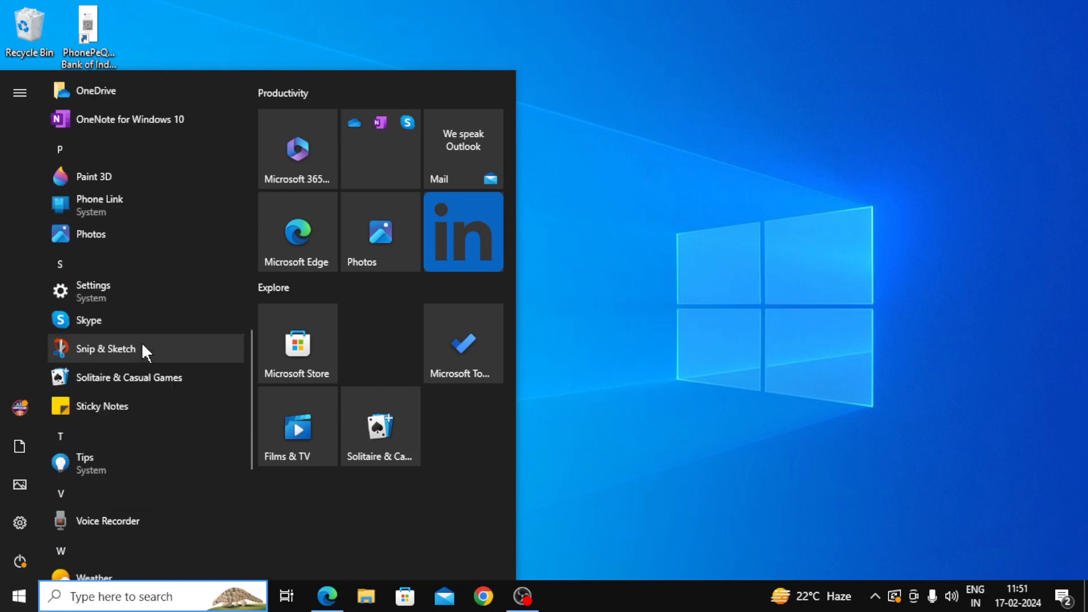
Step: Browse the Start menu app list, expand the Microsoft Office group, and close the menu
{"action": "scroll", "coordinate": [139, 348], "scroll_direction": "up", "scroll_amount": 7}
{"action": "scroll", "coordinate": [139, 349], "scroll_direction": "up", "scroll_amount": 1}
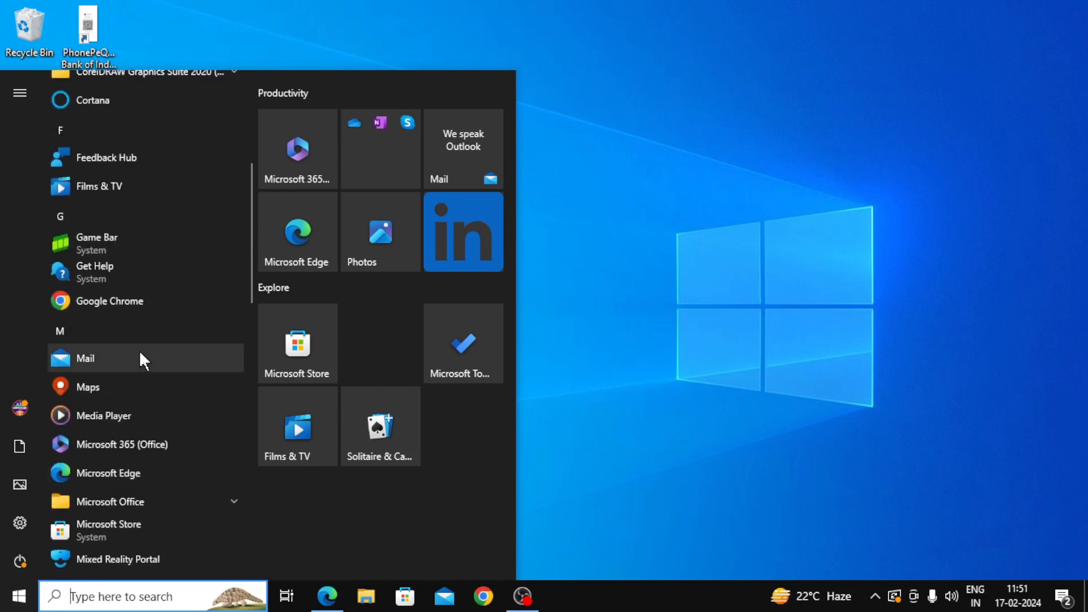
{"action": "left_click", "coordinate": [125, 501]}
{"action": "scroll", "coordinate": [133, 453], "scroll_direction": "down", "scroll_amount": 10}
{"action": "scroll", "coordinate": [164, 354], "scroll_direction": "down", "scroll_amount": 6}
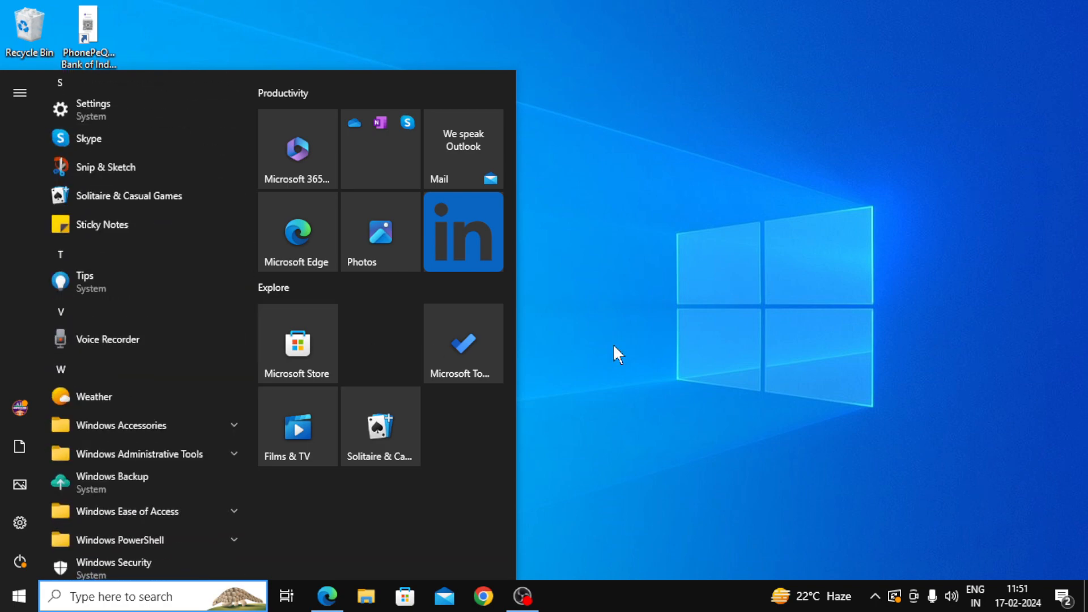
{"action": "left_click", "coordinate": [646, 347]}
Step: Search for 'notepad' with Win+S and launch the Notepad best match
{"action": "key", "text": "super+s"}
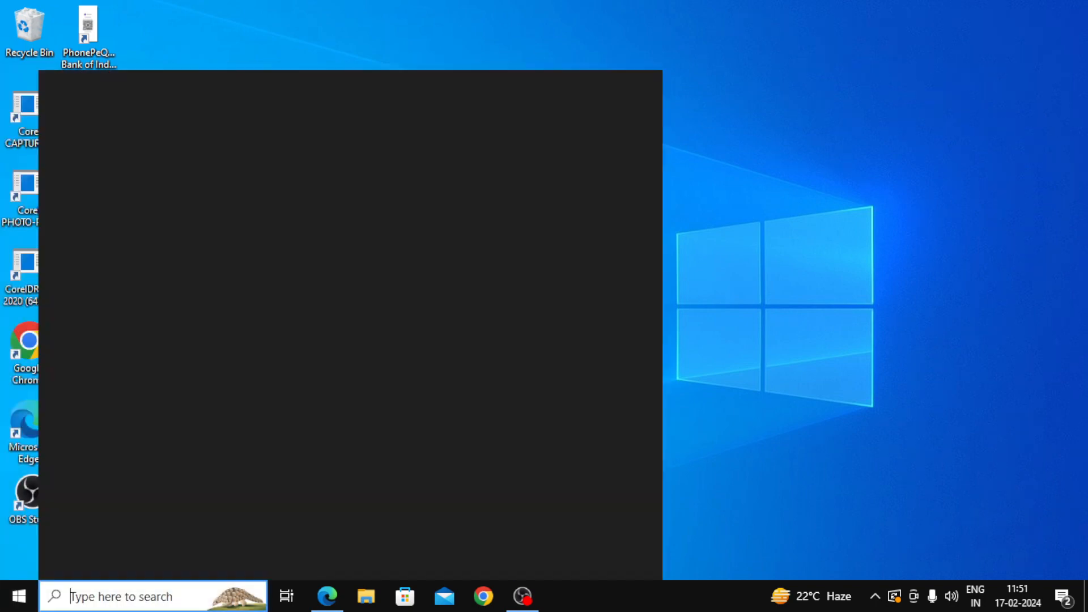
{"action": "type", "text": "not"}
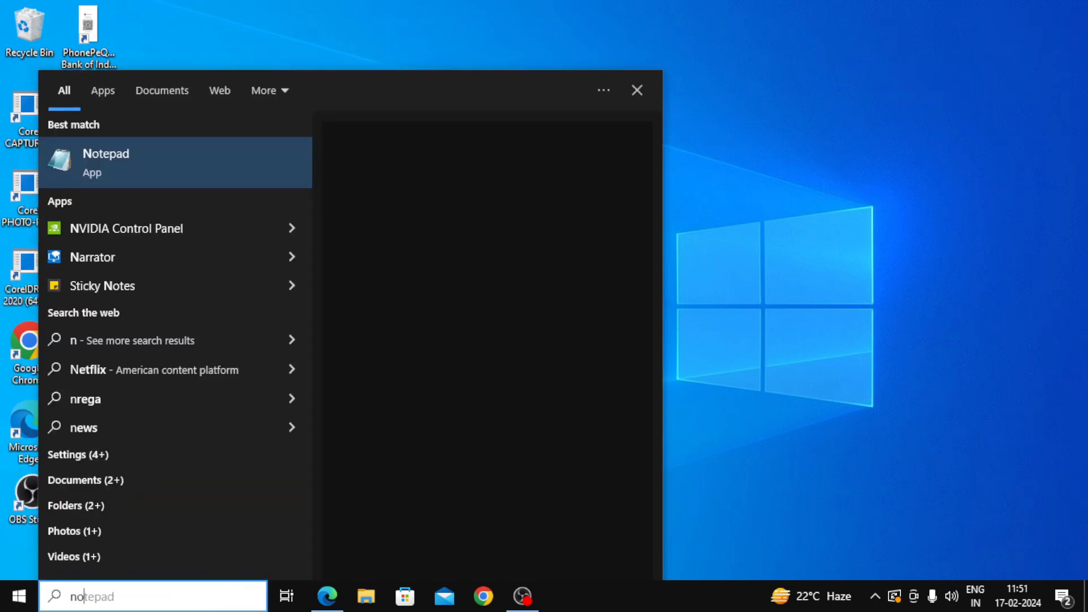
{"action": "left_click", "coordinate": [126, 164]}
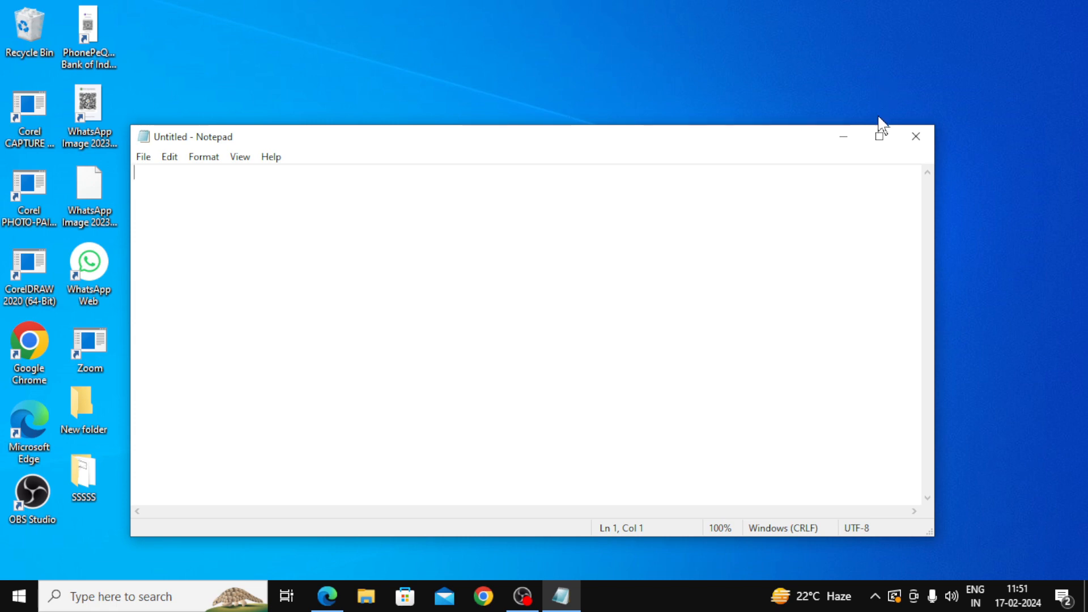
Step: Maximize the empty Notepad window, then close it
{"action": "left_click", "coordinate": [879, 136]}
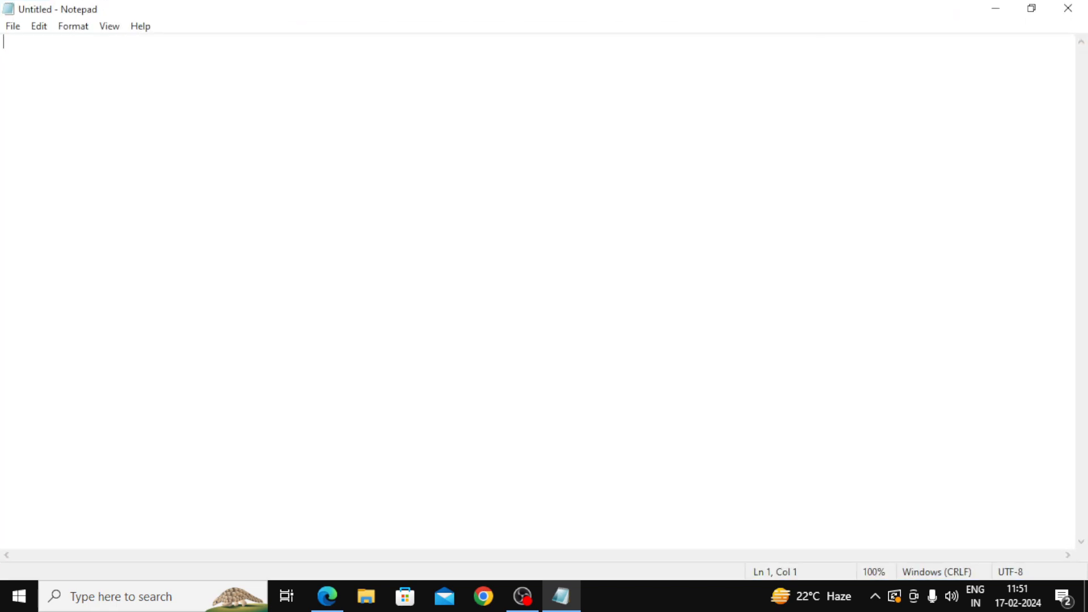
{"action": "left_click", "coordinate": [1070, 8]}
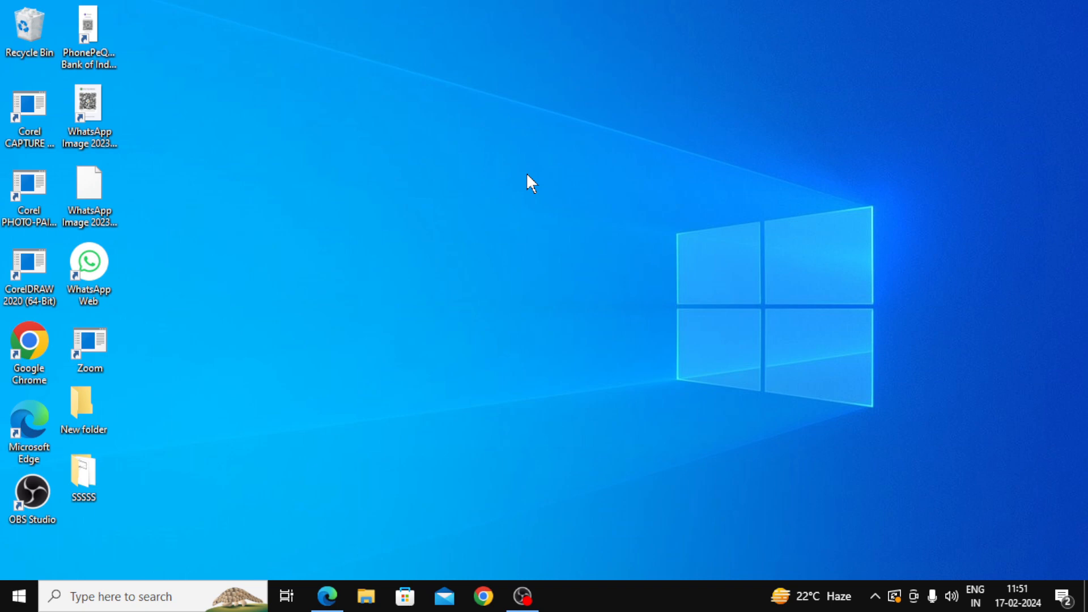
Step: Run 'notepad' from the centred Win+R Run dialog and maximize the new window
{"action": "key", "text": "super+r"}
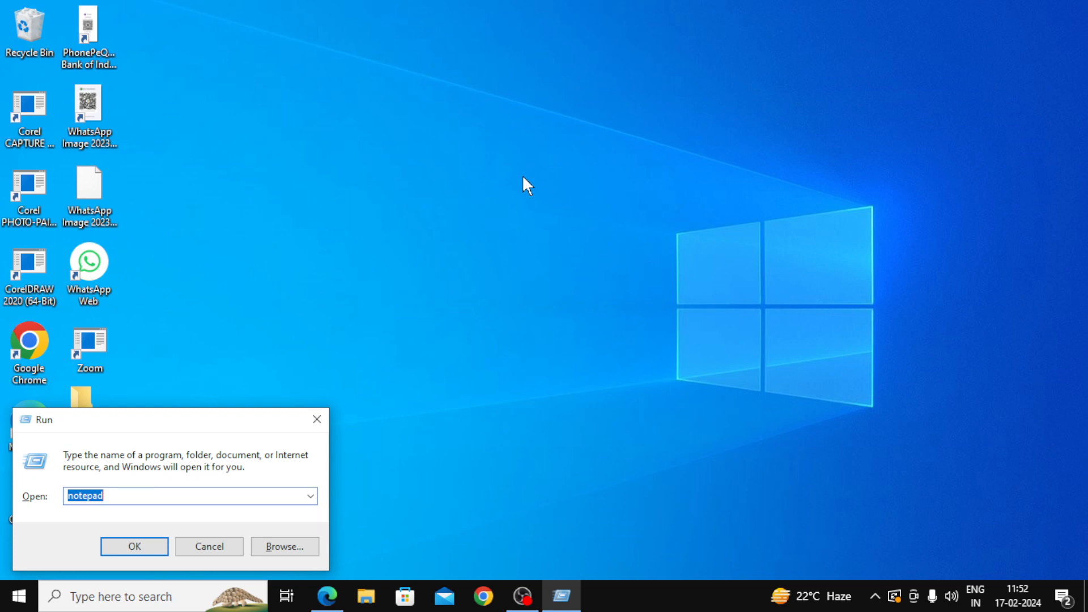
{"action": "left_click_drag", "start_coordinate": [159, 426], "coordinate": [587, 203]}
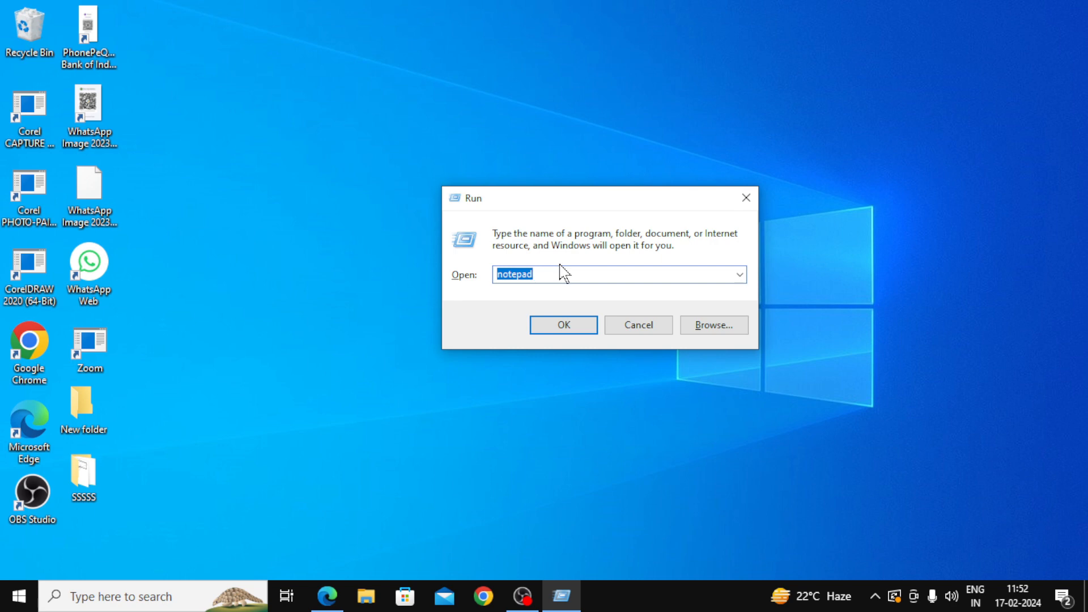
{"action": "left_click", "coordinate": [569, 326]}
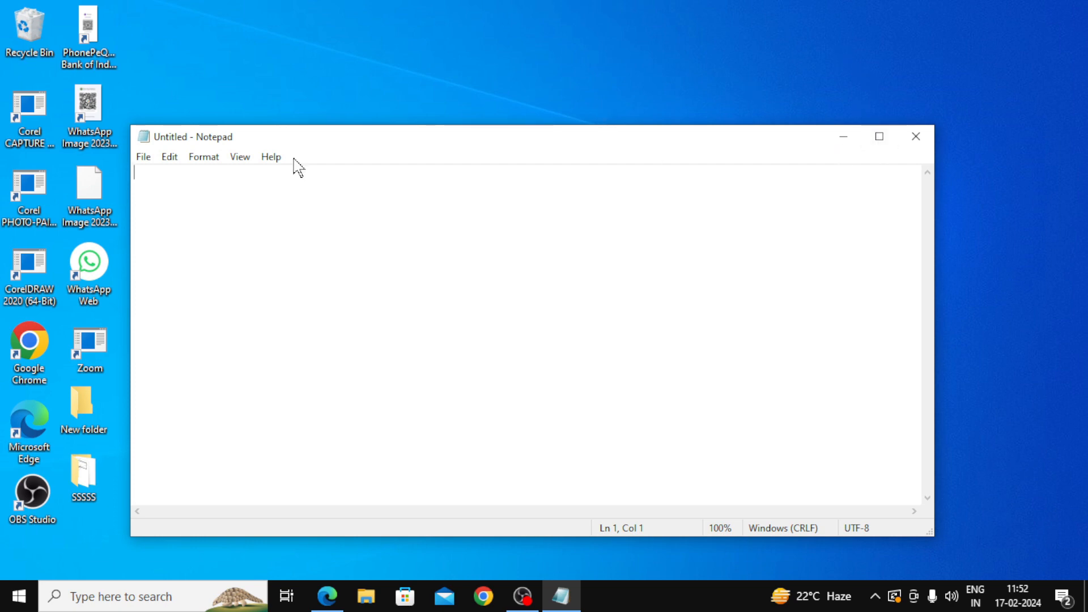
{"action": "left_click", "coordinate": [882, 140]}
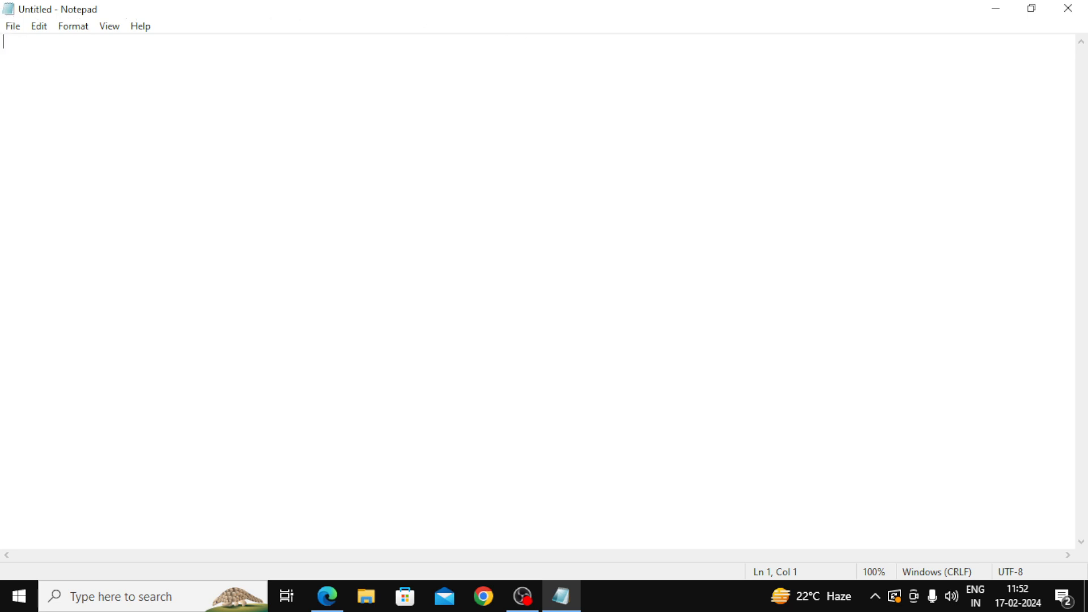
Step: Look over the Edit menu's Undo, Cut, Copy, Paste and Delete commands, then close Notepad
{"action": "left_click", "coordinate": [12, 27]}
{"action": "mouse_move", "coordinate": [40, 26]}
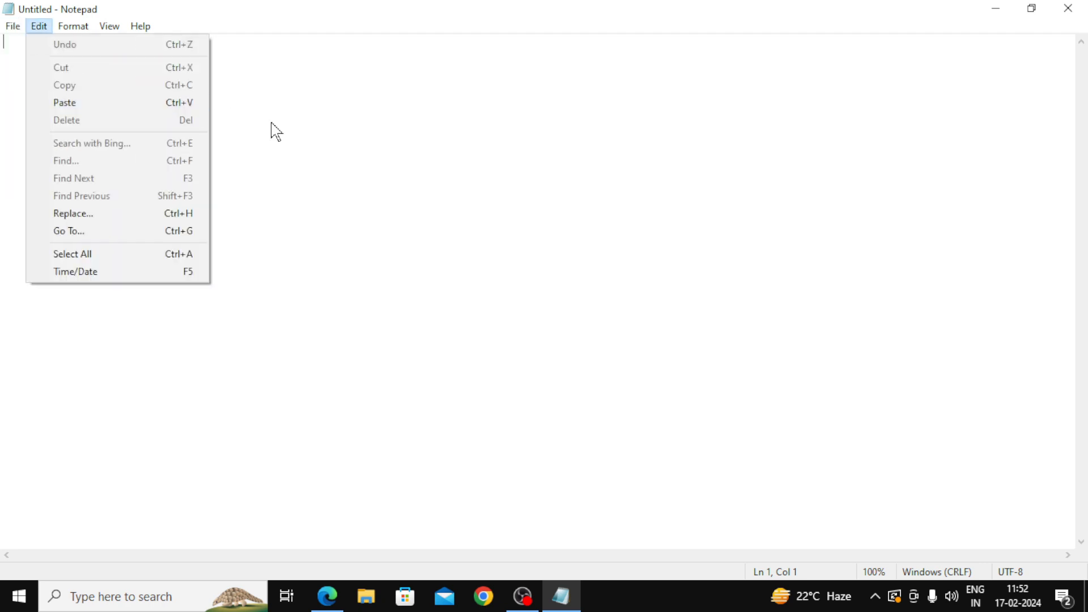
{"action": "left_click", "coordinate": [276, 131]}
{"action": "left_click", "coordinate": [39, 27]}
{"action": "left_click", "coordinate": [280, 82]}
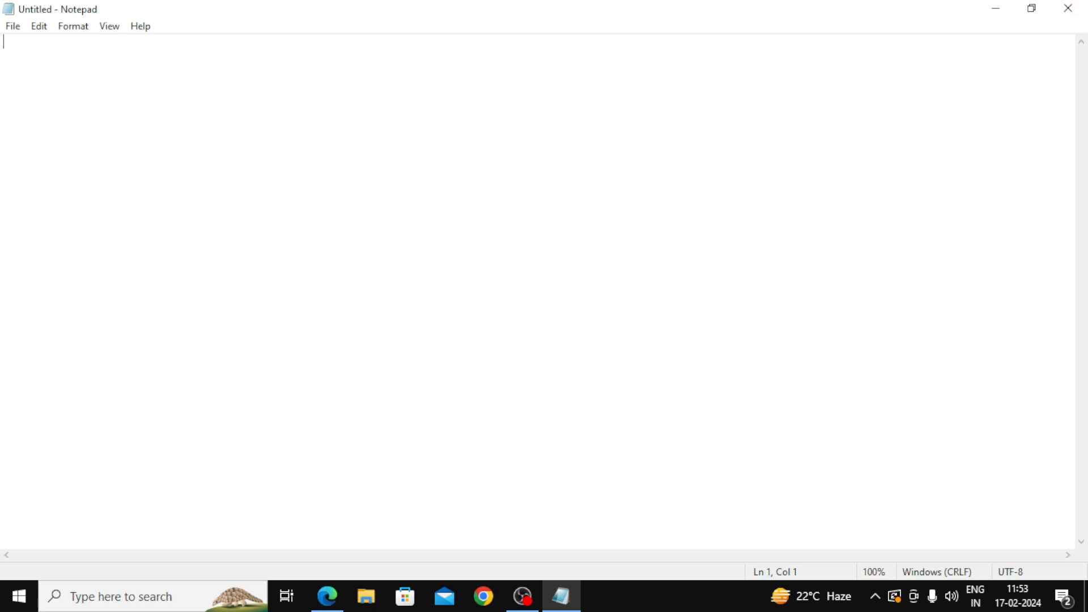
{"action": "left_click", "coordinate": [1080, 16]}
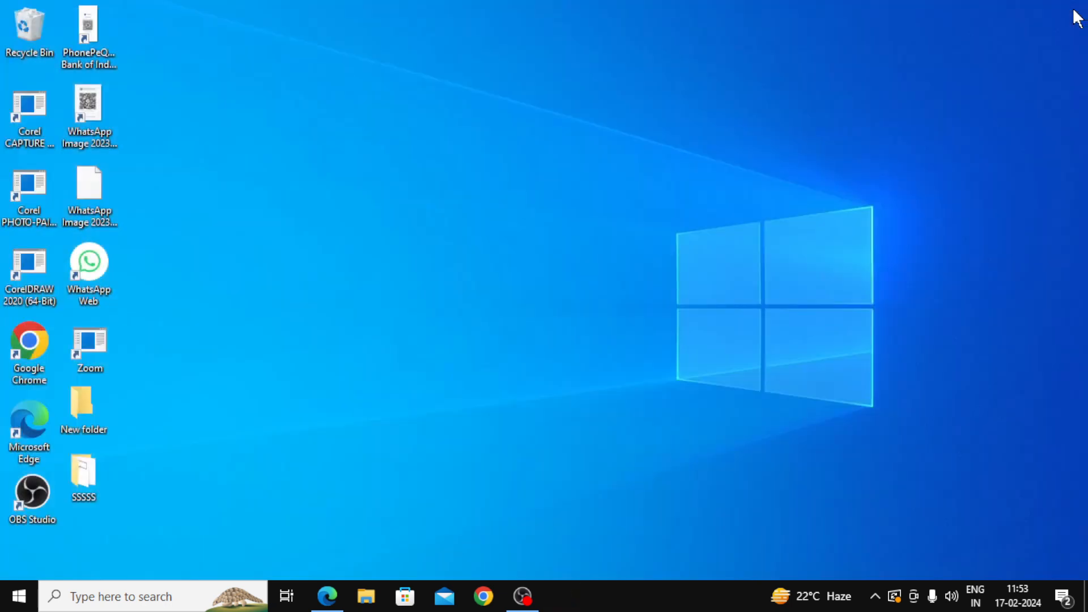
Step: Relaunch Notepad with Win+R and Enter, and maximize its window
{"action": "key", "text": "super+r"}
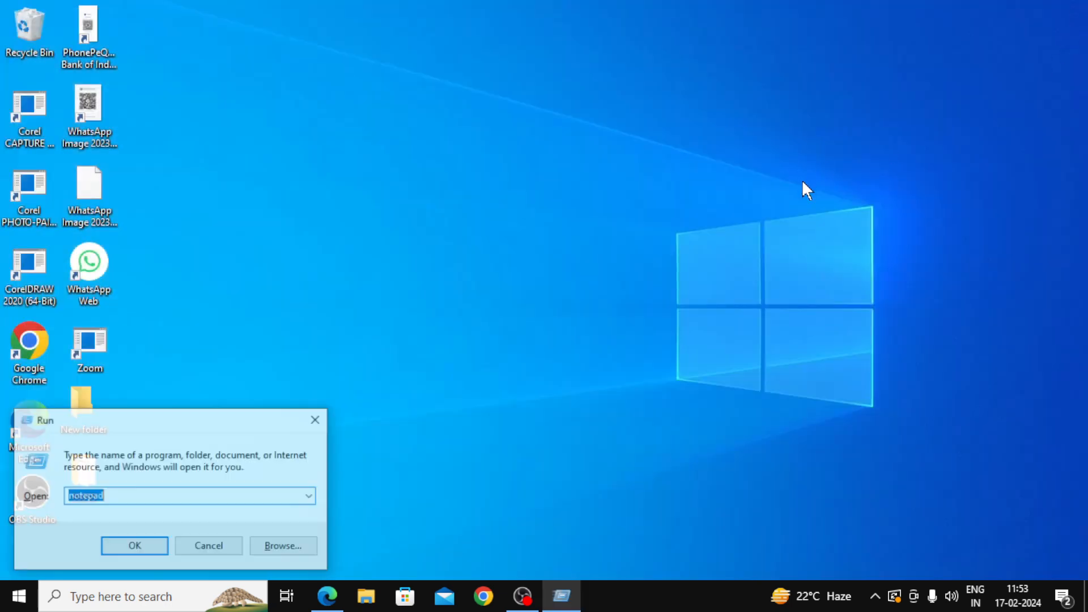
{"action": "key", "text": "Return"}
{"action": "left_click", "coordinate": [882, 139]}
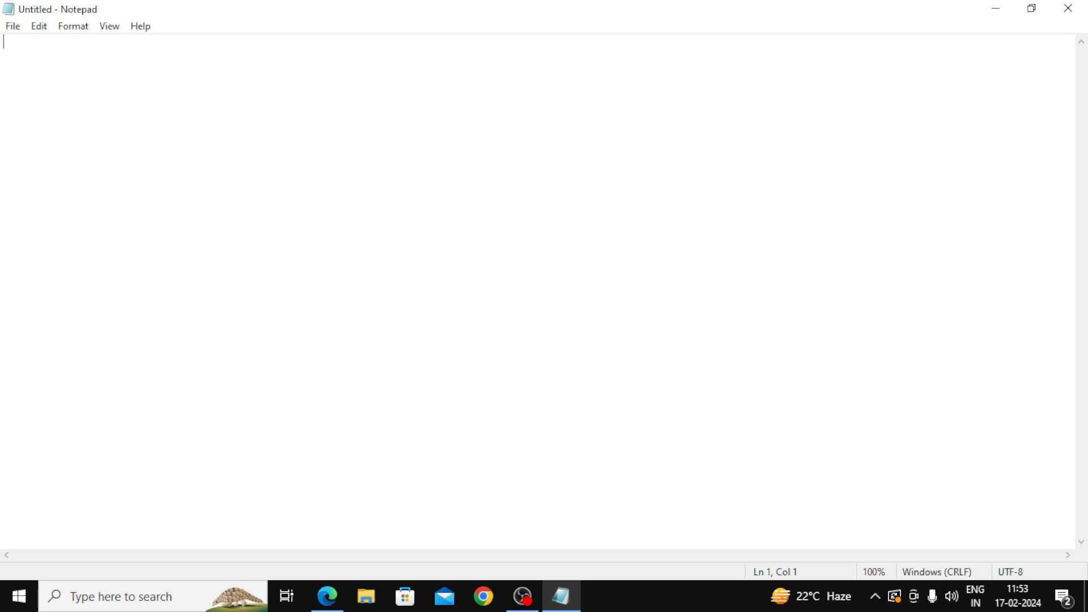
Step: Type riya, siya, gopal, m,adan, mohan, priya and priya, each on its own line
{"action": "type", "text": "riya"}
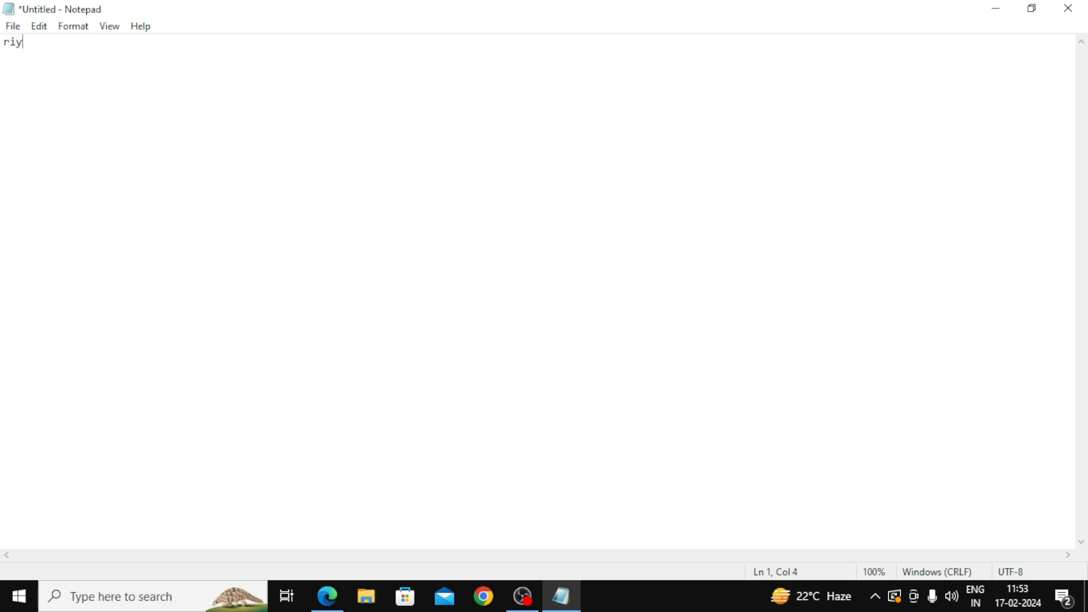
{"action": "key", "text": "Return"}
{"action": "type", "text": "siya"}
{"action": "key", "text": "Return"}
{"action": "type", "text": "gopal"}
{"action": "key", "text": "Return"}
{"action": "type", "text": "m,adan"}
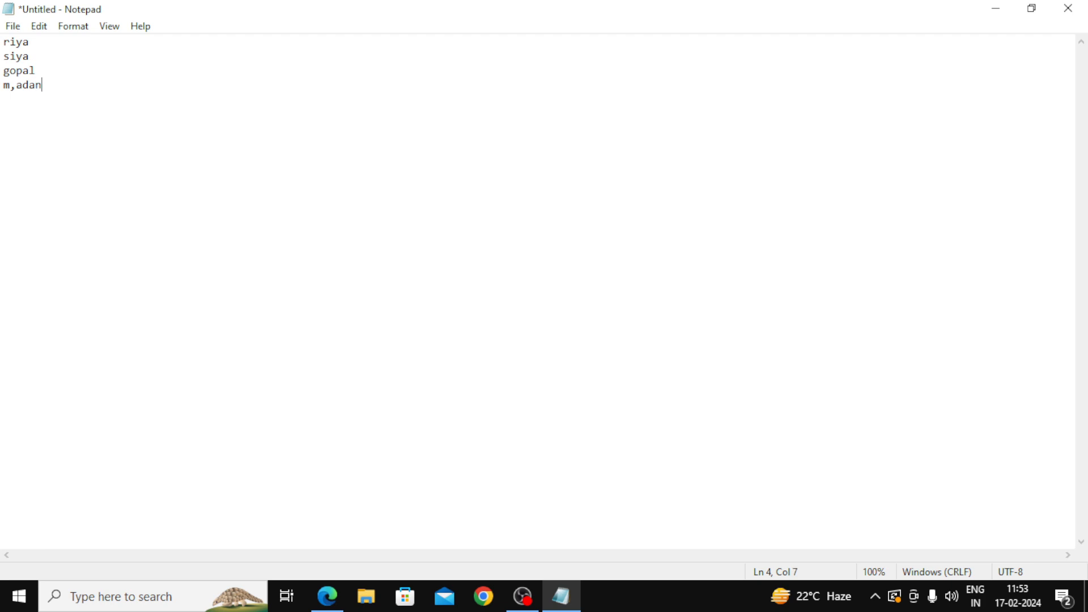
{"action": "key", "text": "Return"}
{"action": "type", "text": "mohan"}
{"action": "key", "text": "Return"}
{"action": "type", "text": "priya"}
{"action": "key", "text": "Return"}
{"action": "type", "text": "priya"}
{"action": "key", "text": "Return"}
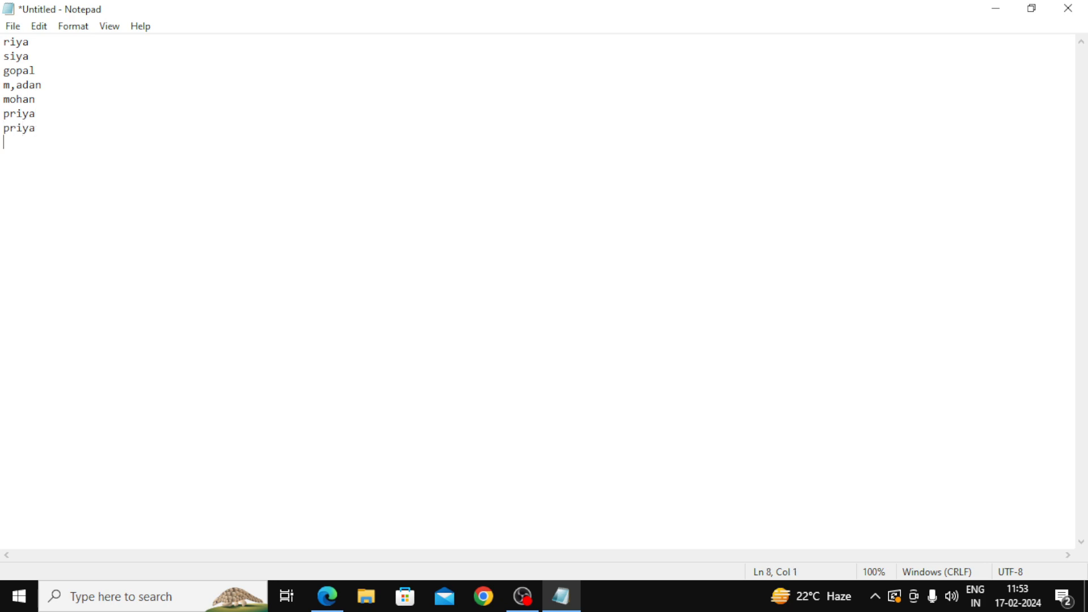
{"action": "type", "text": "riya"}
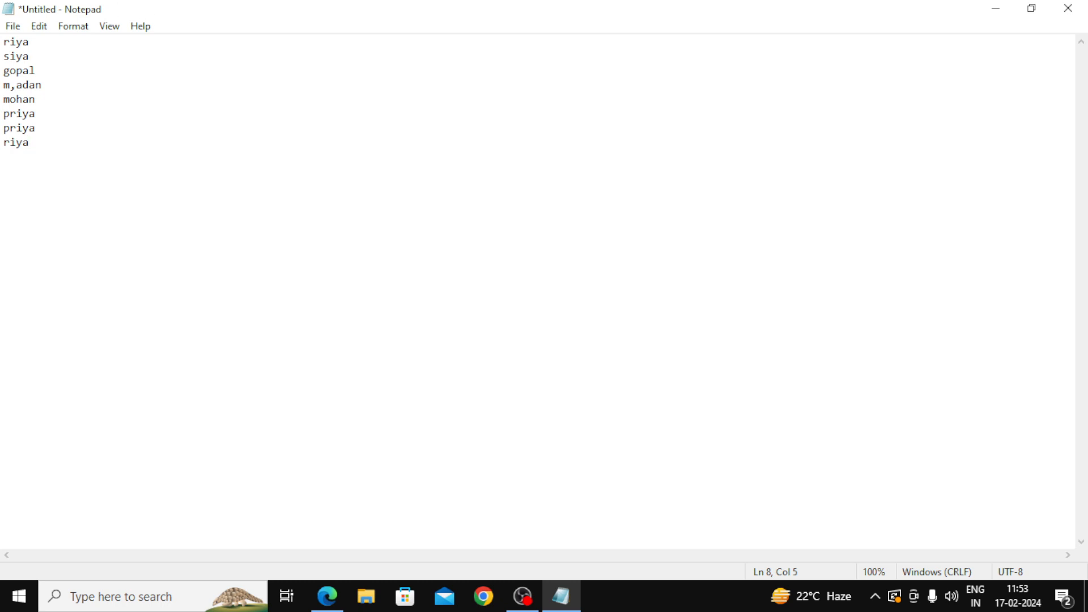
Step: Close Notepad, cancel the Save As dialog, then discard the name list with Don't Save
{"action": "left_click", "coordinate": [1069, 9]}
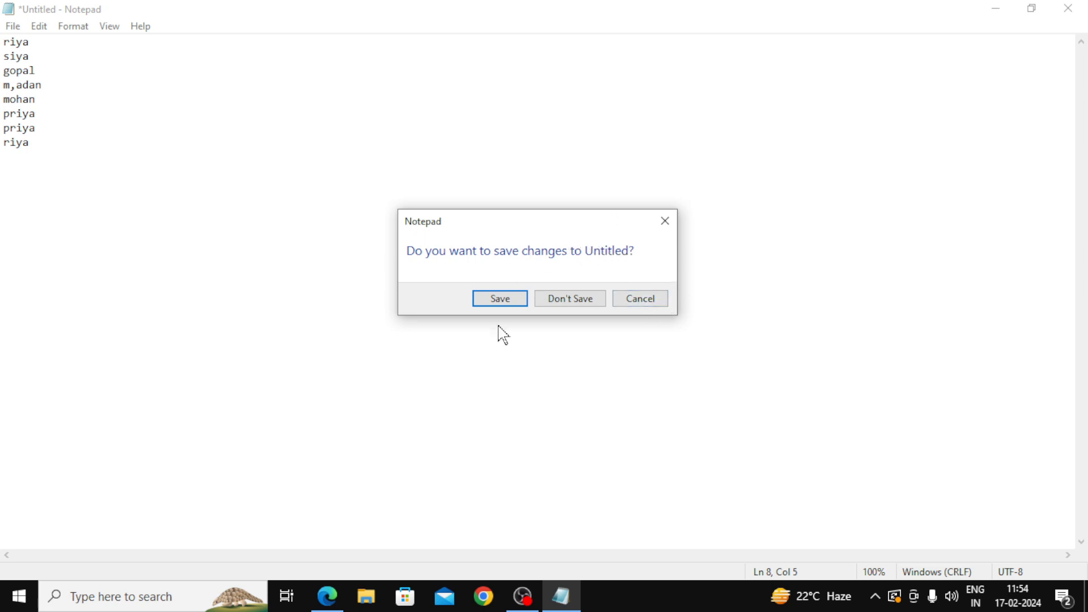
{"action": "left_click", "coordinate": [511, 310]}
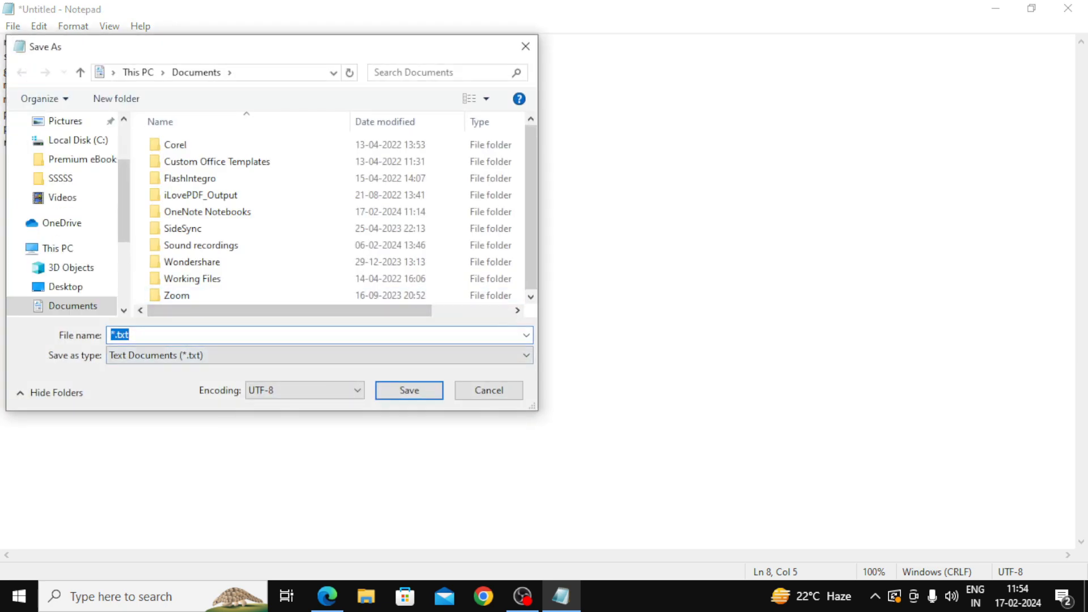
{"action": "left_click", "coordinate": [526, 47]}
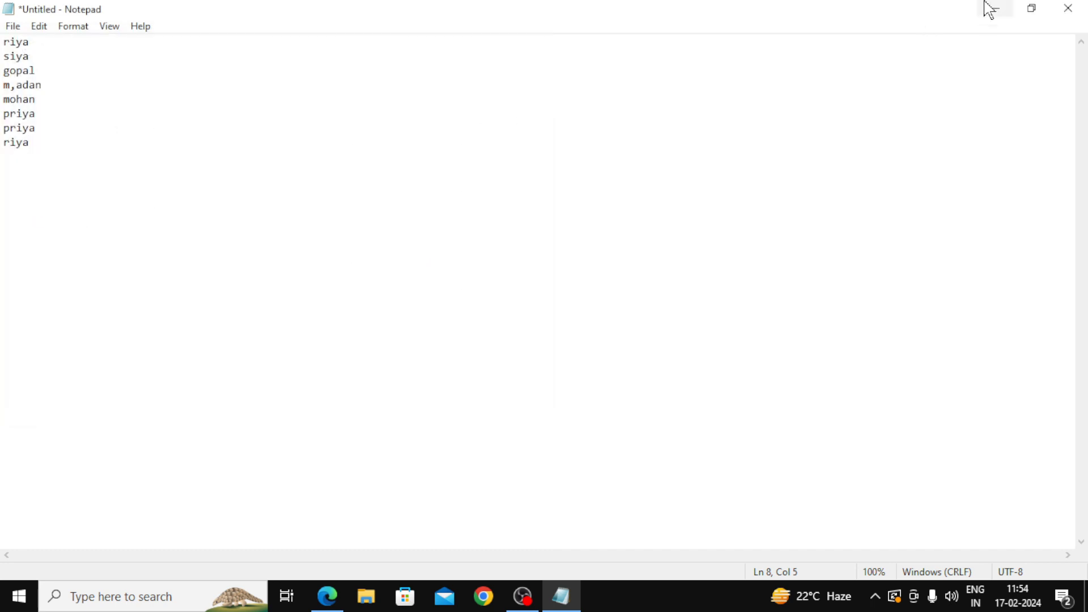
{"action": "left_click", "coordinate": [1069, 8]}
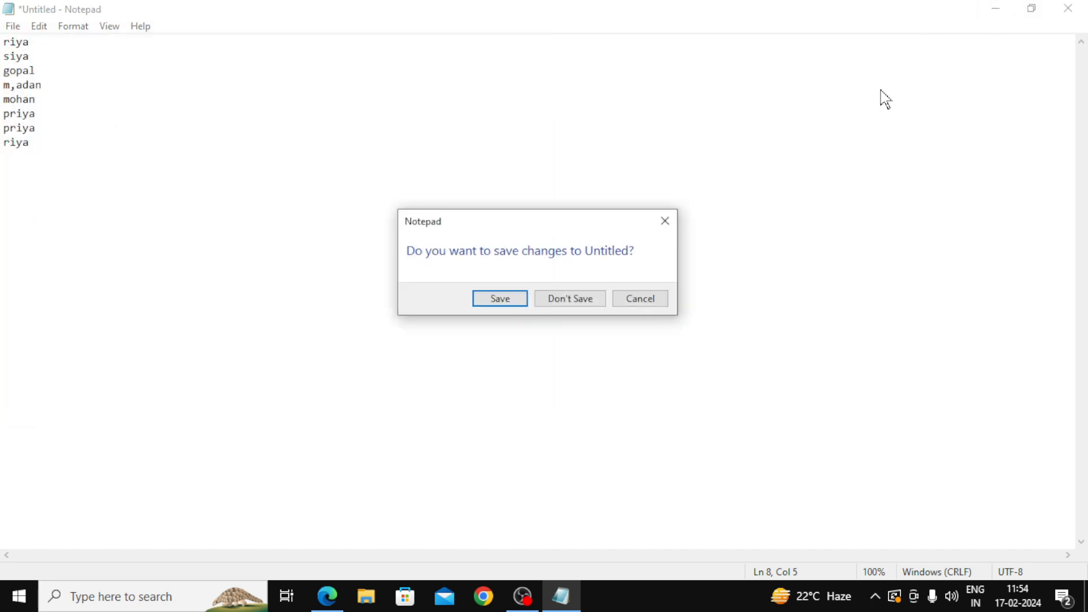
{"action": "left_click", "coordinate": [581, 307]}
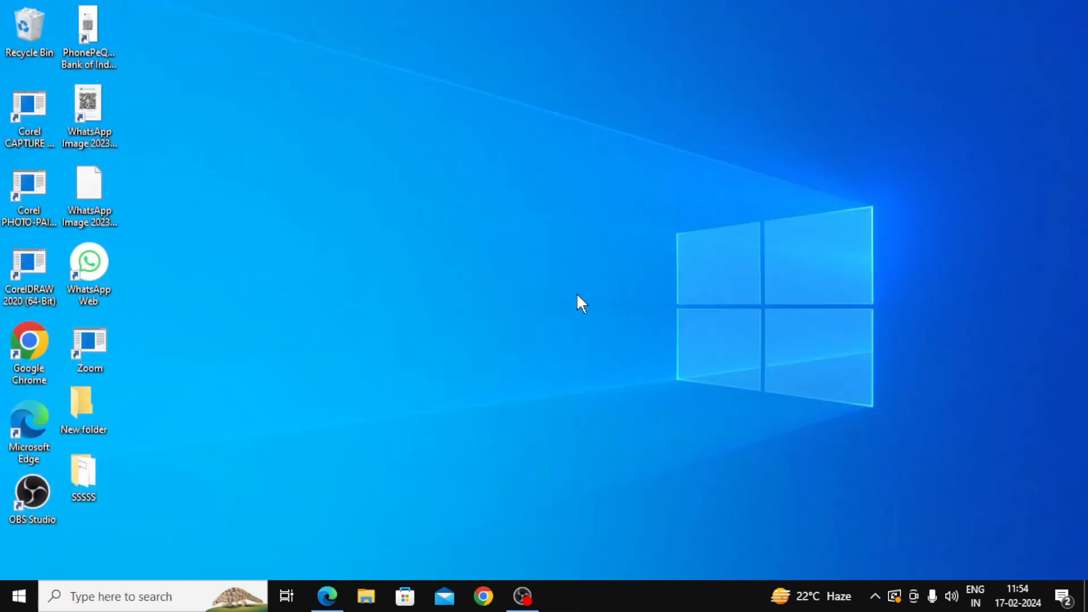
Step: Launch Notepad via Win+R, maximize it, and close the empty window
{"action": "key", "text": "super+r"}
{"action": "key", "text": "Return"}
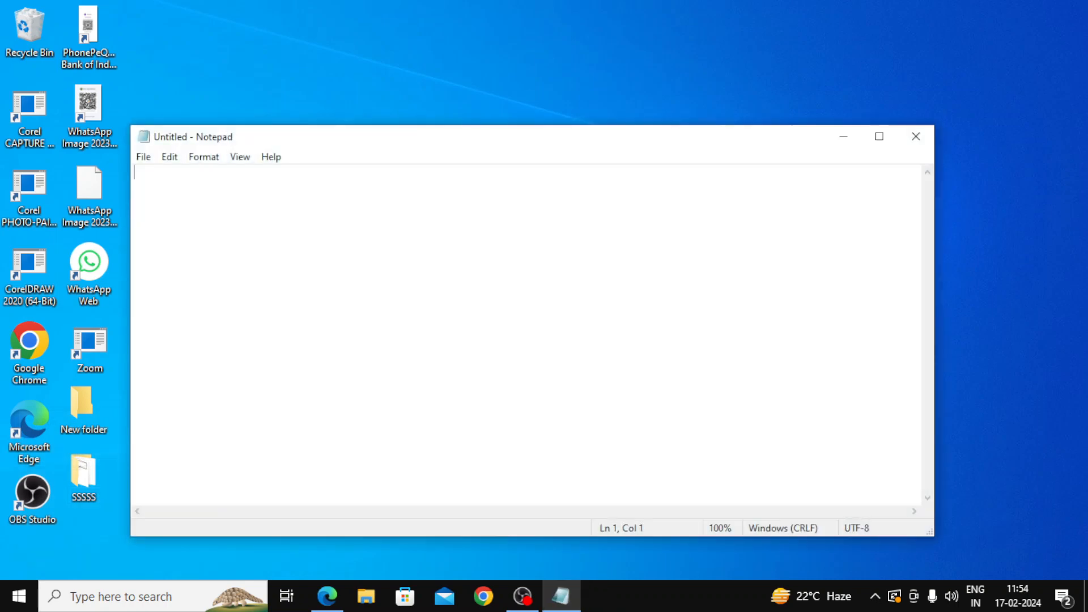
{"action": "left_click", "coordinate": [880, 136]}
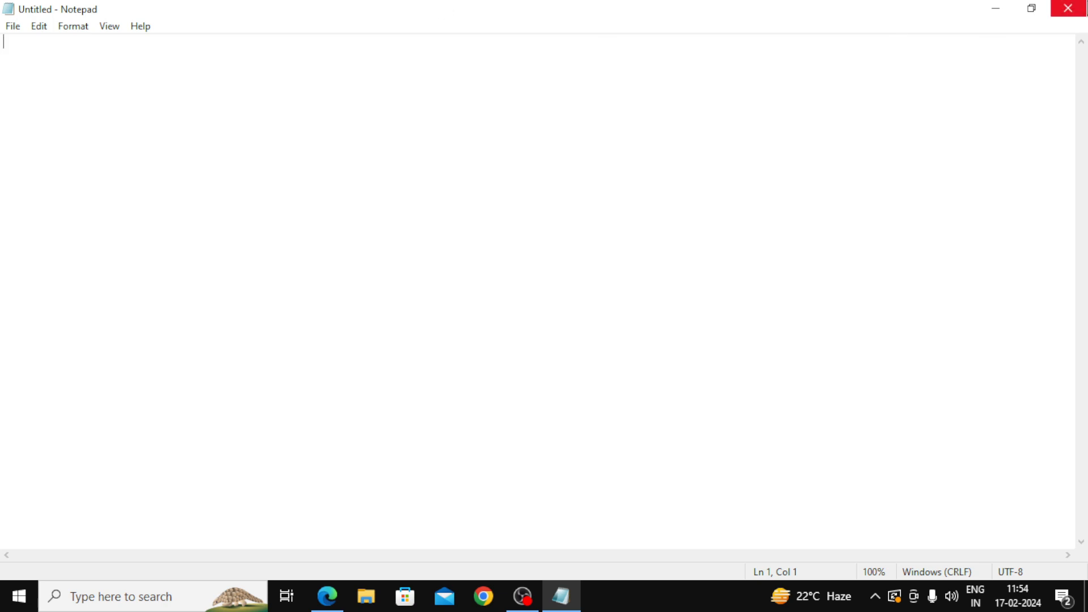
{"action": "left_click", "coordinate": [1075, 14]}
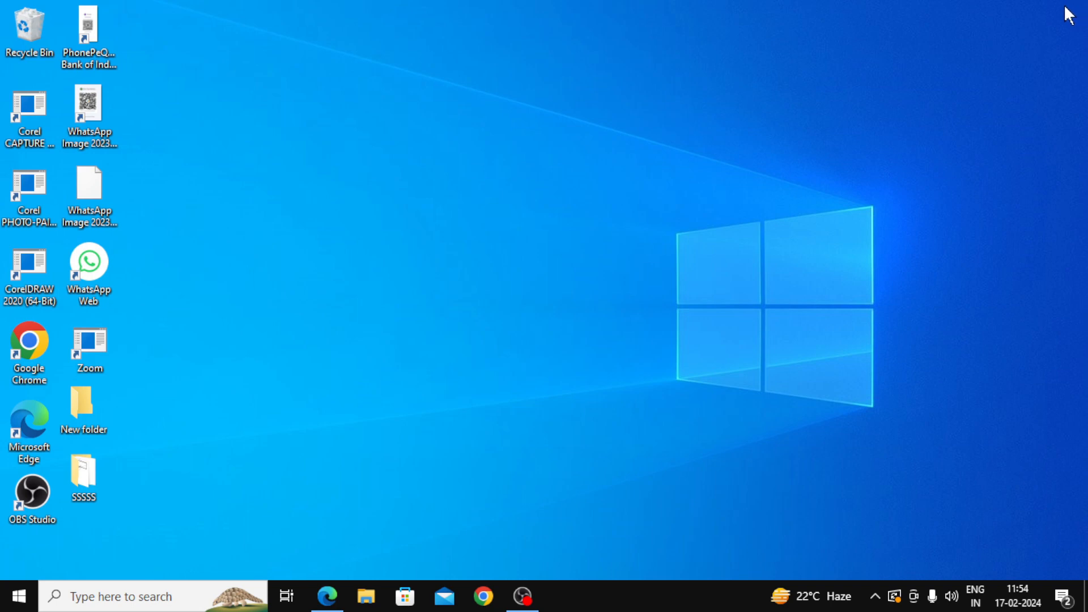
Step: Run Notepad again from Win+R and maximize the new blank document
{"action": "key", "text": "super+r"}
{"action": "key", "text": "Return"}
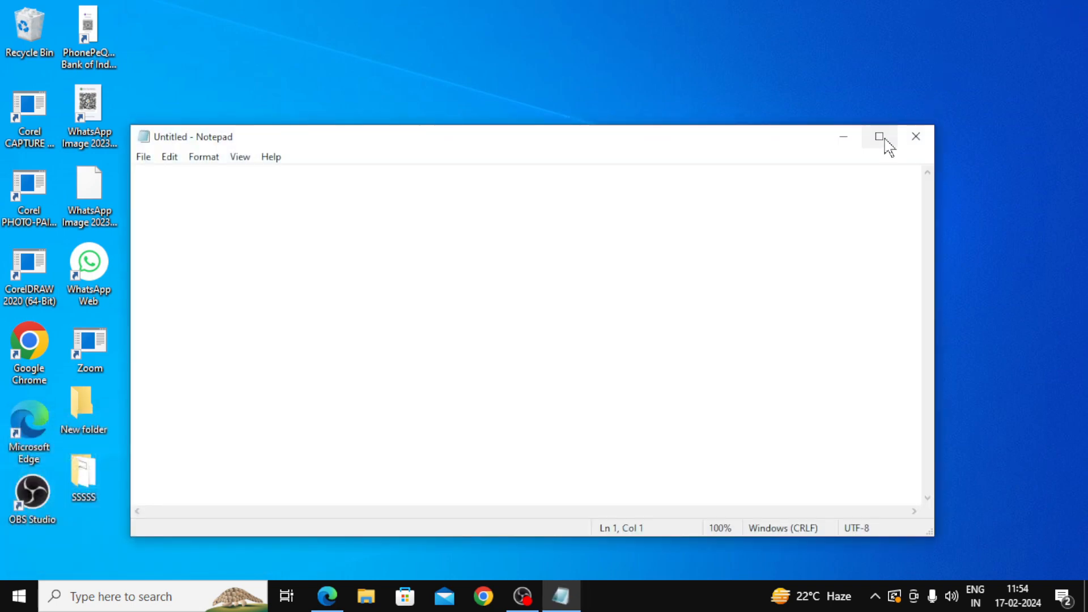
{"action": "left_click", "coordinate": [879, 138]}
Step: Type jatsuydwgh, abandon closing by dismissing the save prompt, and restore the window down
{"action": "type", "text": "jatsuydwgh"}
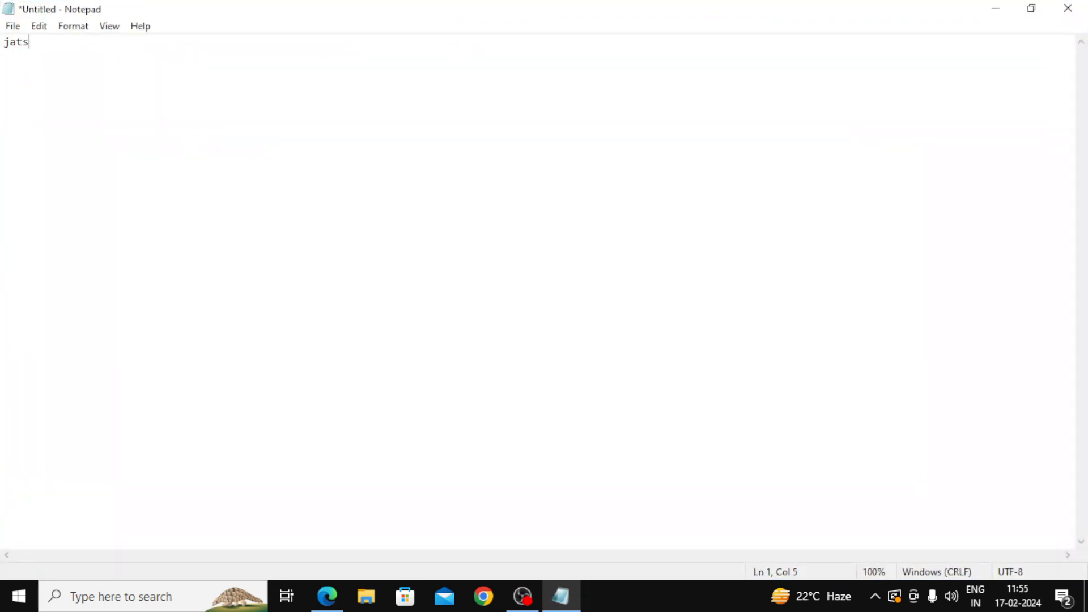
{"action": "left_click", "coordinate": [1070, 16]}
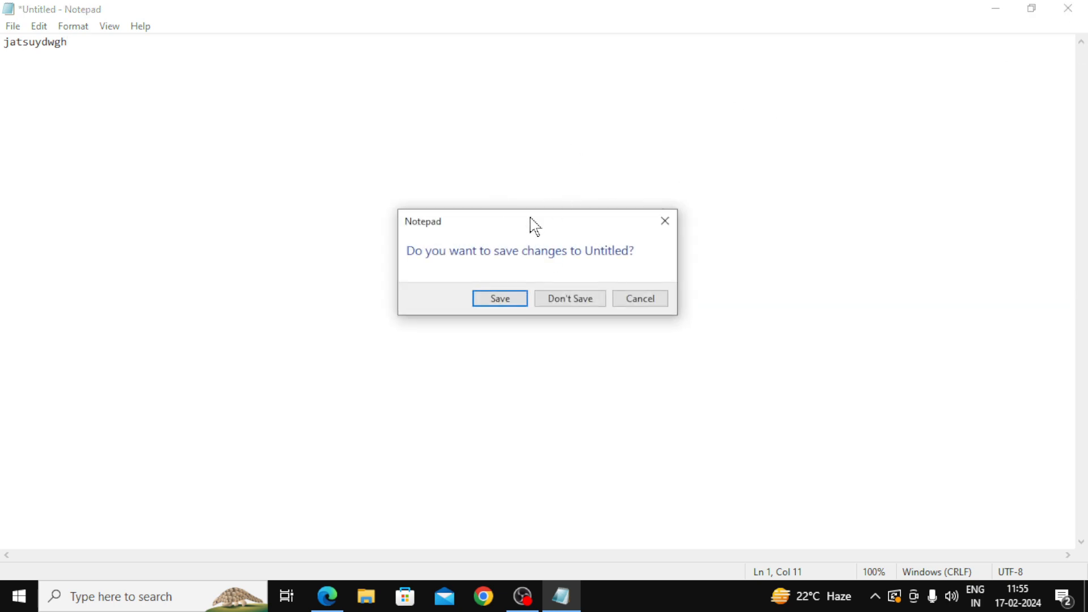
{"action": "left_click_drag", "start_coordinate": [546, 225], "coordinate": [581, 187]}
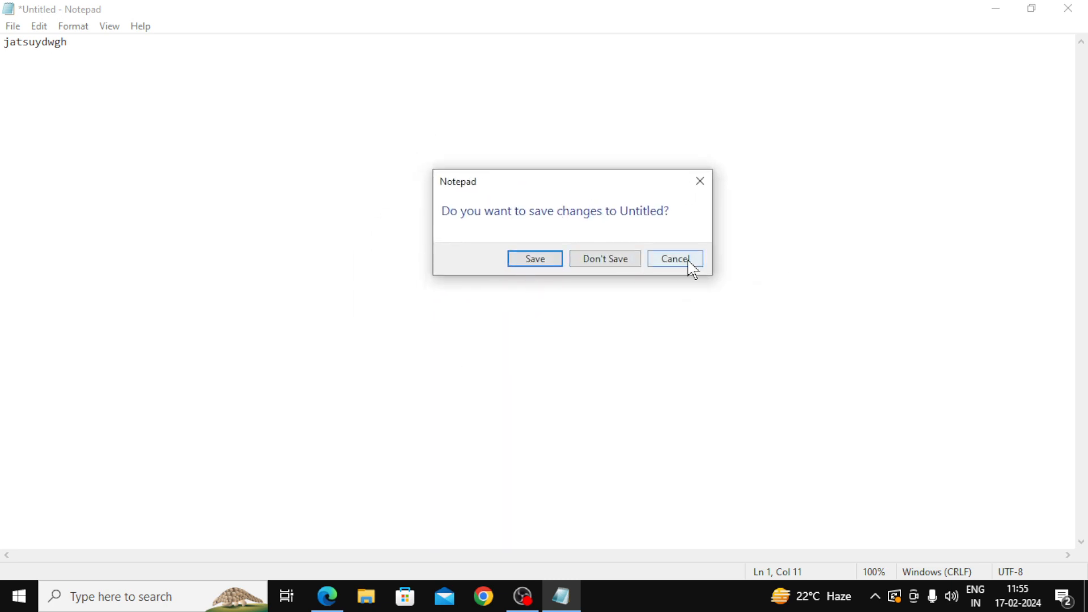
{"action": "left_click", "coordinate": [700, 182]}
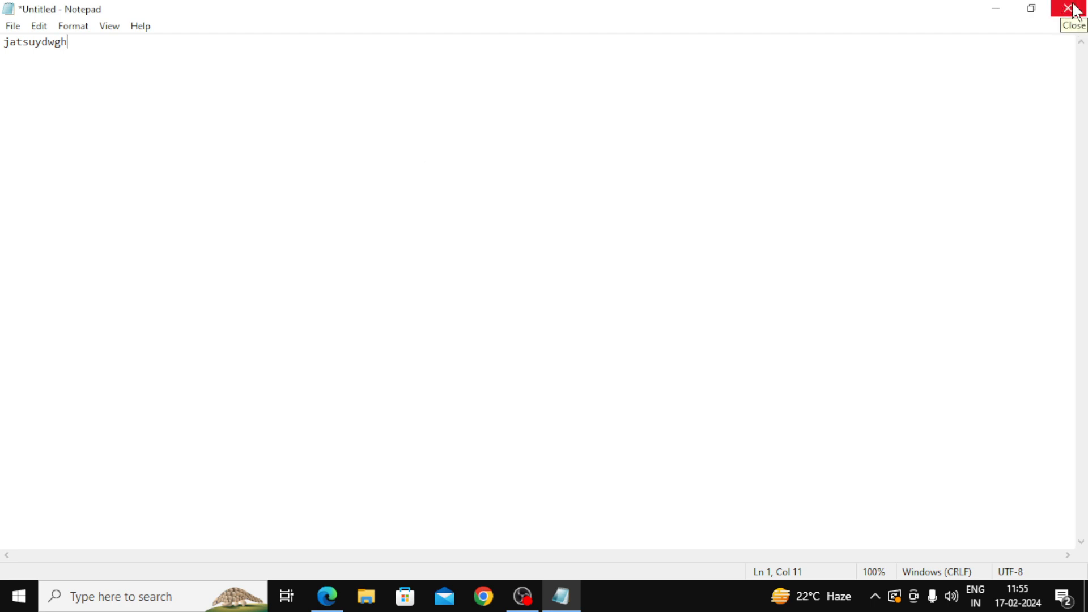
{"action": "left_click", "coordinate": [1036, 23]}
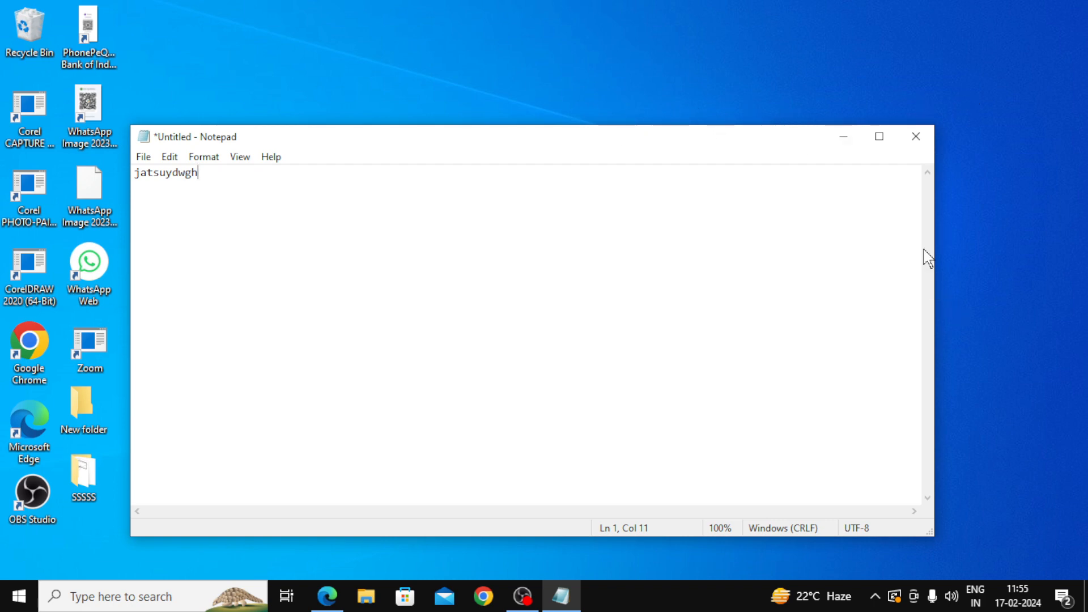
Step: Make the Notepad window narrower and shorter, re-maximize it, then minimize it to the taskbar
{"action": "left_click_drag", "start_coordinate": [933, 249], "coordinate": [630, 258]}
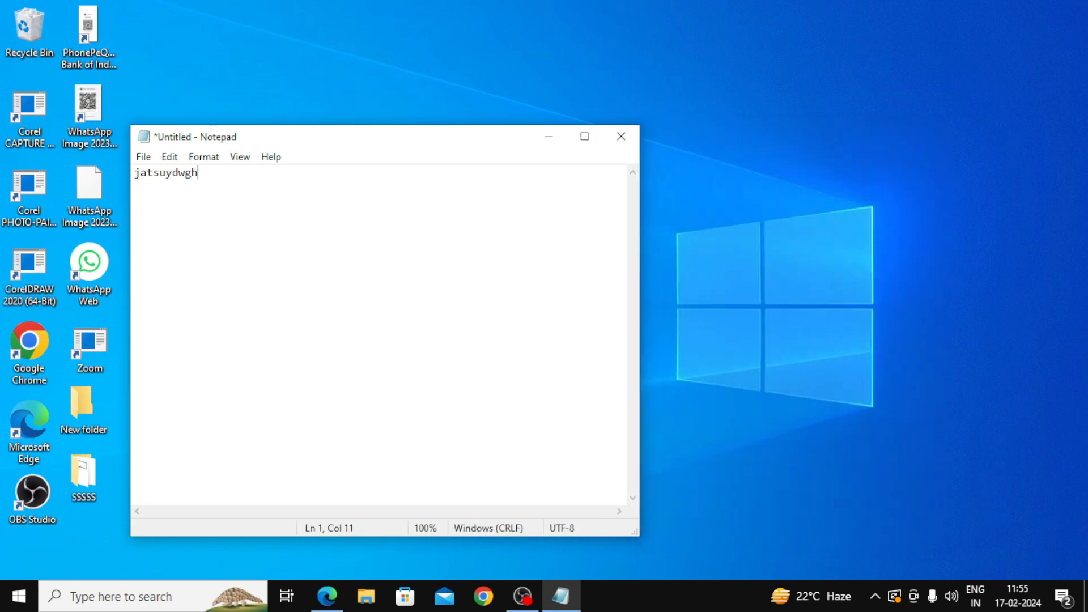
{"action": "left_click", "coordinate": [319, 109]}
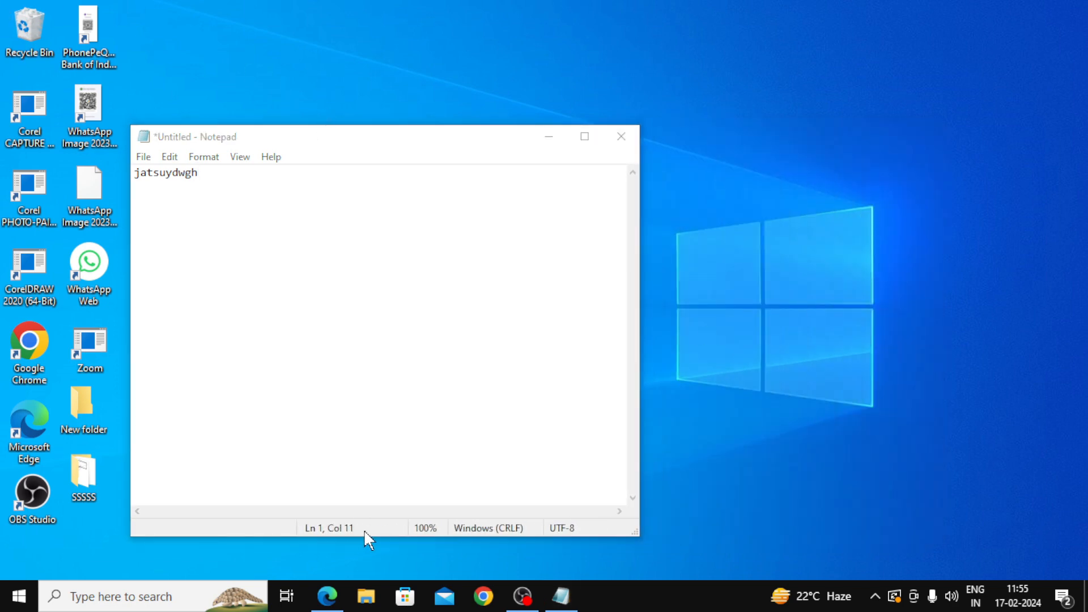
{"action": "left_click_drag", "start_coordinate": [437, 126], "coordinate": [437, 373]}
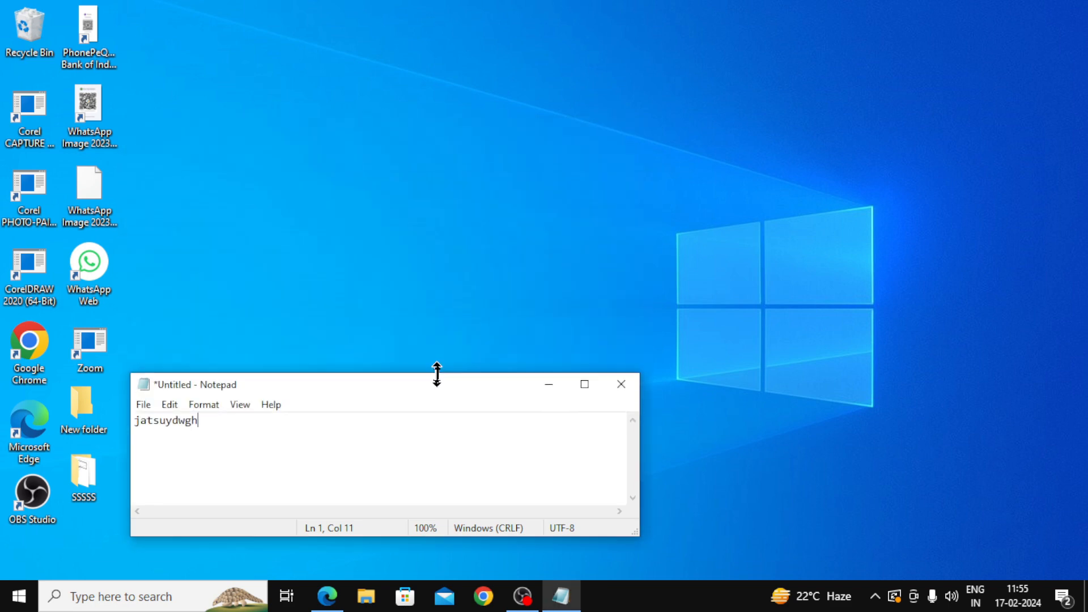
{"action": "left_click", "coordinate": [593, 388]}
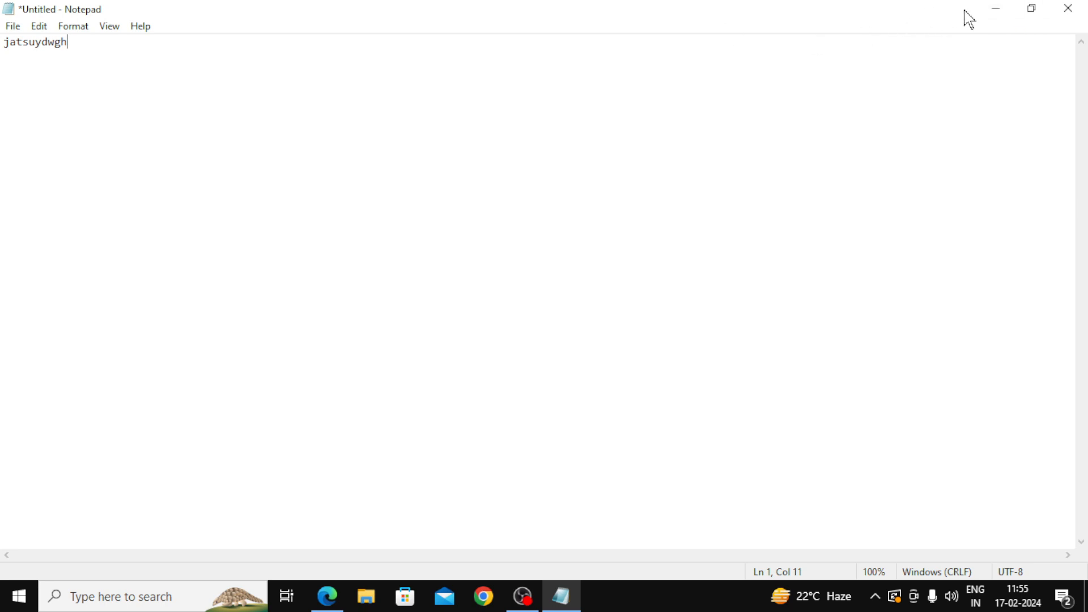
{"action": "left_click", "coordinate": [999, 17]}
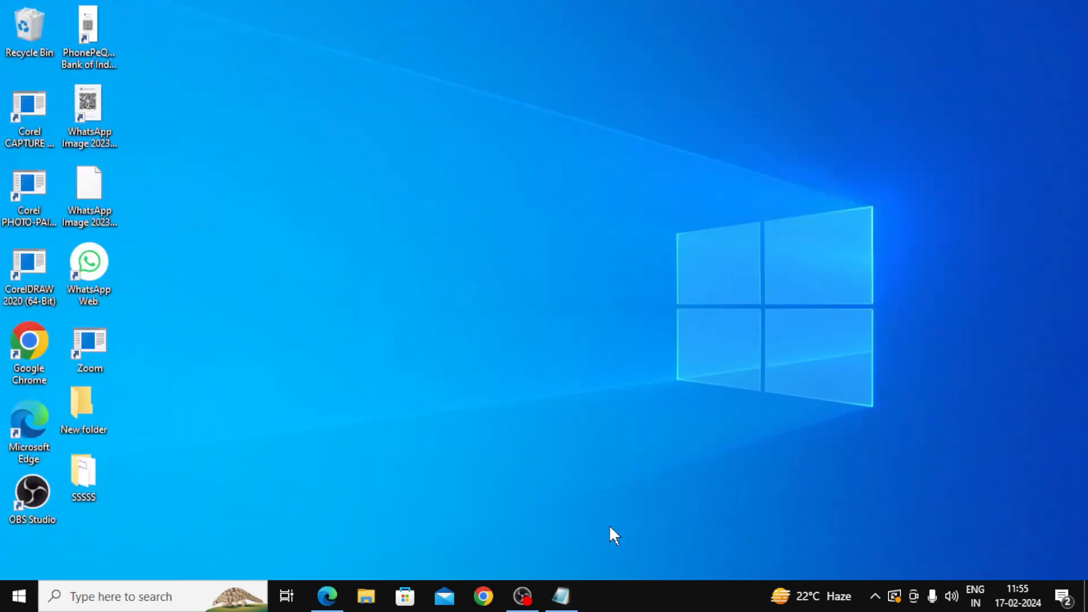
Step: Restore Notepad from the taskbar, minimize it, then restore the jatsuydwgh document again
{"action": "mouse_move", "coordinate": [566, 606]}
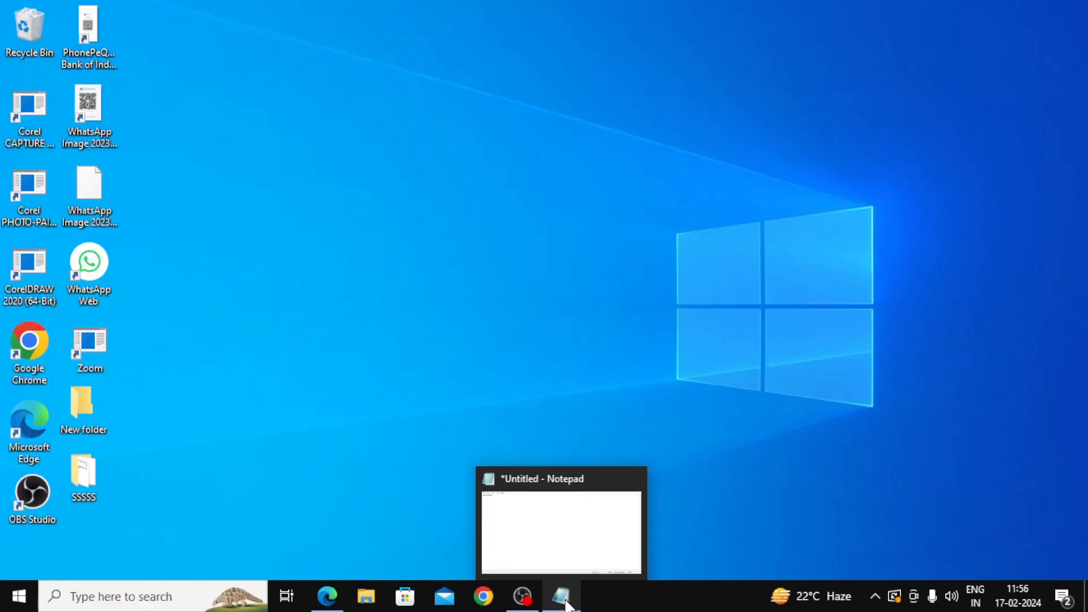
{"action": "left_click", "coordinate": [567, 605]}
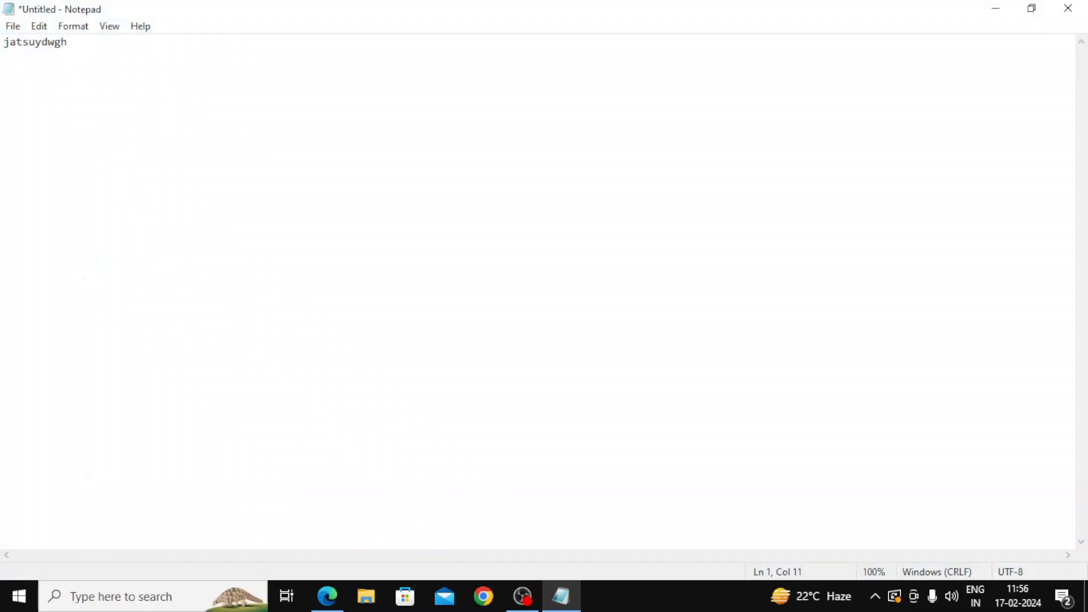
{"action": "left_click", "coordinate": [996, 18]}
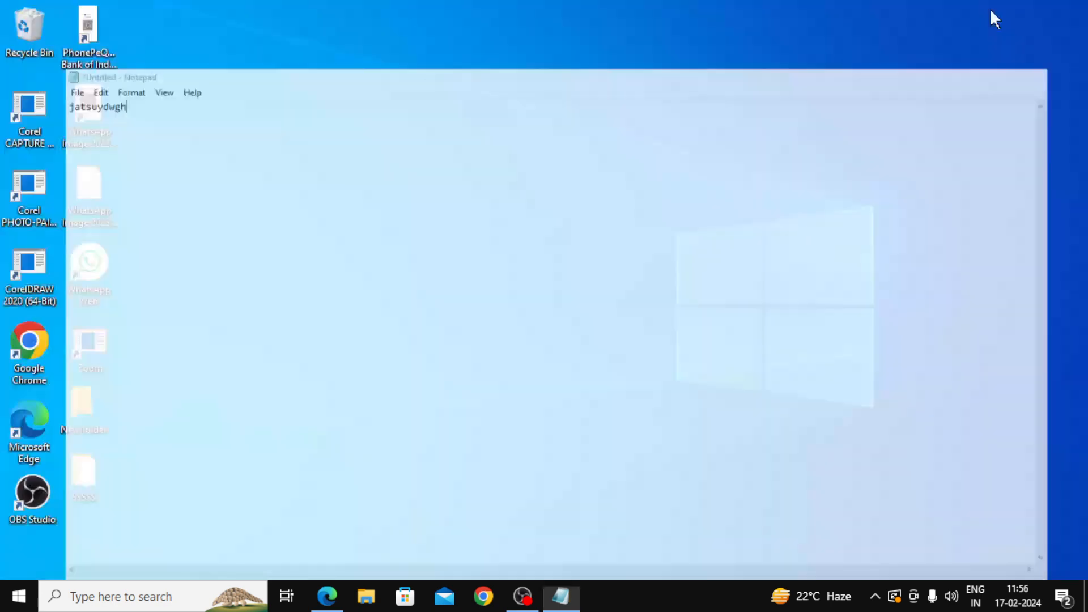
{"action": "left_click", "coordinate": [566, 604]}
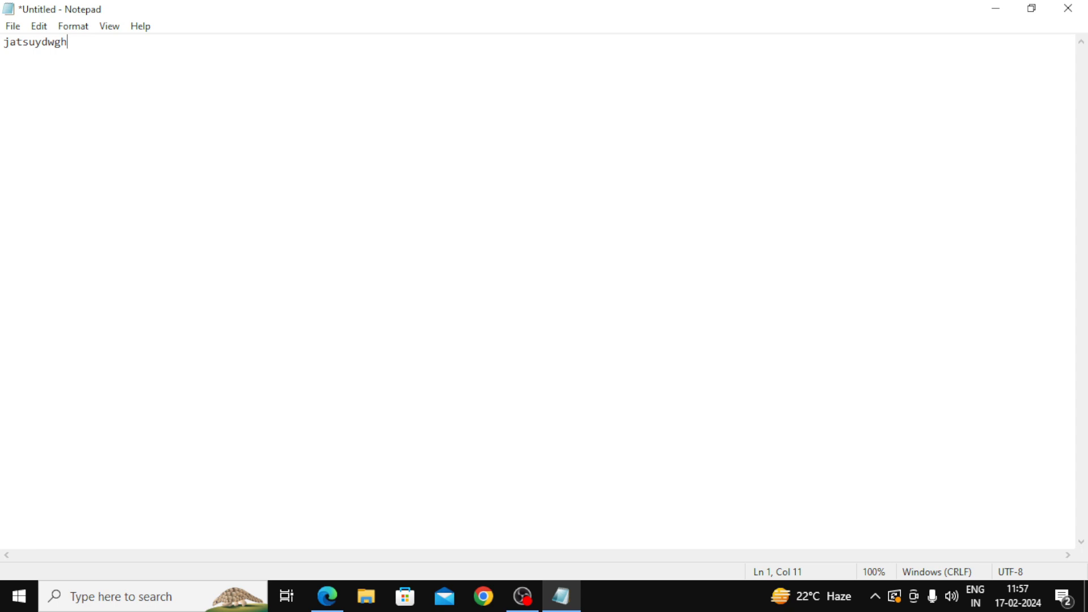
Step: Save the document as a text file, using a person's name as the file name
{"action": "key", "text": "ctrl+s"}
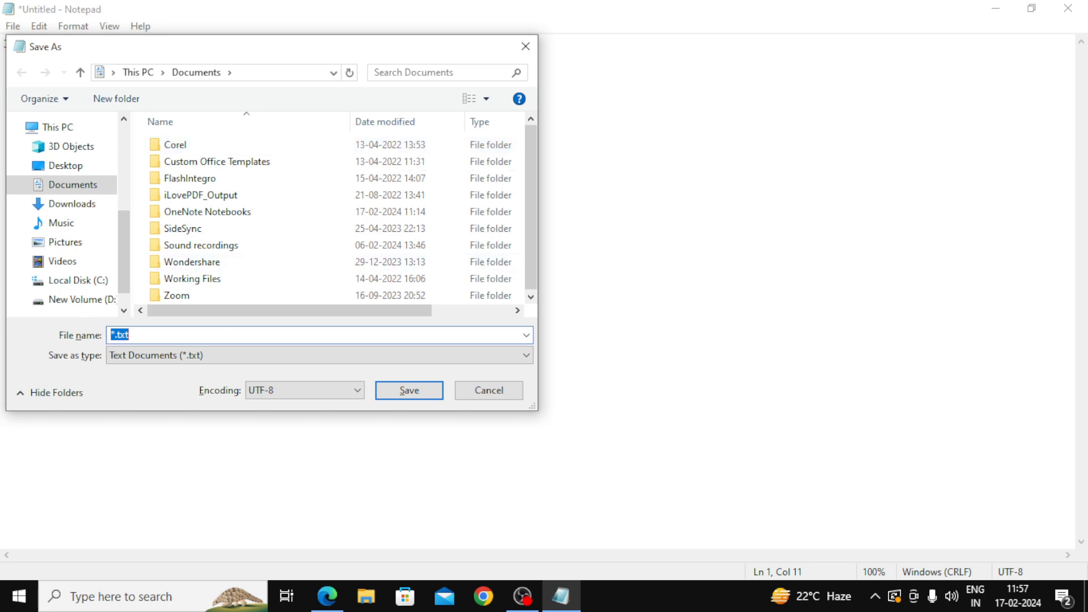
{"action": "left_click", "coordinate": [409, 395]}
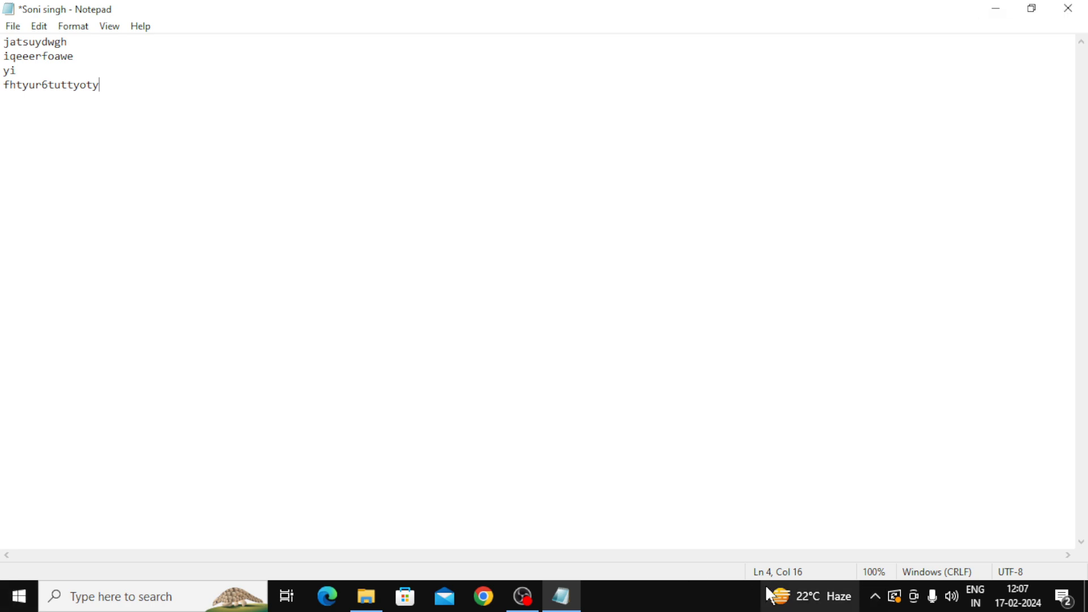
Step: Add jhf on a new line below fhtyur6tuttyoty and begin another line
{"action": "mouse_move", "coordinate": [770, 596]}
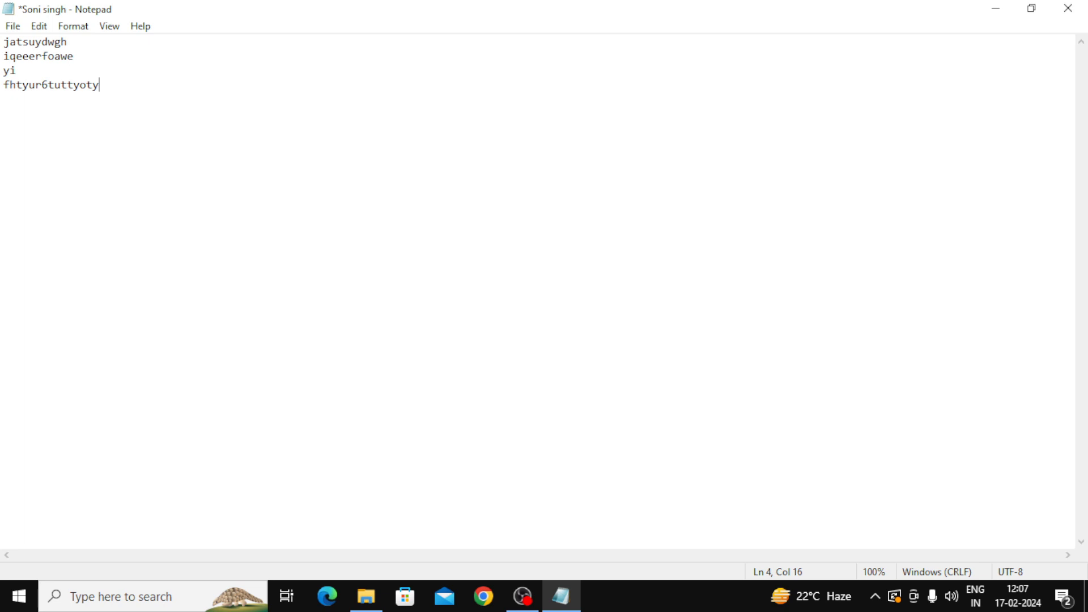
{"action": "key", "text": "Return"}
{"action": "type", "text": "jhf"}
{"action": "key", "text": "Return"}
Step: Type iosdyhfoerh and wju9etuwr0h as the next two lines of the list
{"action": "type", "text": "iosdyhfoerh"}
{"action": "key", "text": "Return"}
{"action": "type", "text": "wju9etuwr0h"}
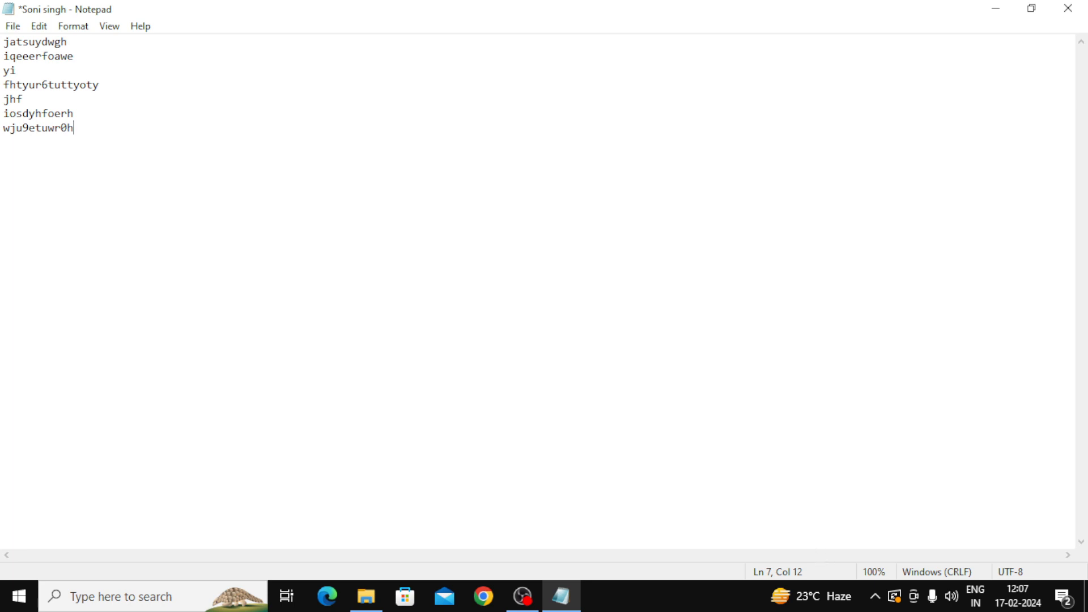
Step: Zoom the text out and back in with Ctrl+minus and Ctrl+plus, ending at 200%
{"action": "key", "text": "ctrl+minus"}
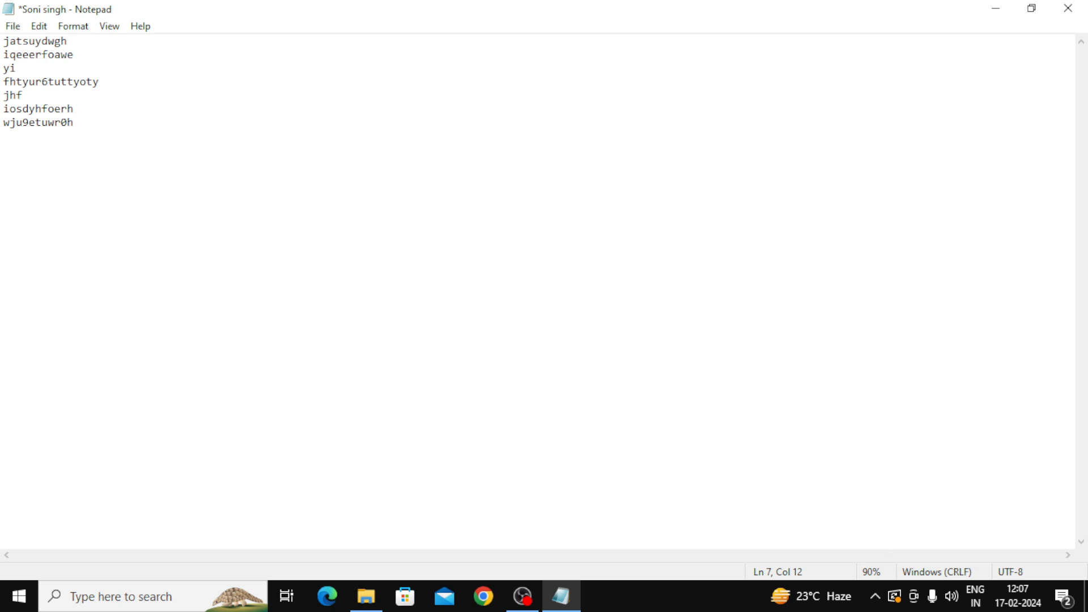
{"action": "key", "text": "ctrl+minus"}
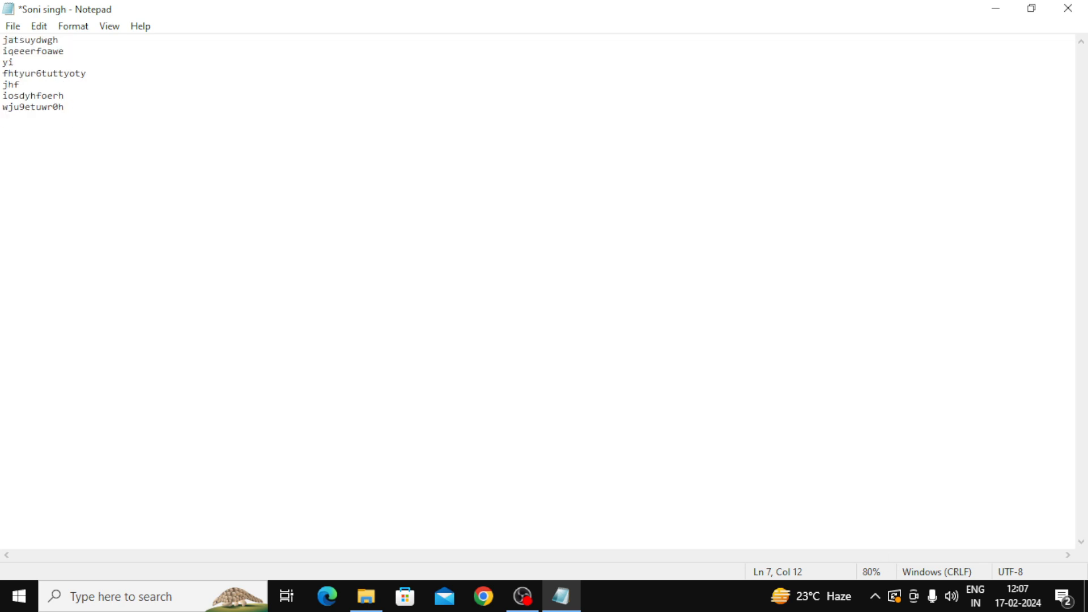
{"action": "key", "text": "ctrl+minus"}
{"action": "key", "text": "ctrl+minus"}
{"action": "key", "text": "ctrl+minus"}
{"action": "key", "text": "ctrl+minus"}
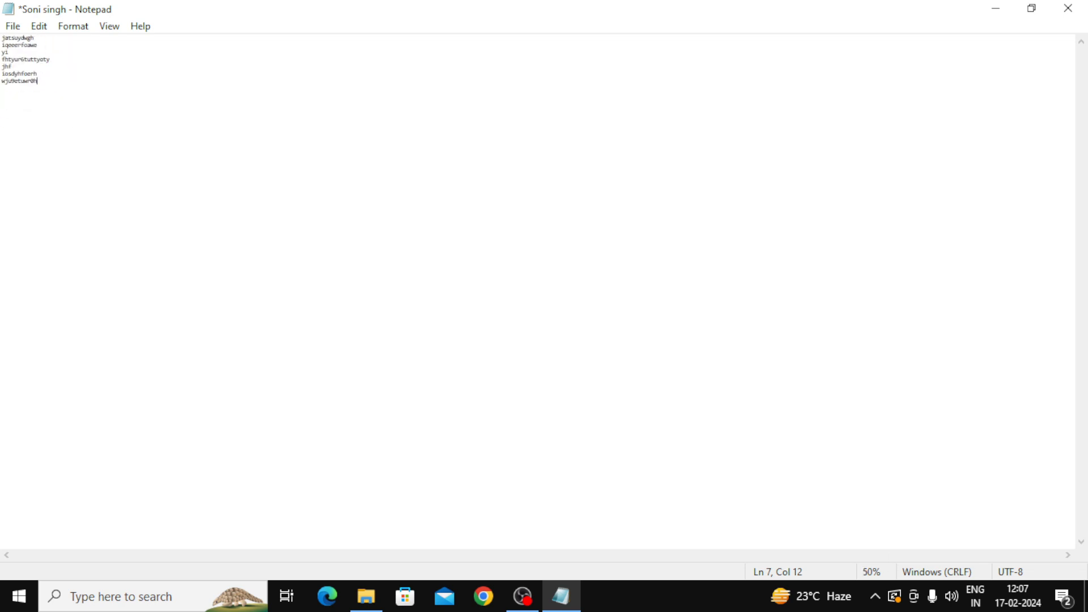
{"action": "key", "text": "ctrl+minus"}
{"action": "key", "text": "ctrl+minus"}
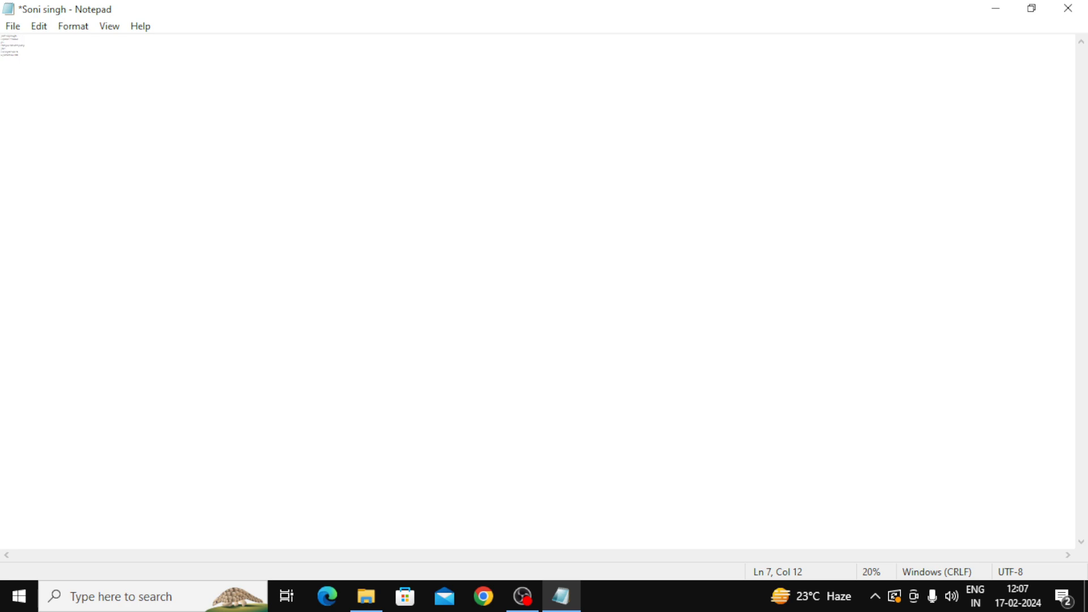
{"action": "key", "text": "ctrl+plus"}
{"action": "key", "text": "ctrl+plus"}
{"action": "key", "text": "ctrl+plus"}
{"action": "key", "text": "ctrl+plus"}
{"action": "key", "text": "ctrl+plus"}
{"action": "key", "text": "ctrl+plus"}
{"action": "key", "text": "ctrl+plus"}
{"action": "key", "text": "ctrl+plus"}
{"action": "key", "text": "ctrl+plus"}
{"action": "key", "text": "ctrl+plus"}
{"action": "key", "text": "ctrl+plus"}
{"action": "key", "text": "ctrl+plus"}
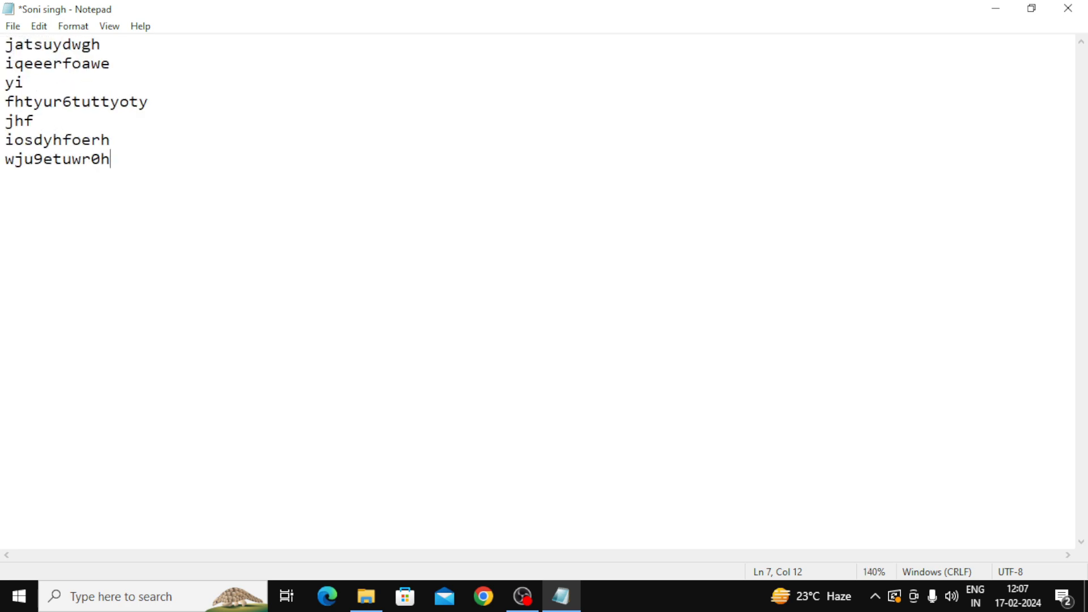
{"action": "key", "text": "ctrl+minus"}
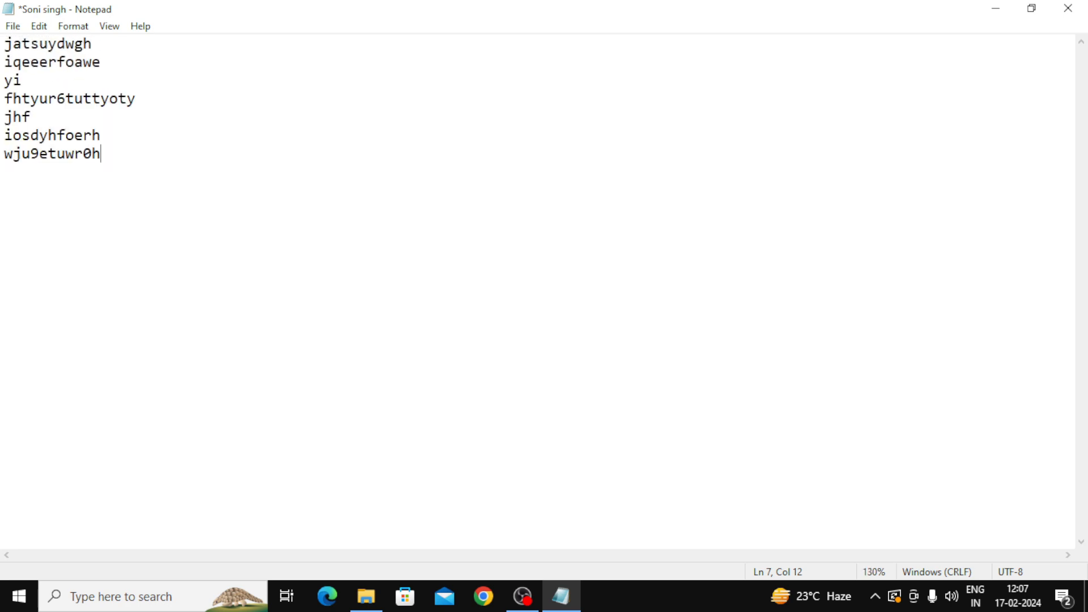
{"action": "key", "text": "ctrl+minus"}
{"action": "key", "text": "ctrl+minus"}
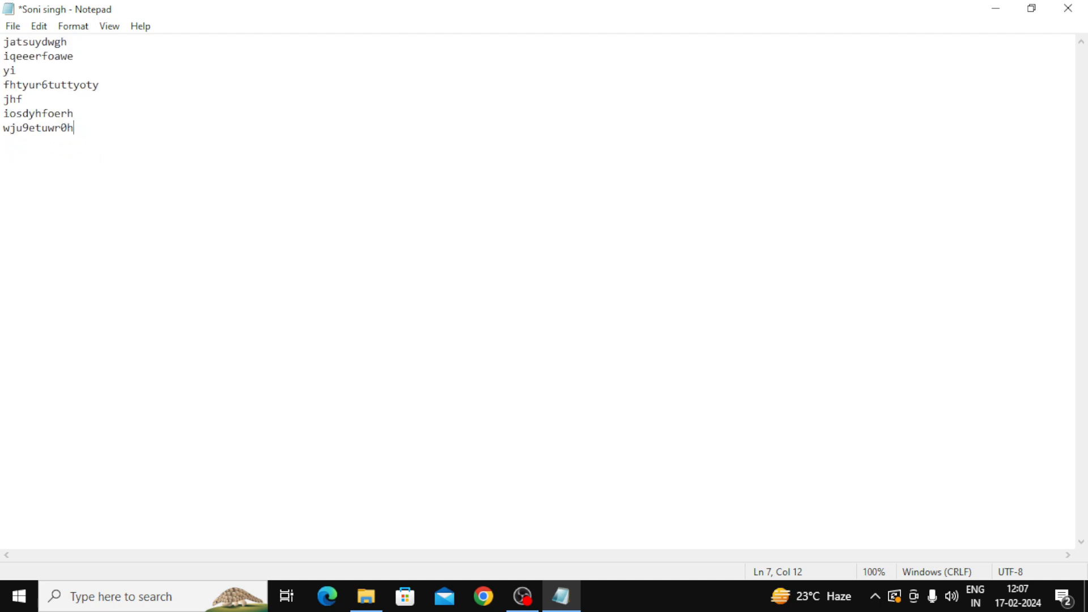
{"action": "key", "text": "ctrl+plus"}
{"action": "key", "text": "ctrl+plus"}
{"action": "key", "text": "ctrl+plus"}
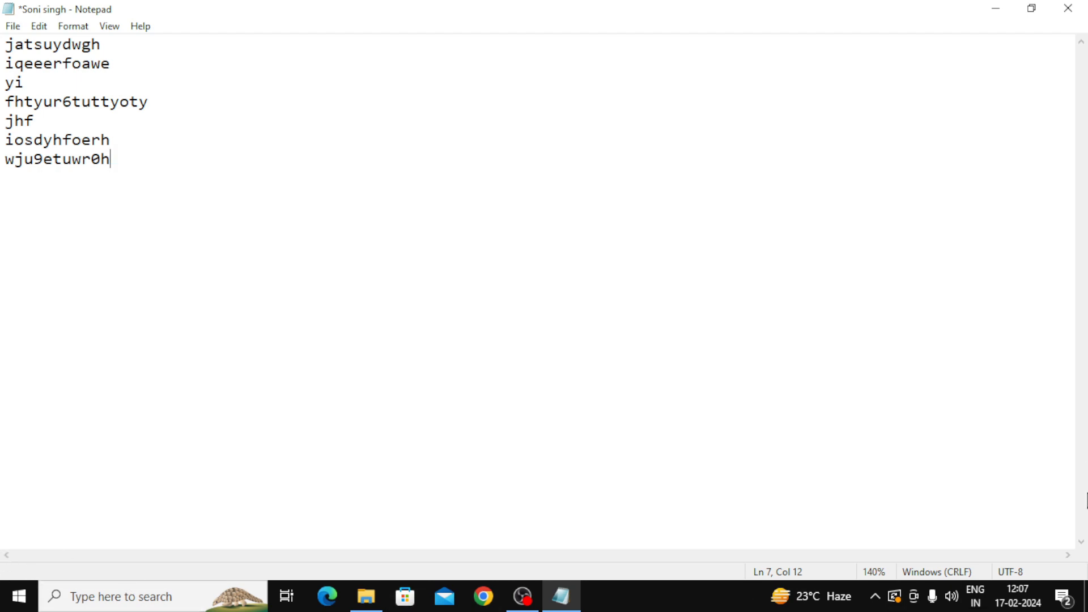
{"action": "key", "text": "ctrl+plus"}
{"action": "key", "text": "ctrl+plus"}
{"action": "key", "text": "ctrl+plus"}
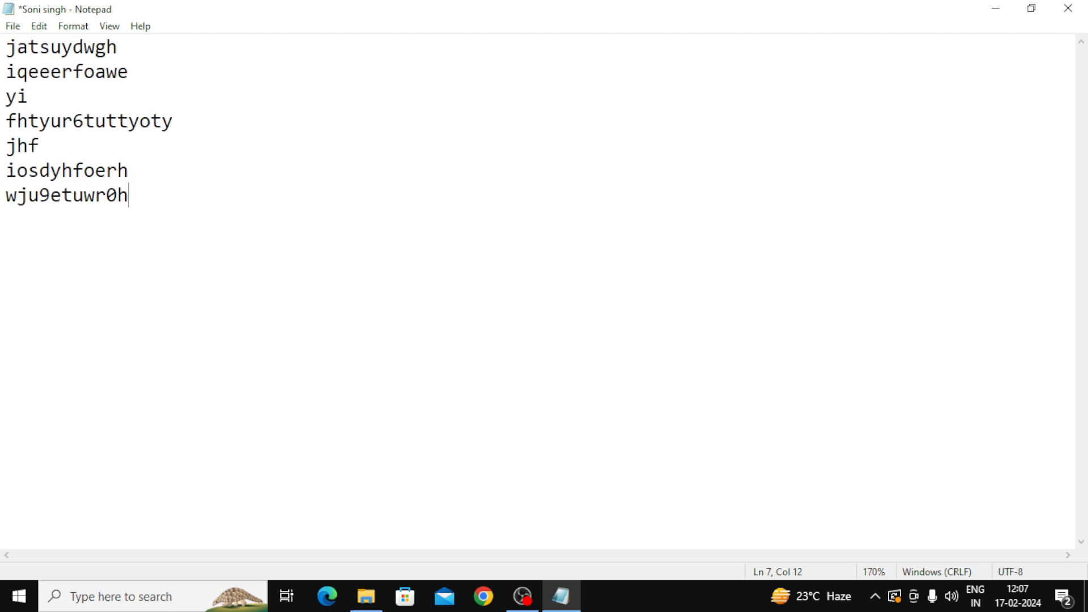
{"action": "key", "text": "ctrl+plus"}
{"action": "key", "text": "ctrl+plus"}
{"action": "key", "text": "ctrl+plus"}
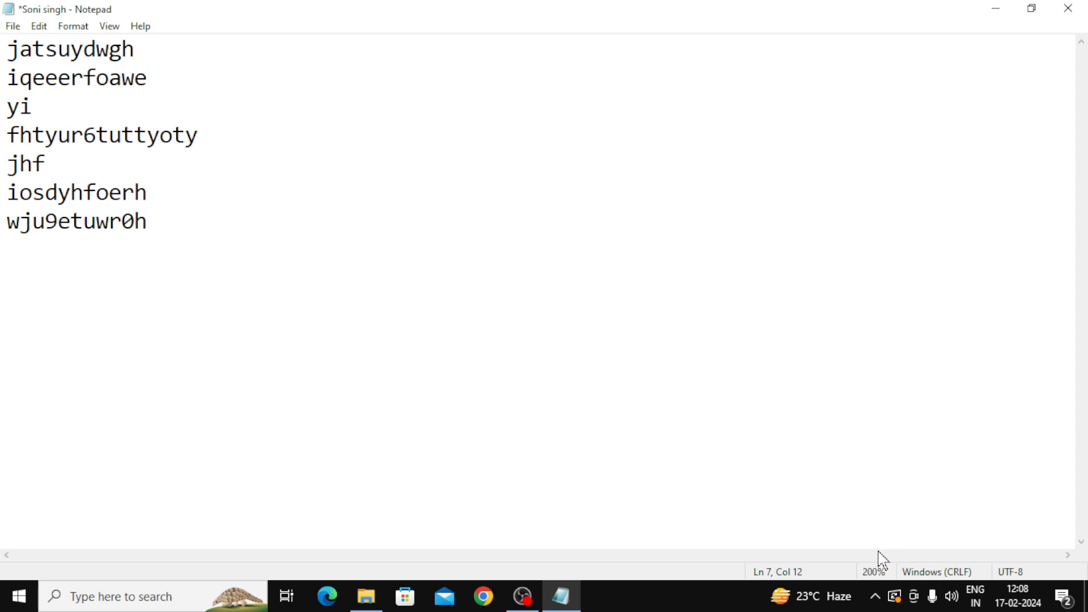
Step: Add 90y98tf as the eighth line, then look over the File menu commands
{"action": "key", "text": "Return"}
{"action": "type", "text": "90y98tf"}
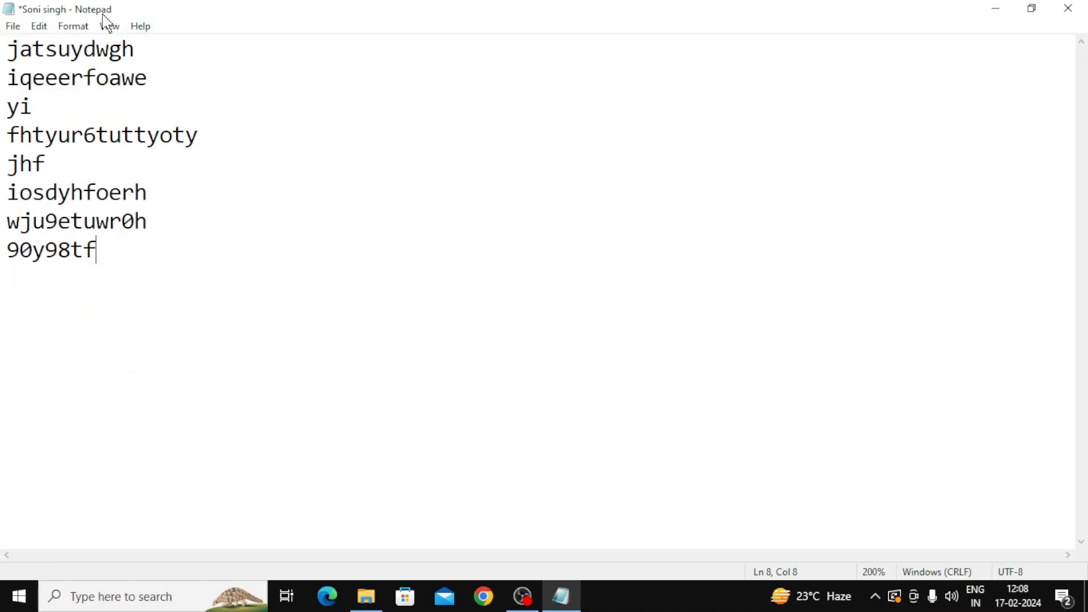
{"action": "left_click", "coordinate": [15, 29]}
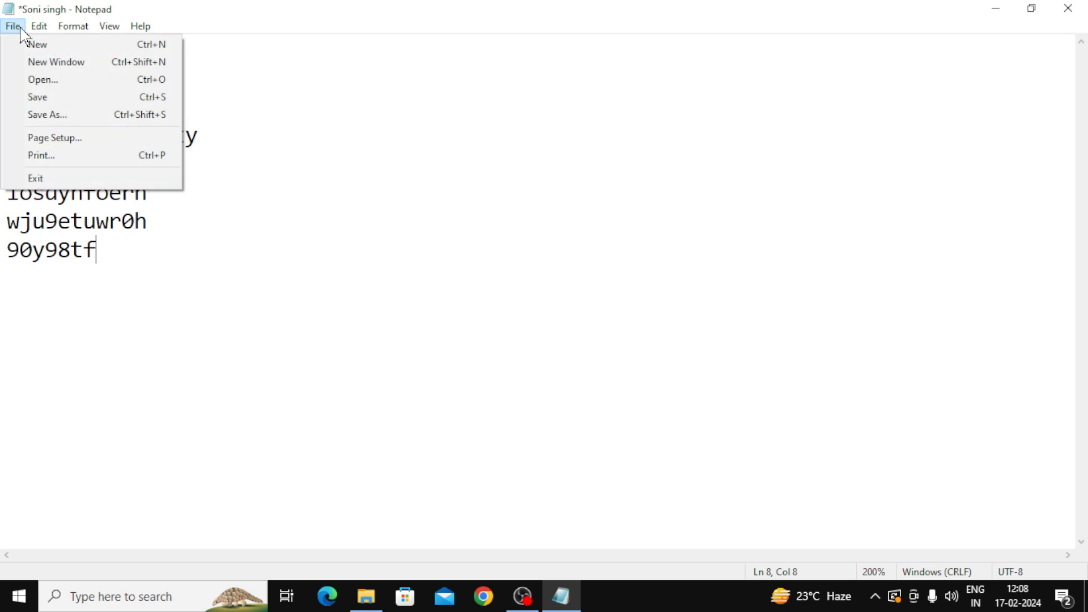
{"action": "mouse_move", "coordinate": [39, 26]}
{"action": "left_click", "coordinate": [674, 228]}
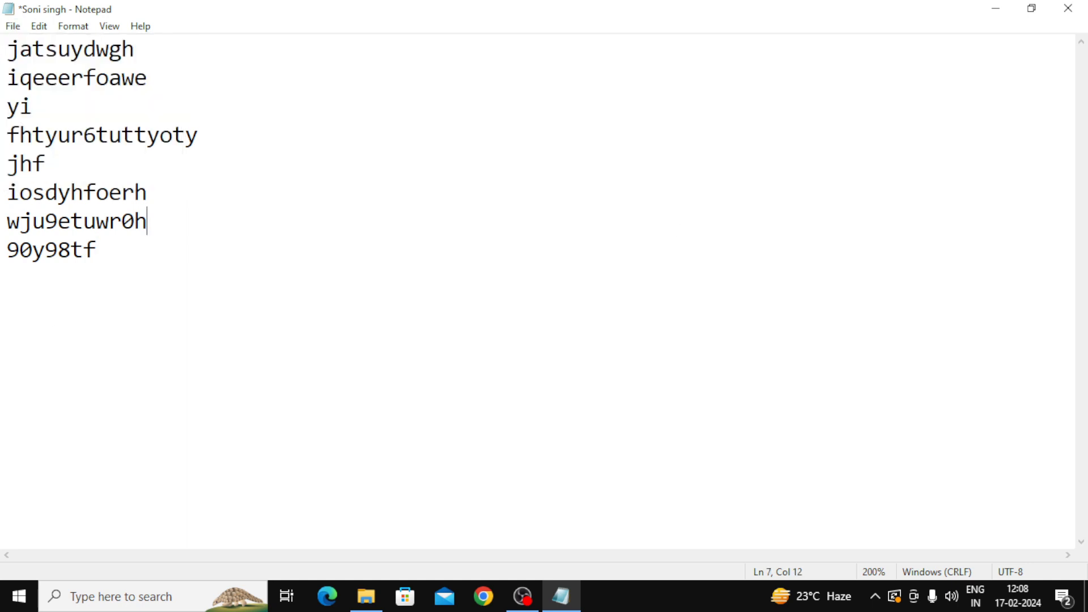
Step: Reopen the File menu repeatedly, moving the cursor to the ends of iqeeerfoawe and jhf
{"action": "left_click", "coordinate": [13, 27]}
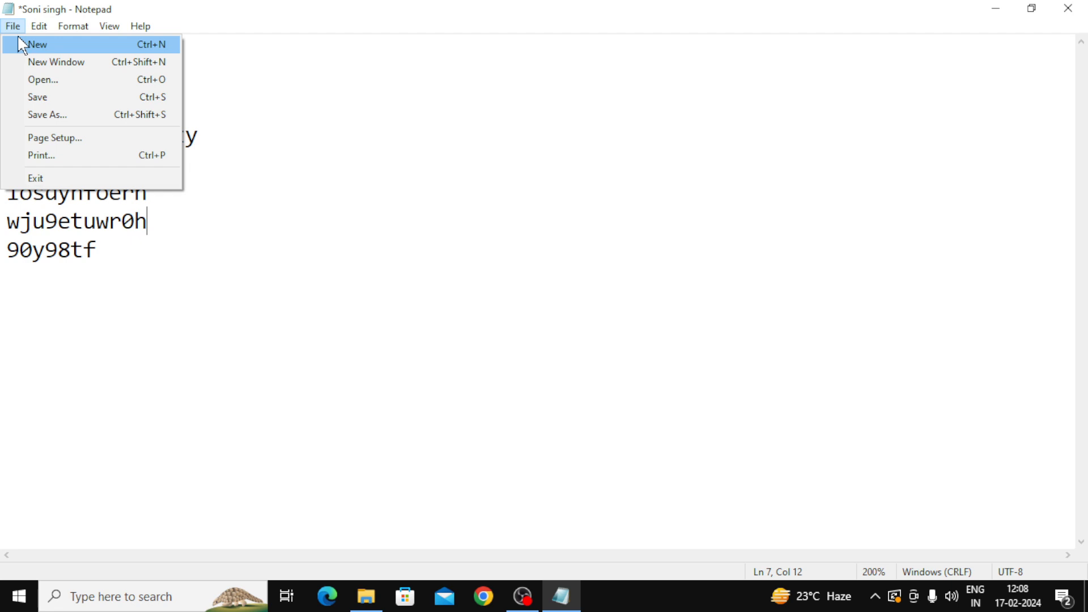
{"action": "left_click", "coordinate": [232, 80]}
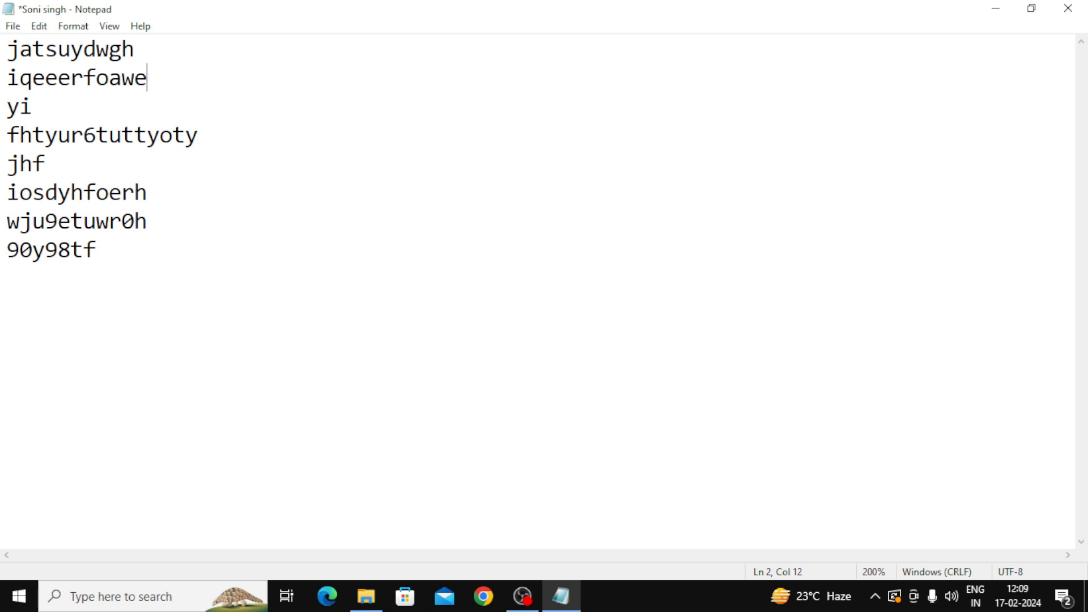
{"action": "left_click", "coordinate": [13, 26]}
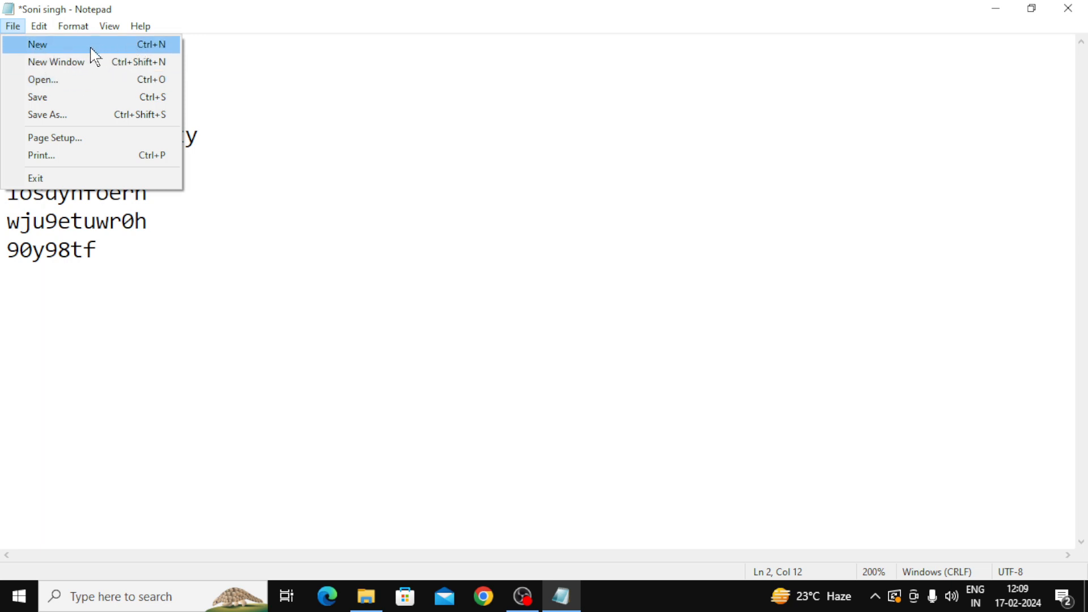
{"action": "left_click", "coordinate": [406, 160]}
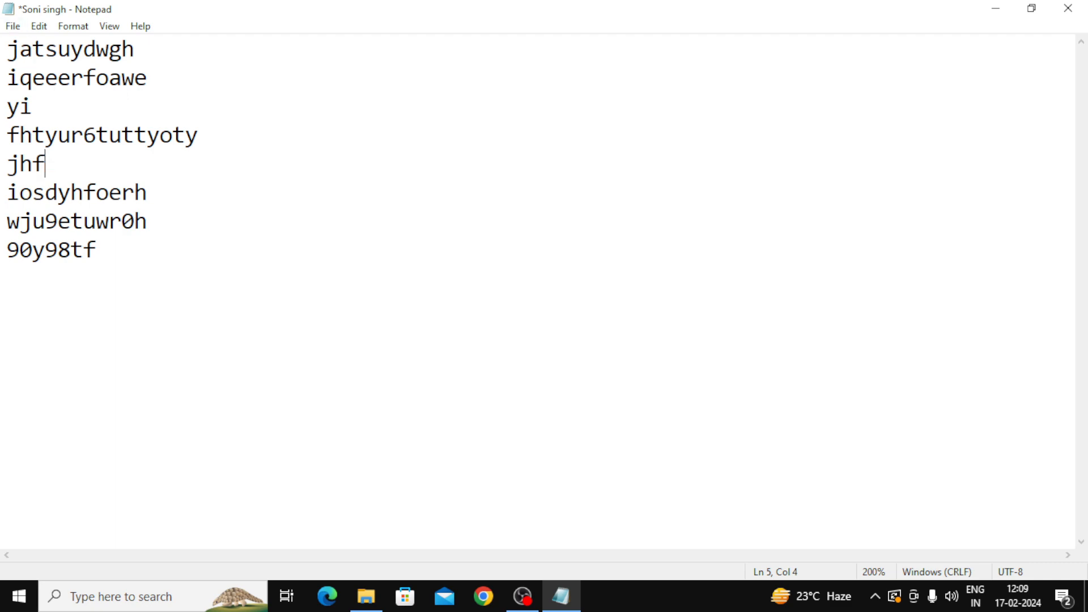
{"action": "left_click", "coordinate": [8, 28]}
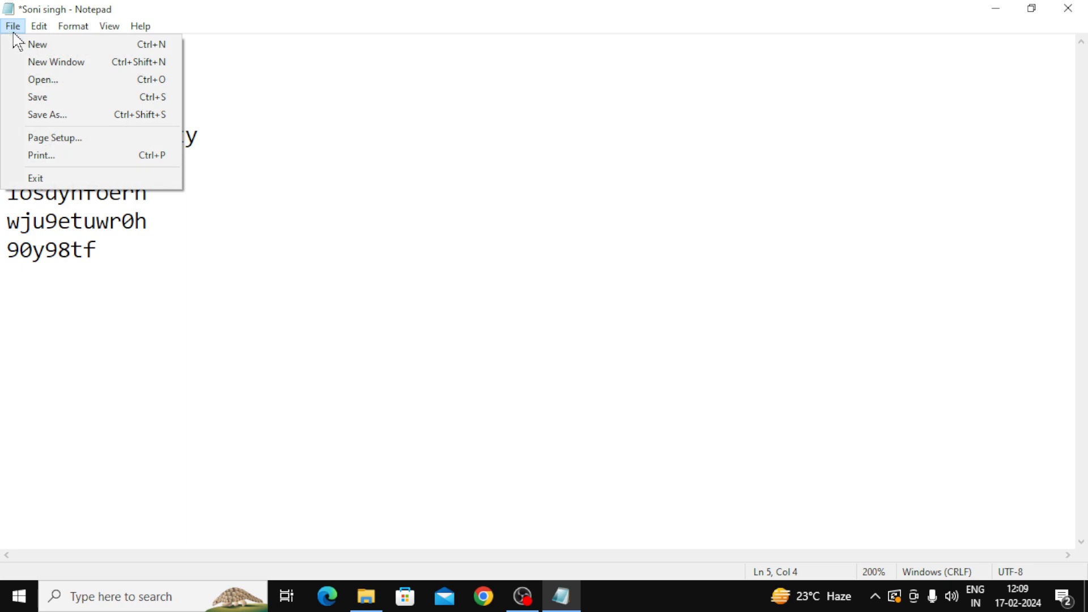
Step: Start a new blank document, discarding the unsaved changes to the name list
{"action": "left_click", "coordinate": [51, 49]}
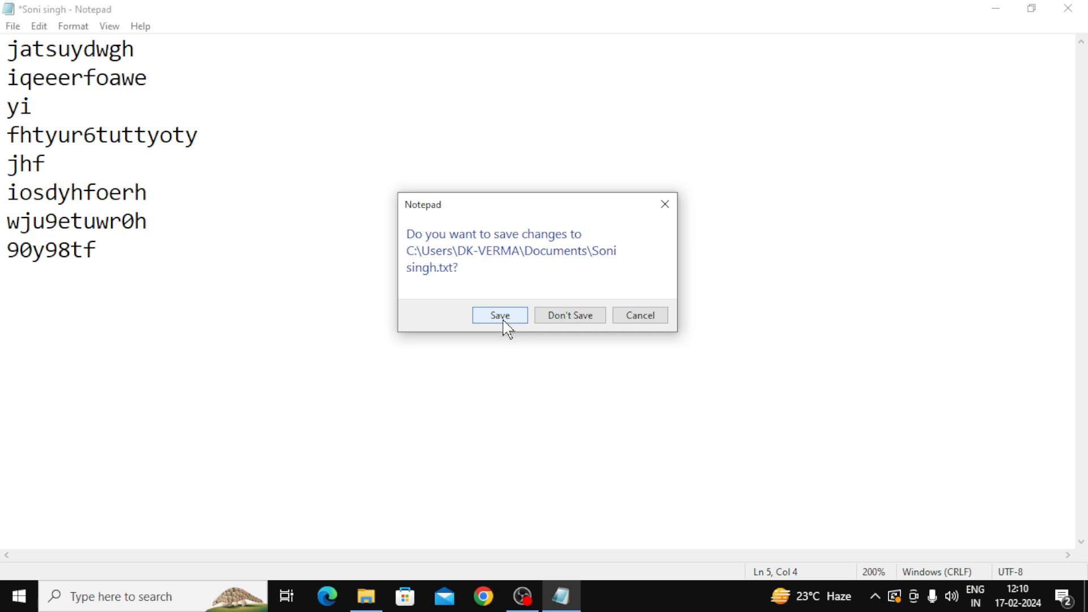
{"action": "left_click", "coordinate": [559, 319]}
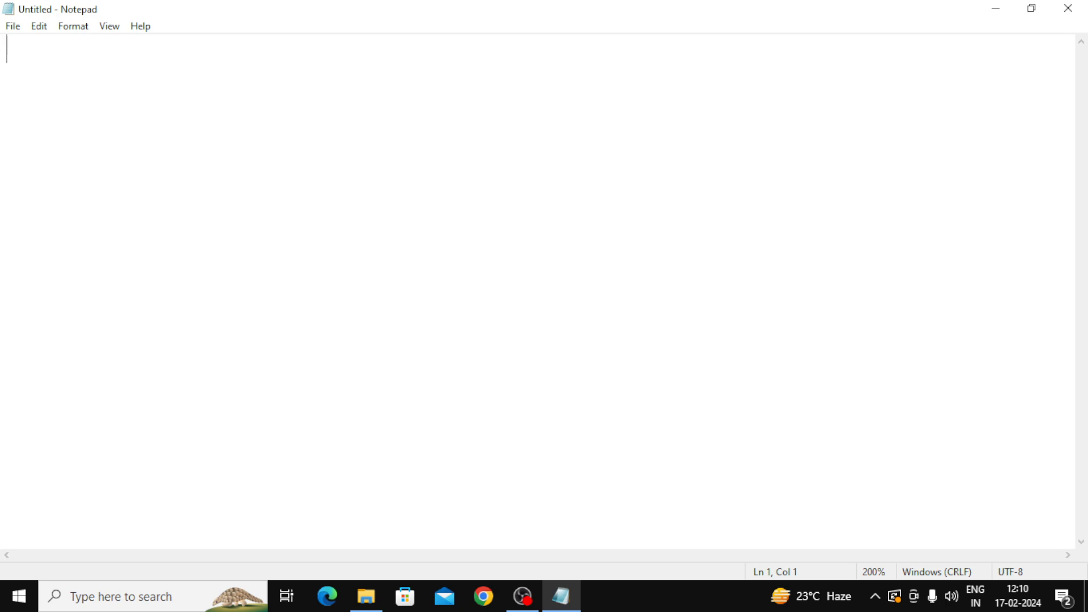
{"action": "left_click", "coordinate": [17, 28]}
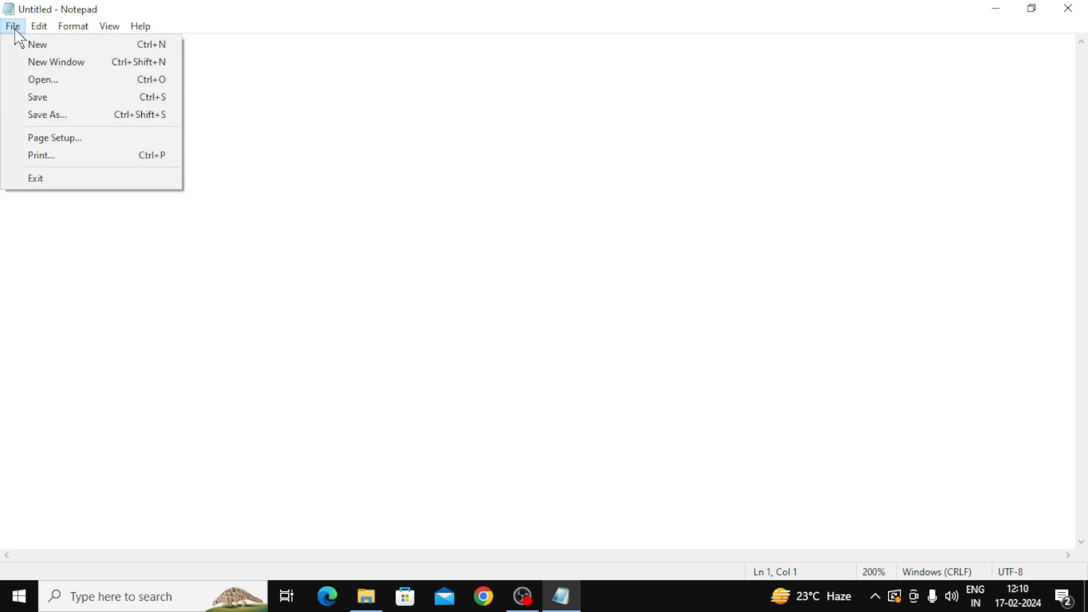
{"action": "left_click", "coordinate": [31, 63]}
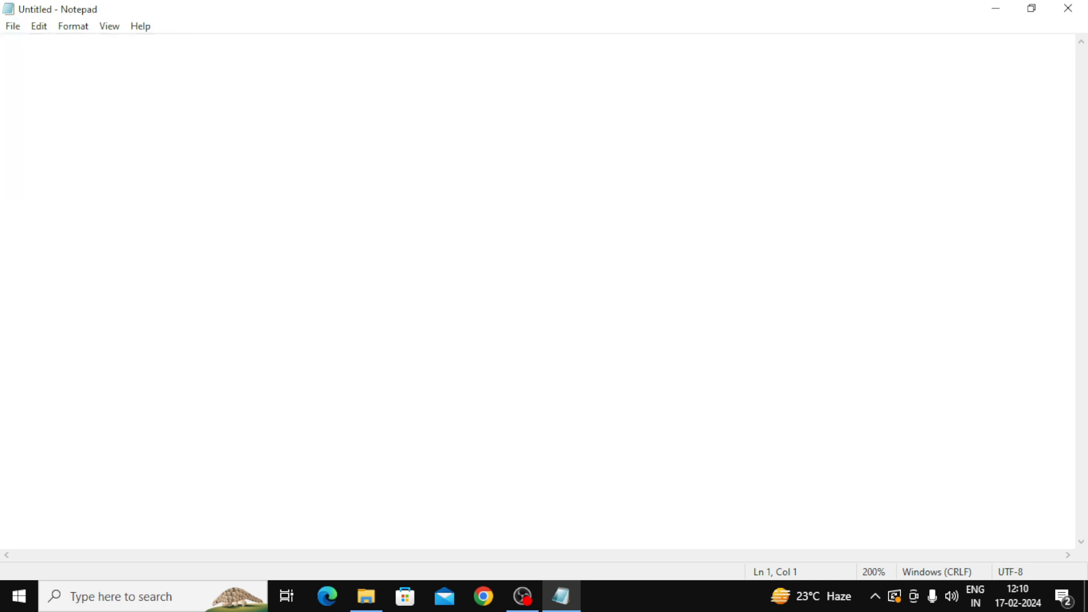
Step: Type iosyhfu and 9ufd0fdug on two lines of the new document
{"action": "type", "text": "iosyhfu"}
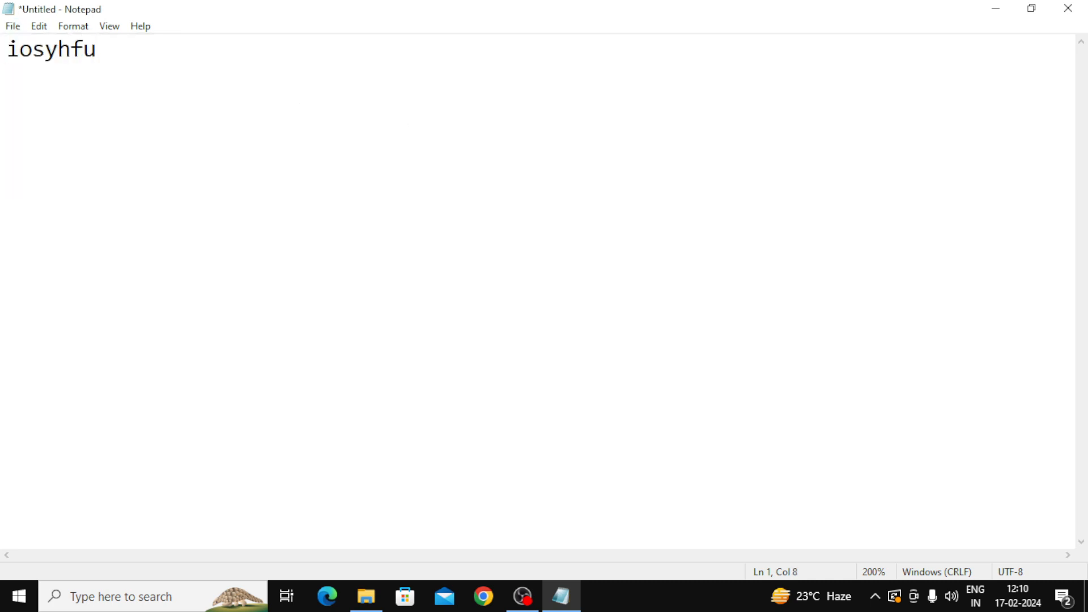
{"action": "key", "text": "Return"}
{"action": "type", "text": "9ufd0fdug"}
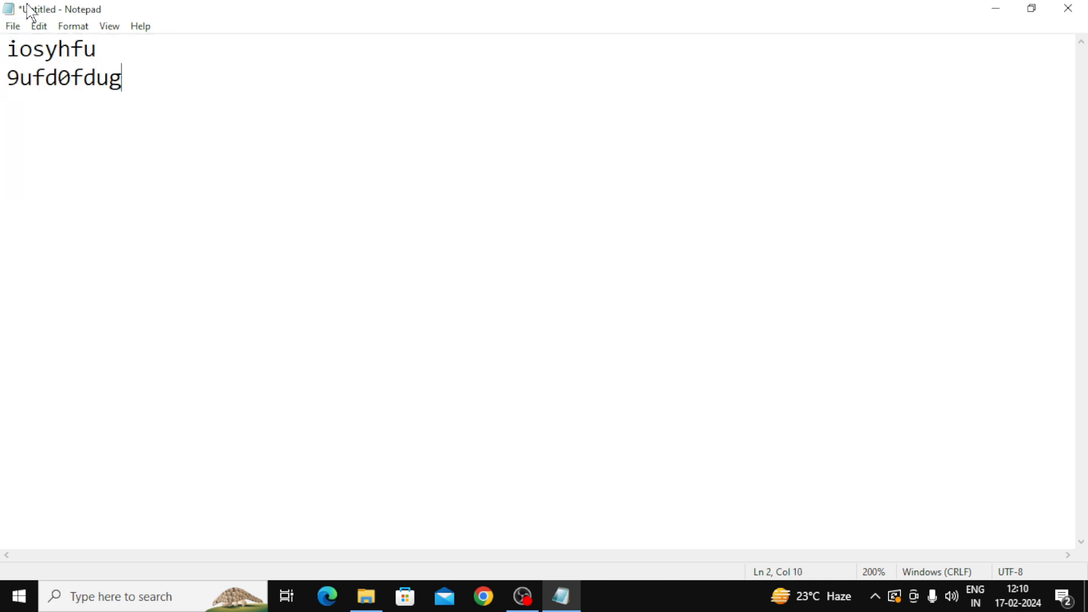
{"action": "left_click", "coordinate": [11, 26]}
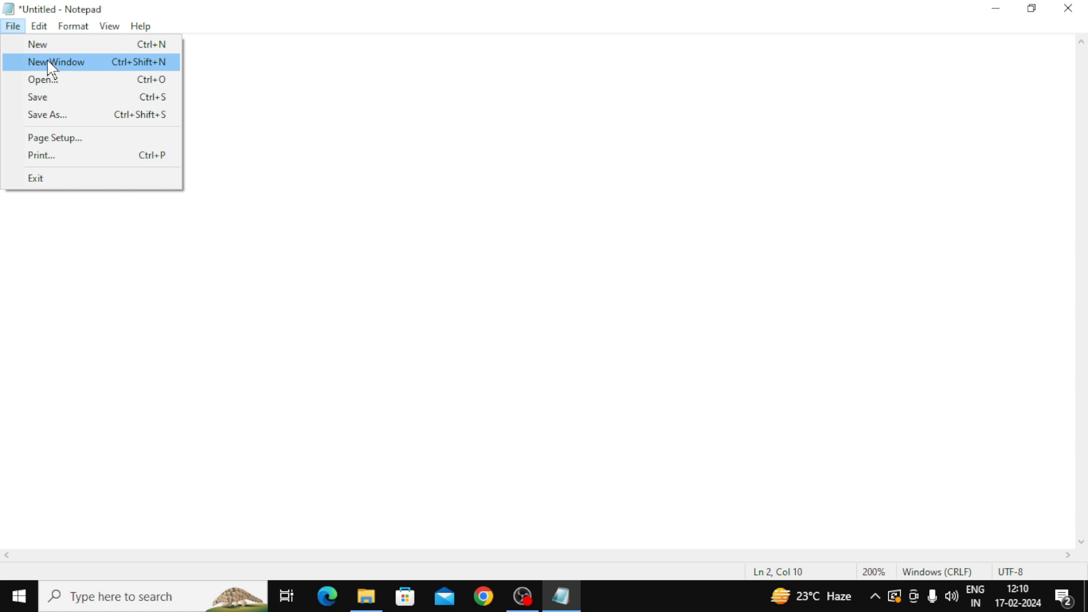
{"action": "left_click", "coordinate": [515, 187]}
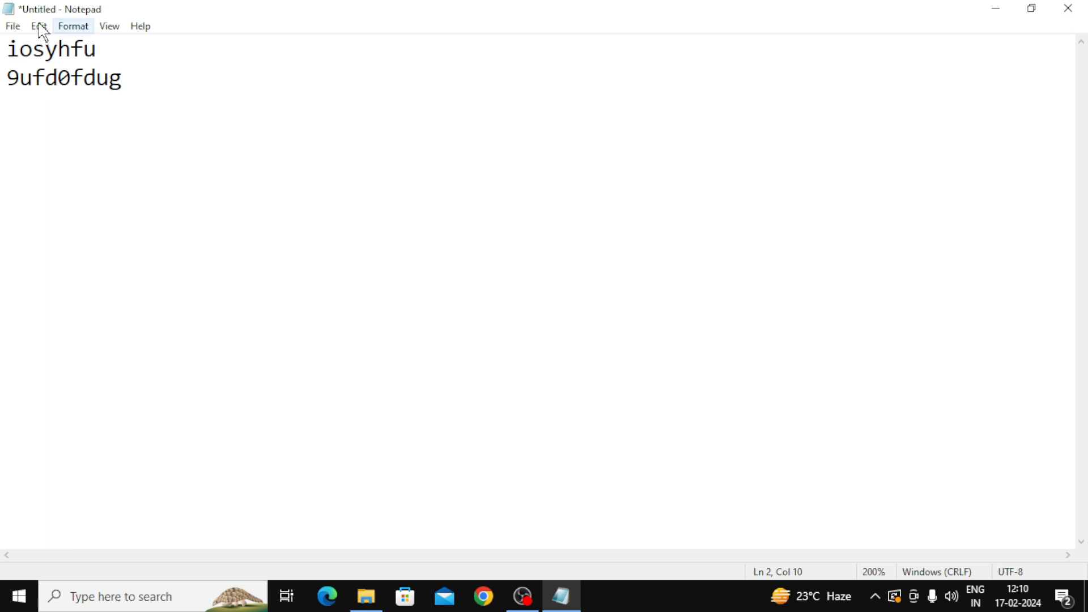
{"action": "left_click", "coordinate": [13, 26]}
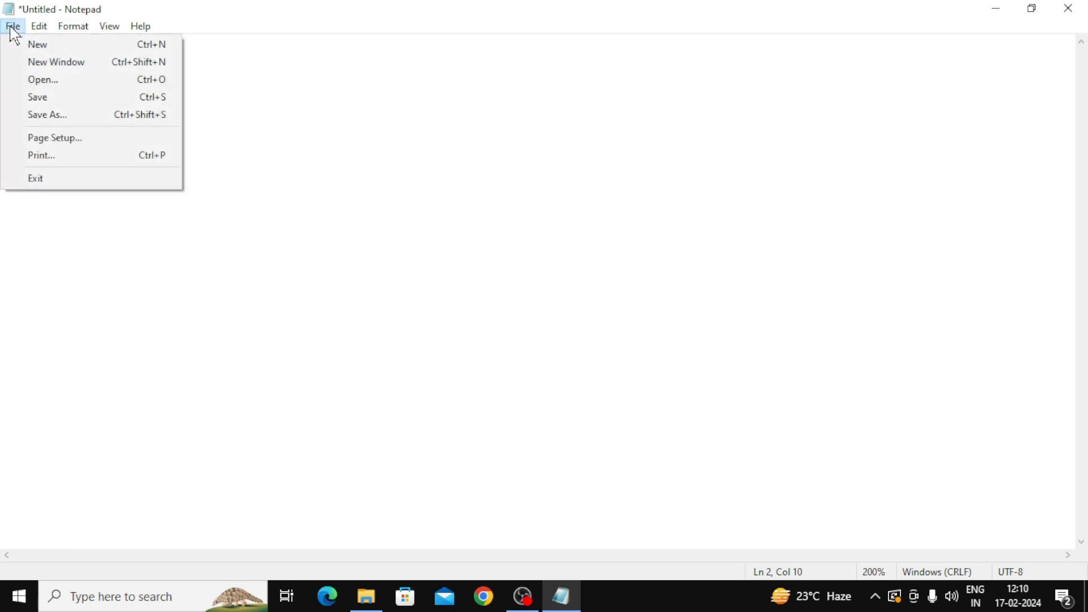
{"action": "left_click", "coordinate": [61, 63]}
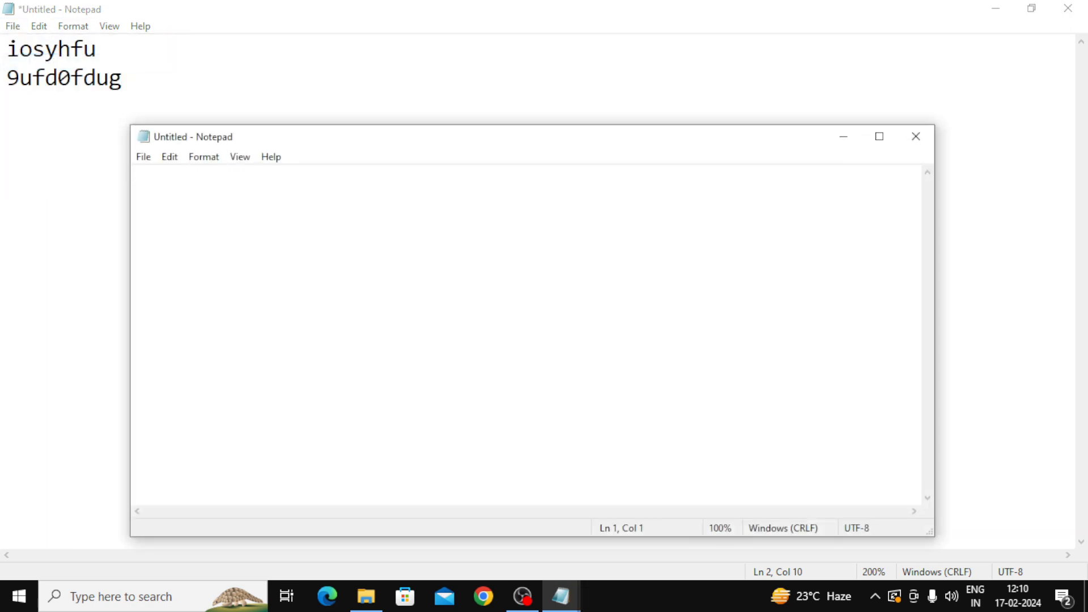
{"action": "left_click_drag", "start_coordinate": [533, 137], "coordinate": [620, 141]}
{"action": "left_click", "coordinate": [14, 28]}
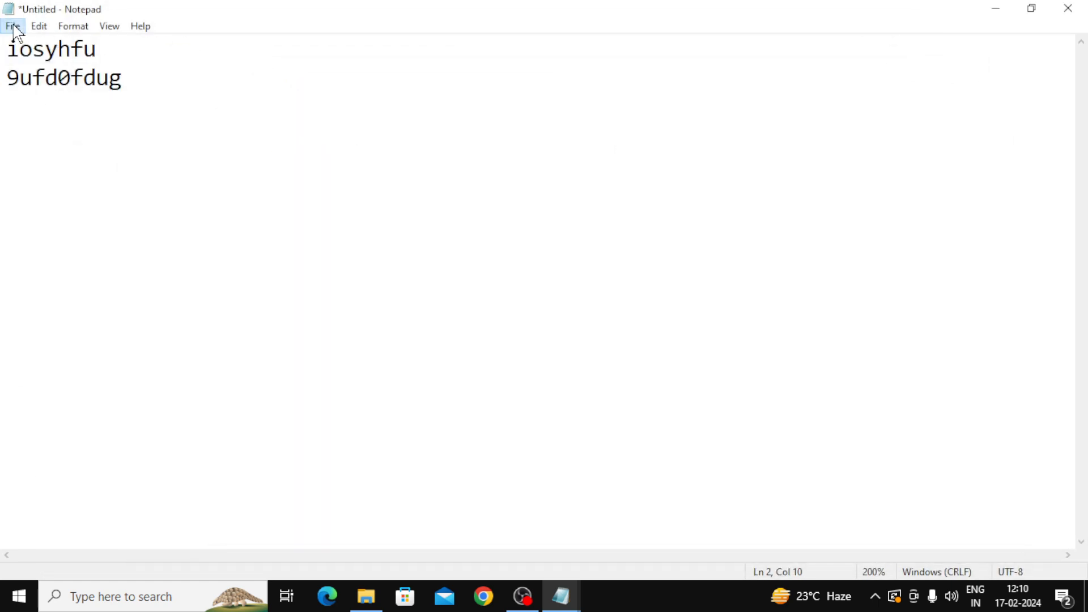
{"action": "left_click", "coordinate": [13, 27]}
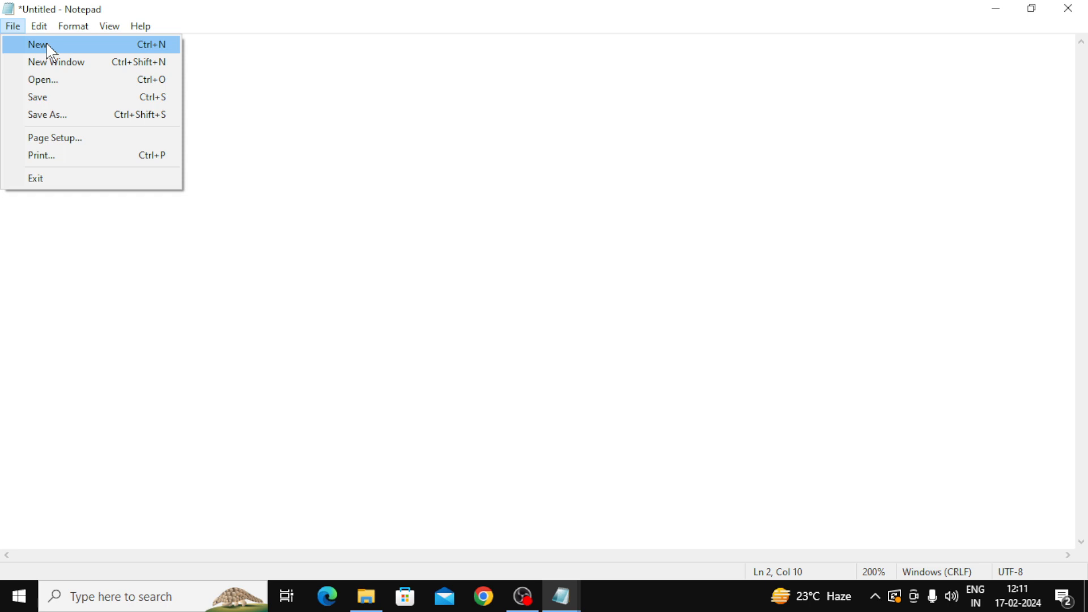
{"action": "left_click", "coordinate": [62, 72]}
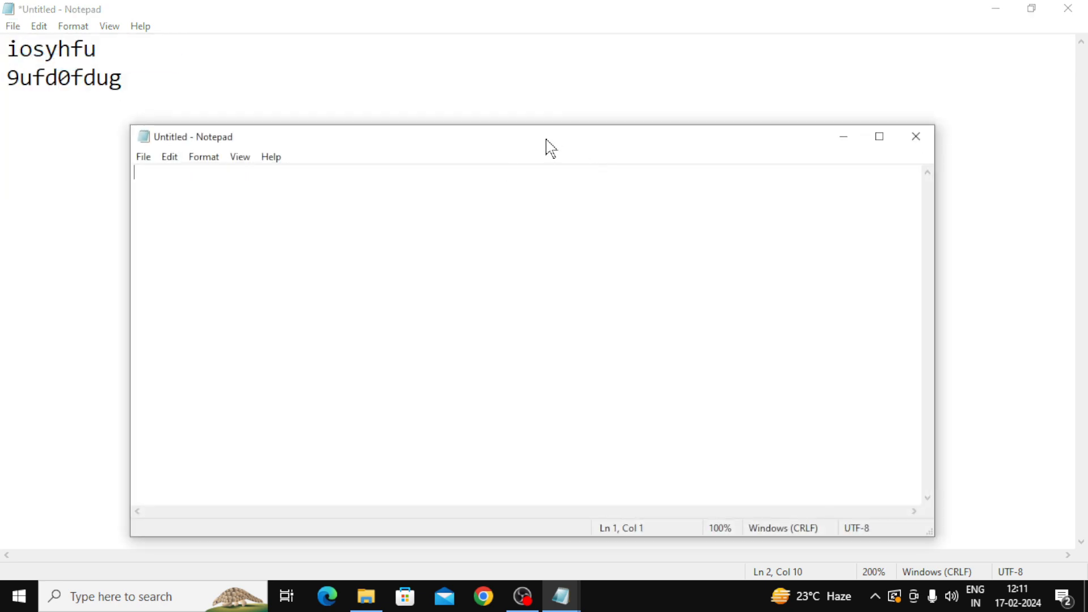
{"action": "left_click_drag", "start_coordinate": [546, 145], "coordinate": [576, 113]}
{"action": "left_click", "coordinate": [951, 112]}
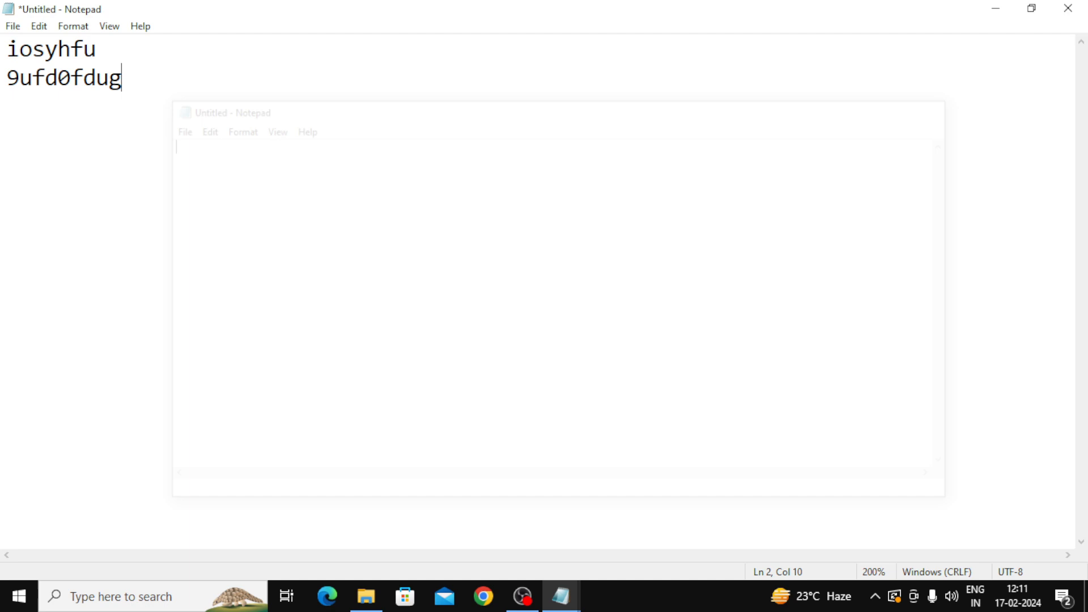
{"action": "left_click", "coordinate": [10, 29]}
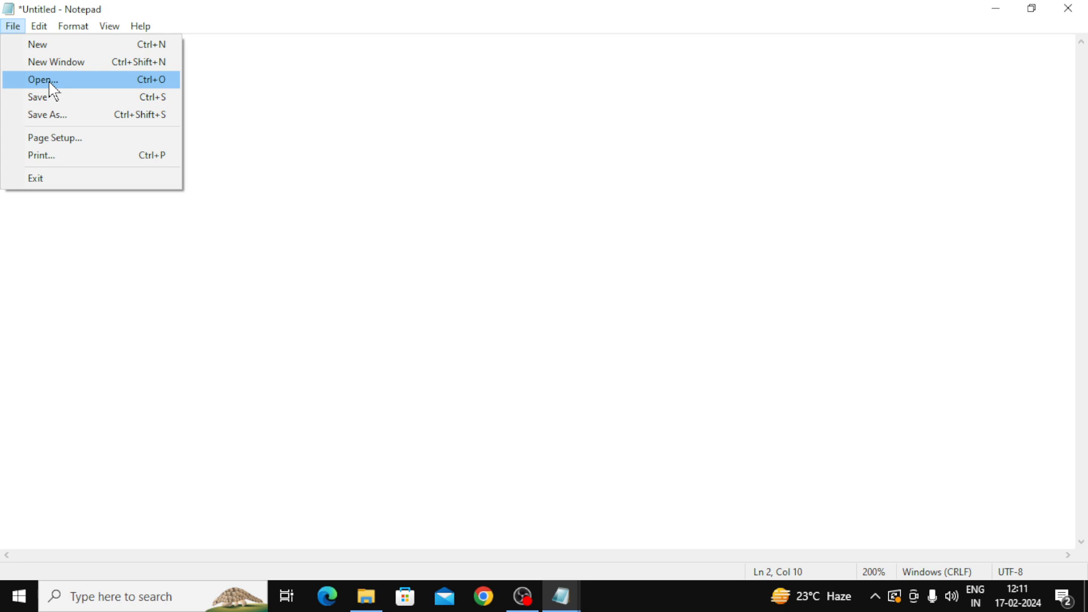
Step: Open a file without saving the untitled text, selecting the saved name-list file in Documents
{"action": "left_click", "coordinate": [50, 83]}
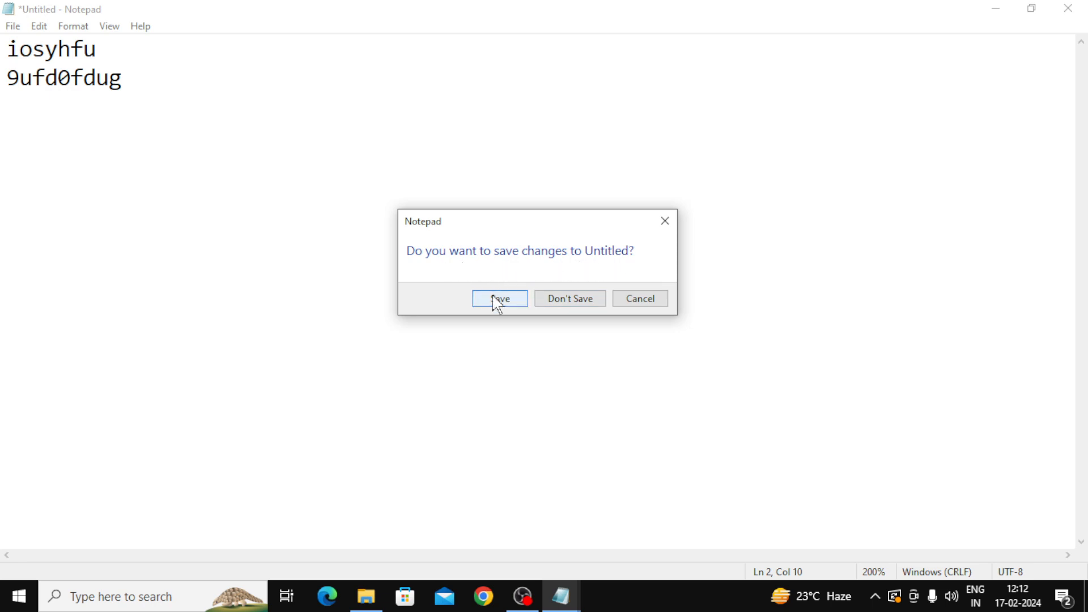
{"action": "left_click", "coordinate": [569, 305]}
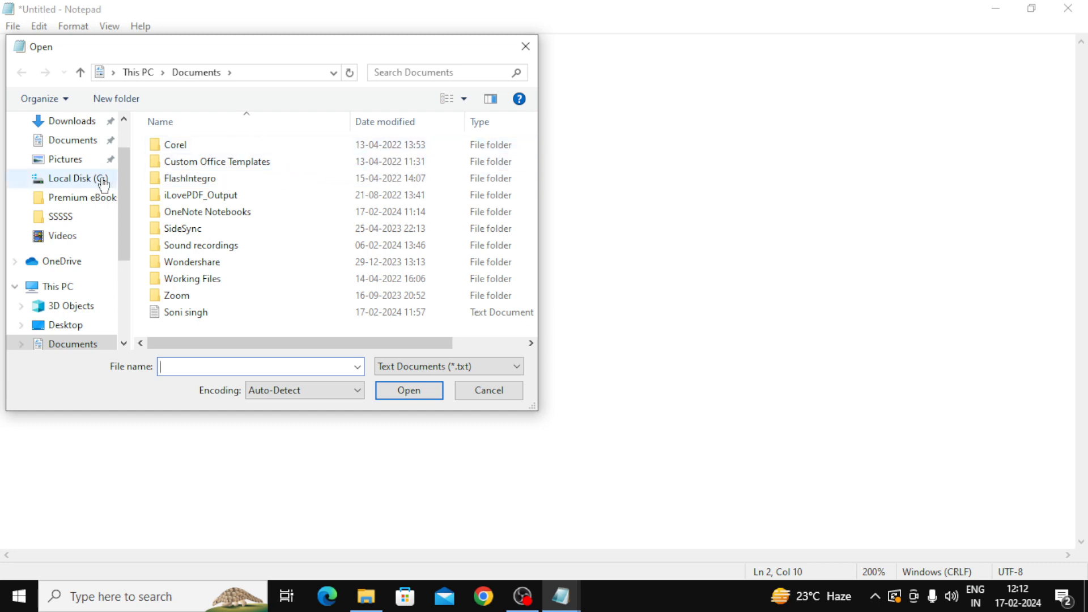
{"action": "left_click", "coordinate": [72, 120]}
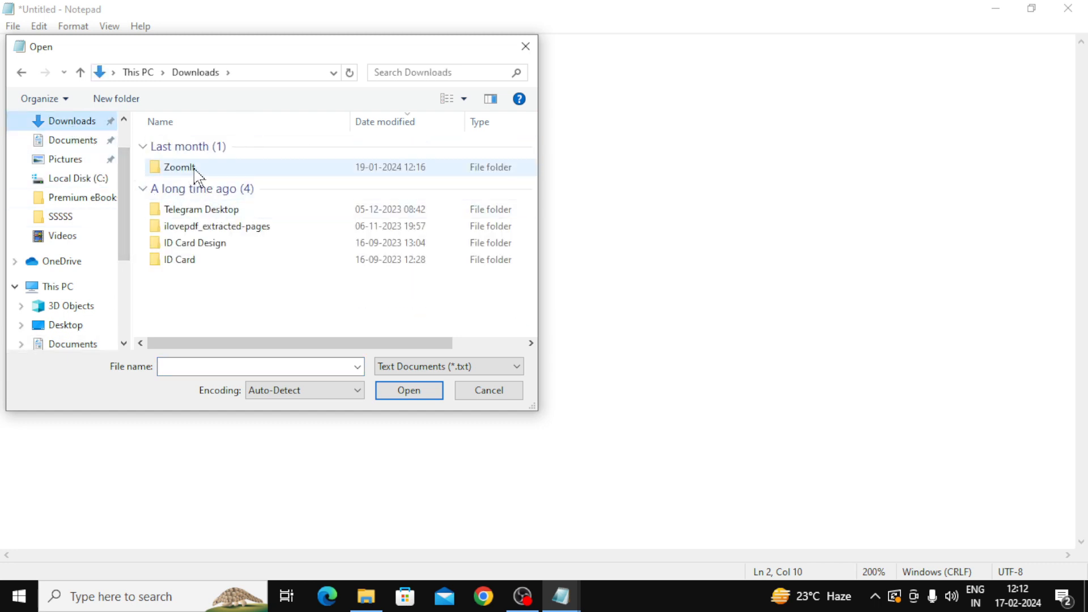
{"action": "scroll", "coordinate": [195, 170], "scroll_direction": "right", "scroll_amount": 3}
{"action": "left_click", "coordinate": [69, 163]}
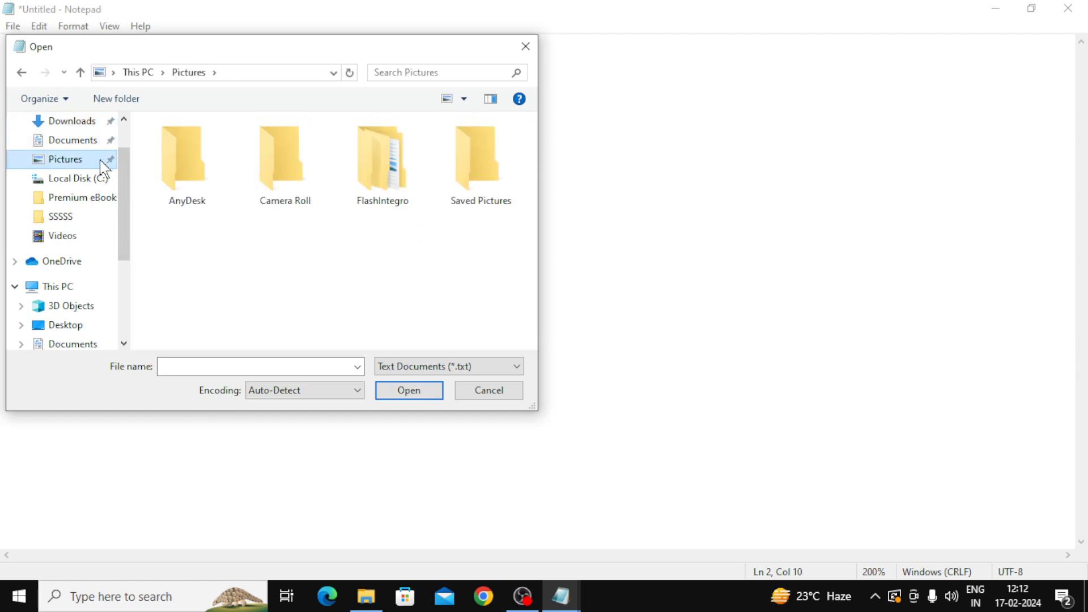
{"action": "left_click", "coordinate": [75, 144]}
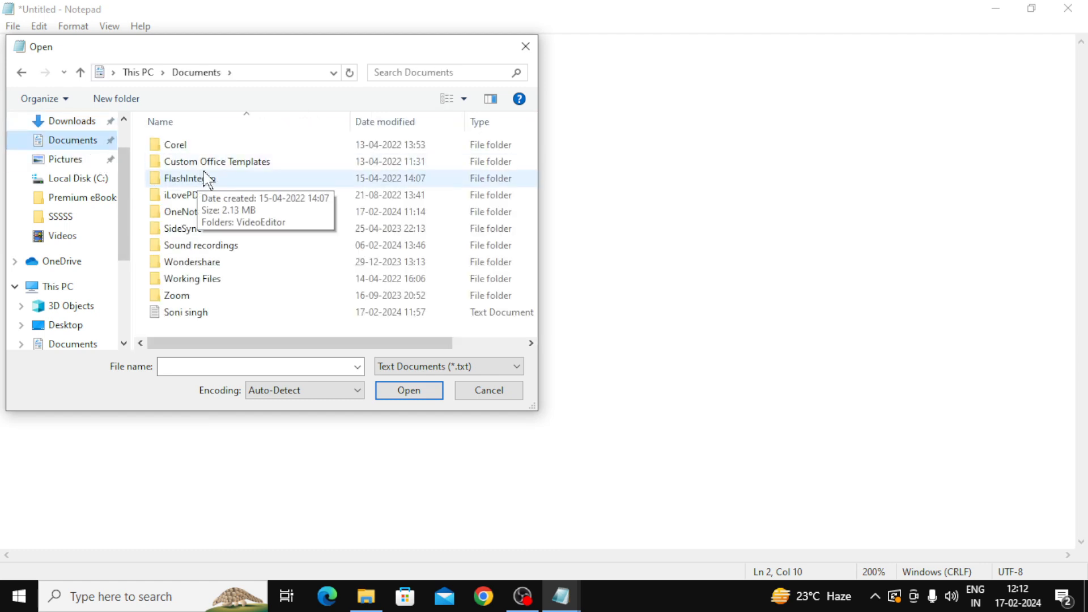
{"action": "left_click", "coordinate": [181, 315]}
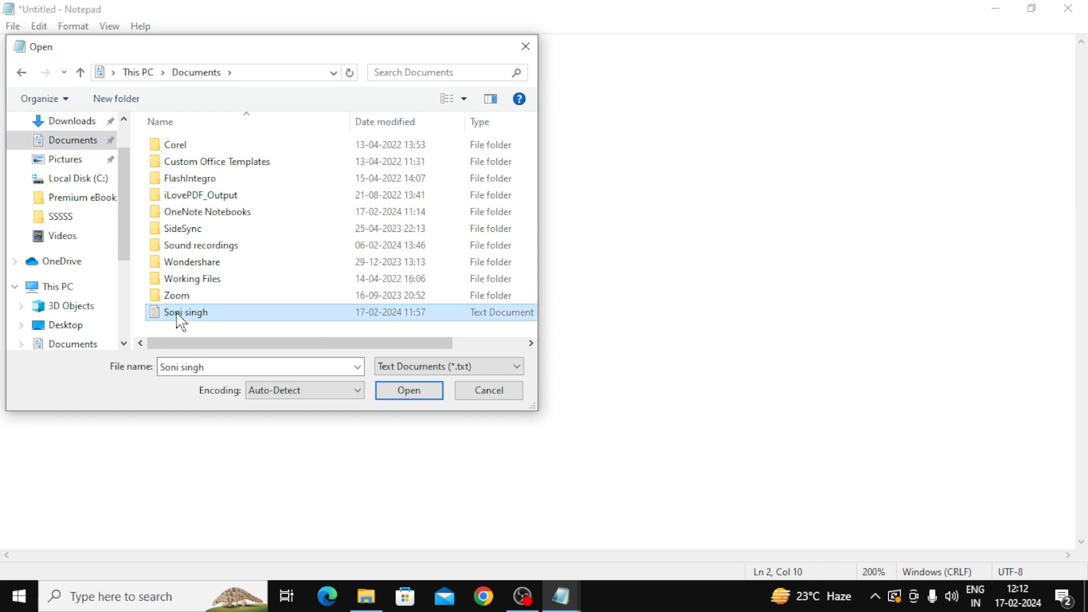
Step: Open the selected name-list file and save it
{"action": "left_click", "coordinate": [417, 395]}
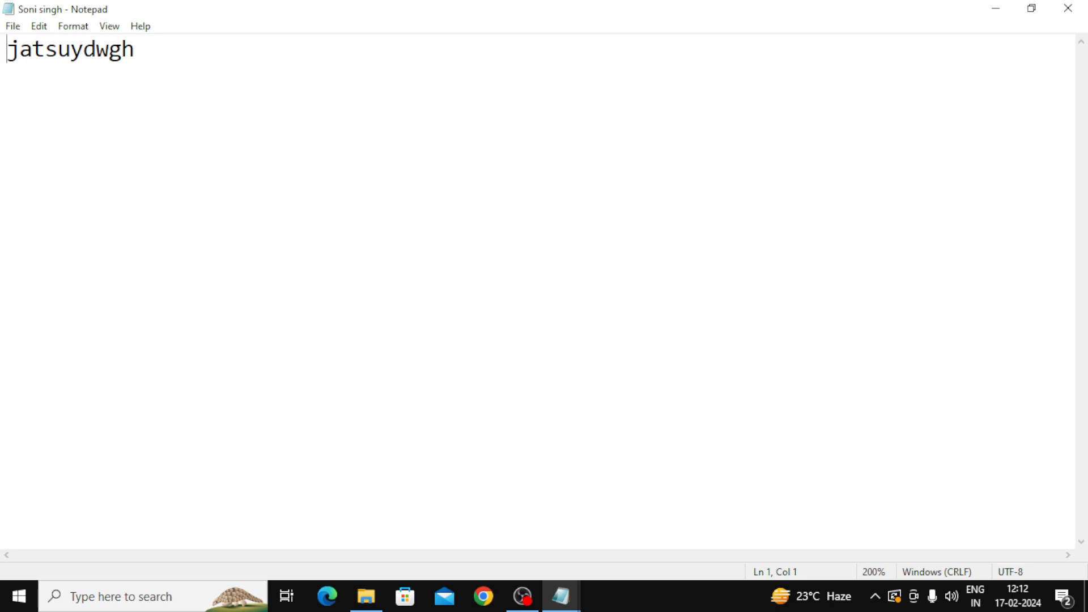
{"action": "left_click", "coordinate": [14, 26]}
{"action": "mouse_move", "coordinate": [38, 26]}
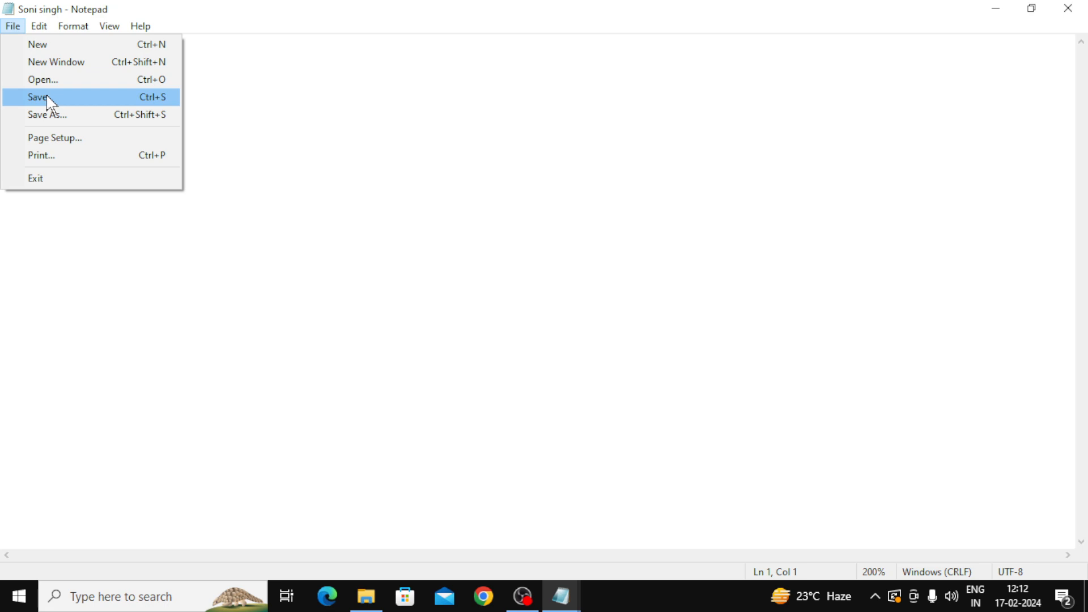
{"action": "left_click", "coordinate": [51, 104]}
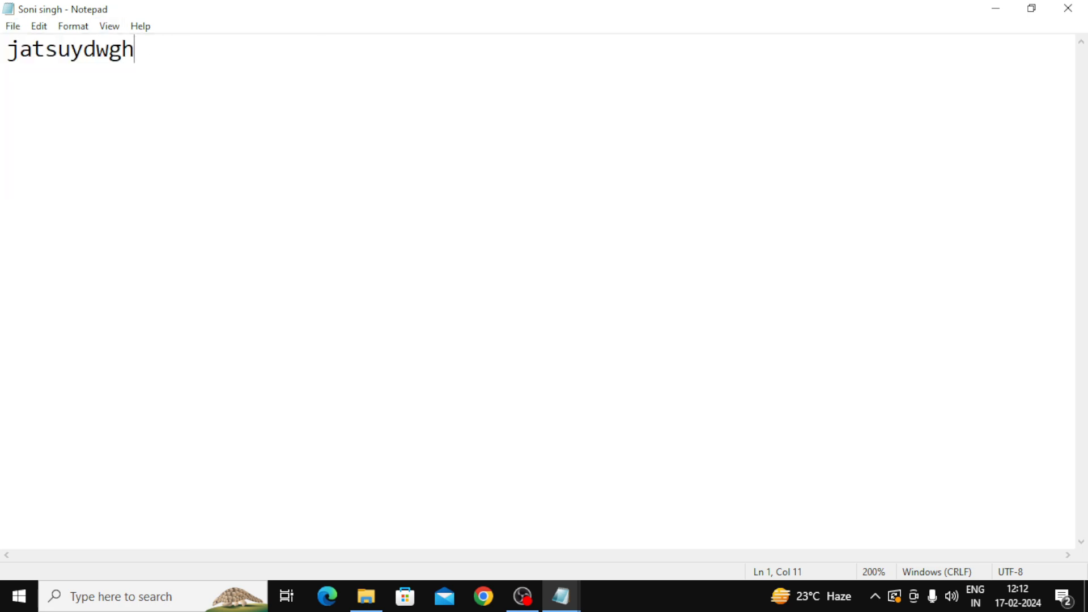
Step: Add lines ikashfiusga and ls'dufoihs, save the three-line file, and close its window
{"action": "key", "text": "Return"}
{"action": "type", "text": "ikashfiusga"}
{"action": "key", "text": "Return"}
{"action": "type", "text": "ls'dufoihs"}
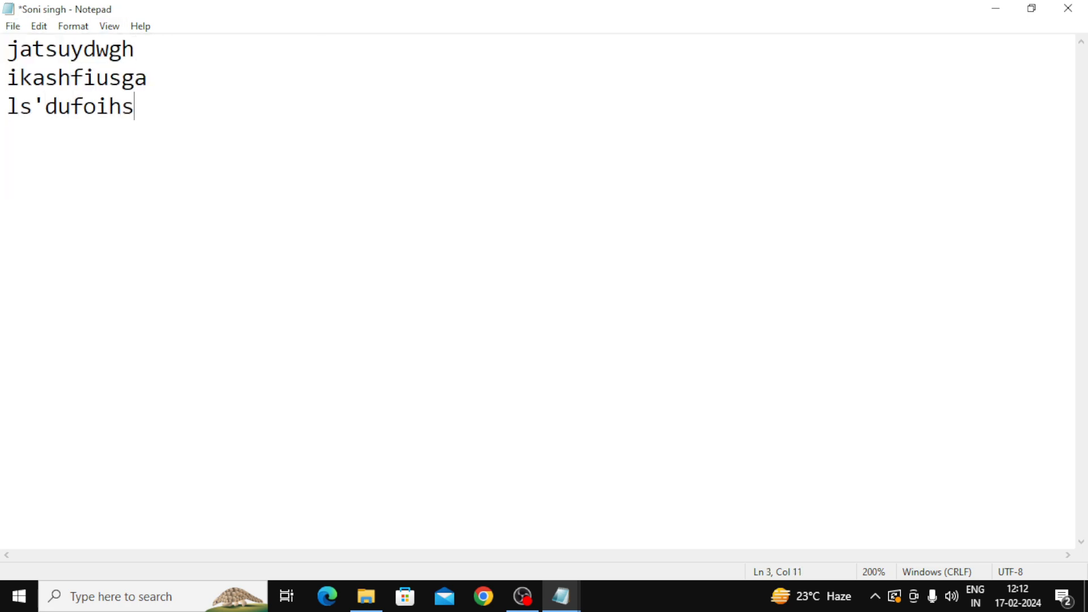
{"action": "left_click", "coordinate": [14, 26]}
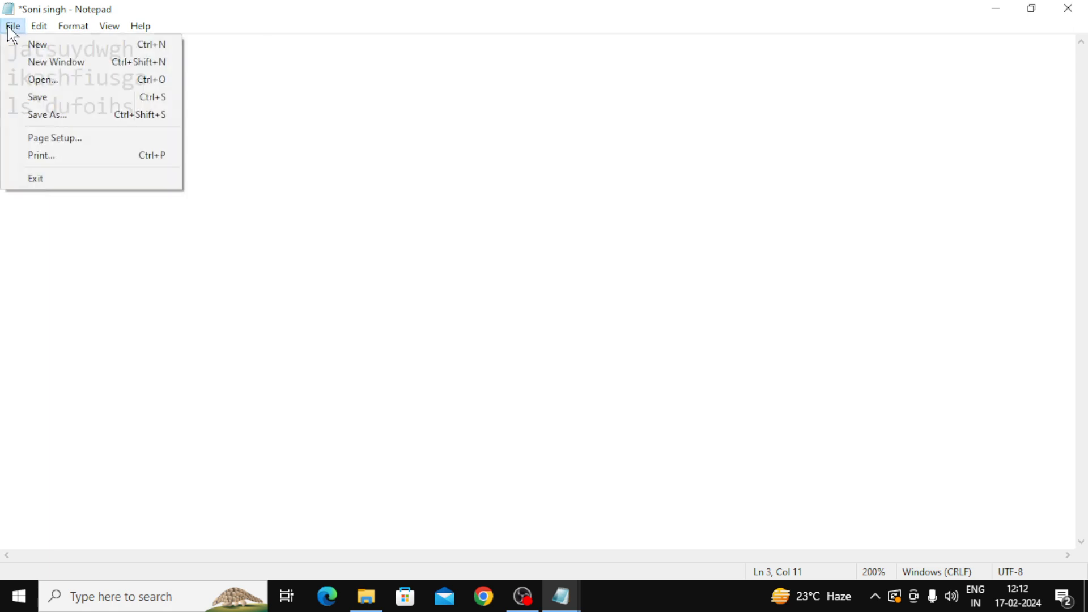
{"action": "left_click", "coordinate": [38, 98]}
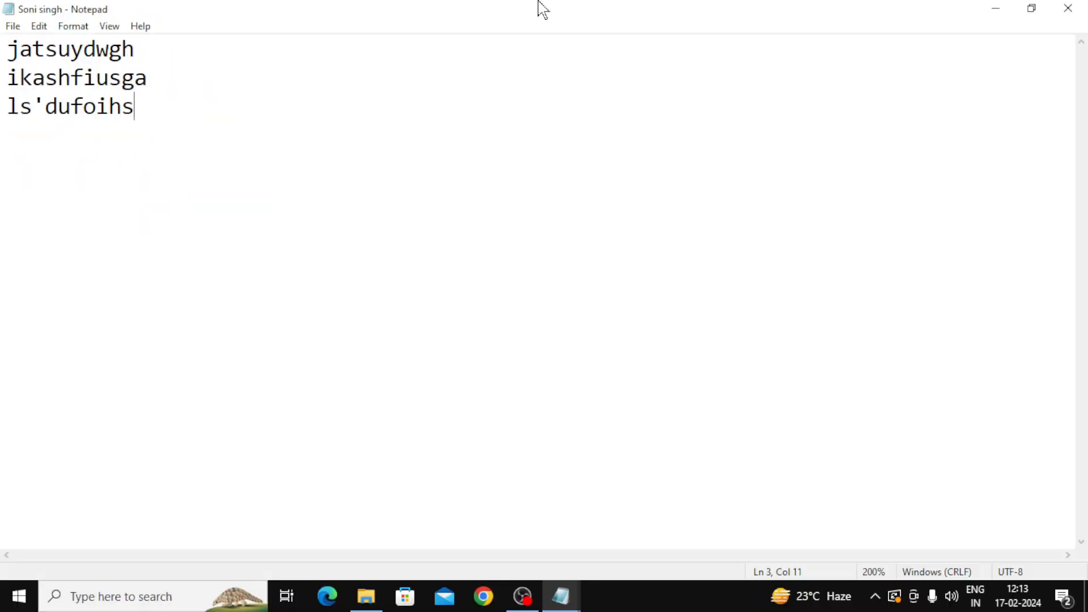
{"action": "left_click", "coordinate": [1076, 12]}
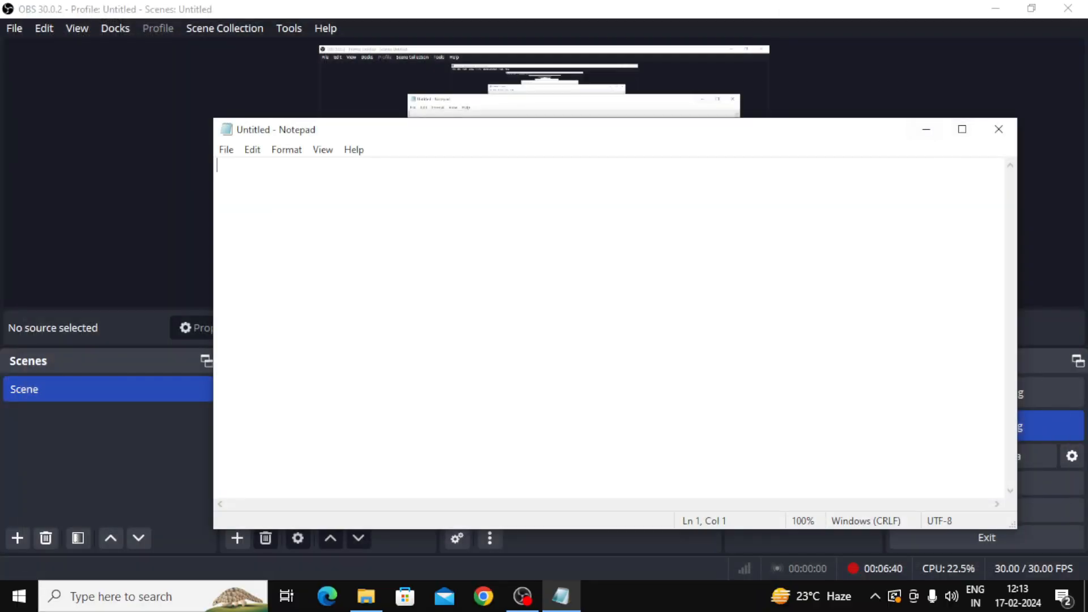
Step: Maximize the untitled window and type agdfuyawgagf, dhfoghagb and ioyhf1 on three lines
{"action": "left_click", "coordinate": [962, 130]}
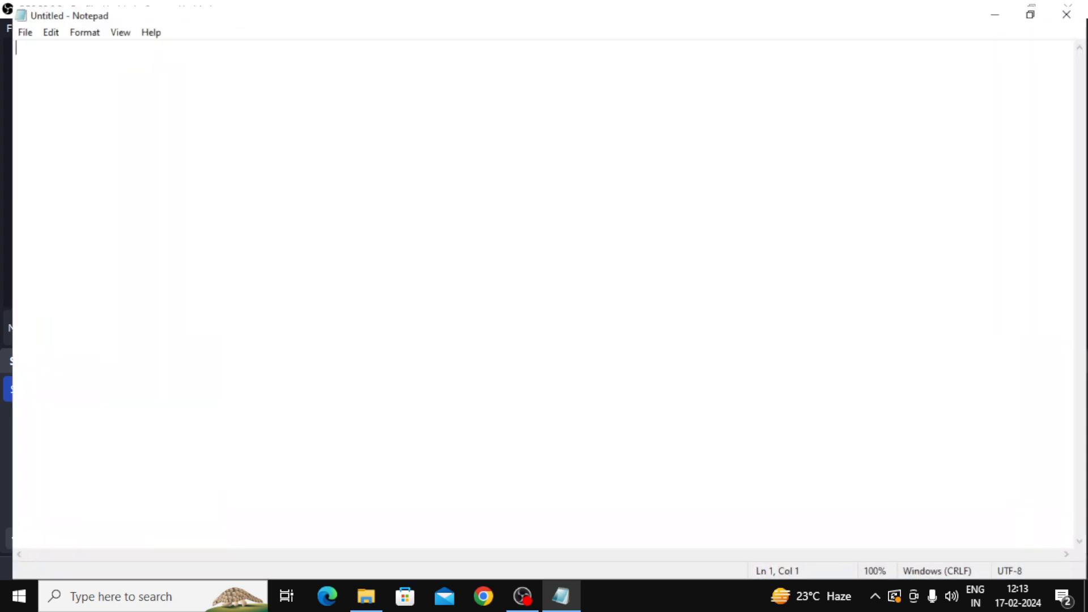
{"action": "type", "text": "agdfuyawgagf"}
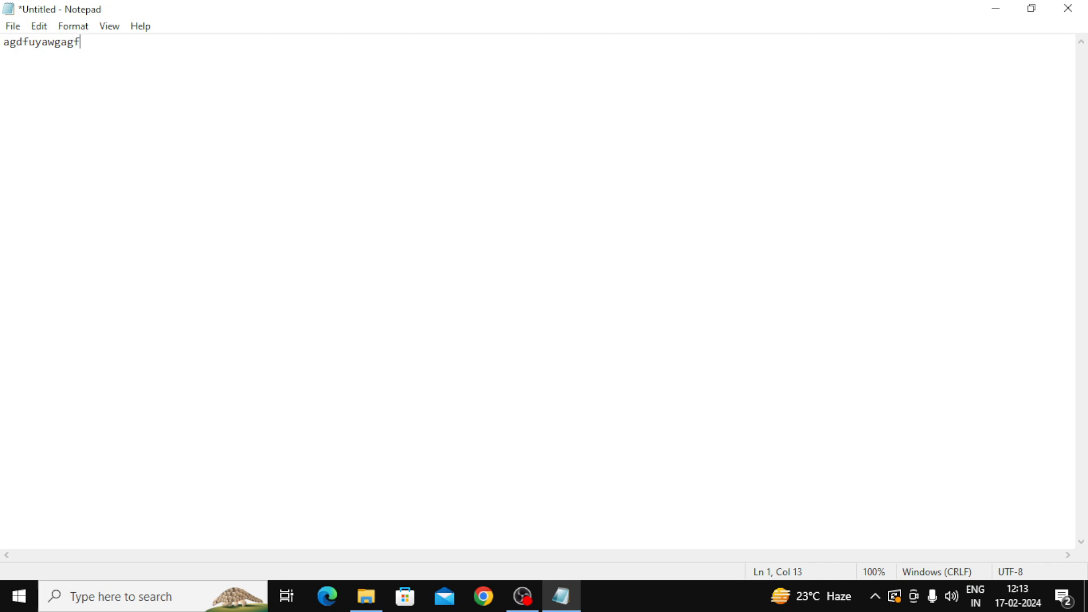
{"action": "key", "text": "Return"}
{"action": "type", "text": "dhfoghagb"}
{"action": "key", "text": "Return"}
{"action": "type", "text": "ioyhf"}
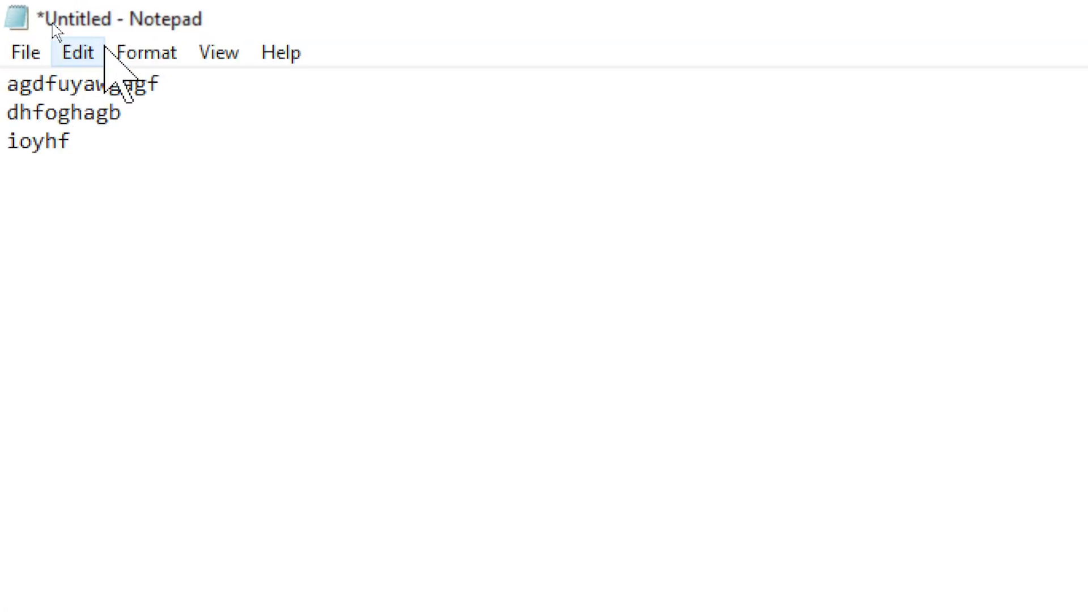
{"action": "type", "text": "1"}
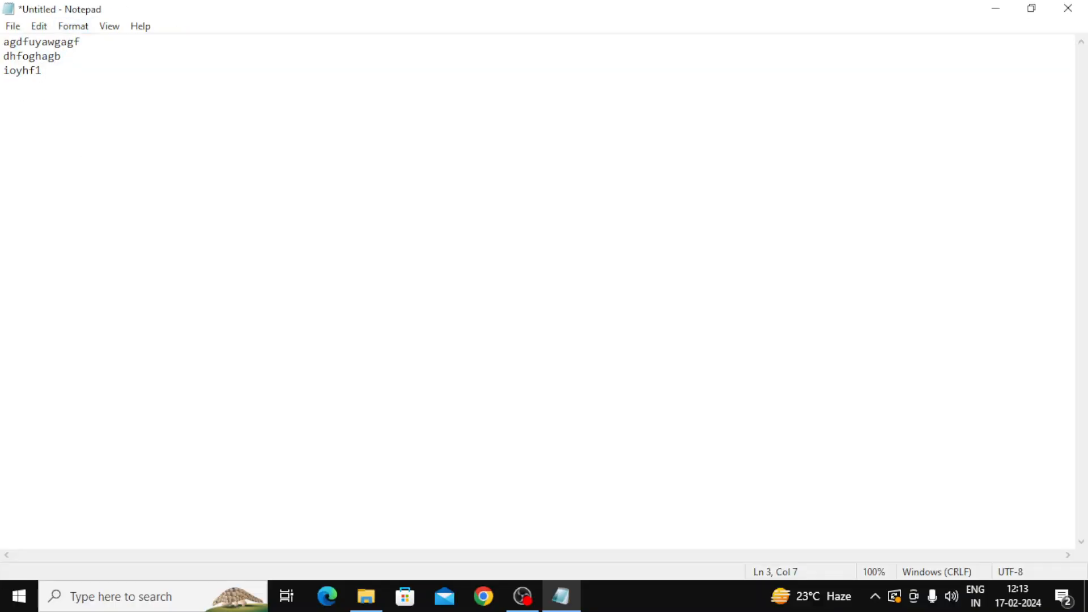
{"action": "left_click", "coordinate": [11, 26]}
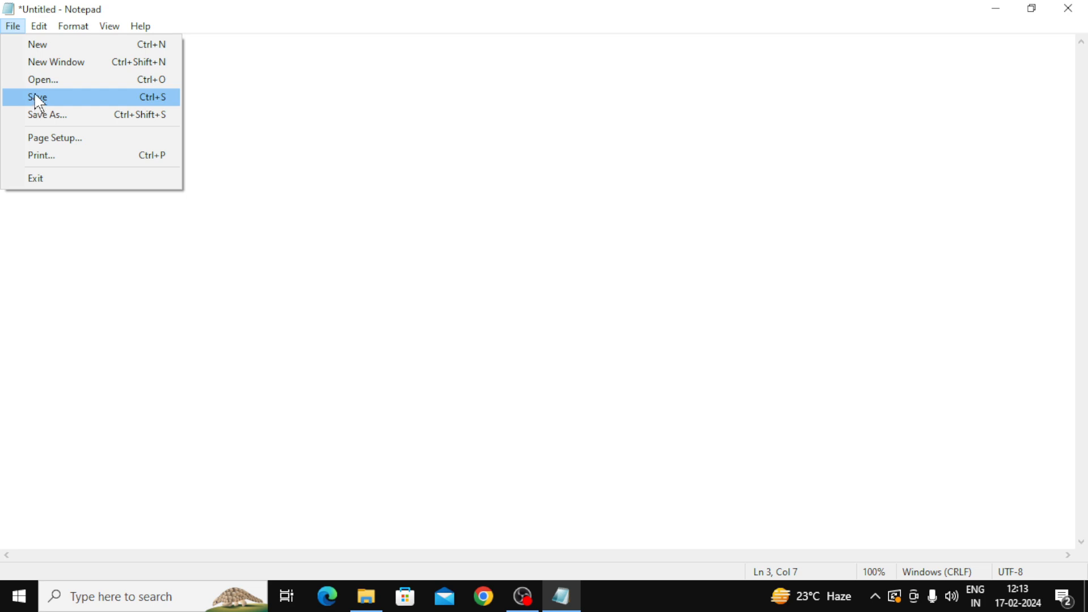
{"action": "left_click", "coordinate": [37, 102]}
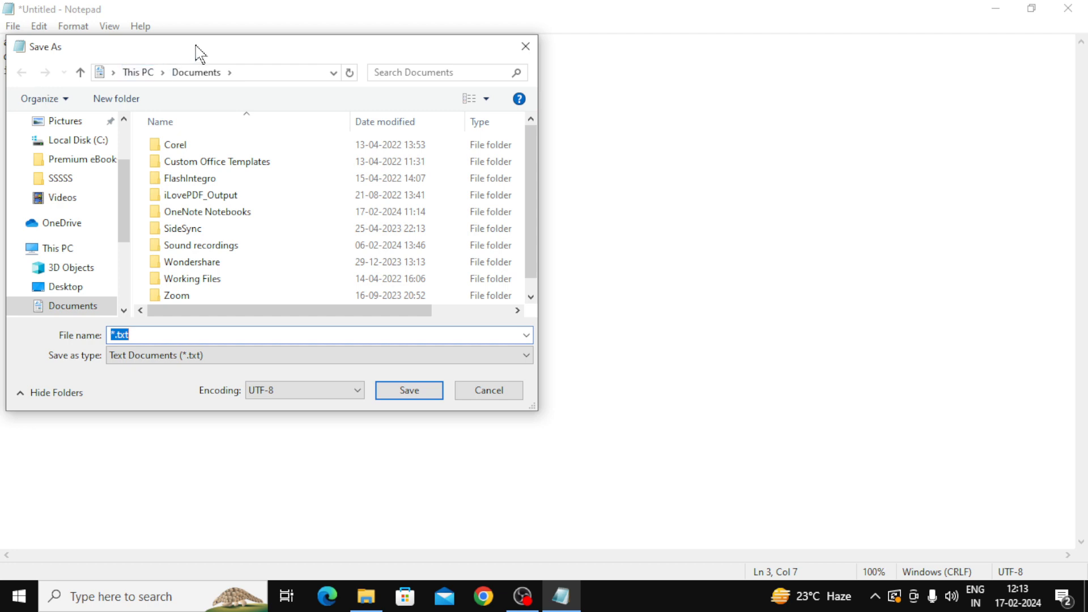
{"action": "left_click_drag", "start_coordinate": [199, 48], "coordinate": [429, 85]}
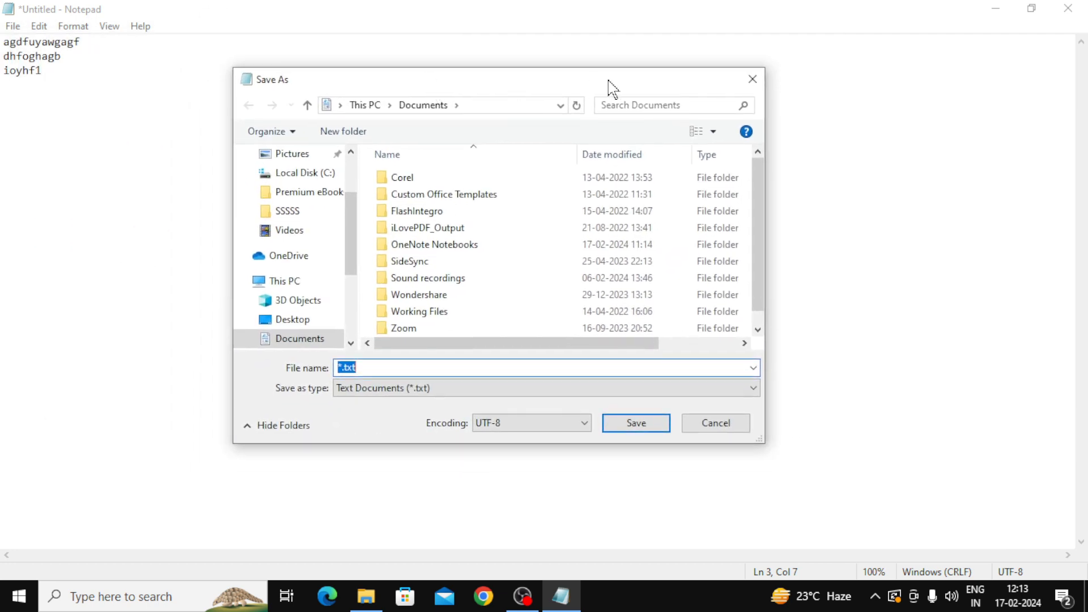
{"action": "left_click", "coordinate": [751, 75]}
{"action": "left_click", "coordinate": [12, 27]}
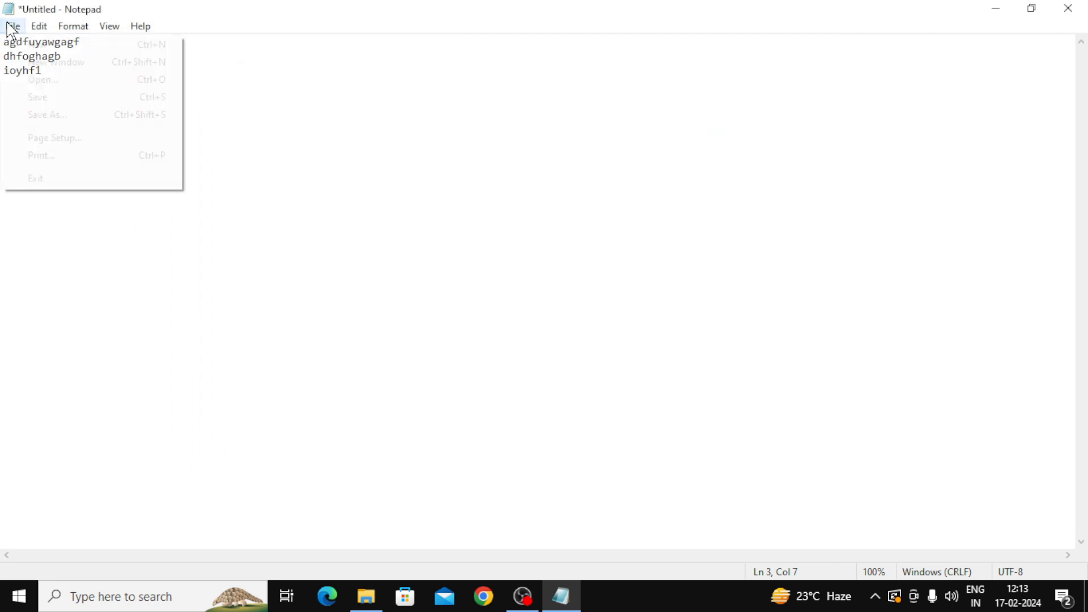
{"action": "left_click", "coordinate": [43, 101]}
{"action": "left_click_drag", "start_coordinate": [509, 86], "coordinate": [544, 81]}
{"action": "left_click", "coordinate": [787, 74]}
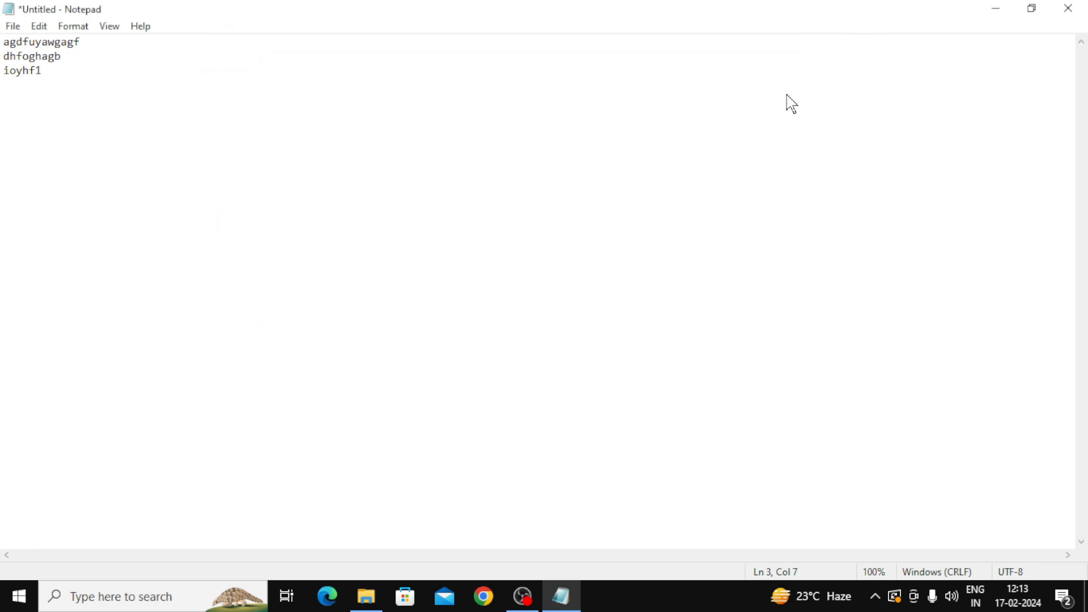
{"action": "key", "text": "ctrl+s"}
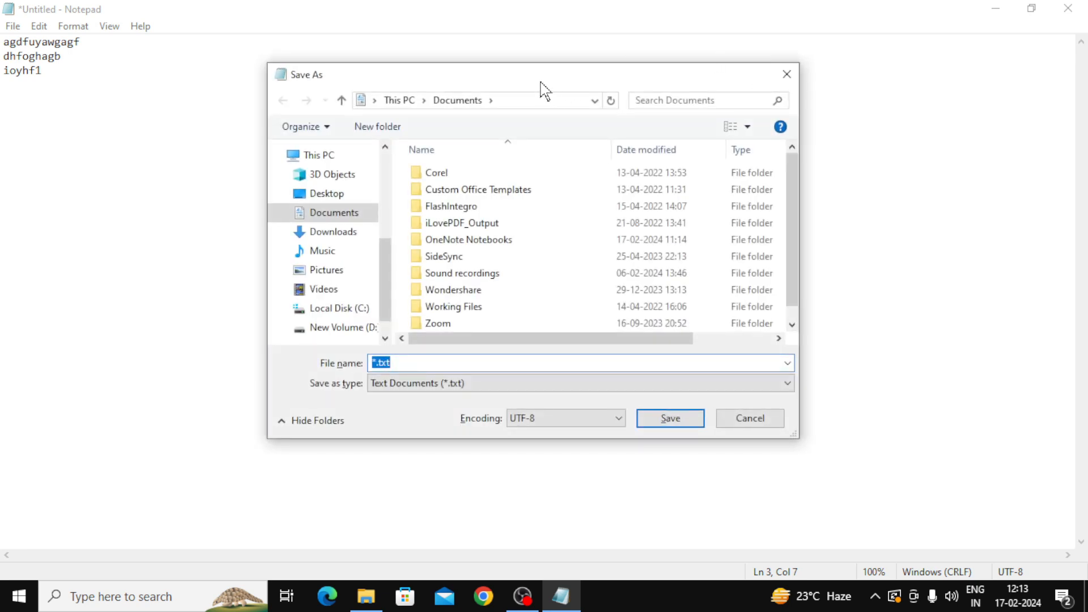
{"action": "left_click_drag", "start_coordinate": [544, 90], "coordinate": [651, 88]}
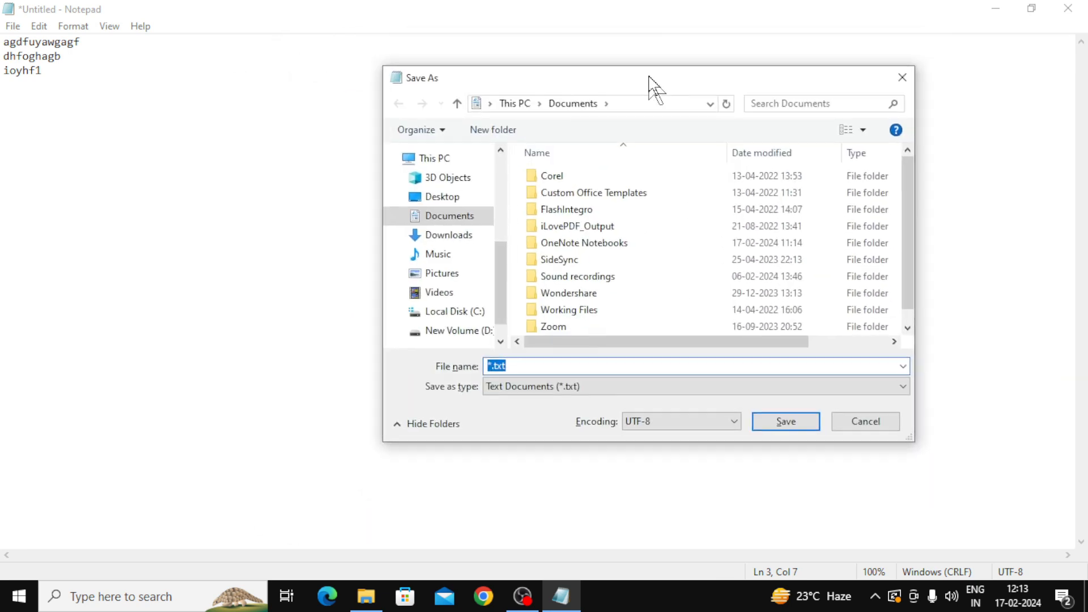
{"action": "left_click", "coordinate": [902, 77]}
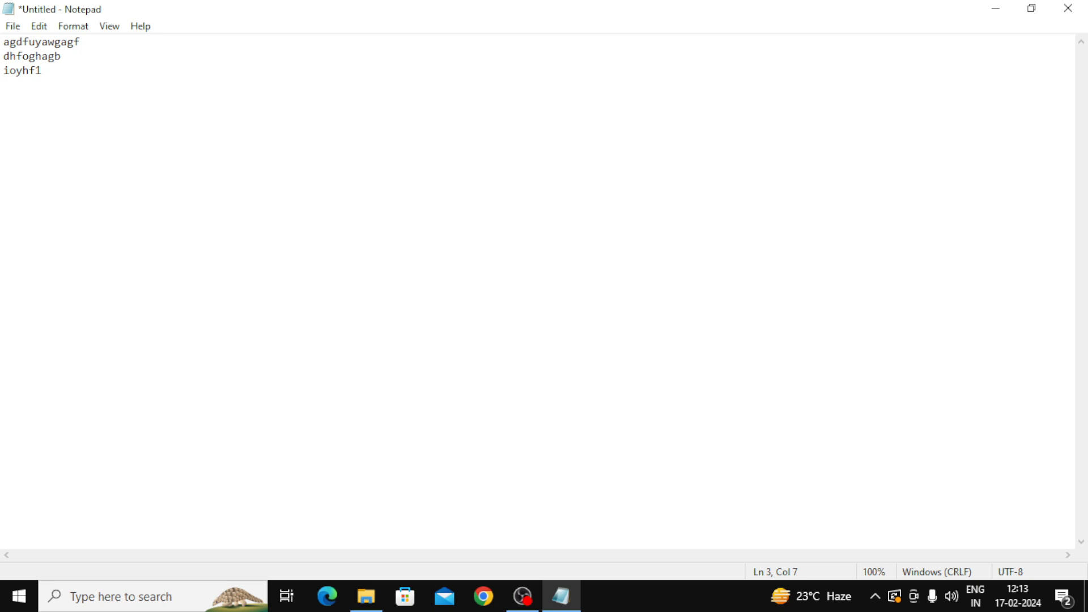
{"action": "left_click", "coordinate": [12, 26]}
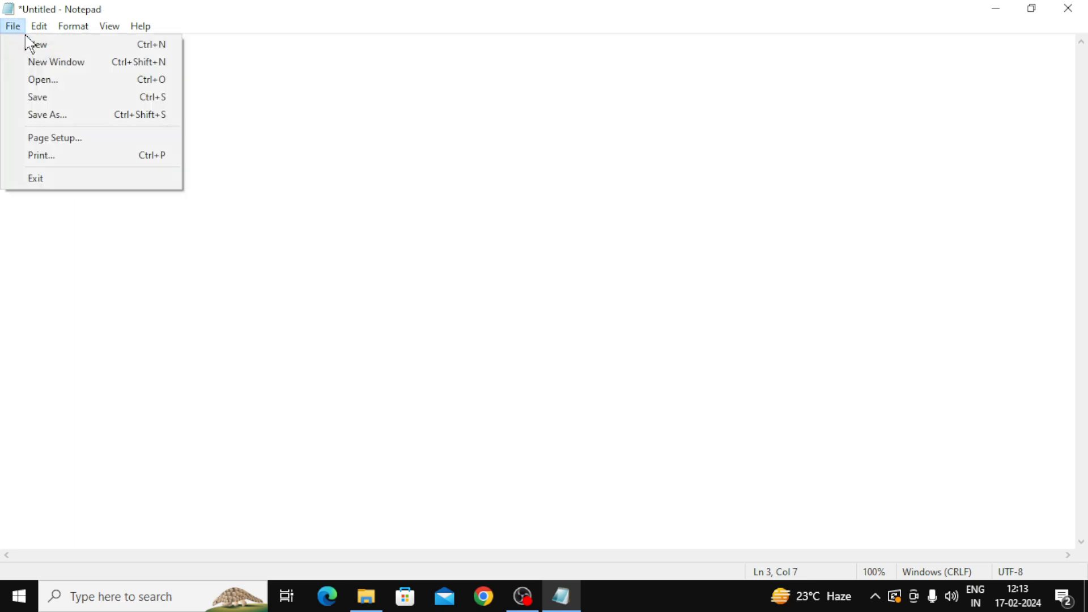
Step: Save the document with the file name SSS
{"action": "left_click", "coordinate": [57, 98]}
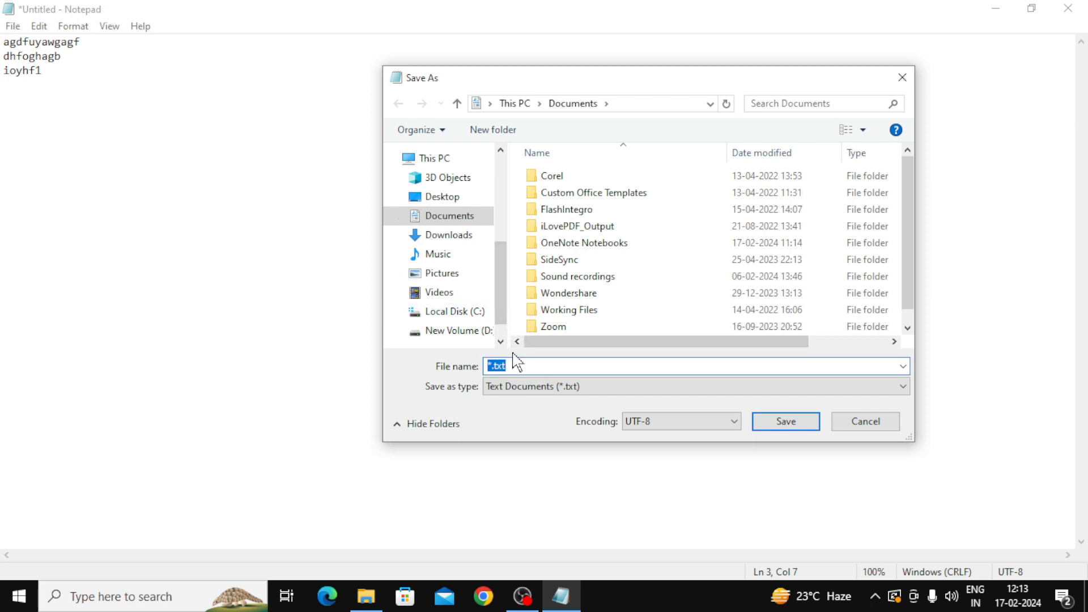
{"action": "type", "text": "SSS"}
{"action": "left_click", "coordinate": [794, 422]}
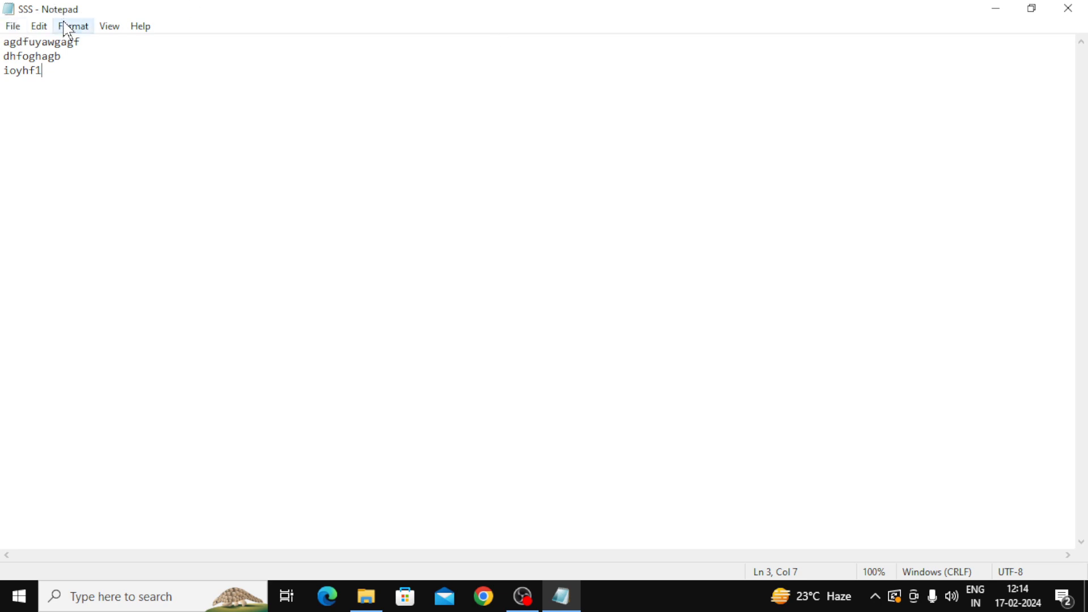
Step: Open the File menu, step across to the Edit menu and back
{"action": "left_click", "coordinate": [14, 27]}
{"action": "key", "text": "Right"}
{"action": "key", "text": "Left"}
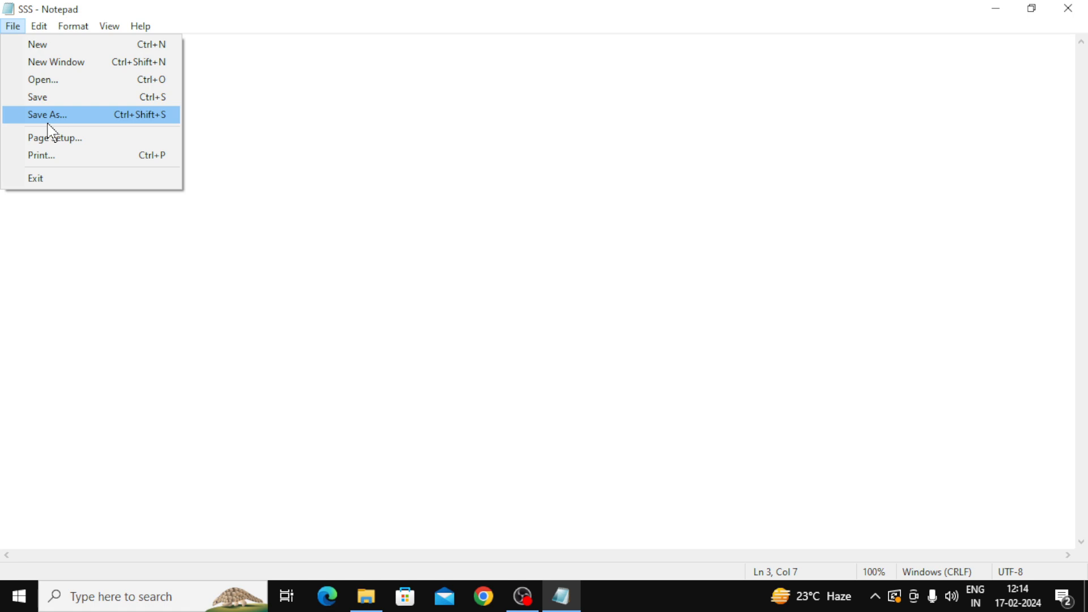
Step: Save the document under the new name fff using Save As
{"action": "left_click", "coordinate": [202, 162]}
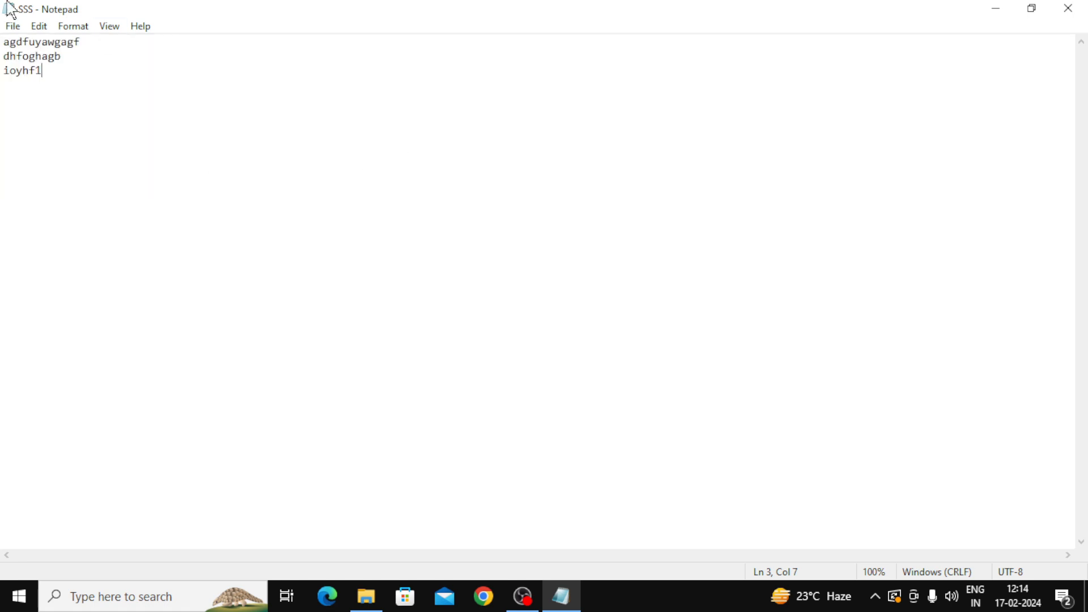
{"action": "left_click", "coordinate": [11, 29]}
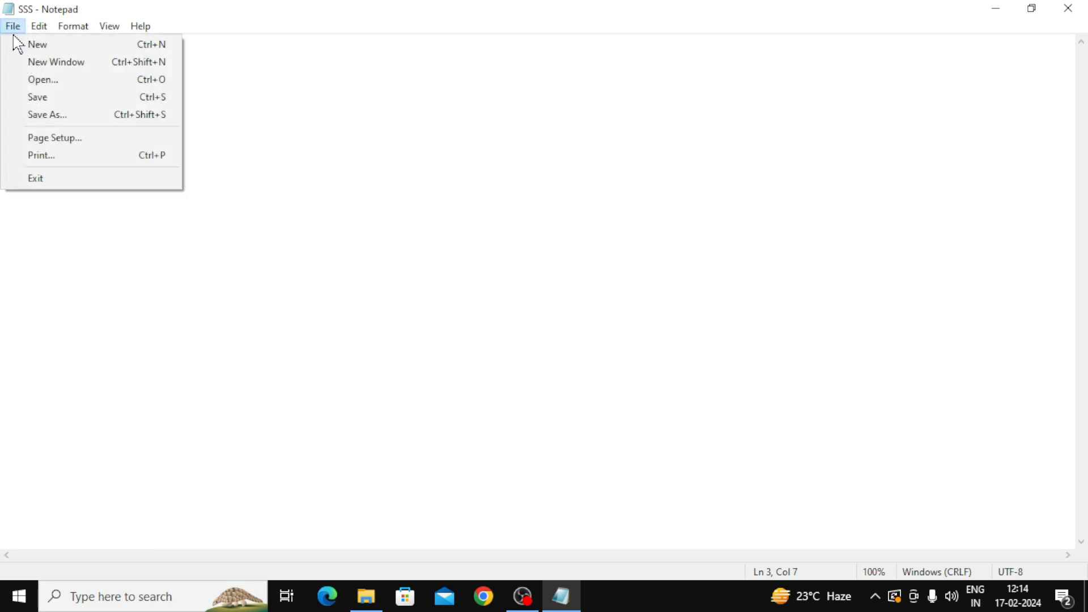
{"action": "left_click", "coordinate": [50, 116]}
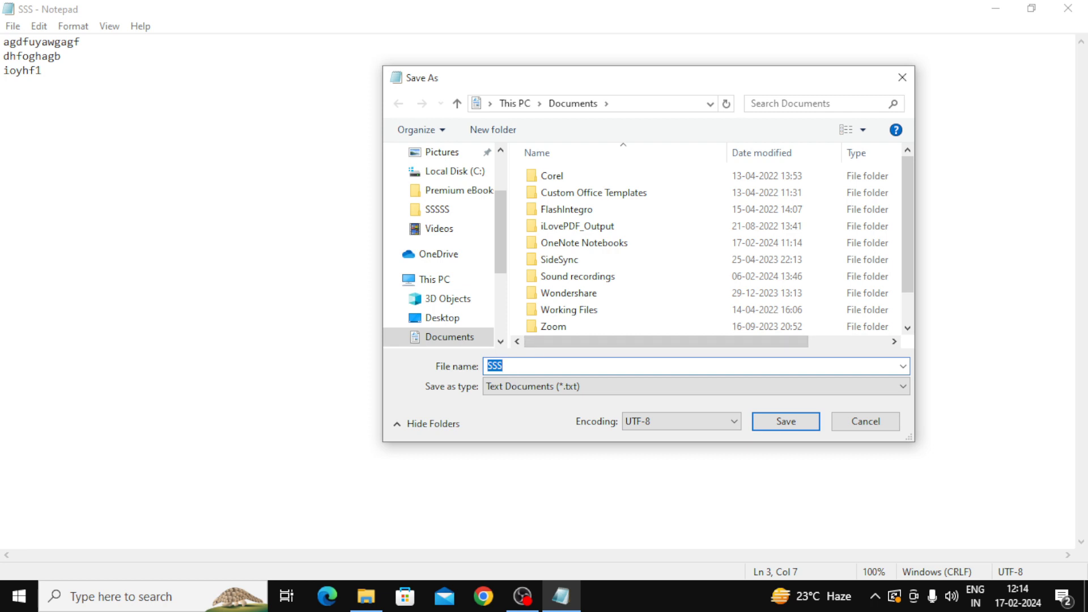
{"action": "type", "text": "fff"}
{"action": "left_click", "coordinate": [795, 426]}
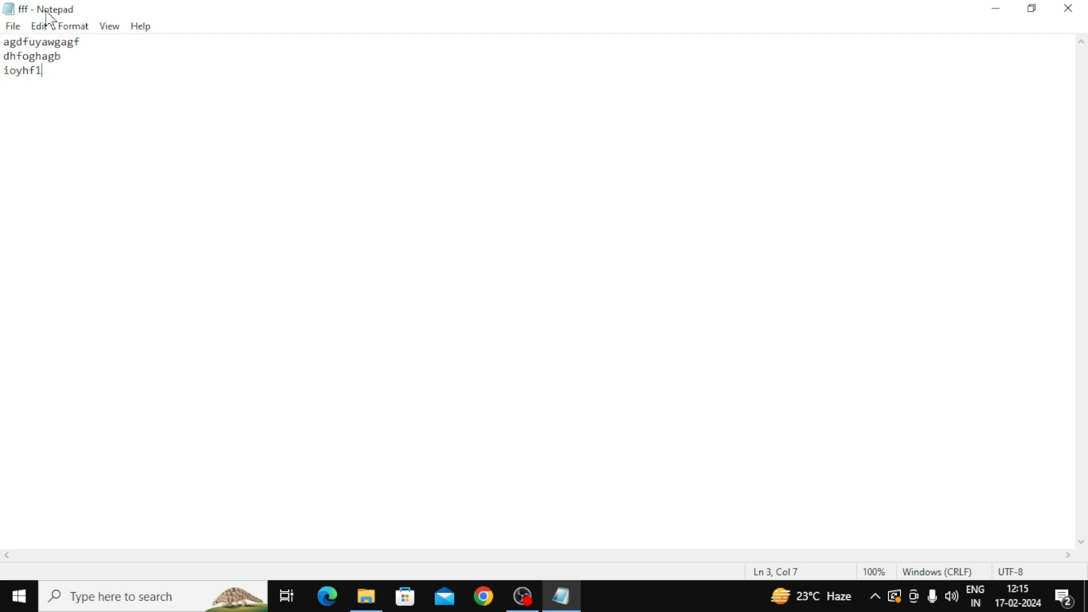
Step: Change the Page Setup paper size from Letter to A4
{"action": "left_click", "coordinate": [13, 26]}
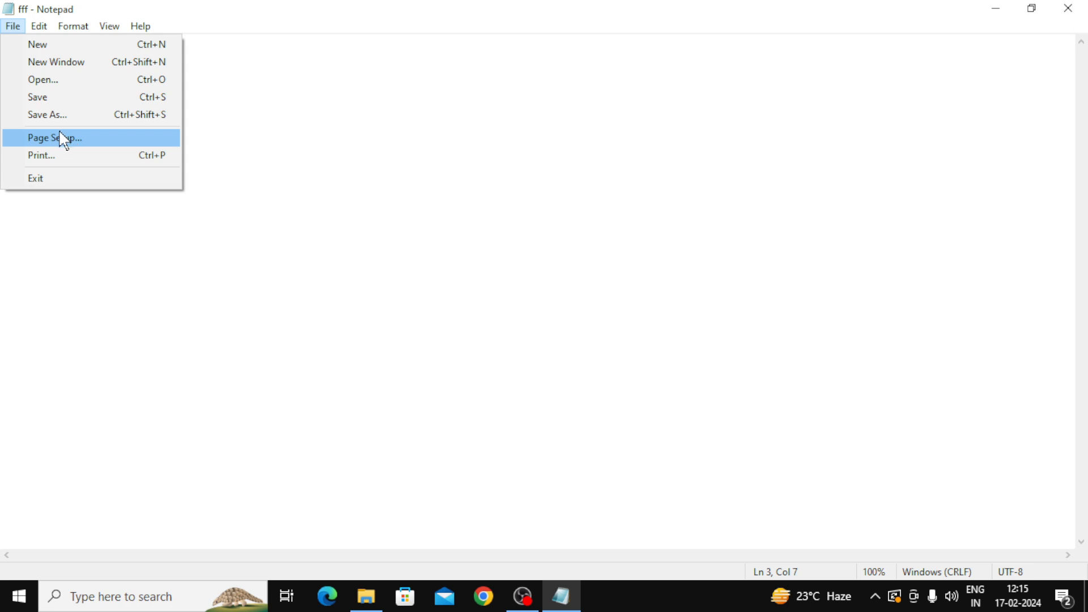
{"action": "left_click", "coordinate": [67, 142]}
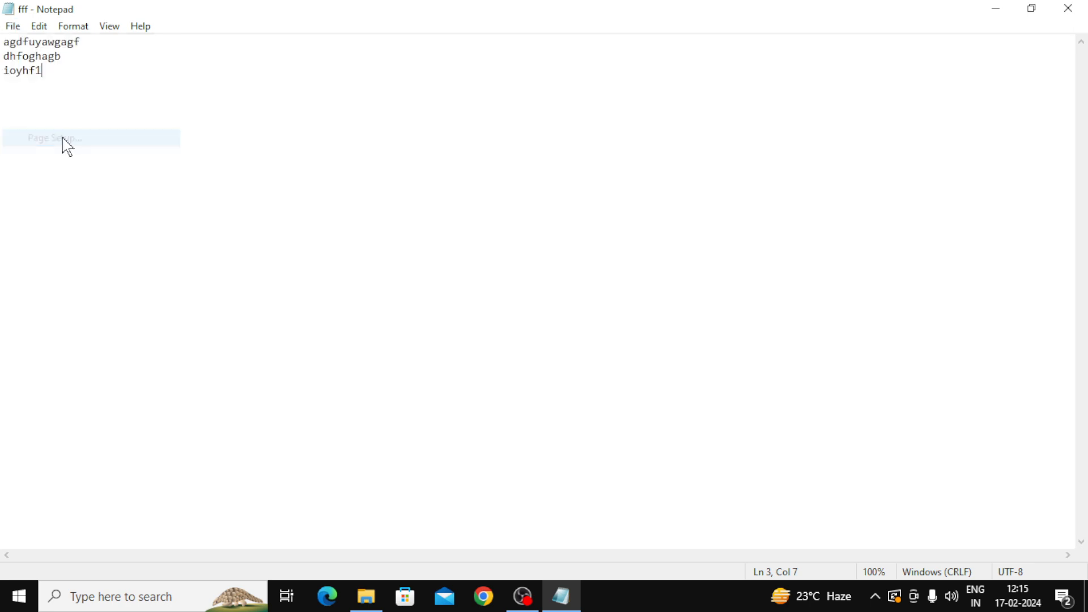
{"action": "left_click_drag", "start_coordinate": [232, 51], "coordinate": [600, 88]}
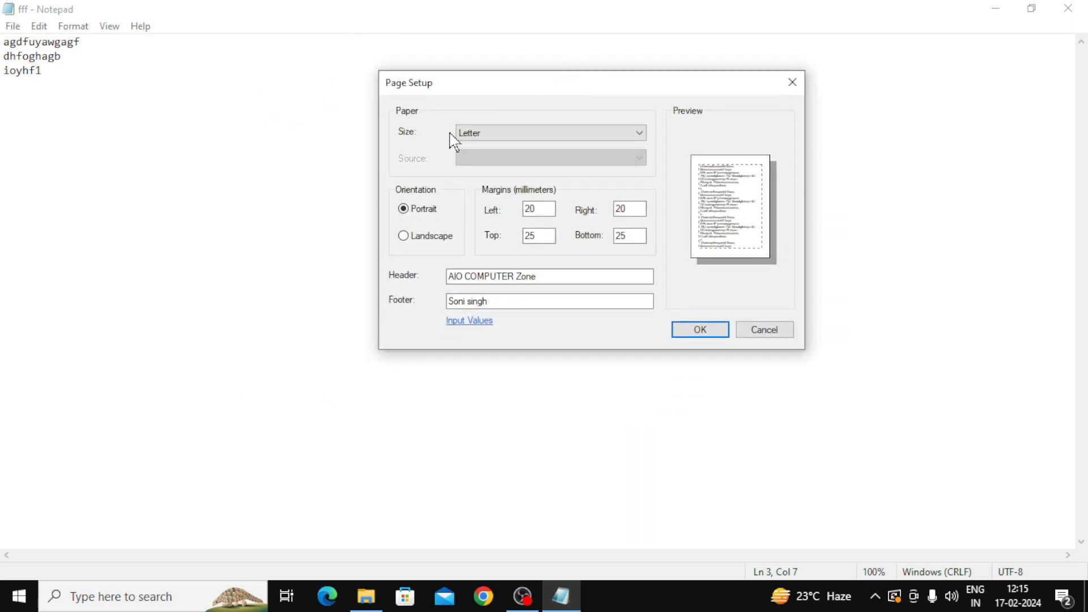
{"action": "left_click", "coordinate": [642, 136]}
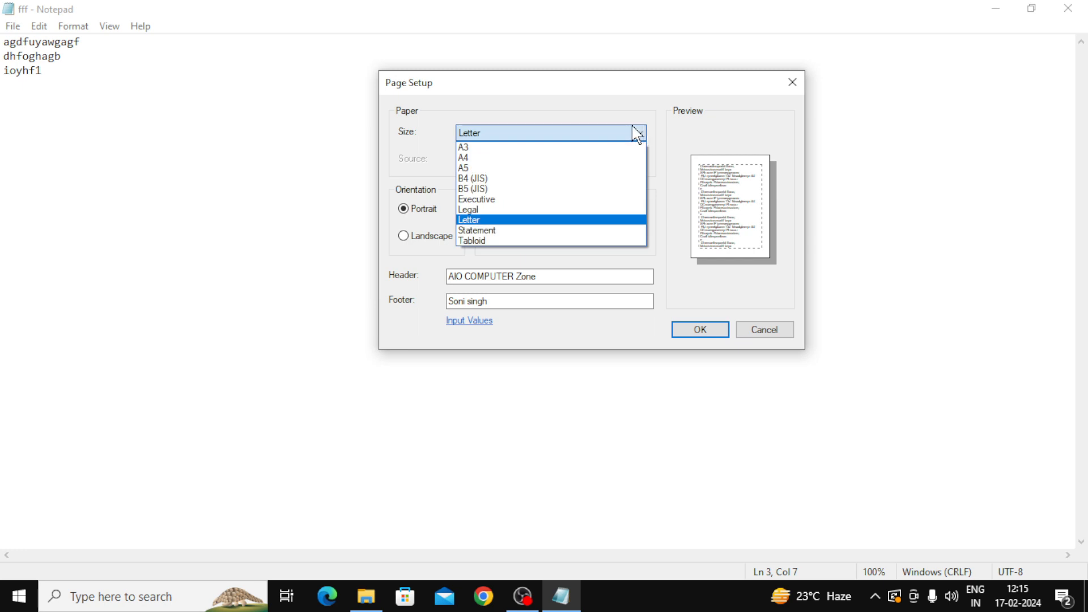
{"action": "left_click", "coordinate": [491, 221]}
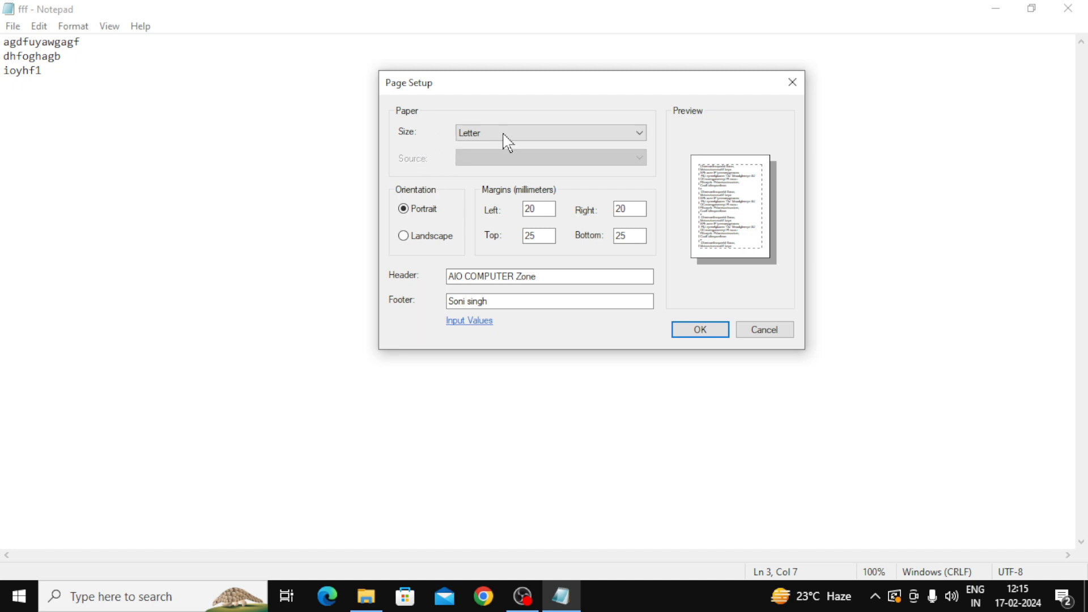
{"action": "left_click", "coordinate": [642, 137]}
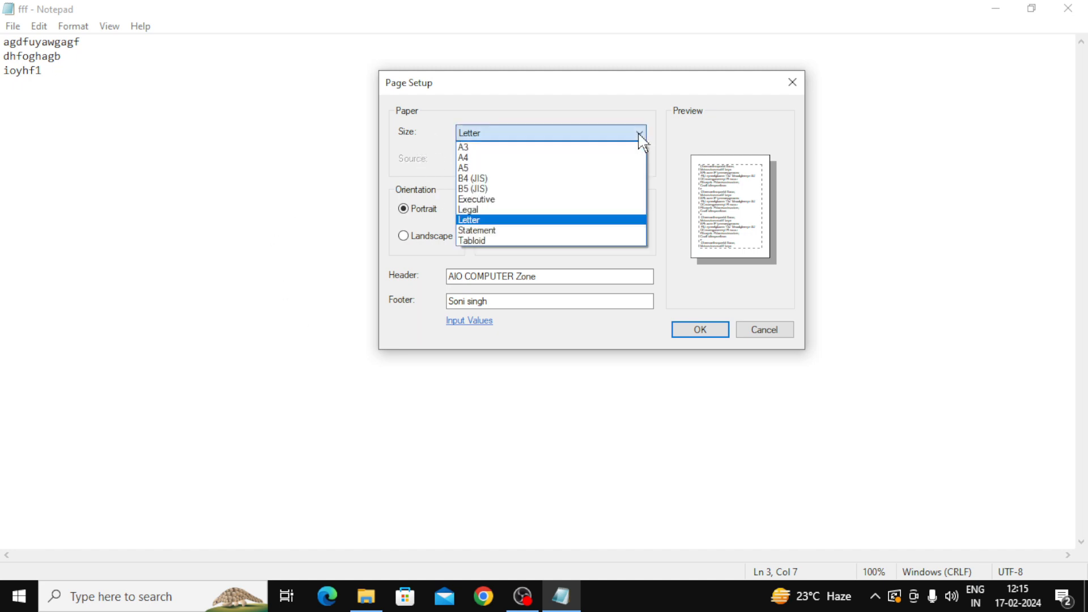
{"action": "left_click", "coordinate": [466, 159]}
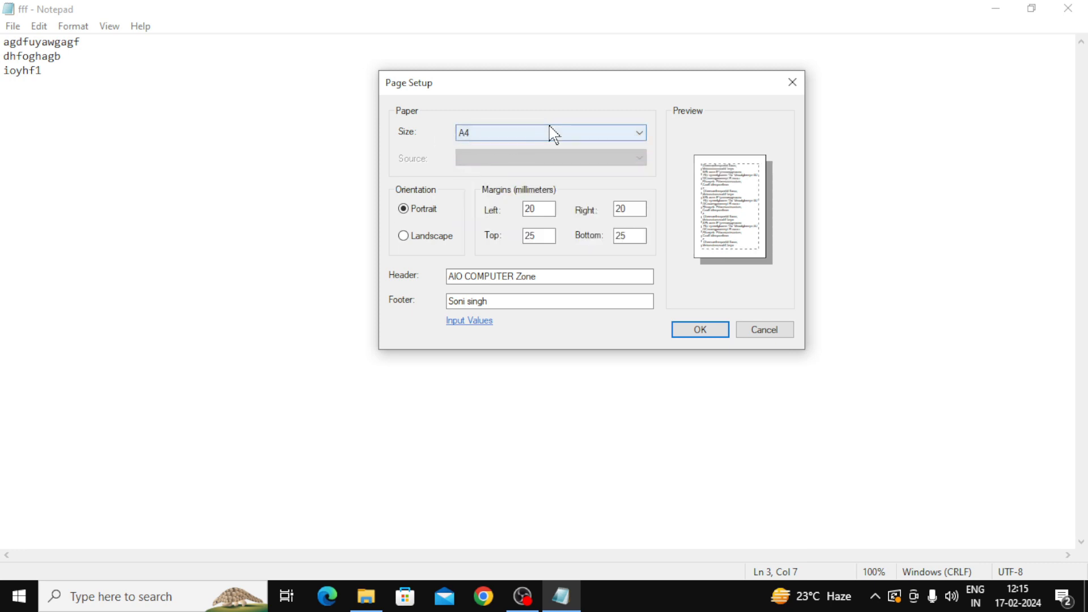
{"action": "left_click", "coordinate": [640, 134]}
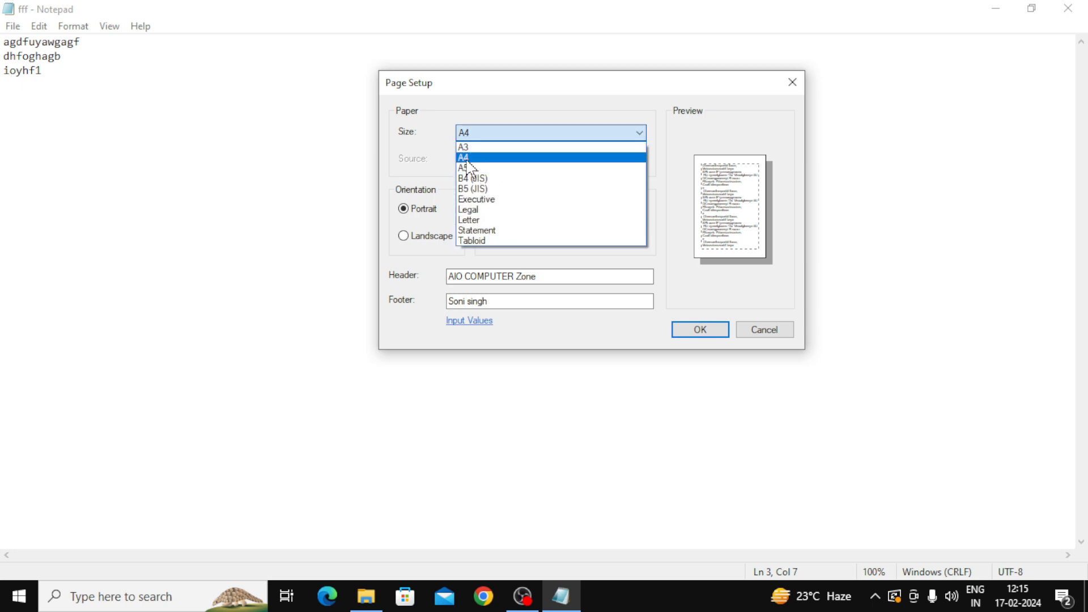
{"action": "left_click", "coordinate": [467, 159]}
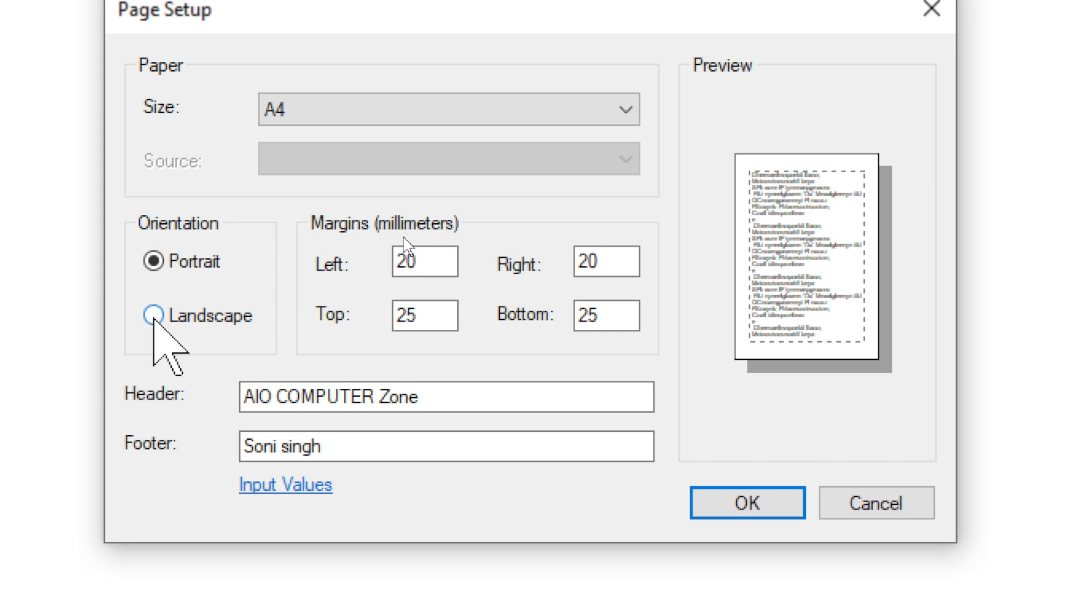
{"action": "left_click", "coordinate": [152, 314]}
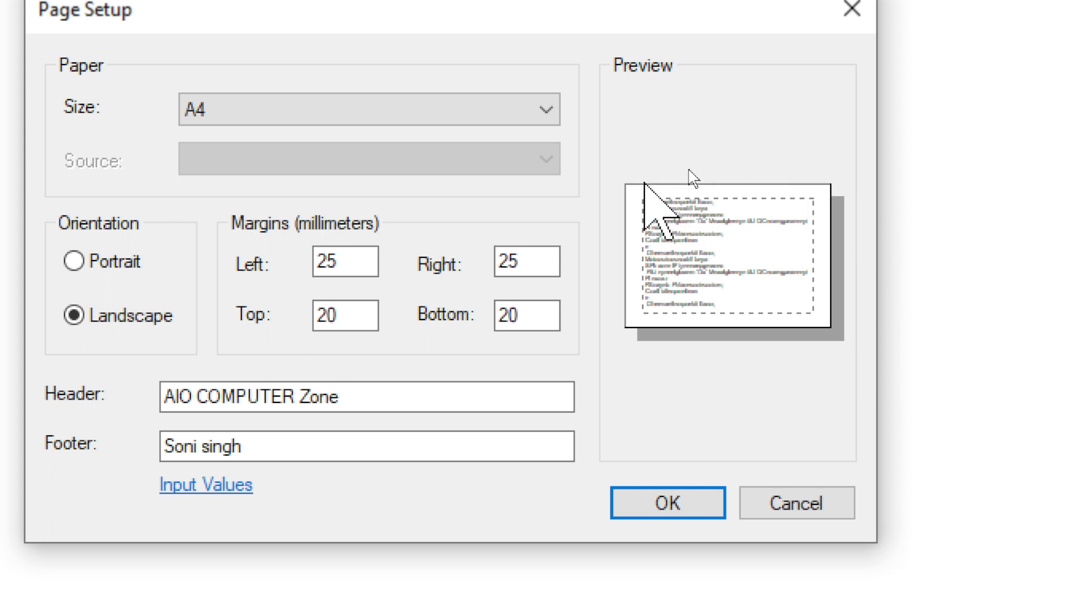
{"action": "mouse_move", "coordinate": [614, 164]}
{"action": "left_mouse_down"}
{"action": "mouse_move", "coordinate": [603, 313]}
{"action": "mouse_move", "coordinate": [708, 358]}
{"action": "mouse_move", "coordinate": [861, 336]}
{"action": "mouse_move", "coordinate": [846, 229]}
{"action": "left_mouse_up"}
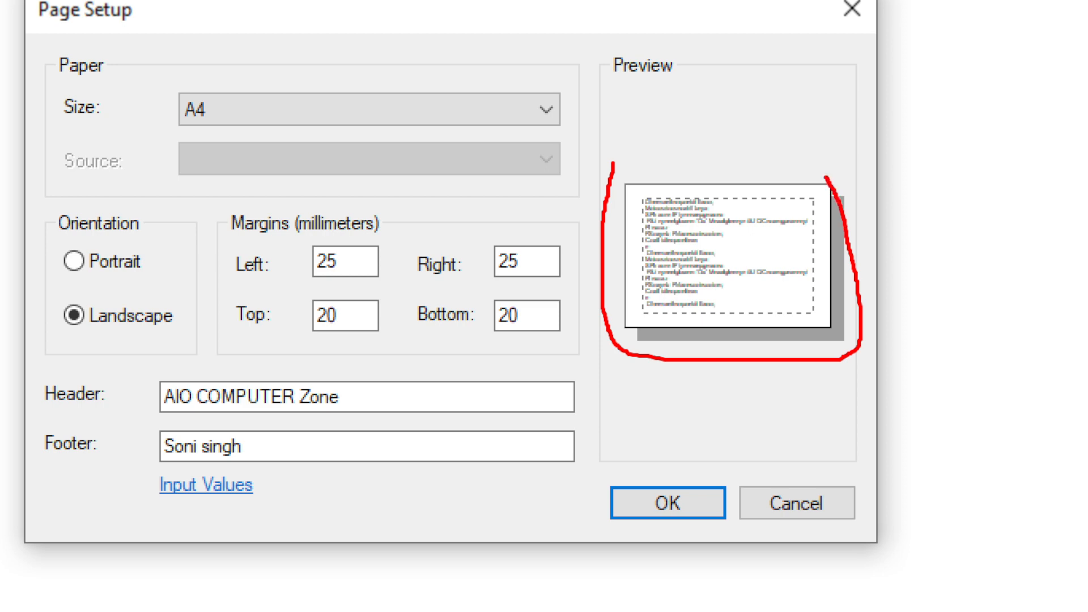
{"action": "left_click_drag", "start_coordinate": [826, 177], "coordinate": [638, 171]}
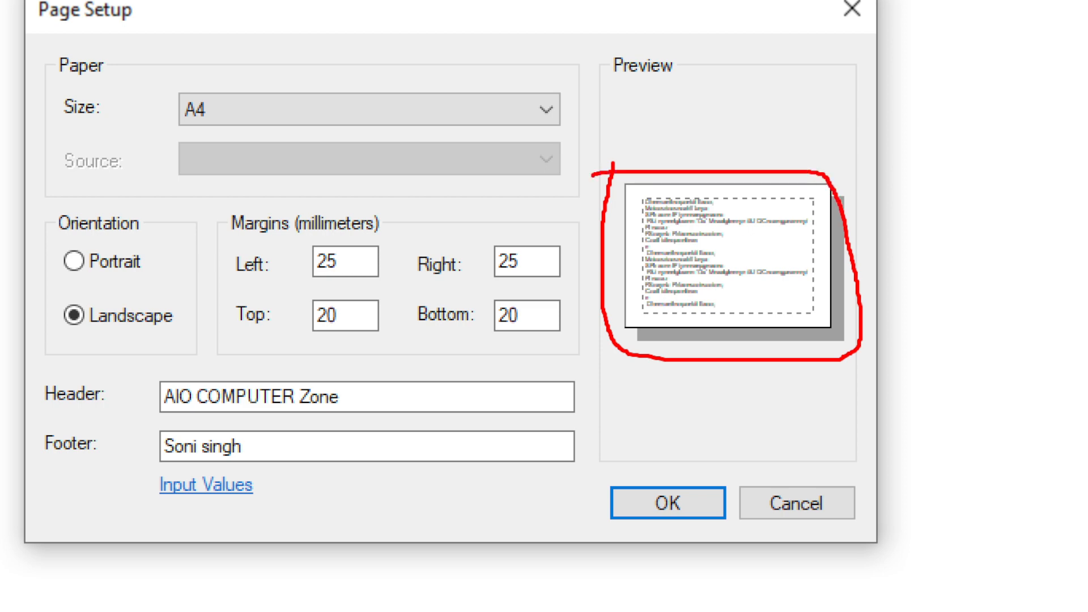
{"action": "key", "text": "Escape"}
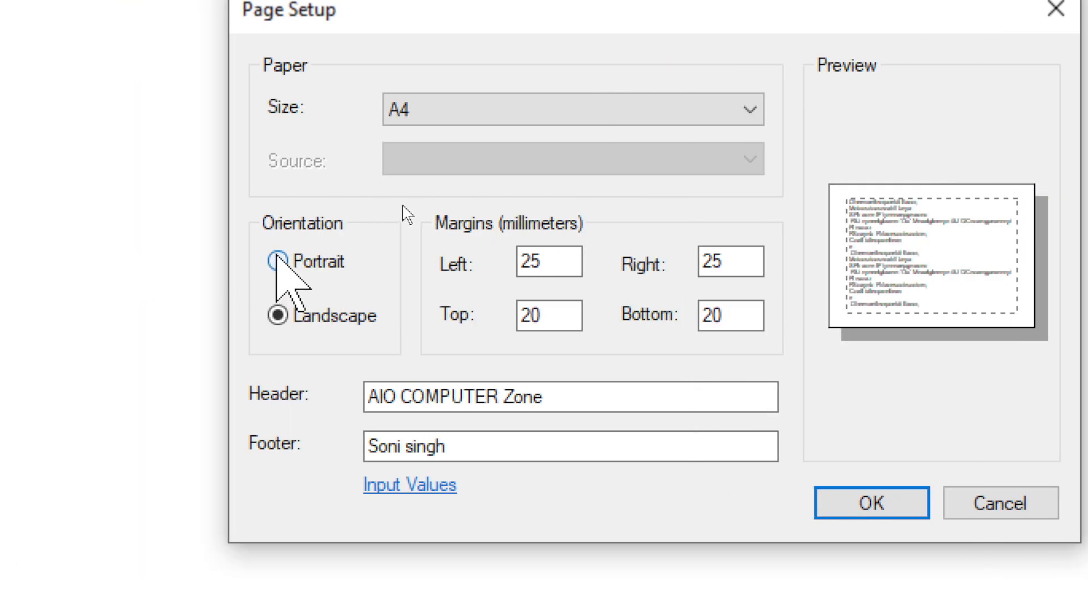
{"action": "left_click", "coordinate": [277, 261]}
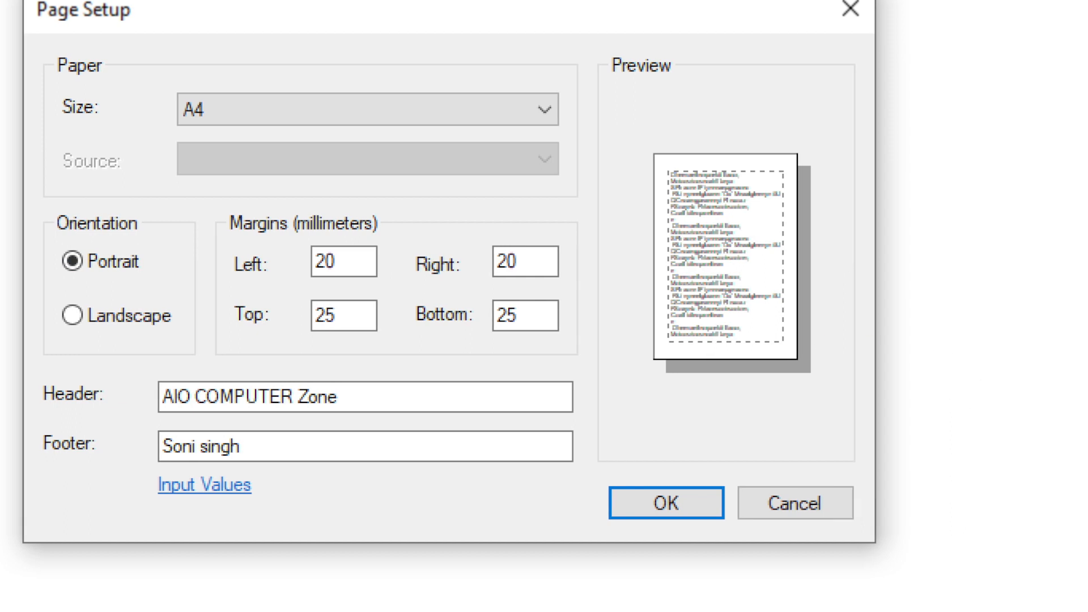
{"action": "mouse_move", "coordinate": [622, 371]}
{"action": "left_mouse_down"}
{"action": "mouse_move", "coordinate": [772, 374]}
{"action": "mouse_move", "coordinate": [831, 341]}
{"action": "mouse_move", "coordinate": [830, 149]}
{"action": "mouse_move", "coordinate": [698, 119]}
{"action": "mouse_move", "coordinate": [616, 165]}
{"action": "mouse_move", "coordinate": [611, 314]}
{"action": "mouse_move", "coordinate": [646, 396]}
{"action": "mouse_move", "coordinate": [680, 391]}
{"action": "left_mouse_up"}
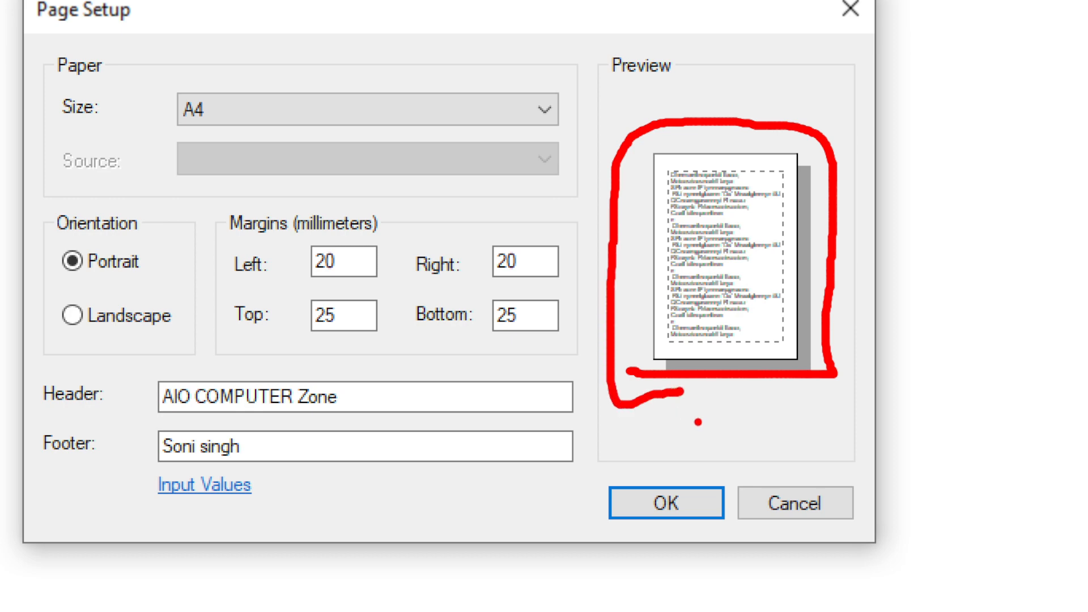
{"action": "key", "text": "Escape"}
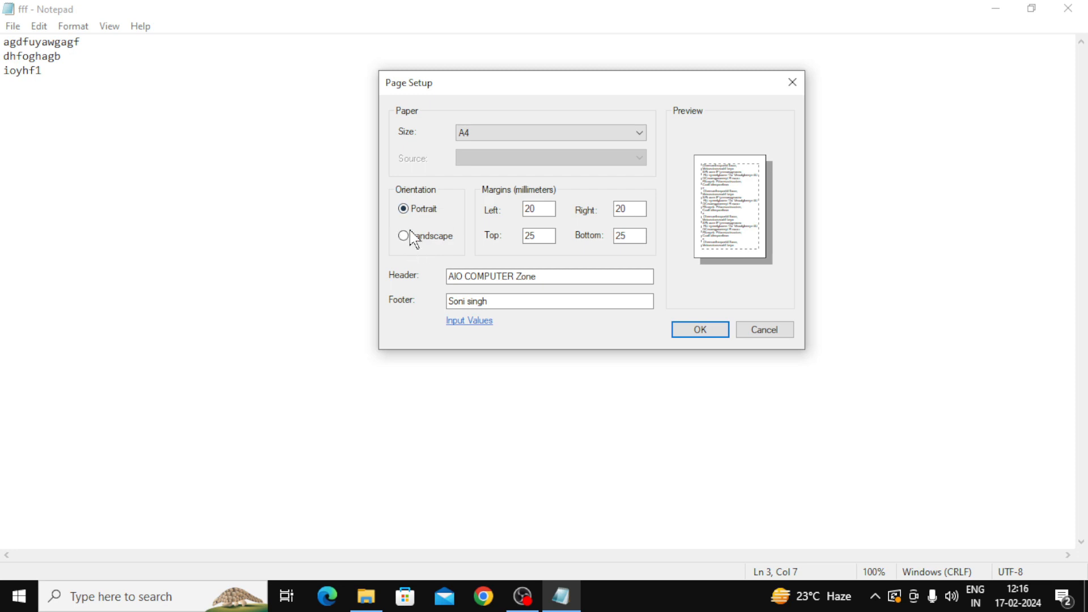
{"action": "left_click", "coordinate": [403, 237]}
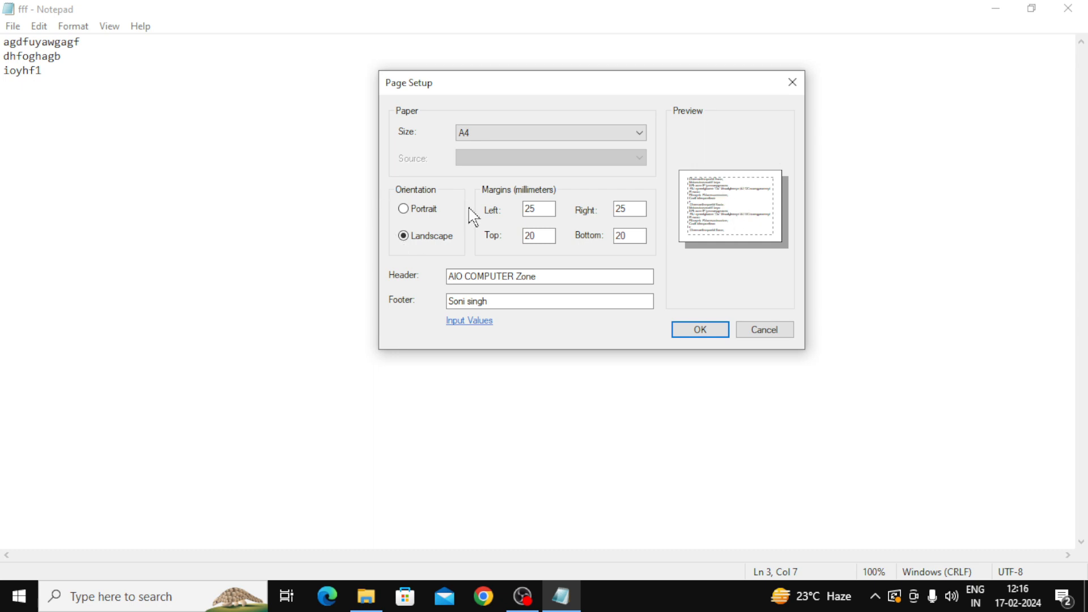
{"action": "left_click", "coordinate": [404, 210]}
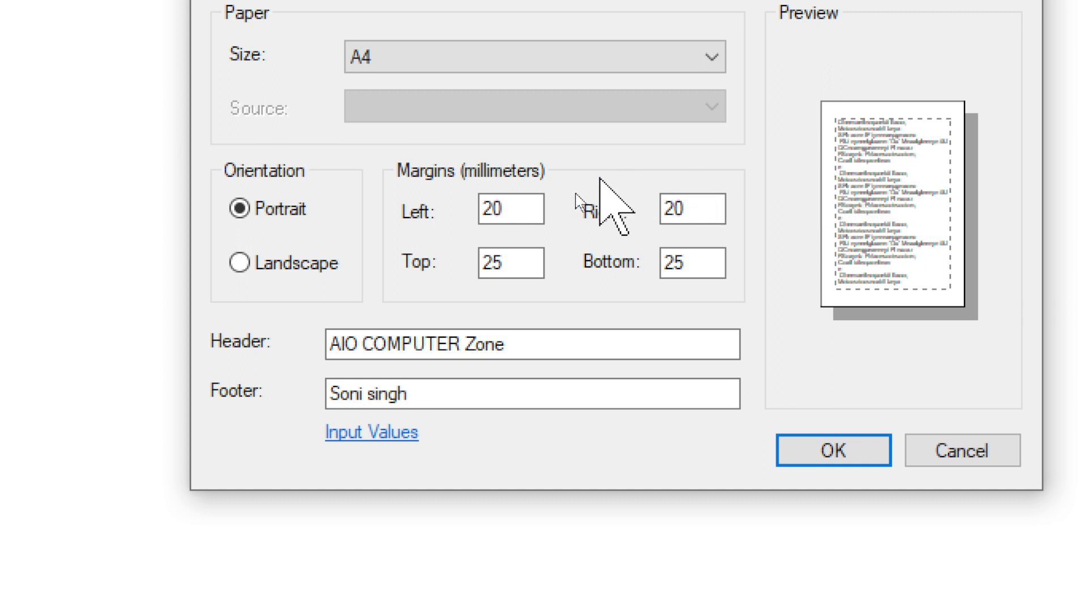
Step: Set the left and right margins to 30 mm after trying 60, 100 and 20
{"action": "left_click", "coordinate": [506, 208]}
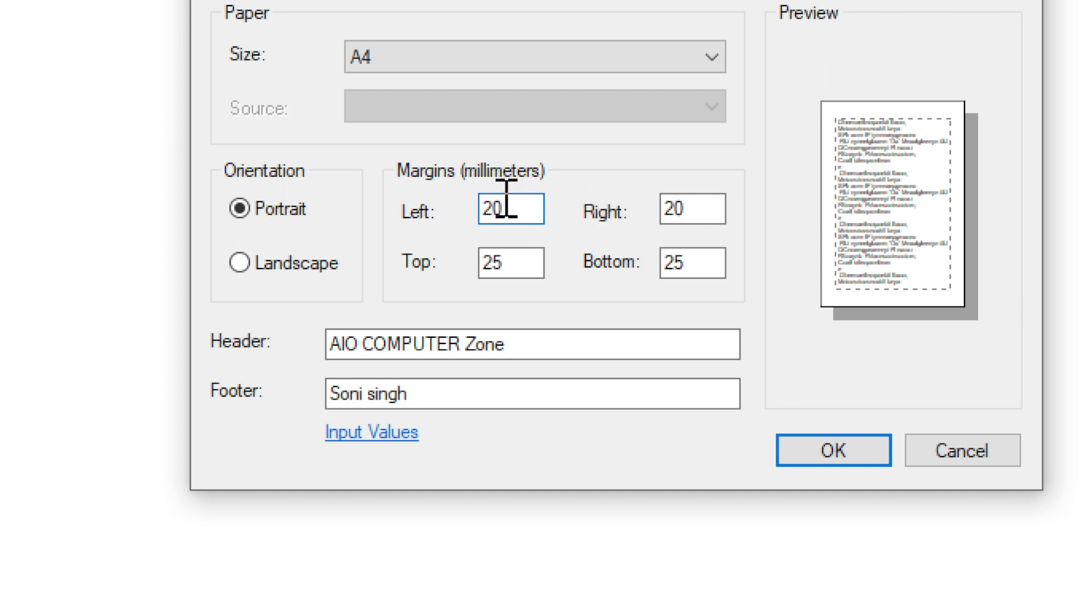
{"action": "key", "text": "BackSpace"}
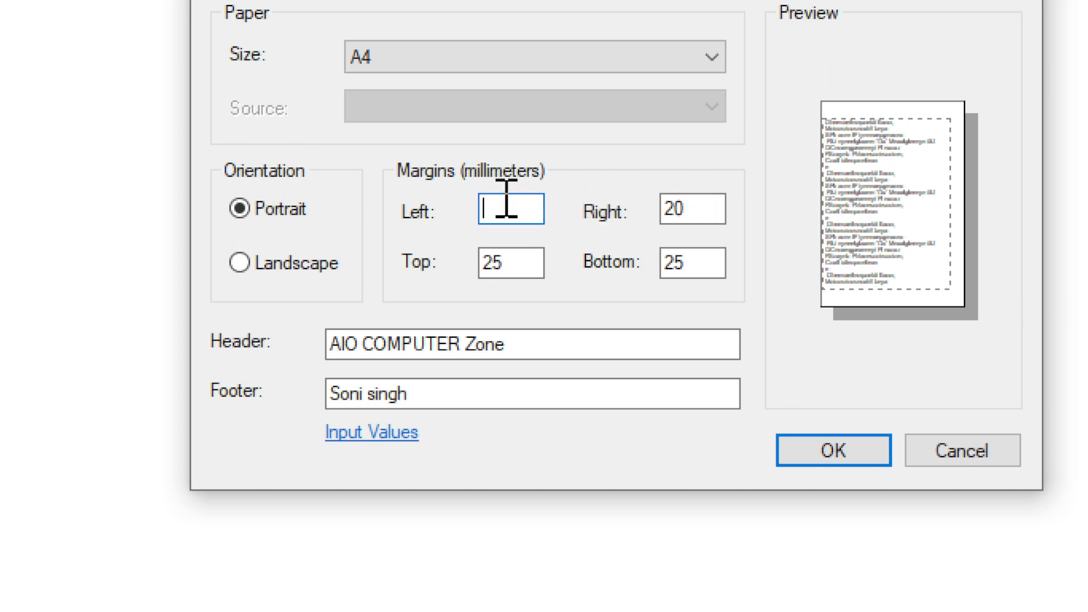
{"action": "type", "text": "60"}
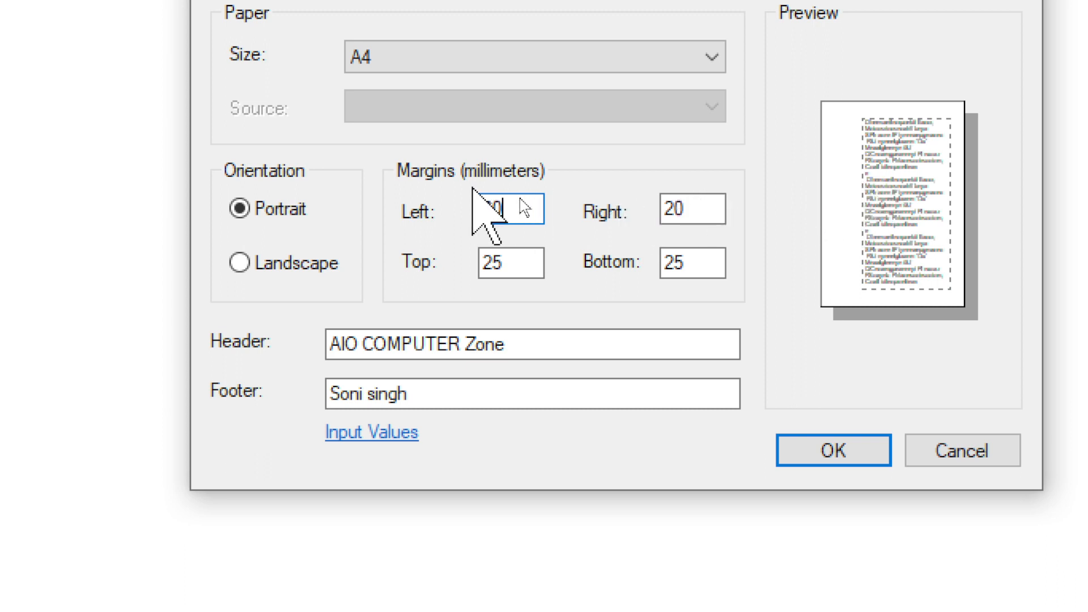
{"action": "key", "text": "BackSpace"}
{"action": "key", "text": "BackSpace"}
{"action": "type", "text": "100"}
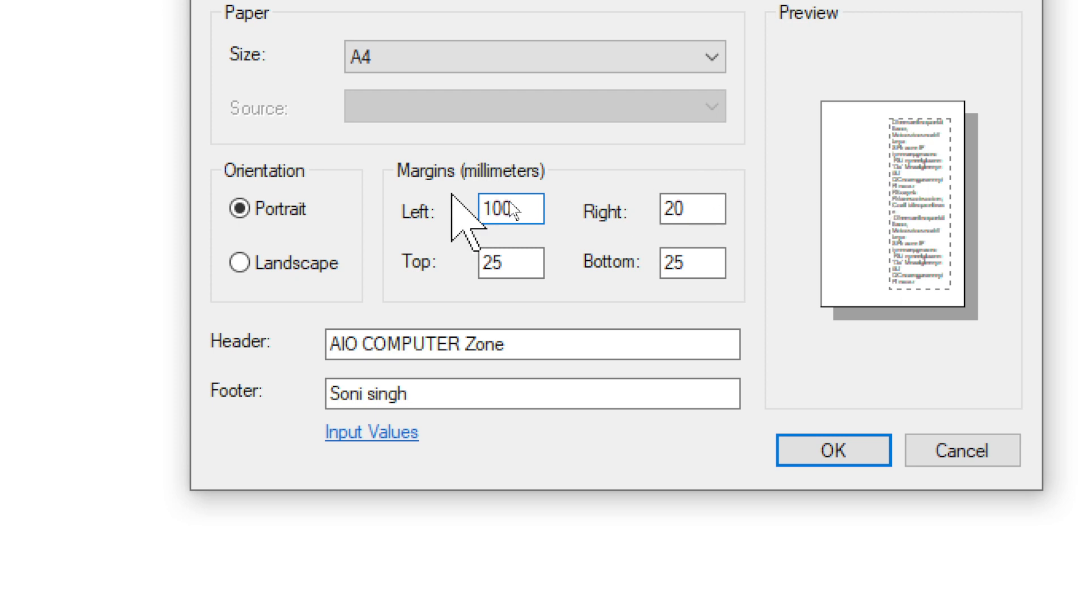
{"action": "key", "text": "BackSpace"}
{"action": "key", "text": "BackSpace"}
{"action": "key", "text": "BackSpace"}
{"action": "type", "text": "30"}
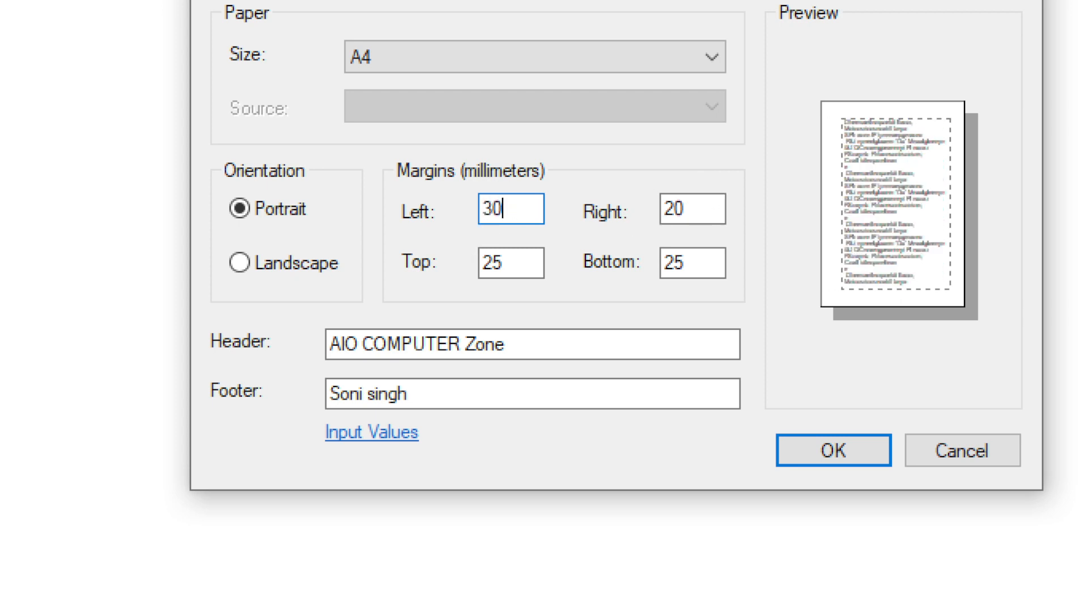
{"action": "left_click", "coordinate": [686, 207]}
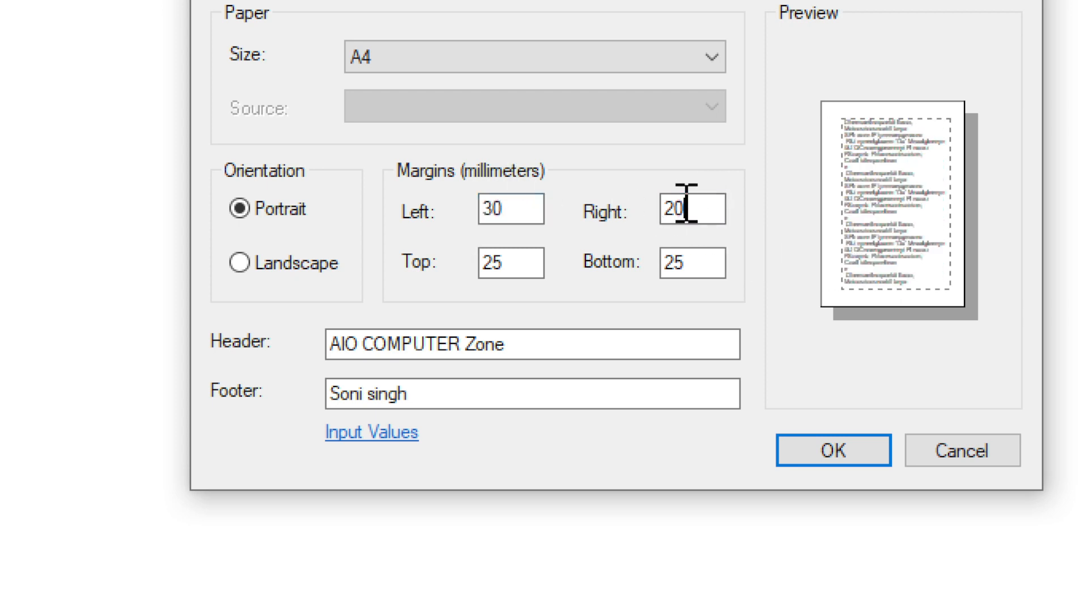
{"action": "key", "text": "BackSpace"}
{"action": "key", "text": "BackSpace"}
{"action": "type", "text": "60"}
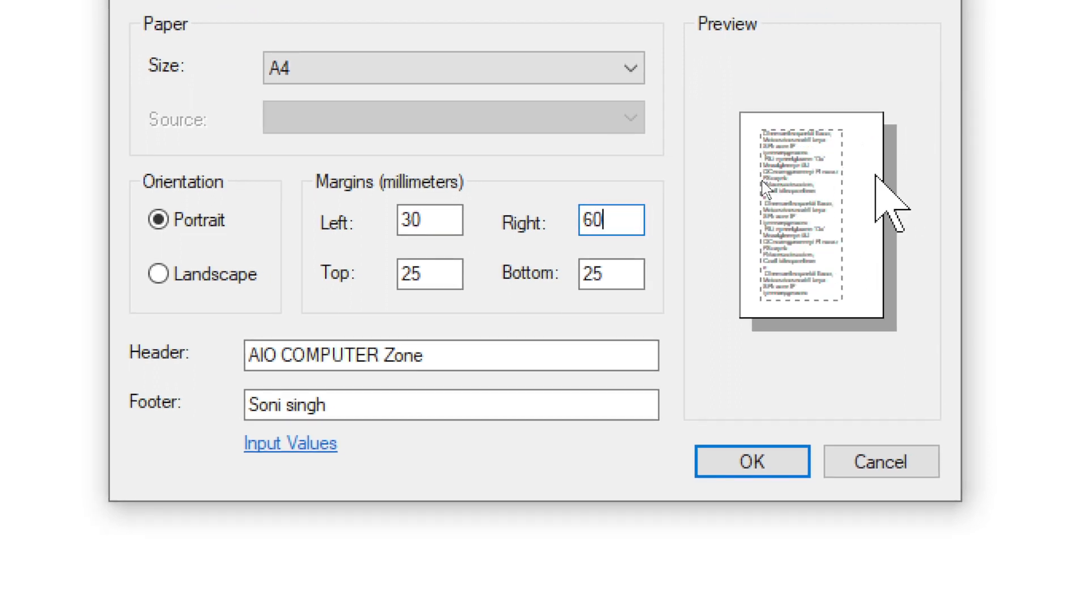
{"action": "key", "text": "BackSpace"}
{"action": "key", "text": "BackSpace"}
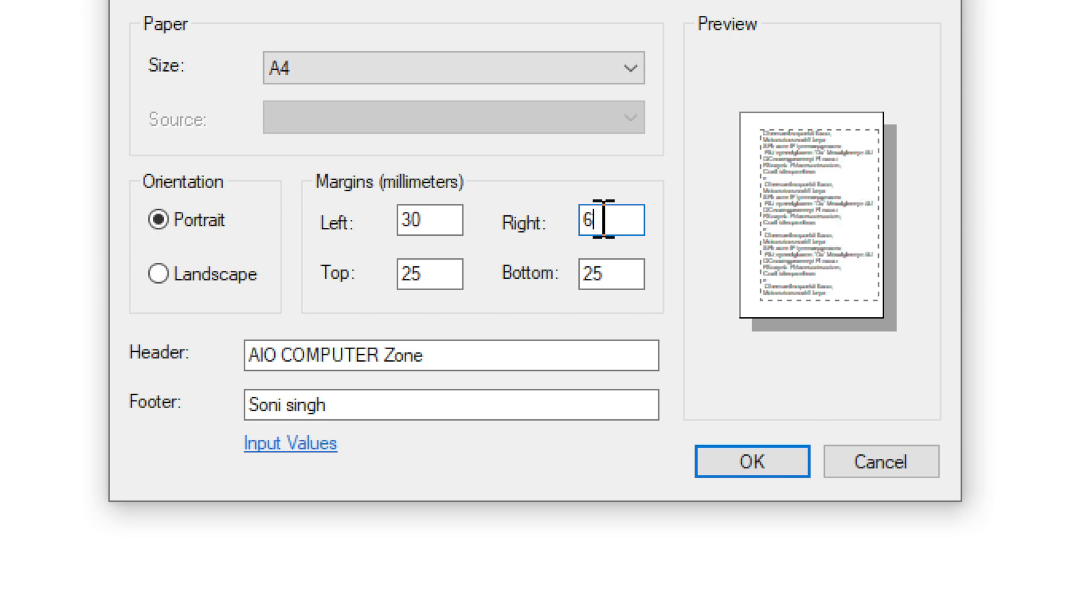
{"action": "type", "text": "20"}
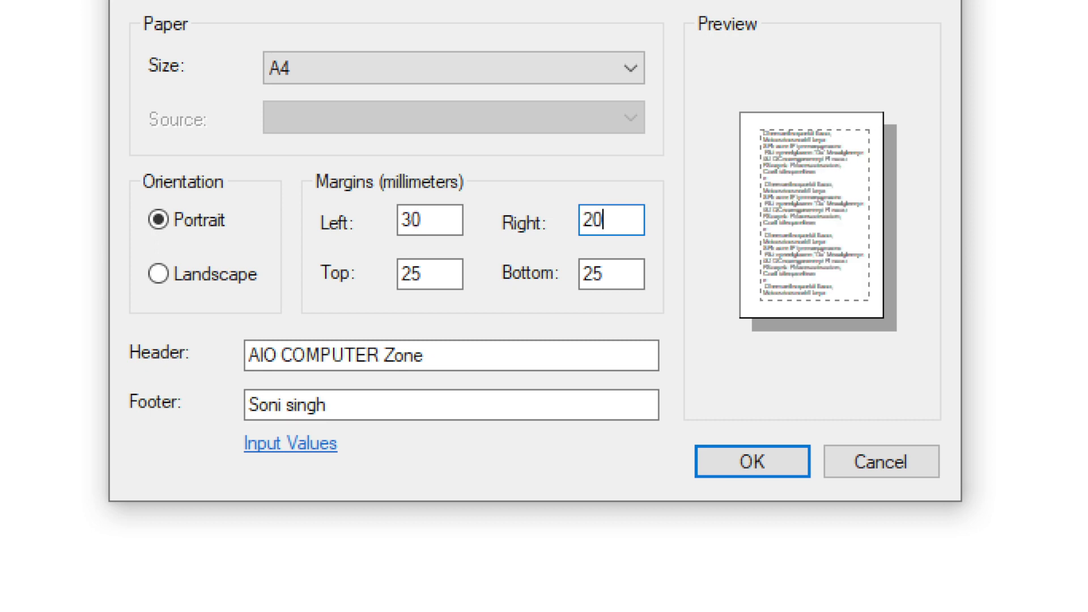
{"action": "key", "text": "BackSpace"}
{"action": "key", "text": "BackSpace"}
{"action": "type", "text": "30"}
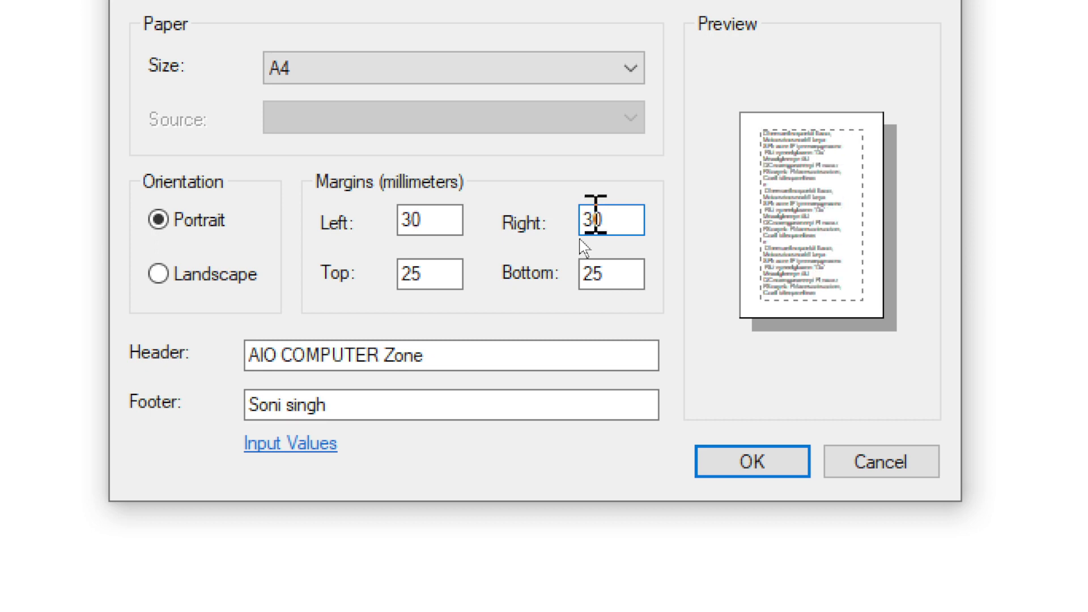
Step: Set the top and bottom margins to 20 mm after trying 50, 60, 100 and 200
{"action": "left_click", "coordinate": [435, 271]}
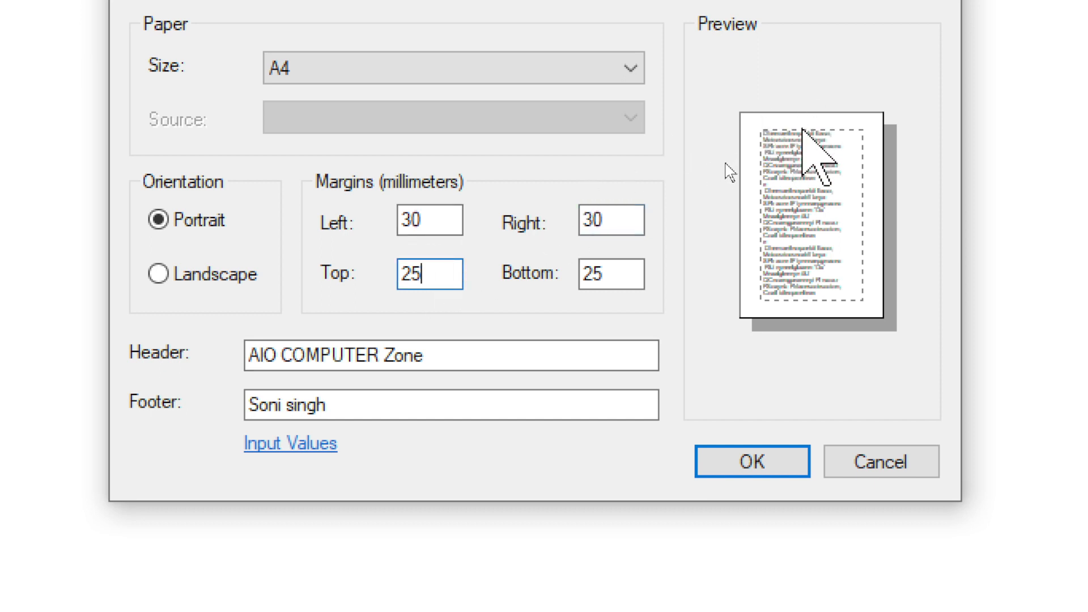
{"action": "key", "text": "BackSpace"}
{"action": "key", "text": "BackSpace"}
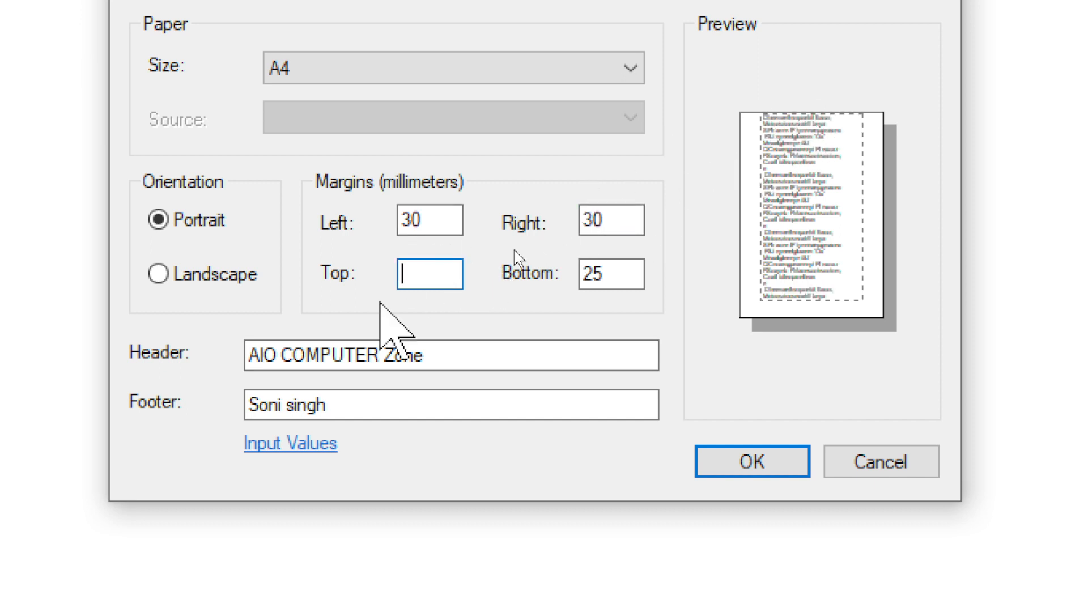
{"action": "type", "text": "50"}
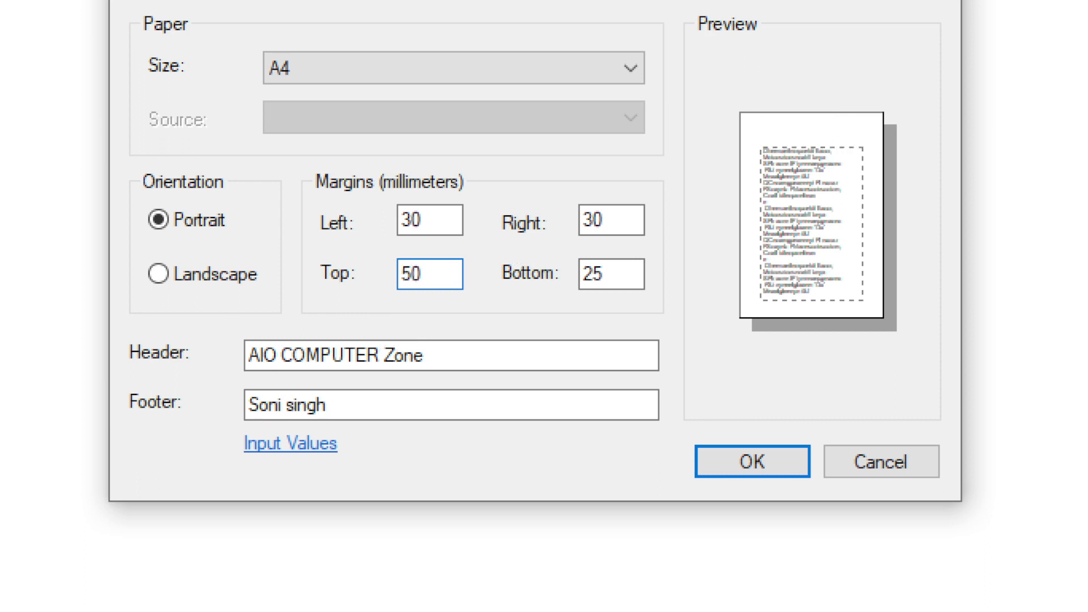
{"action": "key", "text": "BackSpace"}
{"action": "key", "text": "BackSpace"}
{"action": "type", "text": "100"}
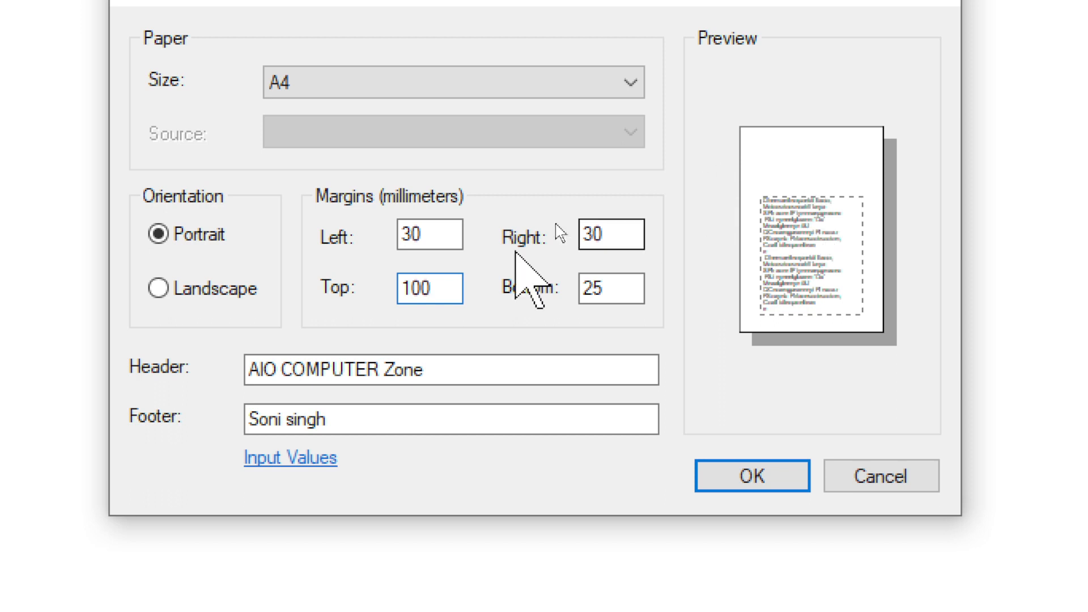
{"action": "key", "text": "BackSpace"}
{"action": "key", "text": "BackSpace"}
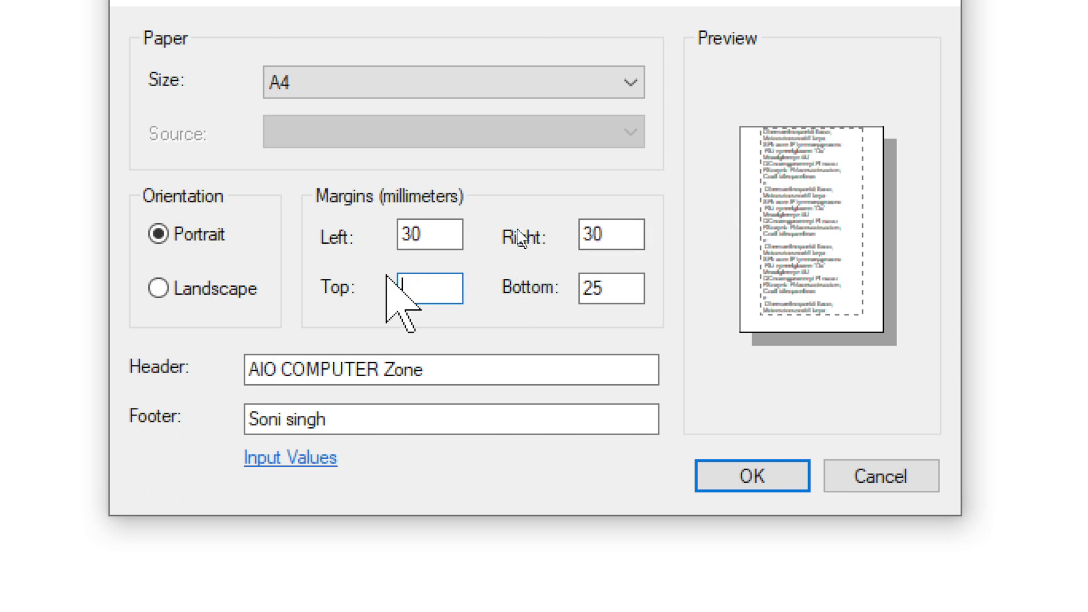
{"action": "type", "text": "20"}
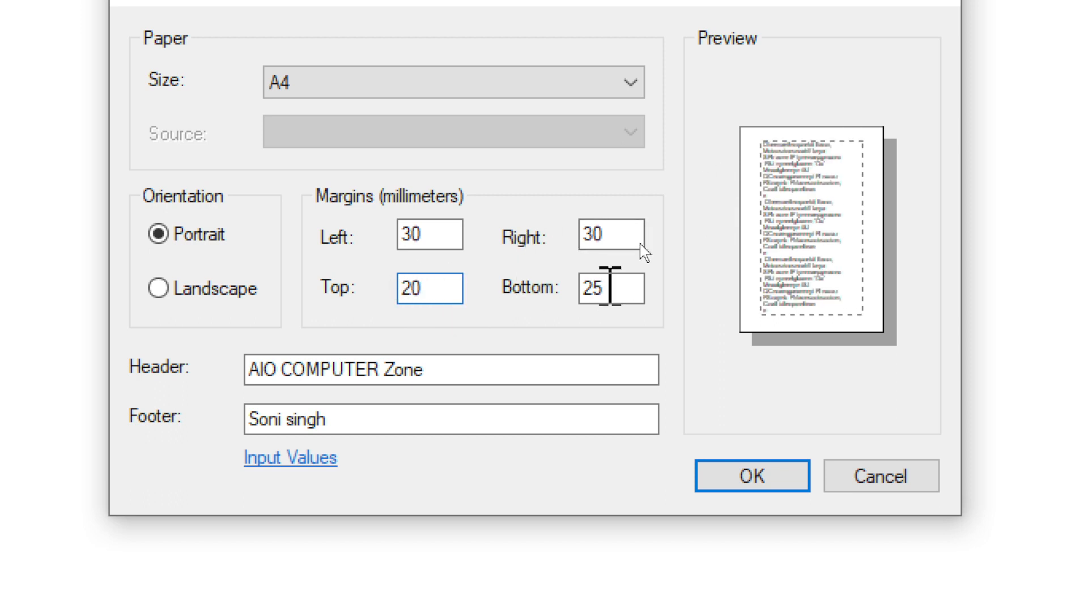
{"action": "left_click", "coordinate": [602, 288]}
{"action": "key", "text": "BackSpace"}
{"action": "key", "text": "BackSpace"}
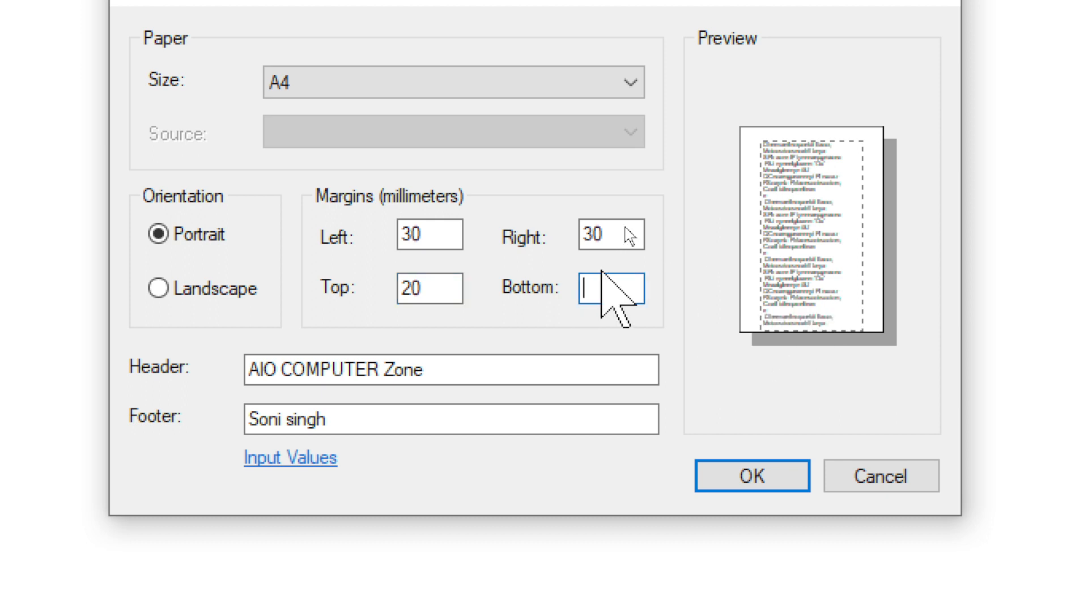
{"action": "type", "text": "60"}
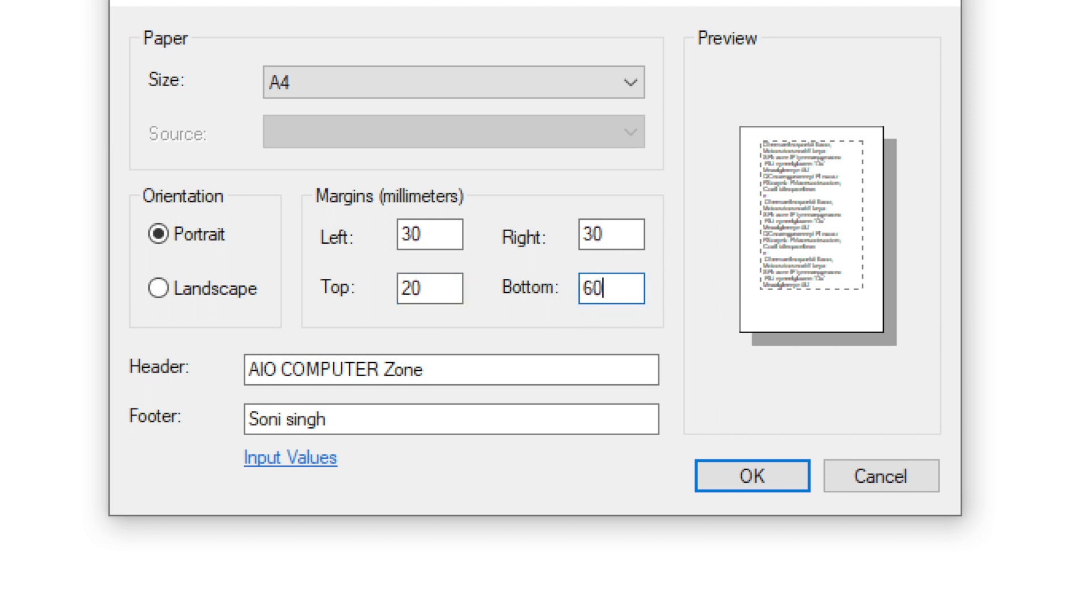
{"action": "key", "text": "BackSpace"}
{"action": "key", "text": "BackSpace"}
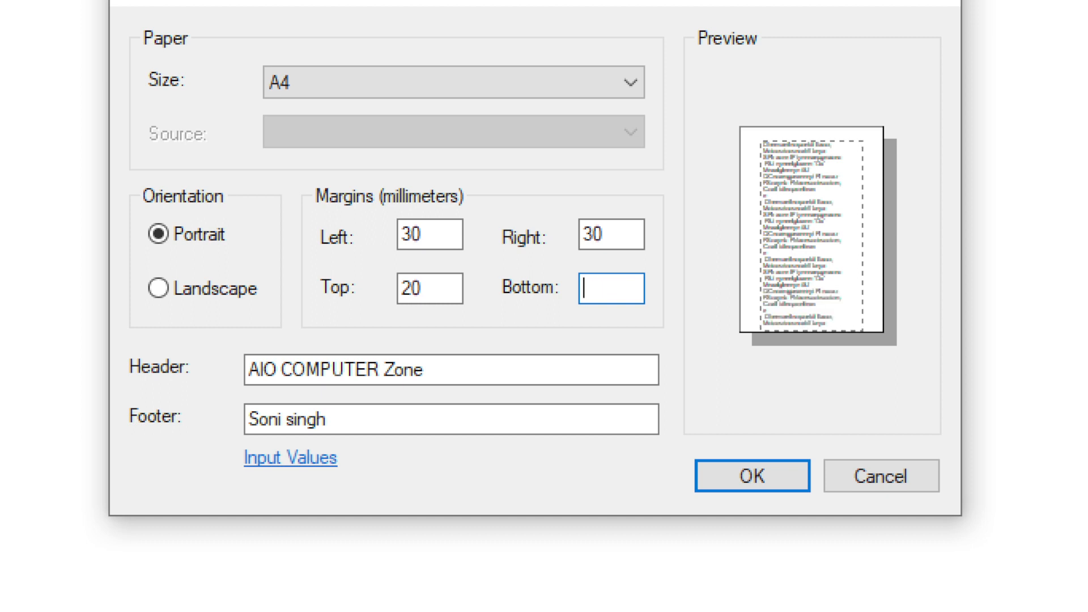
{"action": "type", "text": "200"}
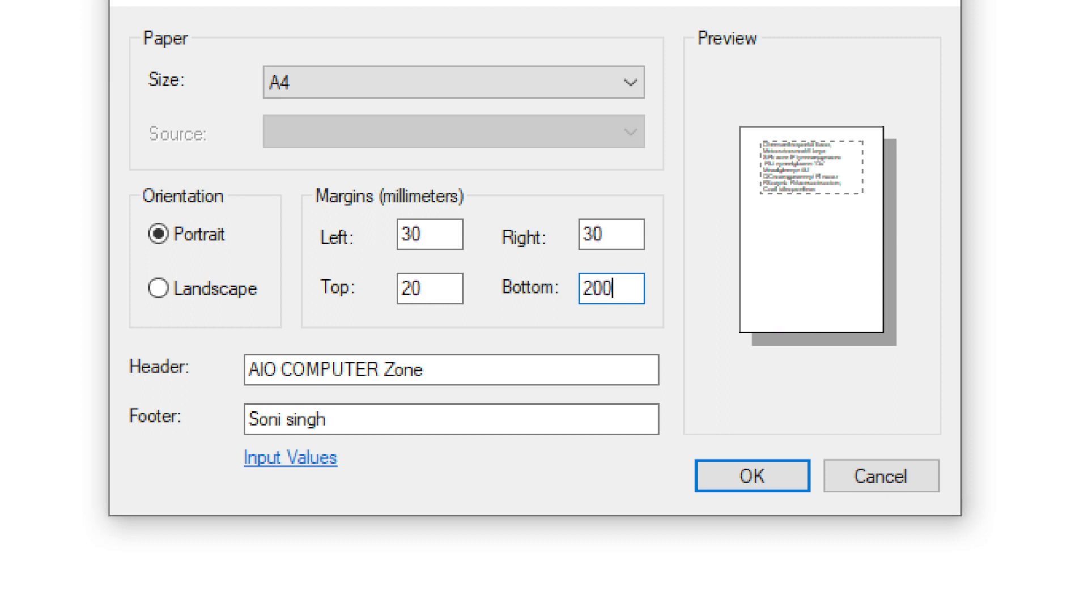
{"action": "key", "text": "BackSpace"}
{"action": "key", "text": "BackSpace"}
{"action": "key", "text": "BackSpace"}
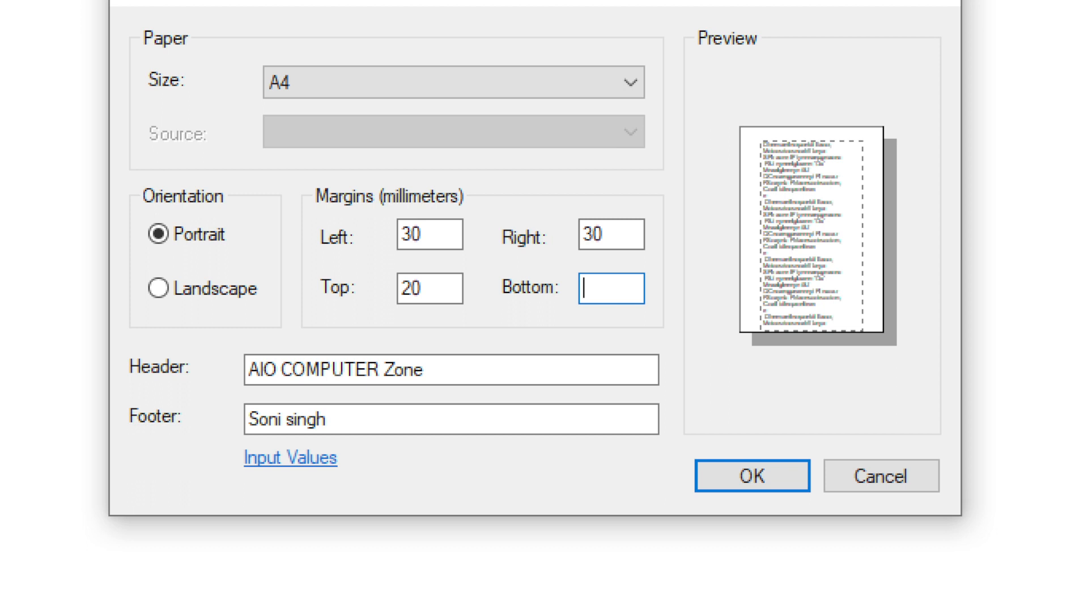
{"action": "type", "text": "20"}
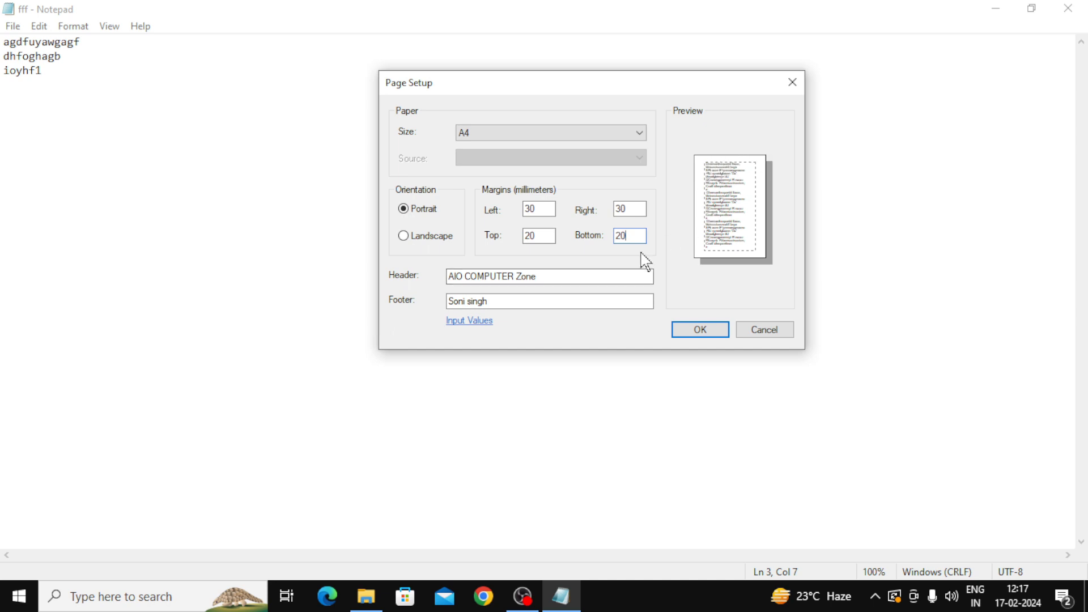
Step: Retype the header as 'AIO COMPUTER ZONE', replace the footer text, and confirm Page Setup
{"action": "left_click_drag", "start_coordinate": [567, 277], "coordinate": [448, 276]}
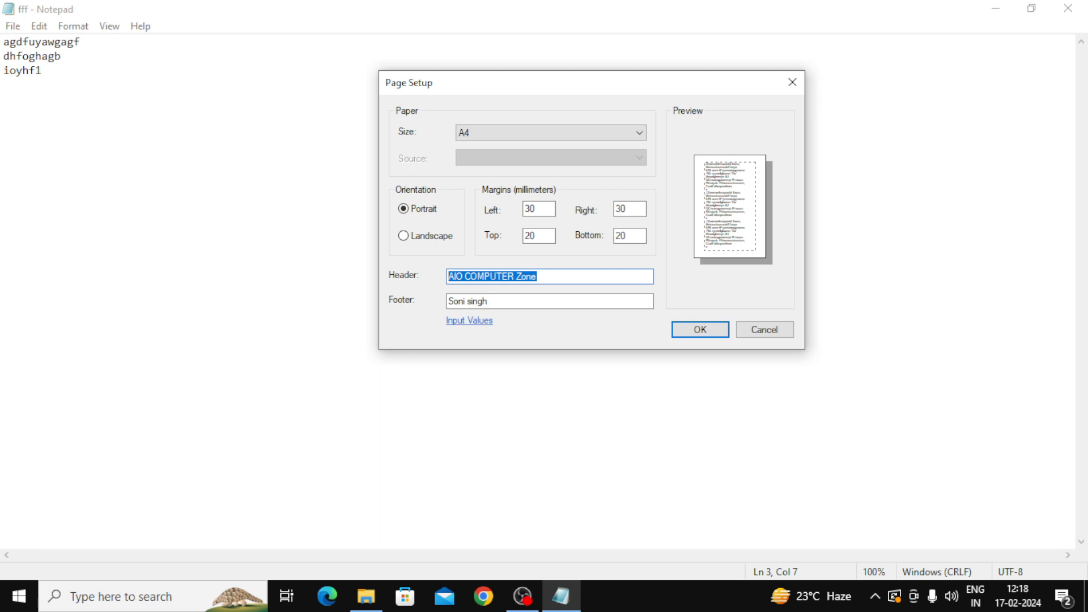
{"action": "type", "text": "A"}
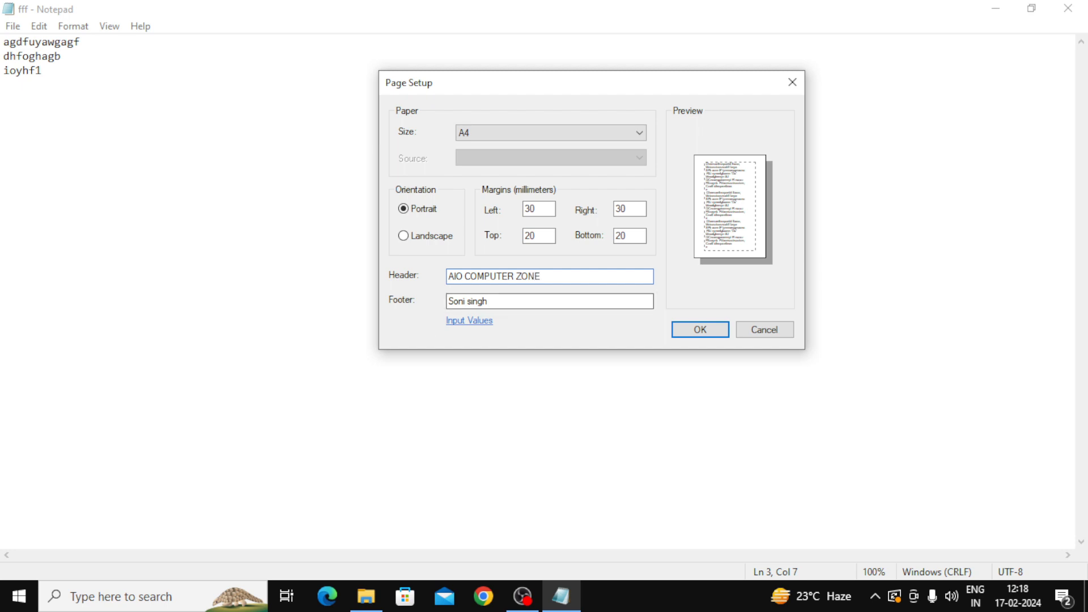
{"action": "key", "text": "Tab"}
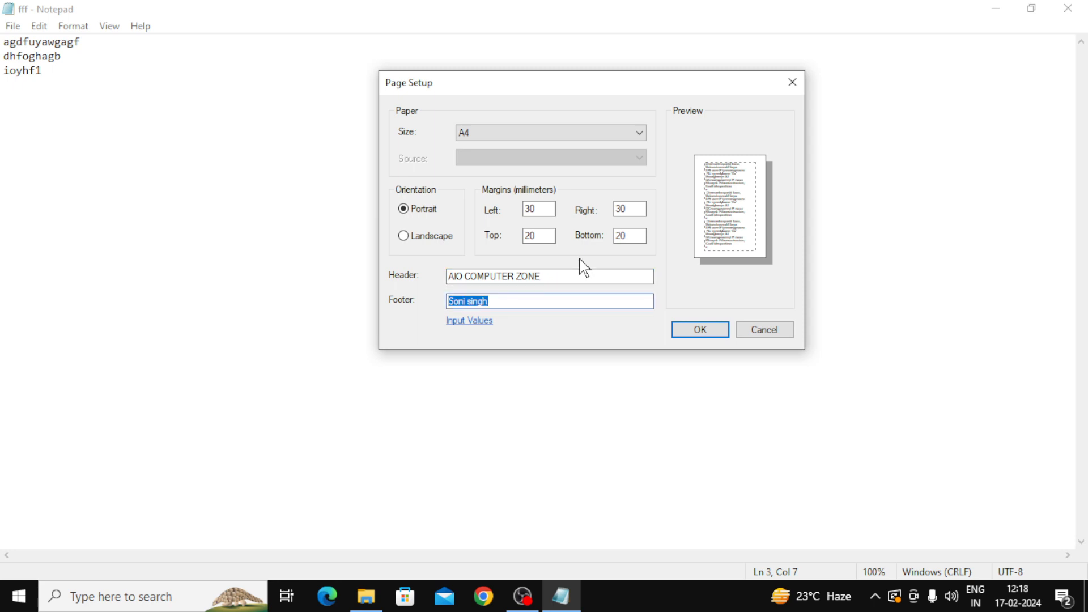
{"action": "type", "text": "AIO"}
{"action": "left_click", "coordinate": [701, 332]}
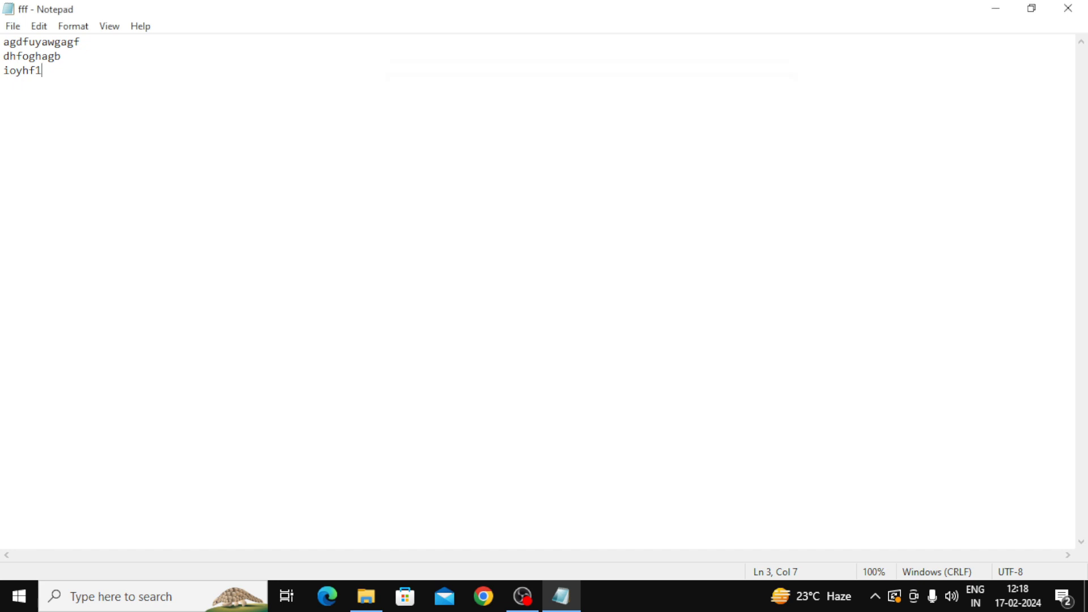
Step: Bring up the Print dialog with Ctrl+P and center it on screen
{"action": "left_click", "coordinate": [11, 29]}
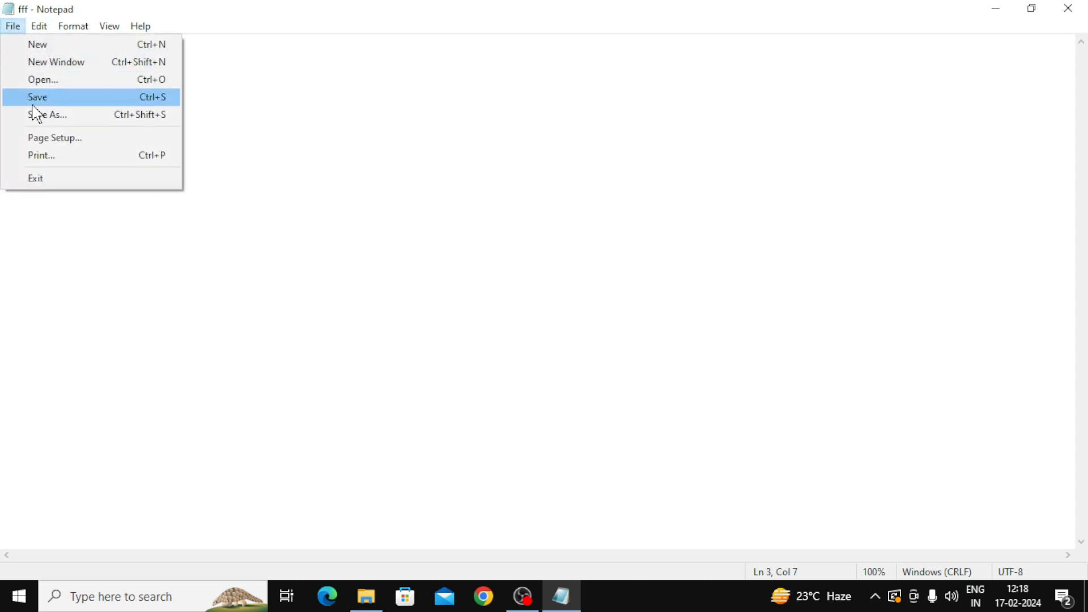
{"action": "left_click", "coordinate": [47, 165]}
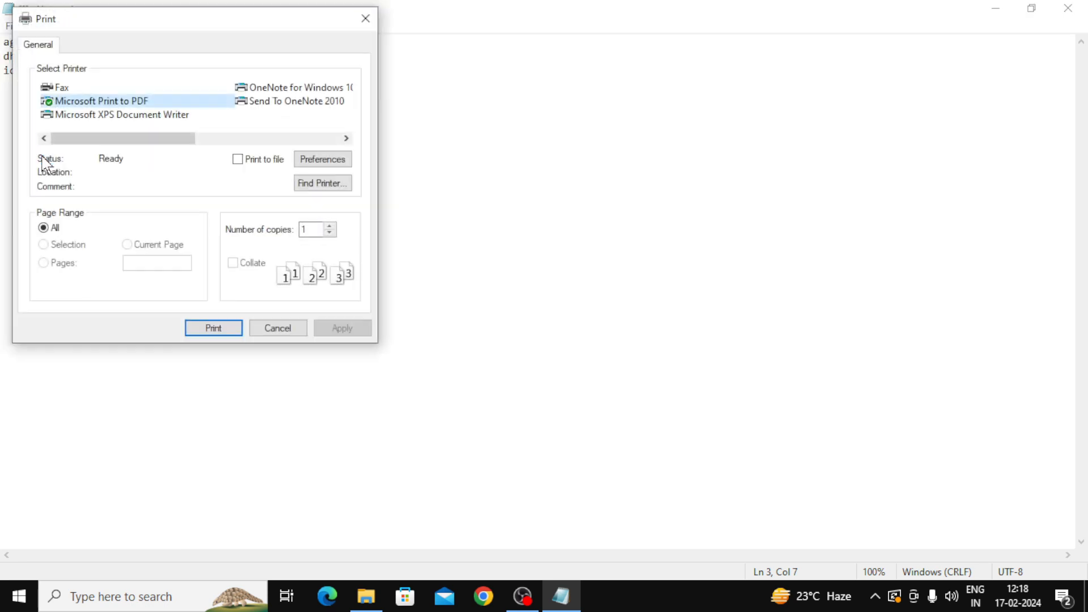
{"action": "left_click_drag", "start_coordinate": [214, 31], "coordinate": [558, 92]}
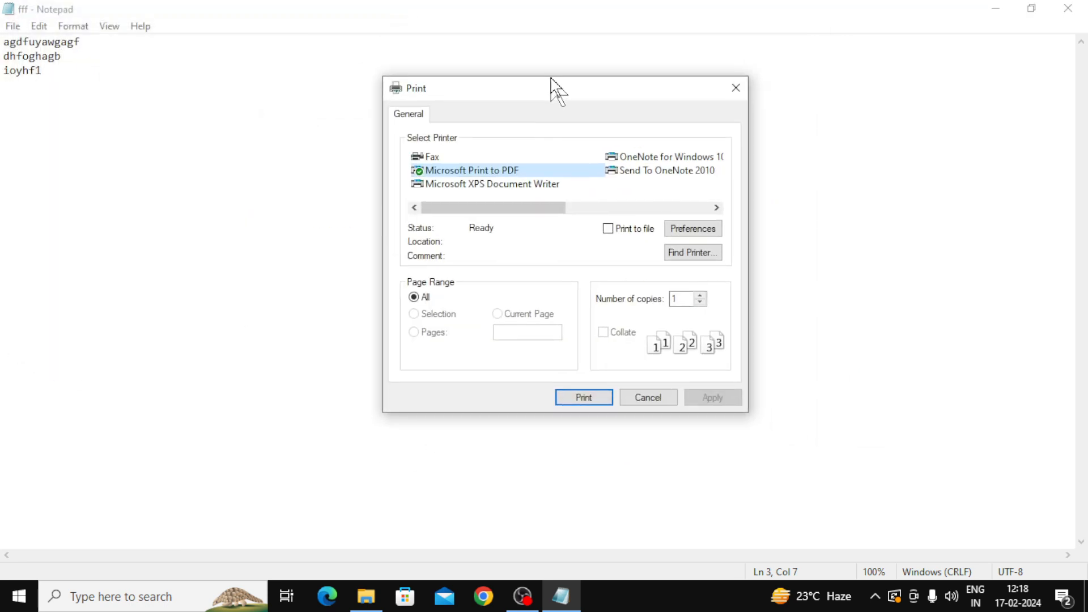
{"action": "left_click", "coordinate": [736, 89]}
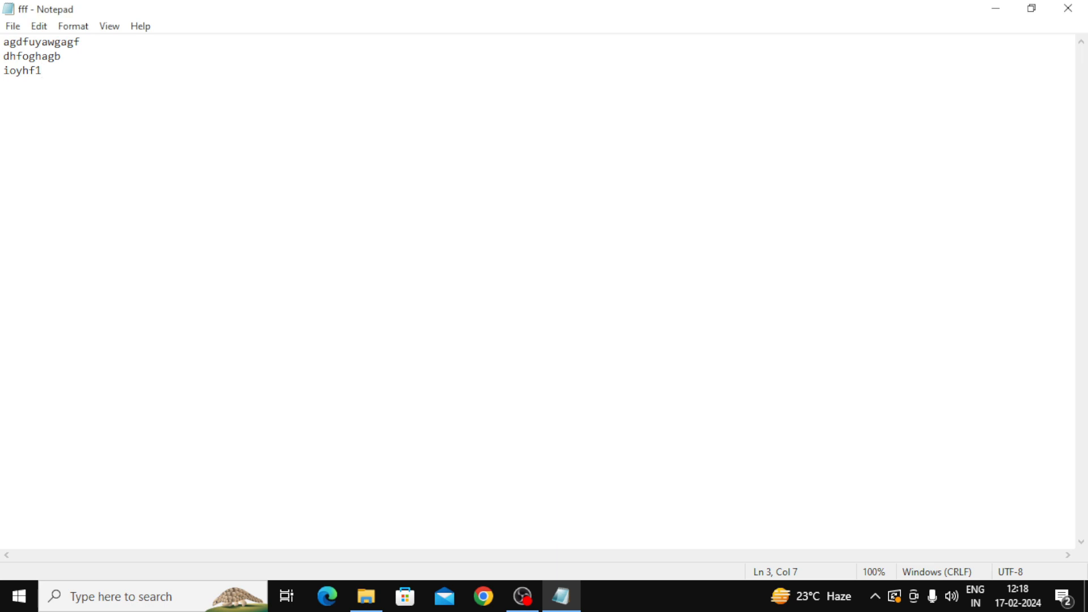
{"action": "key", "text": "ctrl+p"}
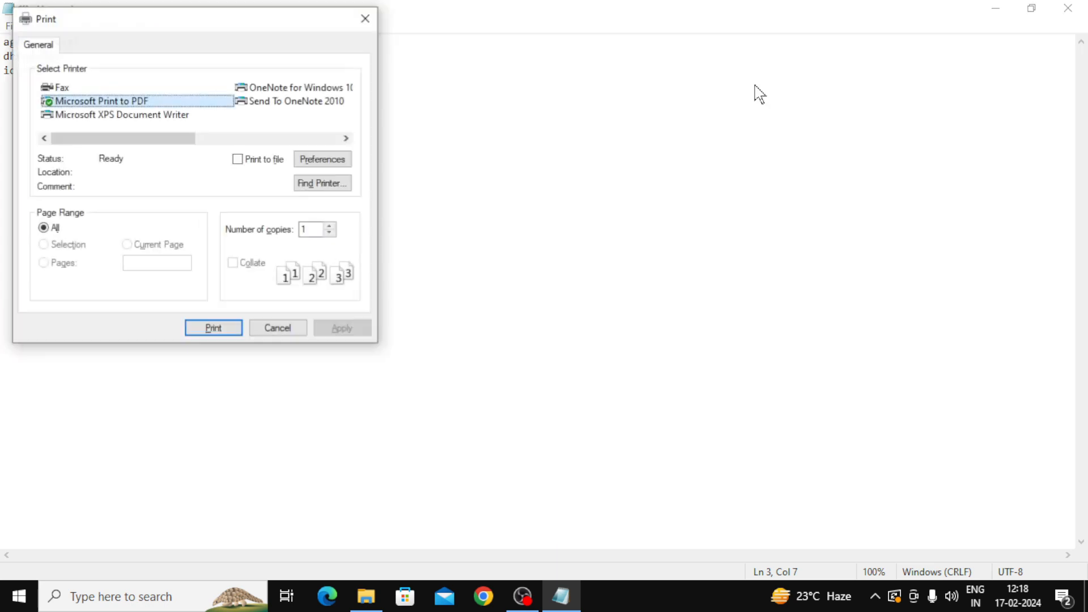
{"action": "left_click_drag", "start_coordinate": [152, 13], "coordinate": [531, 67]}
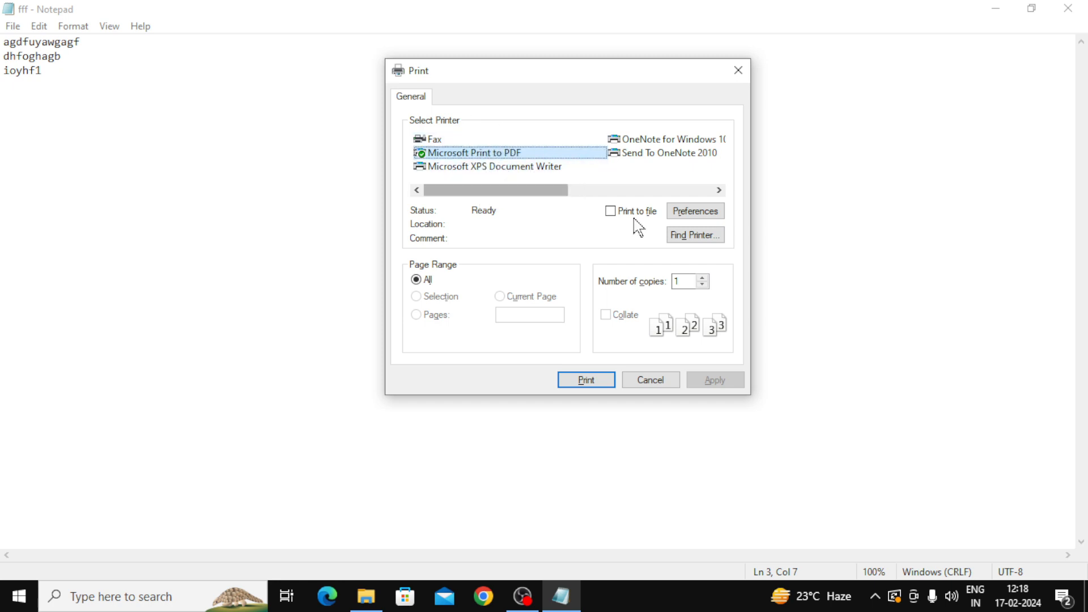
{"action": "left_click", "coordinate": [703, 241]}
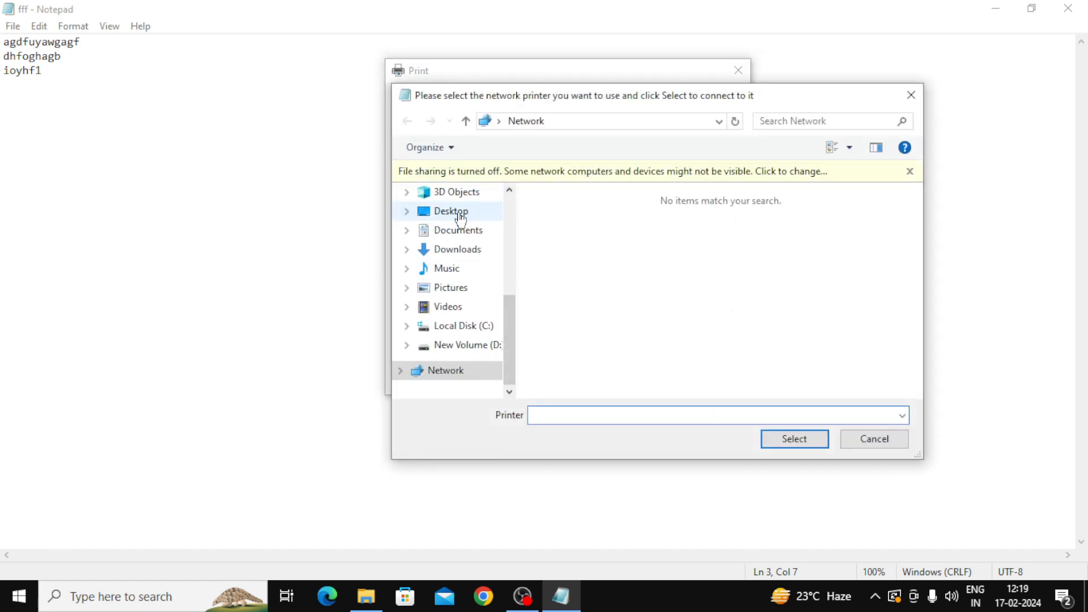
{"action": "left_click", "coordinate": [911, 98]}
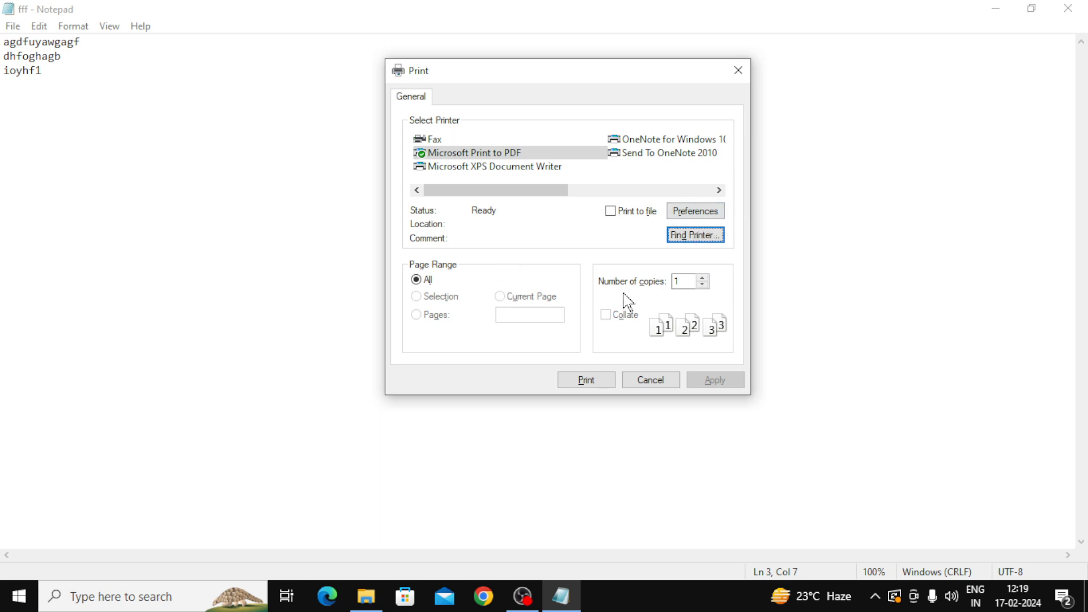
{"action": "left_click", "coordinate": [680, 281]}
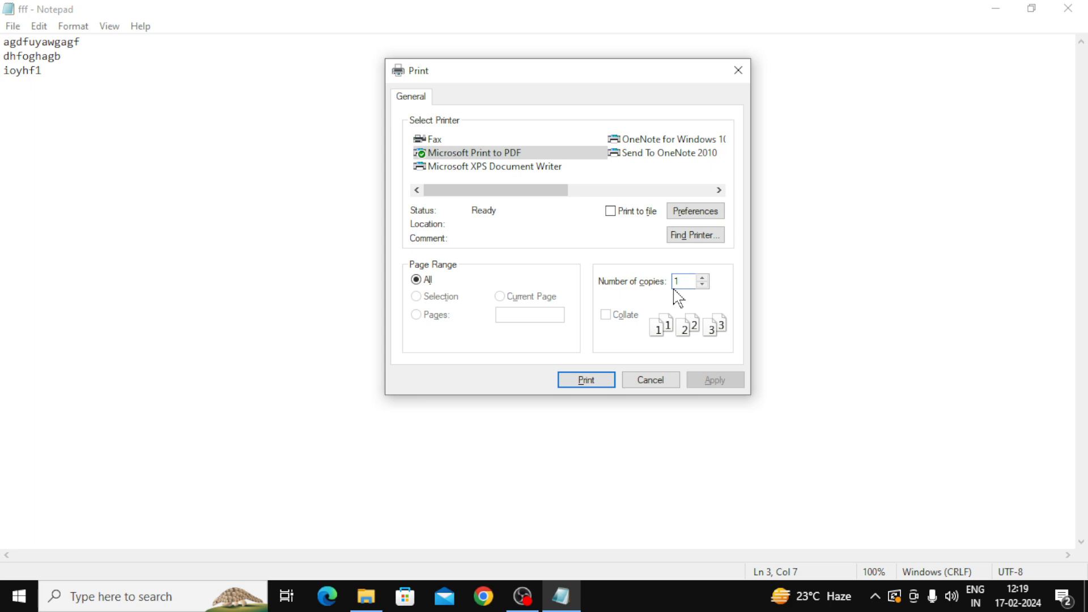
{"action": "key", "text": "BackSpace"}
{"action": "type", "text": "1"}
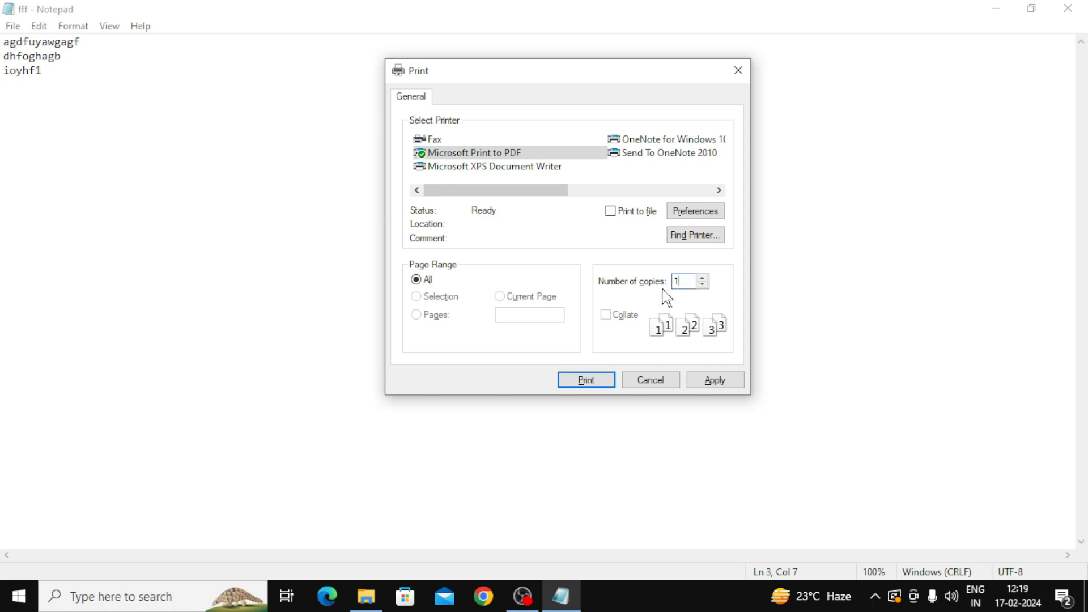
Step: Check the printer's layout preferences, leaving the orientation on portrait
{"action": "left_click", "coordinate": [695, 211]}
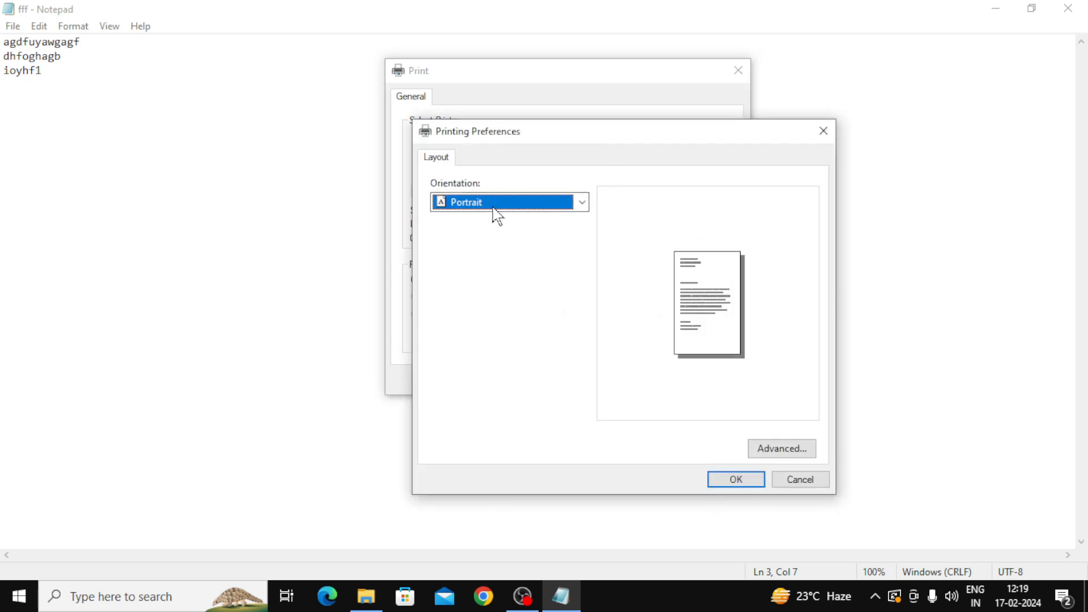
{"action": "left_click", "coordinate": [582, 202]}
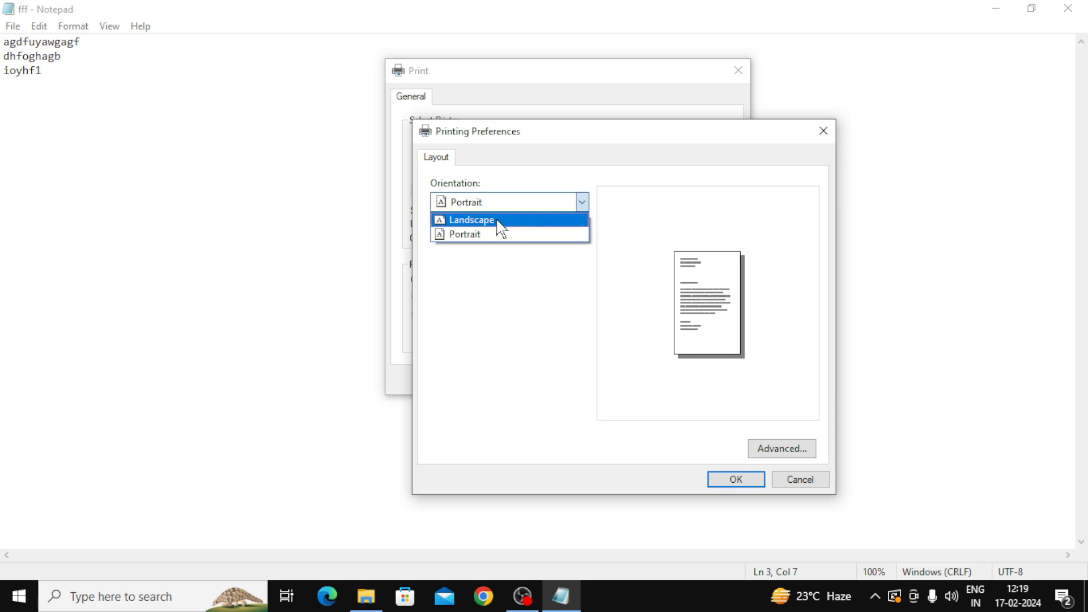
{"action": "left_click", "coordinate": [499, 221]}
{"action": "left_click", "coordinate": [584, 205]}
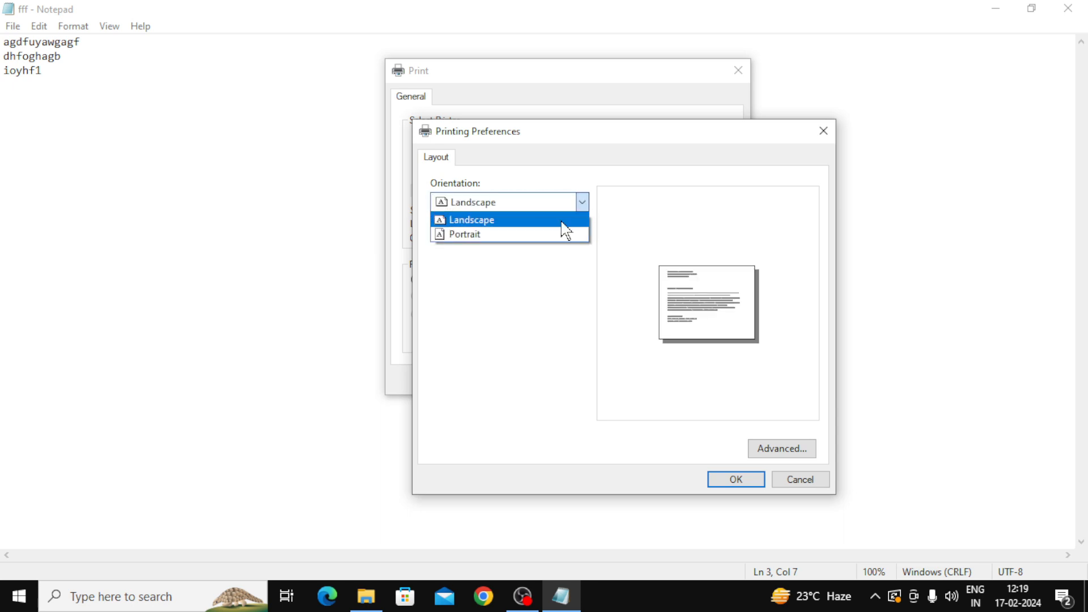
{"action": "left_click", "coordinate": [497, 234]}
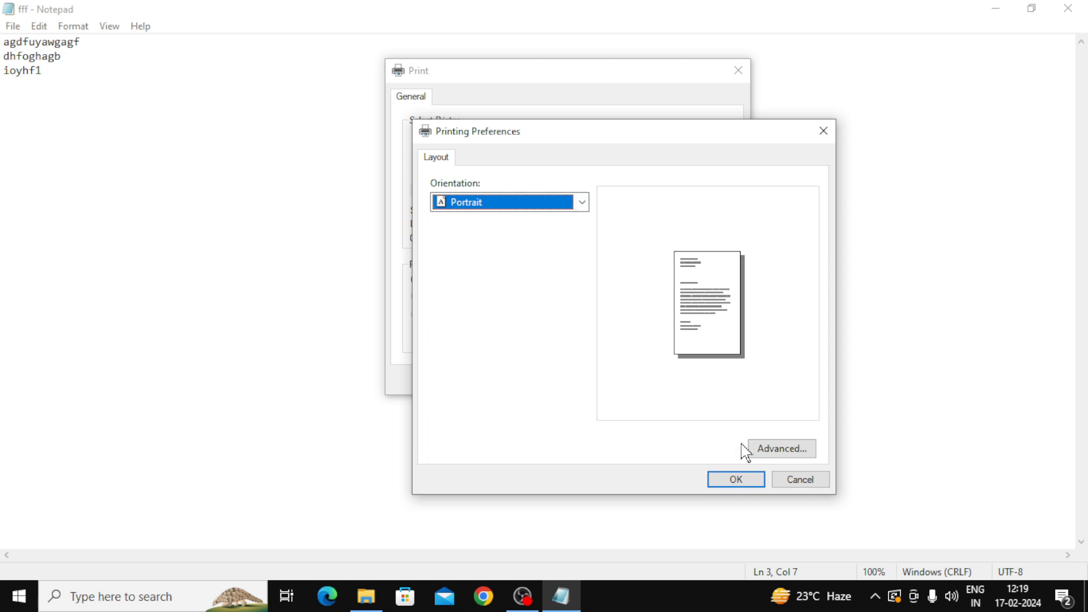
{"action": "left_click", "coordinate": [743, 477]}
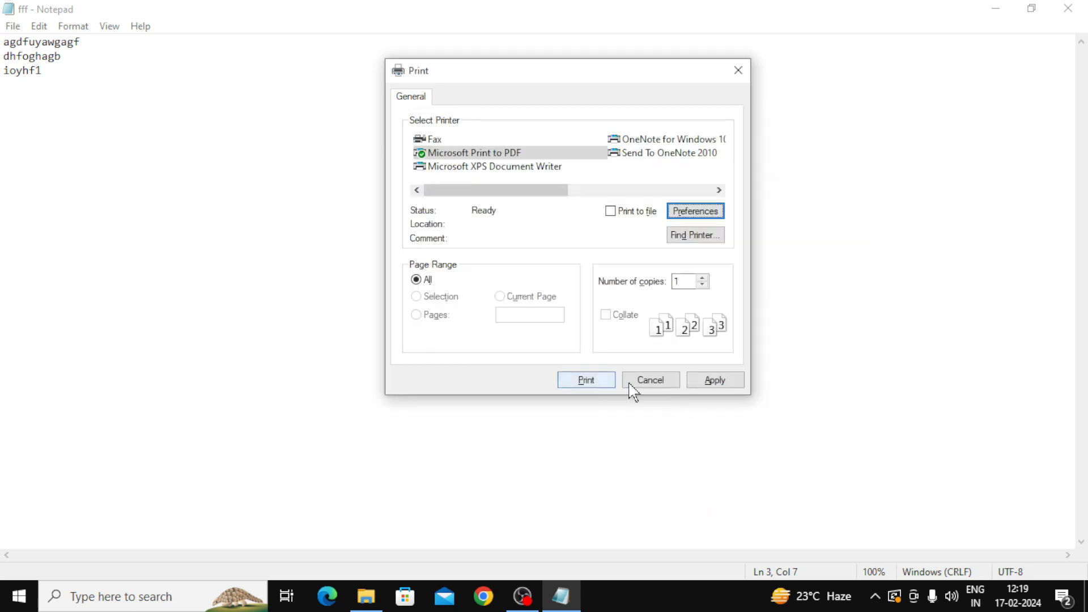
Step: Print to PDF, cancel saving the output, and dismiss the cancellation message
{"action": "left_click", "coordinate": [593, 388]}
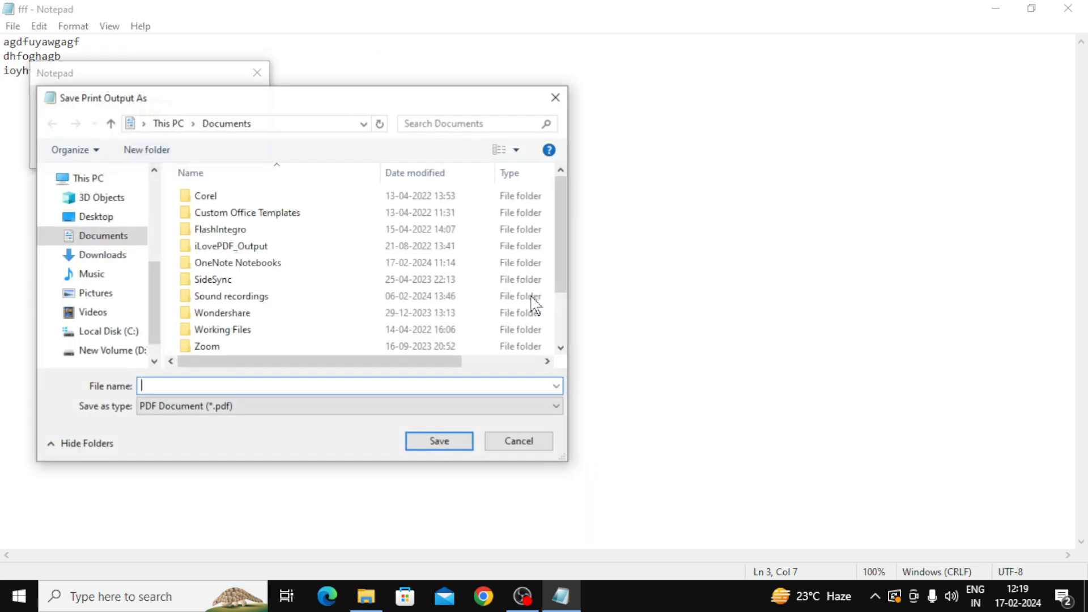
{"action": "left_click", "coordinate": [554, 101]}
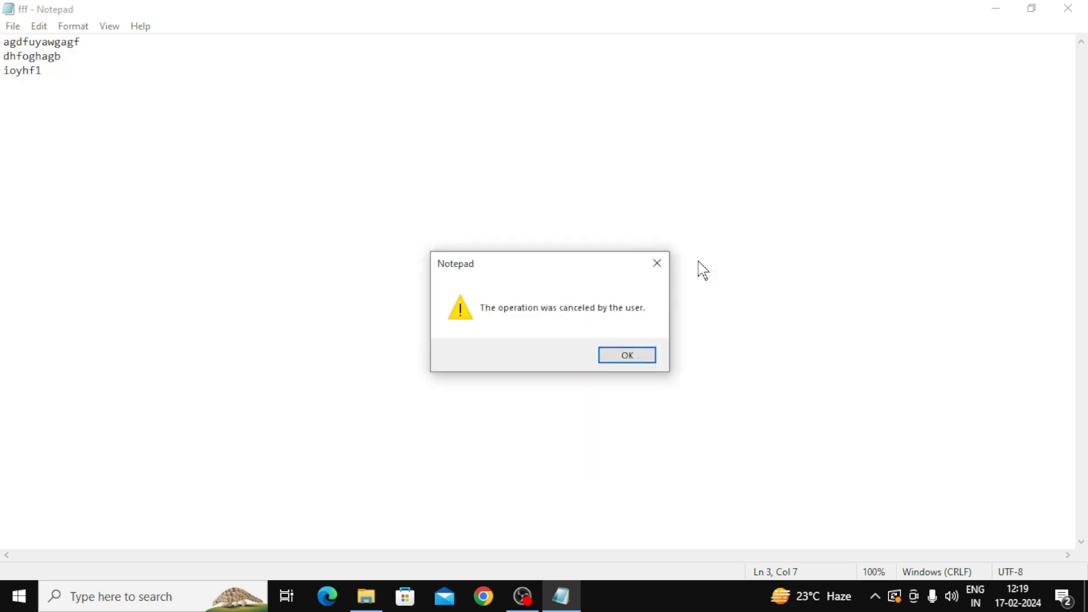
{"action": "left_click", "coordinate": [659, 262]}
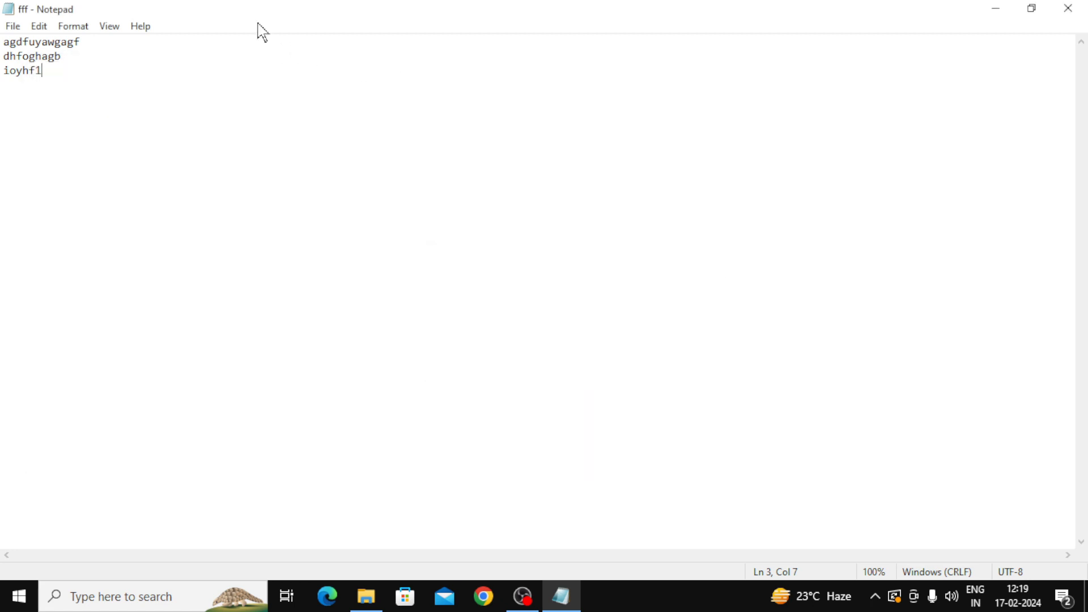
Step: Exit Notepad via File > Exit and minimize the OBS window to reveal the desktop
{"action": "left_click", "coordinate": [14, 26]}
{"action": "mouse_move", "coordinate": [32, 34]}
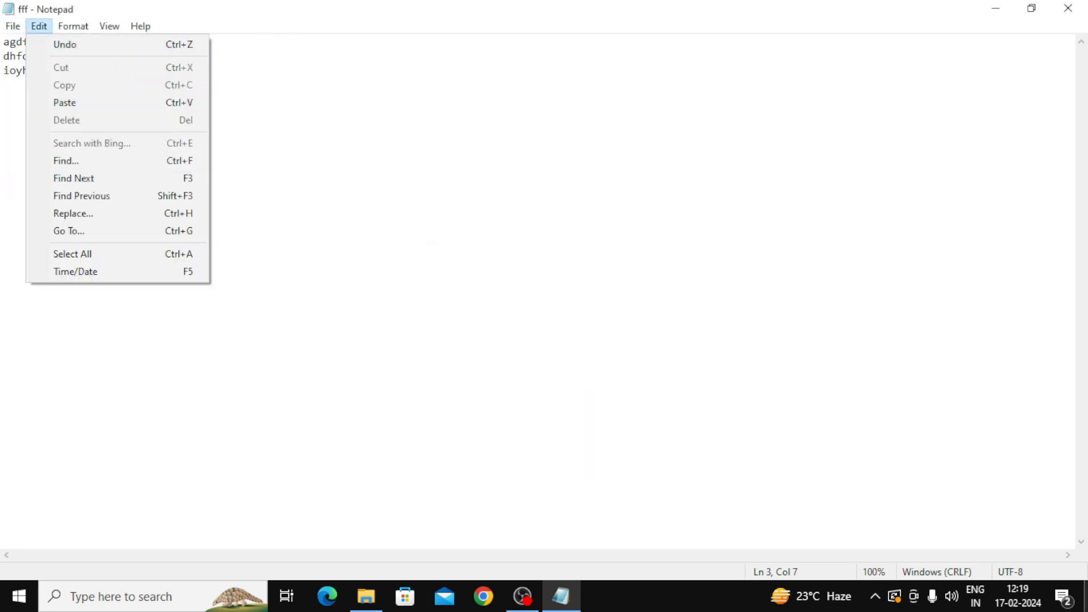
{"action": "left_click", "coordinate": [527, 494]}
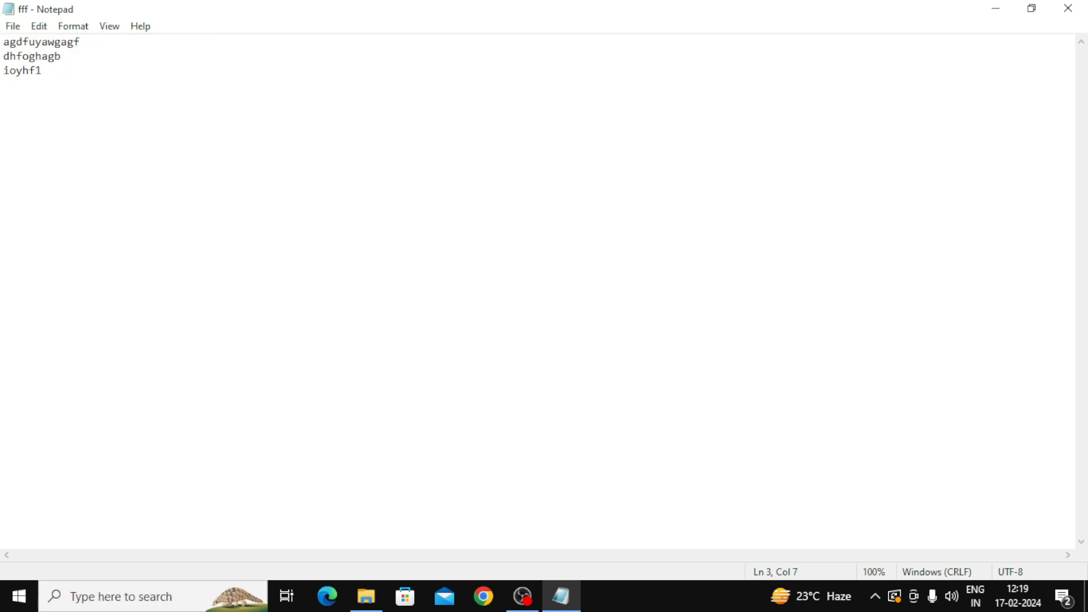
{"action": "left_click", "coordinate": [12, 26]}
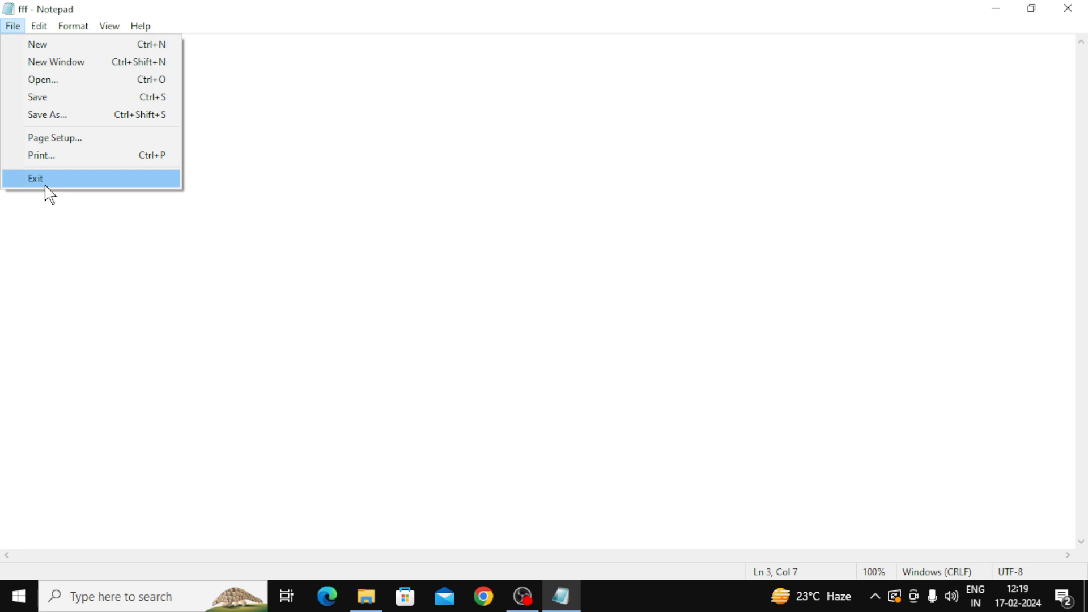
{"action": "left_click", "coordinate": [46, 180]}
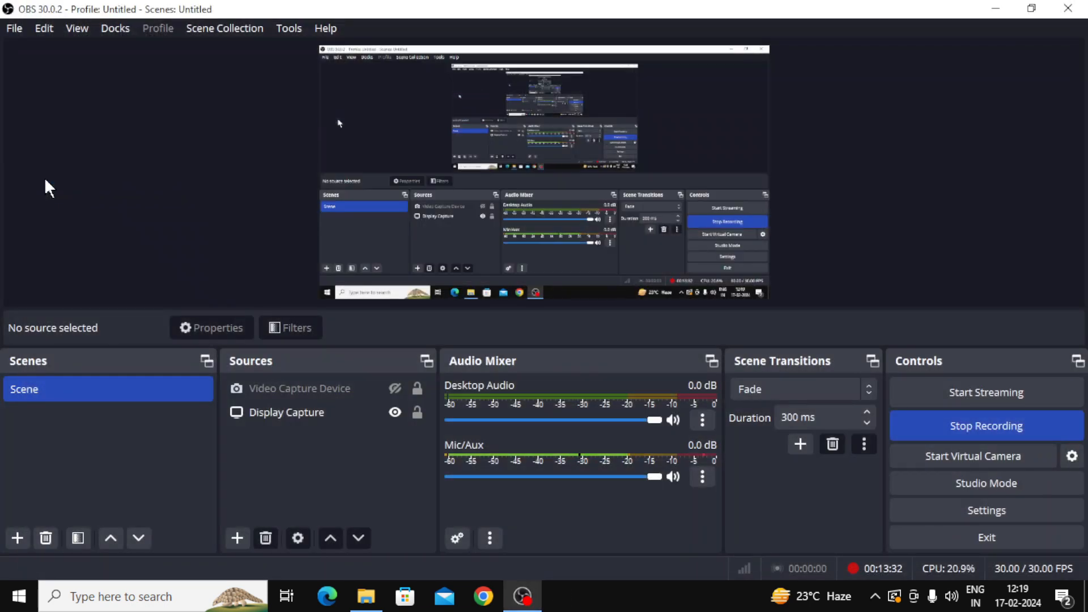
{"action": "left_click", "coordinate": [994, 9]}
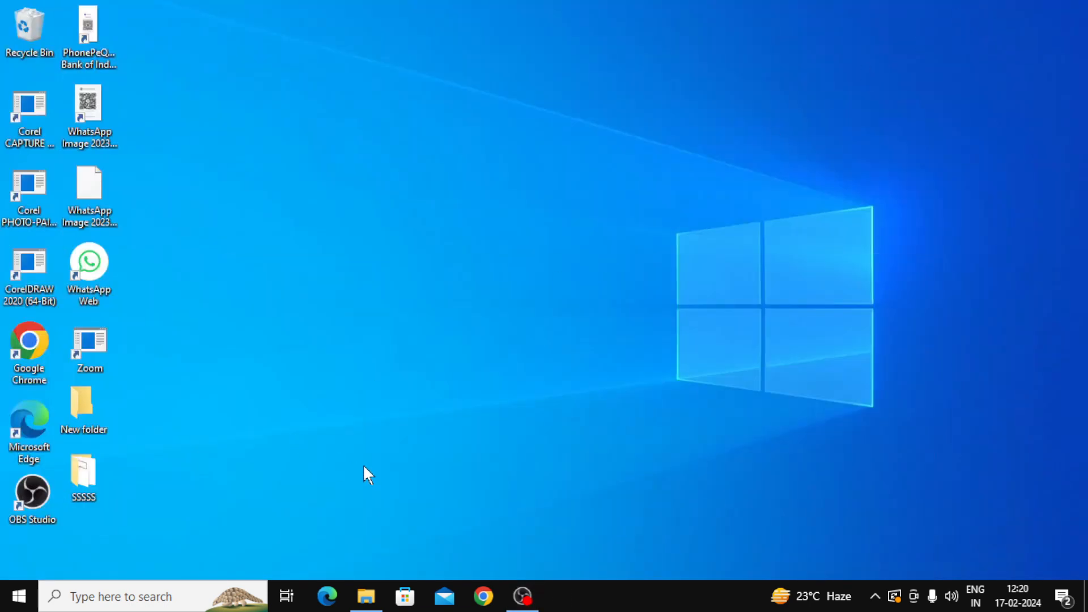
Step: Launch Notepad twice from Win+R, ending with a maximized blank Untitled window showing its Edit menu
{"action": "key", "text": "super+r"}
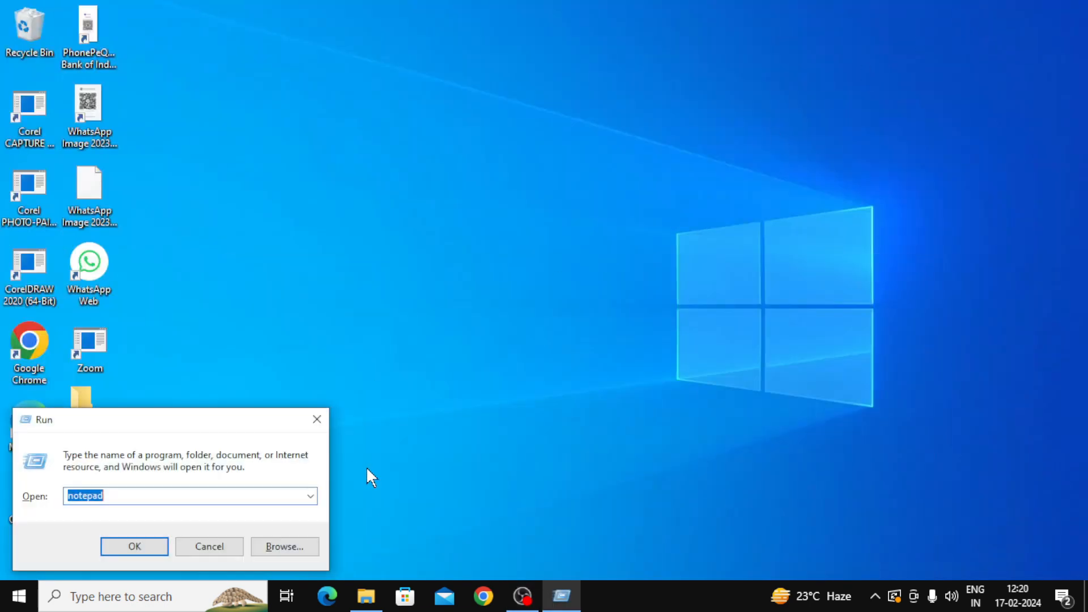
{"action": "key", "text": "Return"}
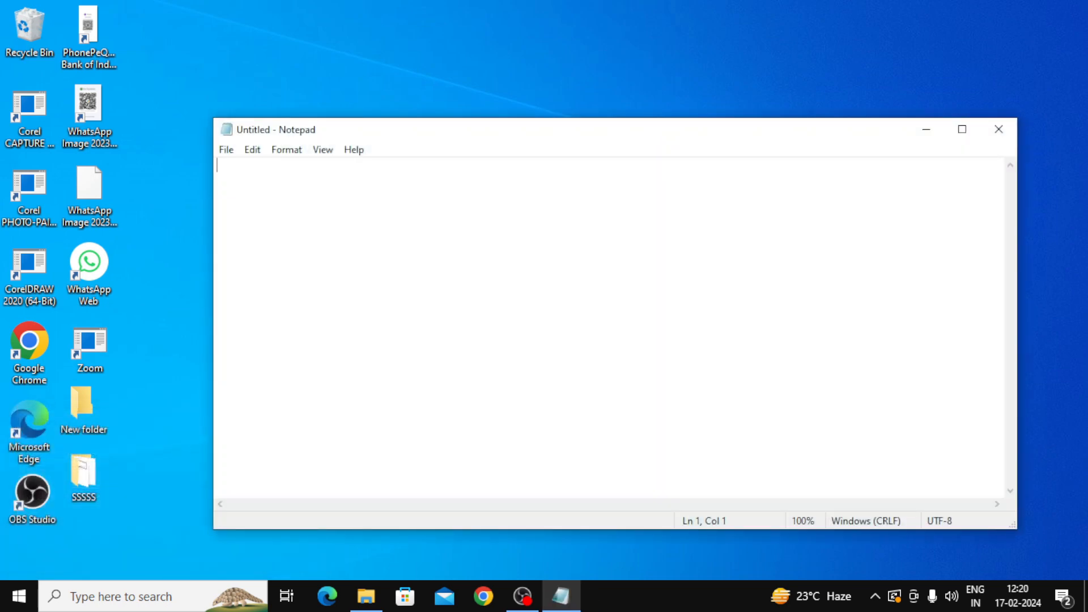
{"action": "left_click", "coordinate": [963, 130]}
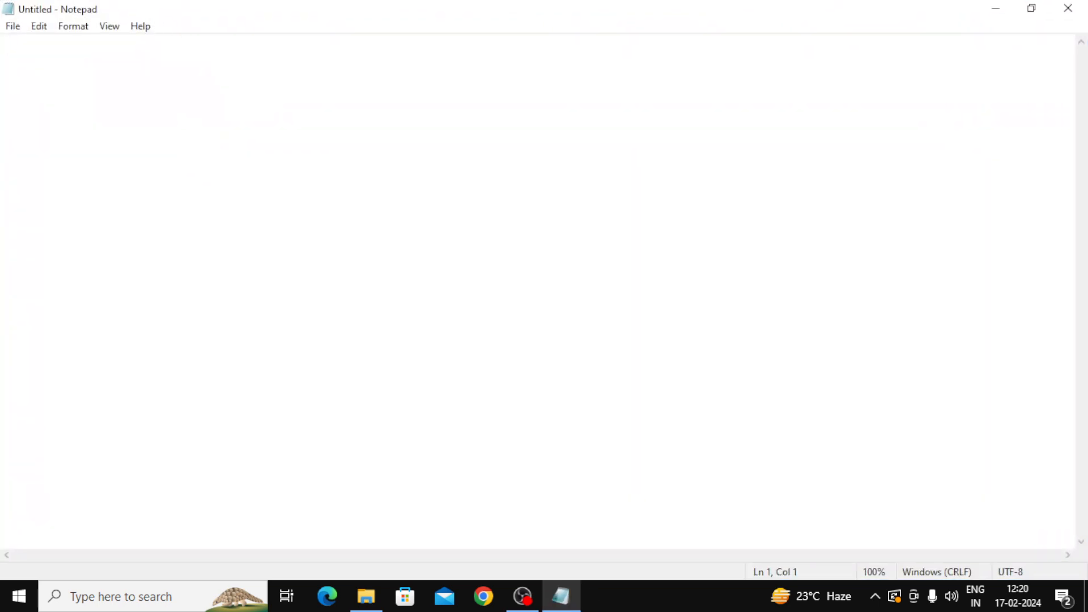
{"action": "left_click", "coordinate": [13, 27]}
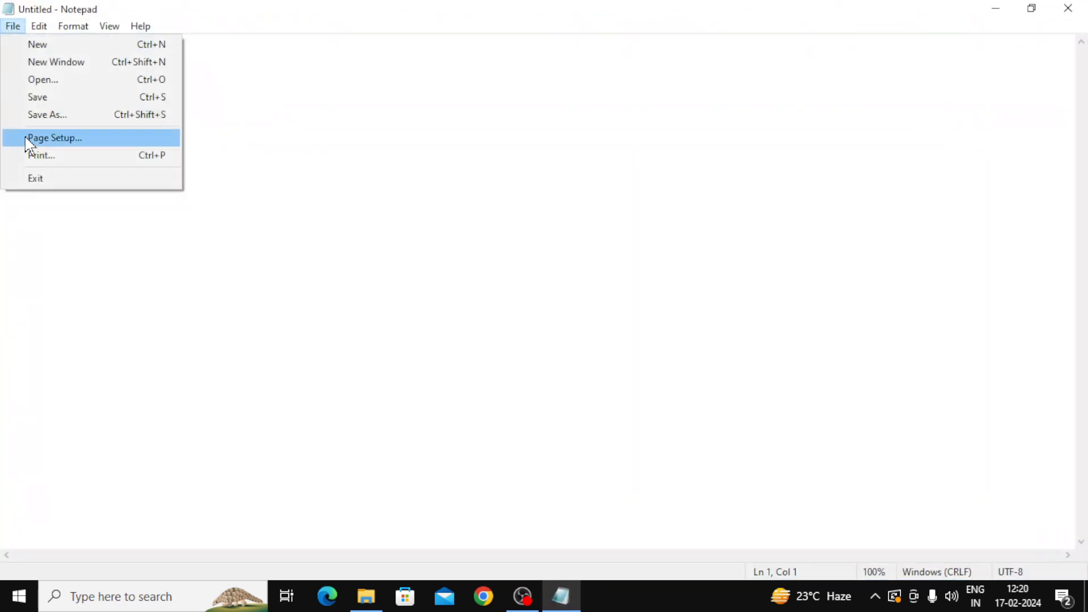
{"action": "left_click", "coordinate": [34, 179]}
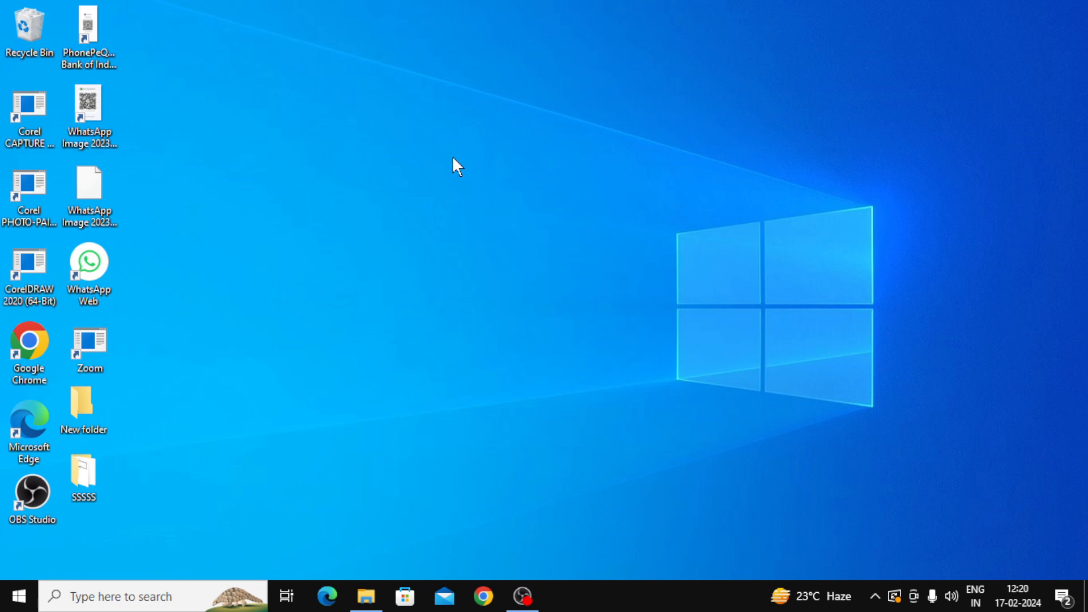
{"action": "key", "text": "super+r"}
{"action": "key", "text": "Return"}
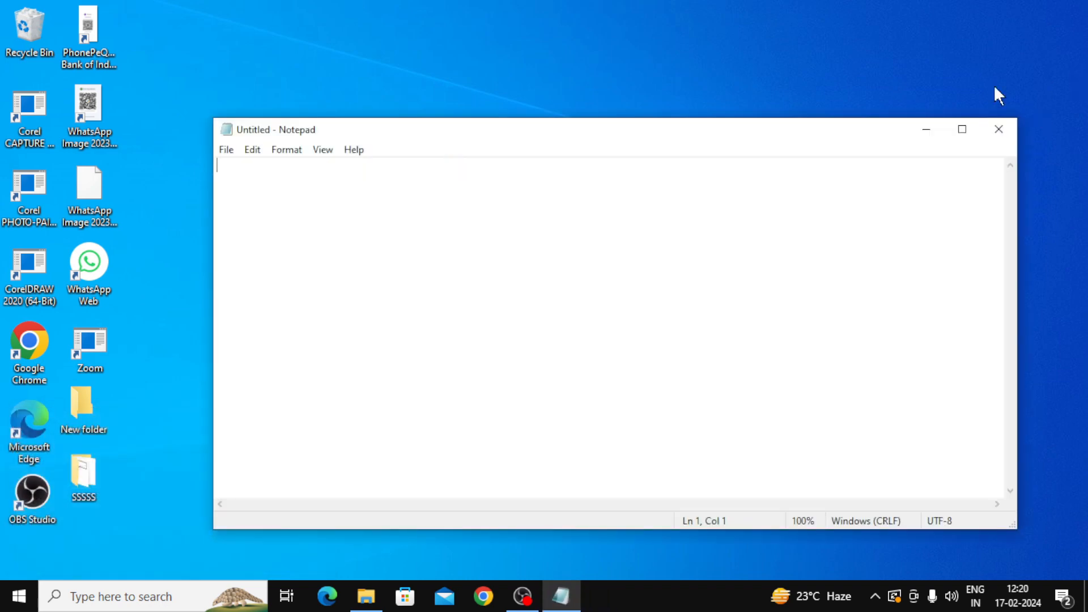
{"action": "left_click", "coordinate": [962, 129]}
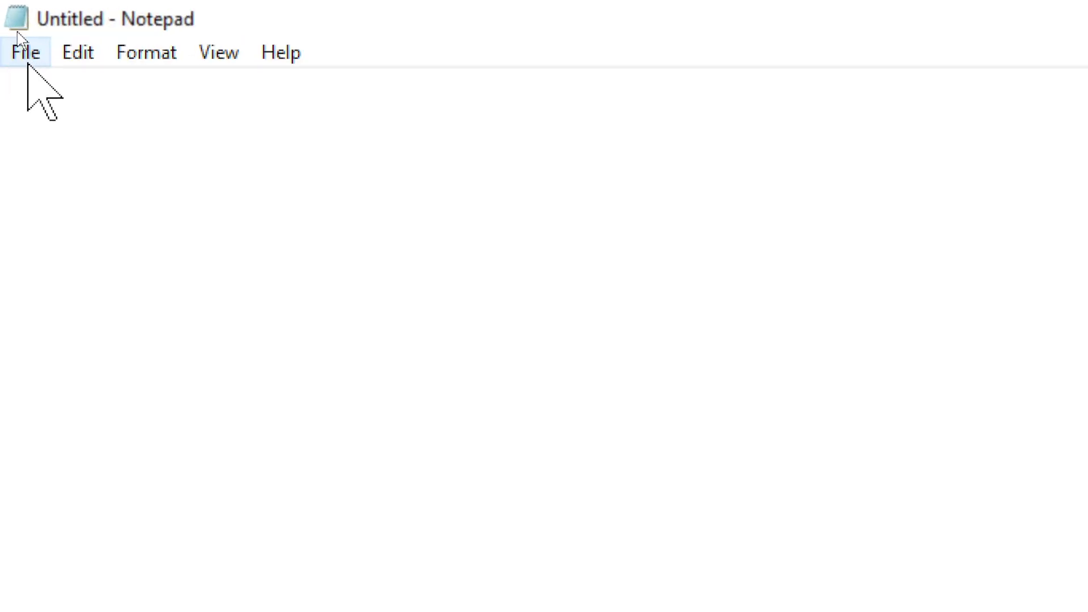
{"action": "left_click", "coordinate": [83, 57]}
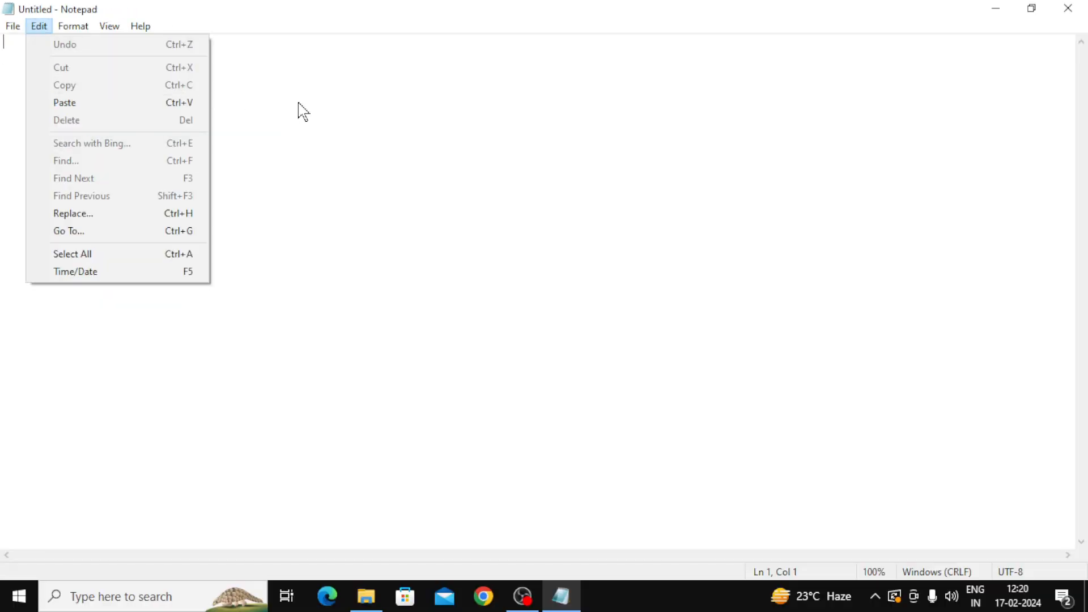
Step: Type the first five names on separate lines: riya, priya, punam, mohan, sohan
{"action": "left_click", "coordinate": [602, 219]}
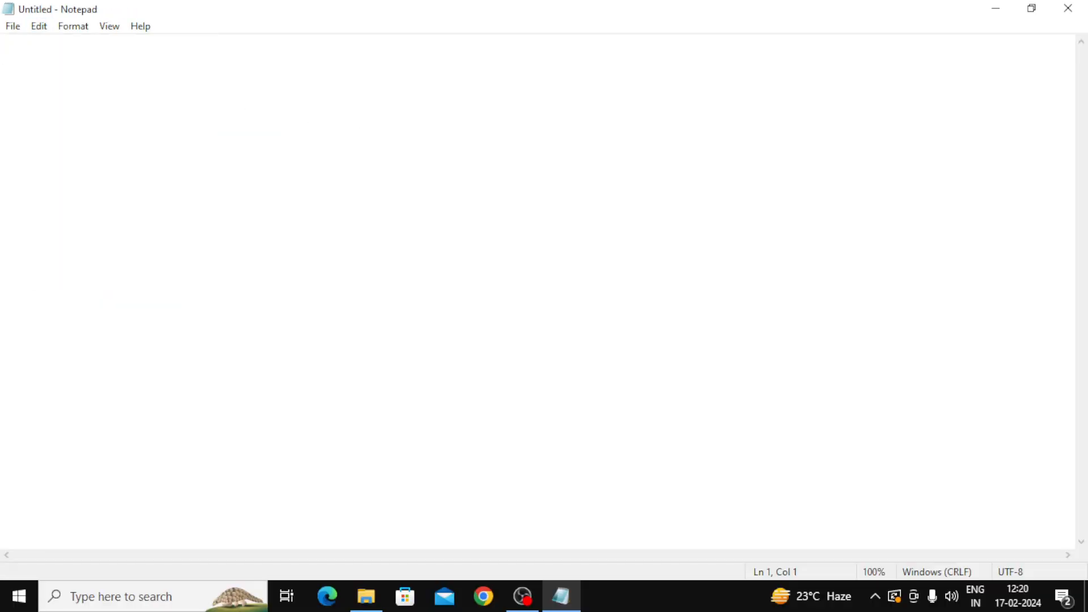
{"action": "type", "text": "riya"}
{"action": "key", "text": "Return"}
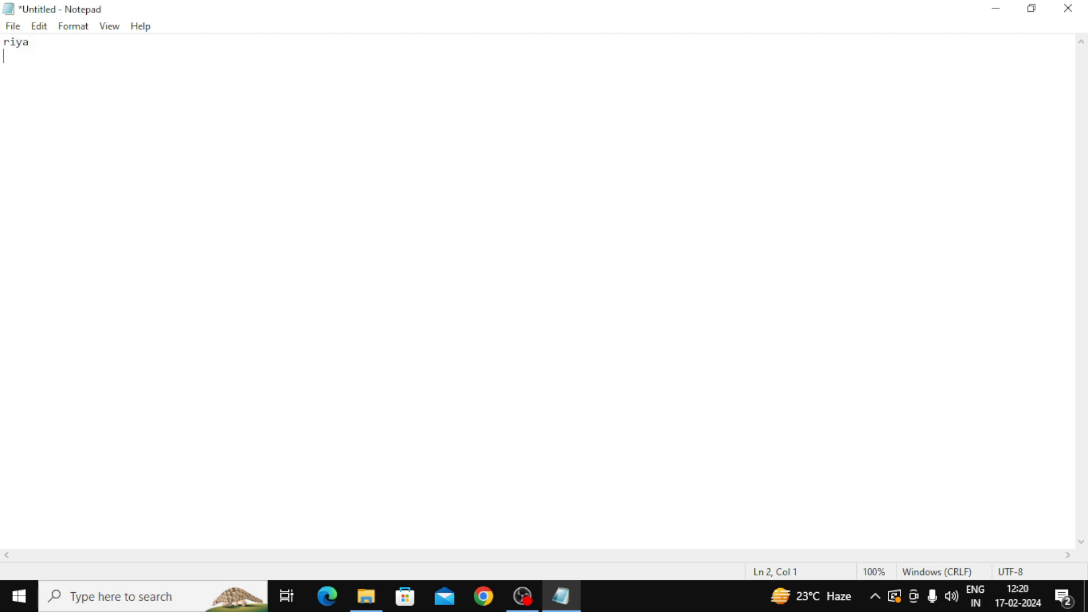
{"action": "type", "text": "prut"}
{"action": "key", "text": "BackSpace"}
{"action": "key", "text": "BackSpace"}
{"action": "type", "text": "iya"}
{"action": "key", "text": "Return"}
{"action": "type", "text": "punam"}
{"action": "key", "text": "Return"}
{"action": "type", "text": "moh"}
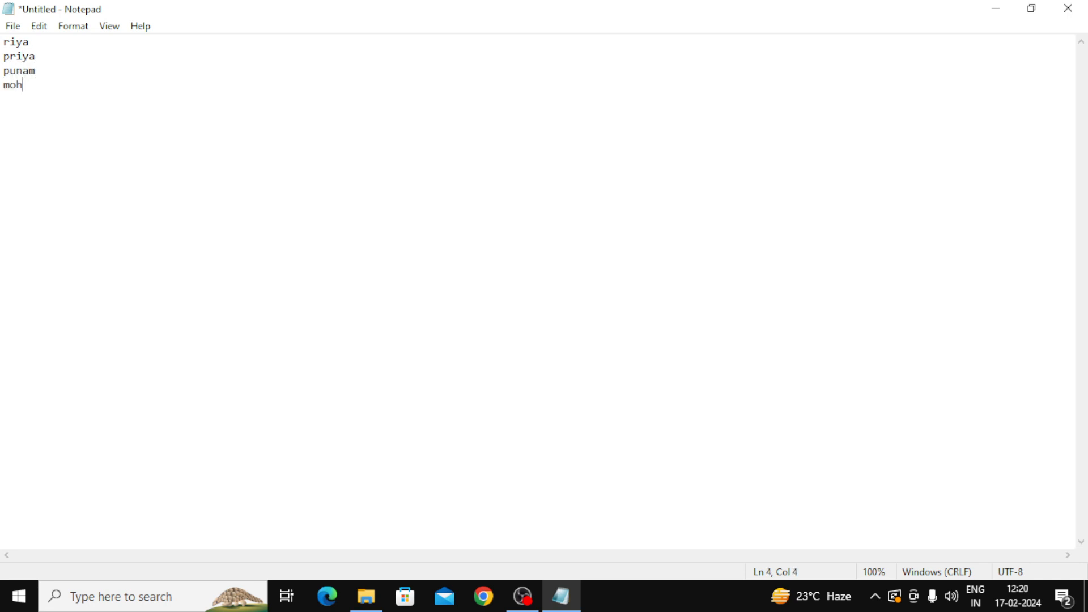
{"action": "type", "text": "an"}
{"action": "key", "text": "Return"}
{"action": "type", "text": "sohan"}
Step: Add the remaining names on new lines: sita, rita, gita, sita, riya
{"action": "key", "text": "Return"}
{"action": "type", "text": "sita"}
{"action": "key", "text": "Return"}
{"action": "type", "text": "ri"}
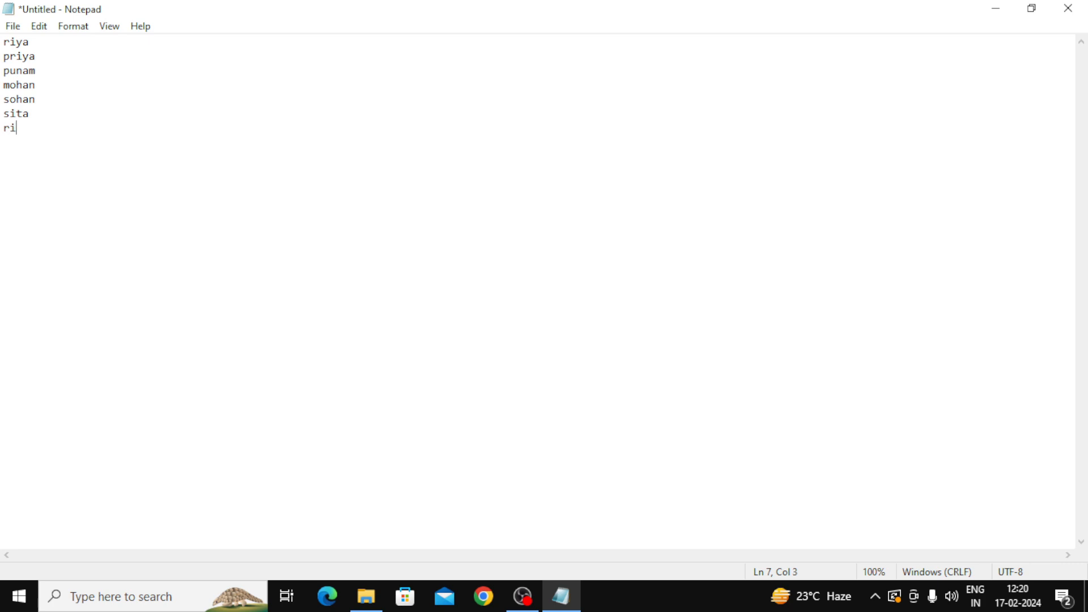
{"action": "type", "text": "ta"}
{"action": "key", "text": "Return"}
{"action": "type", "text": "gita"}
{"action": "key", "text": "Return"}
{"action": "type", "text": "sita"}
{"action": "key", "text": "Return"}
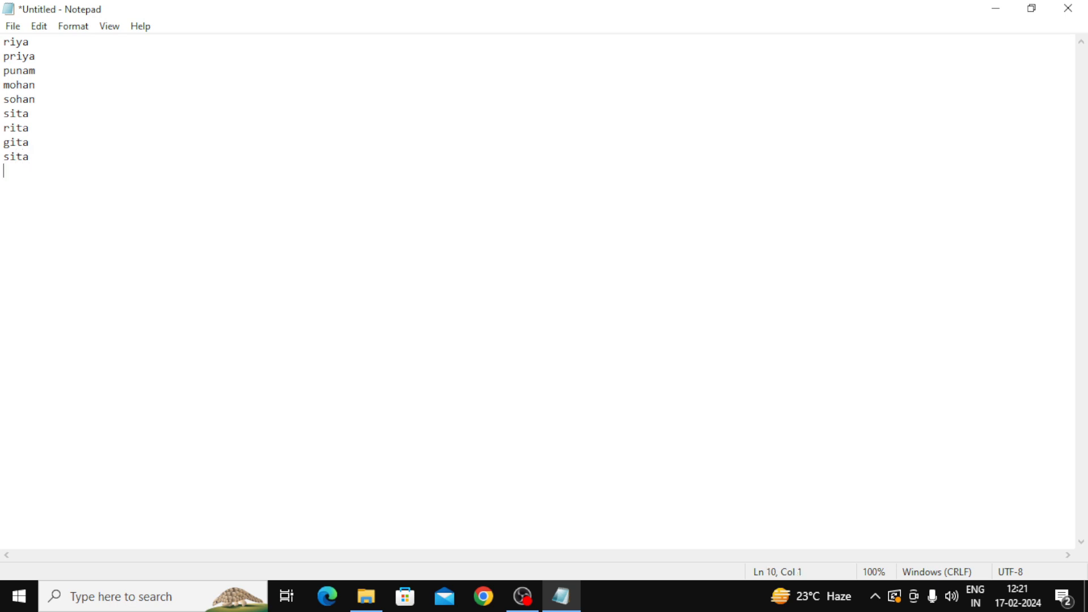
{"action": "type", "text": "riya"}
Step: Toggle the last change with Edit > Undo and Ctrl+Z until the full name list returns
{"action": "left_click", "coordinate": [47, 35]}
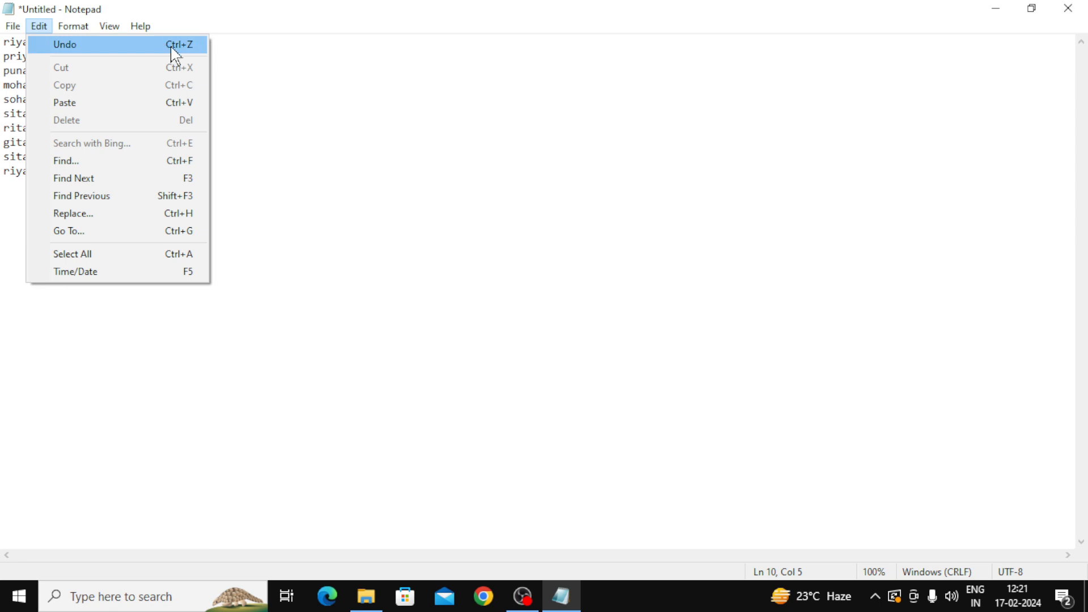
{"action": "left_click", "coordinate": [91, 51]}
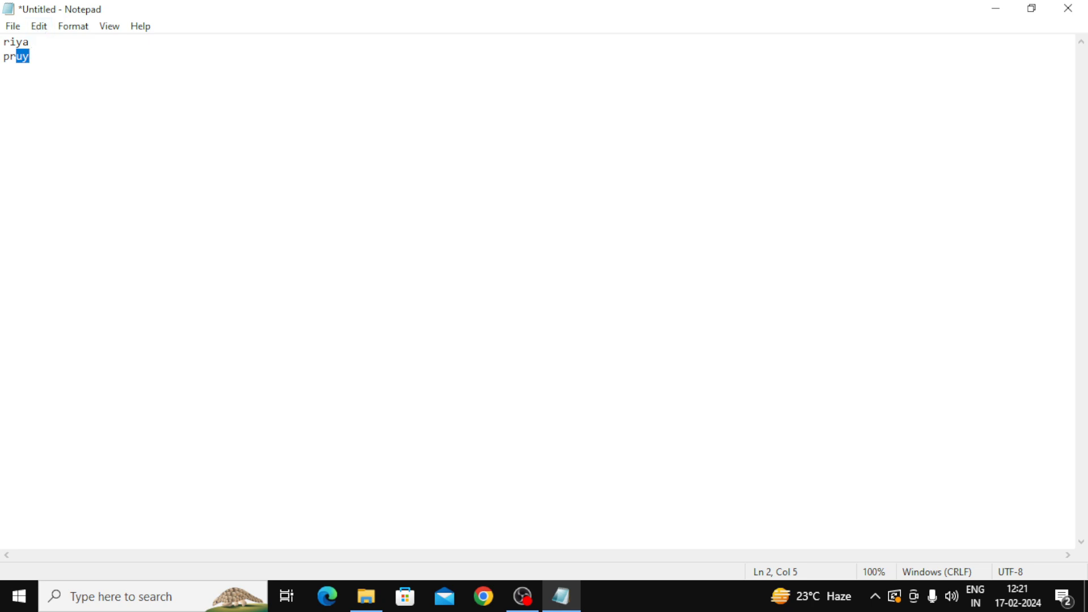
{"action": "key", "text": "ctrl+z"}
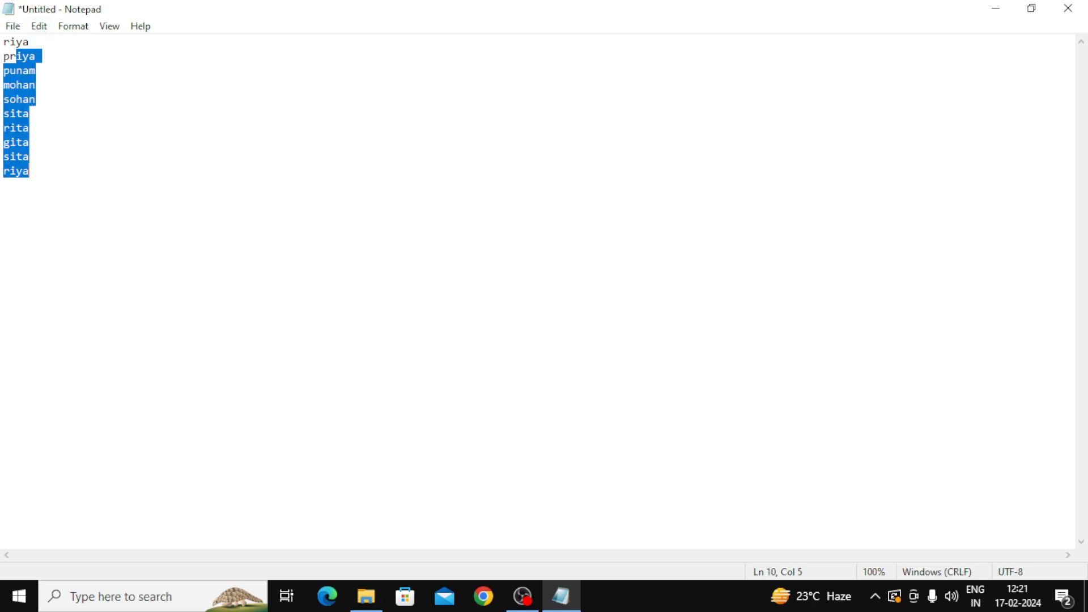
{"action": "left_click", "coordinate": [30, 128]}
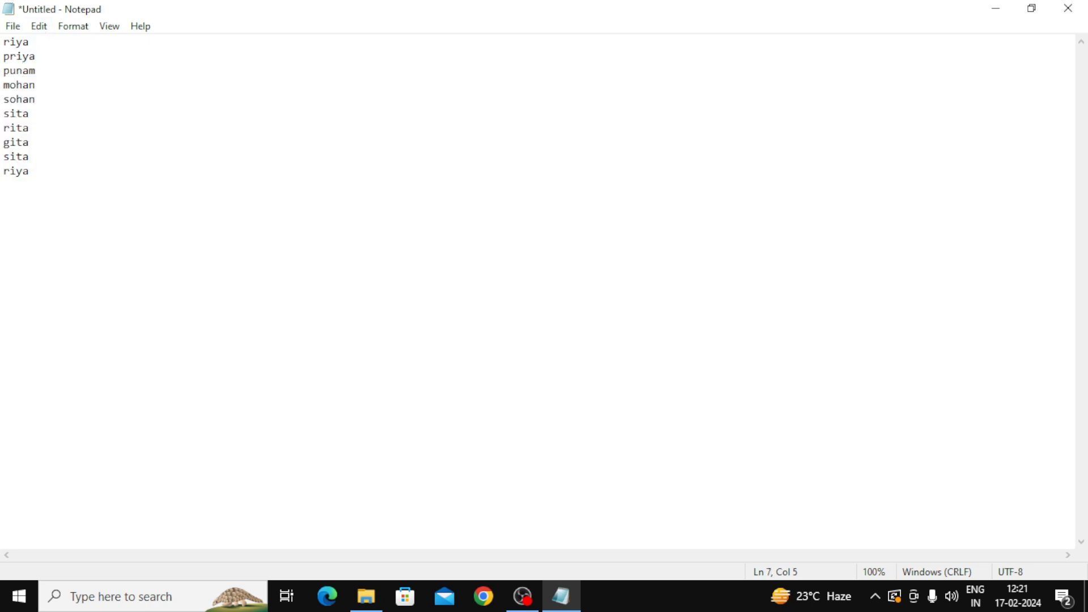
{"action": "key", "text": "ctrl+z"}
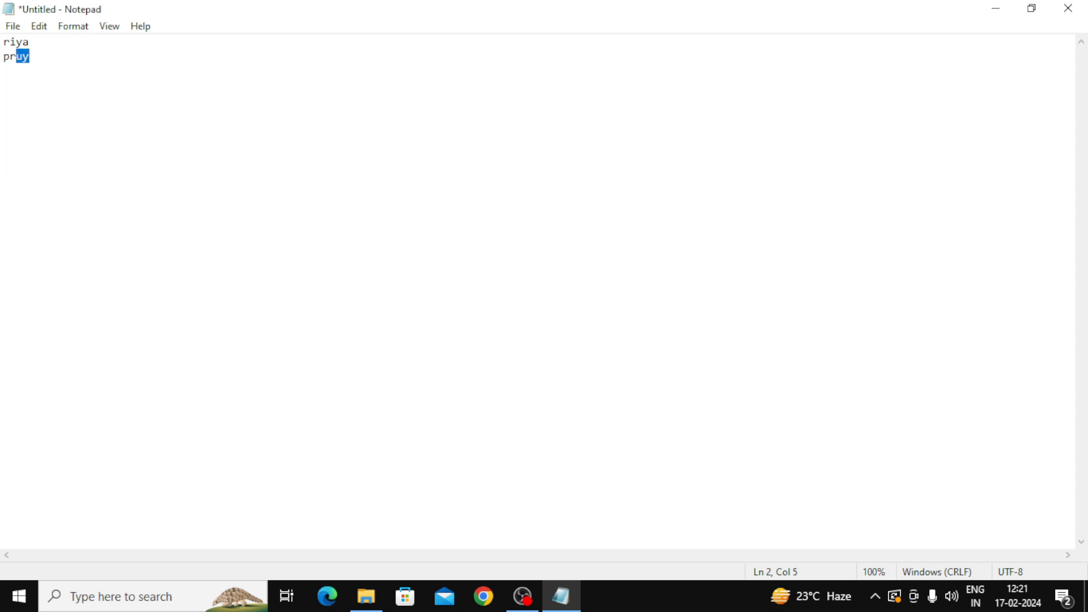
{"action": "key", "text": "ctrl+z"}
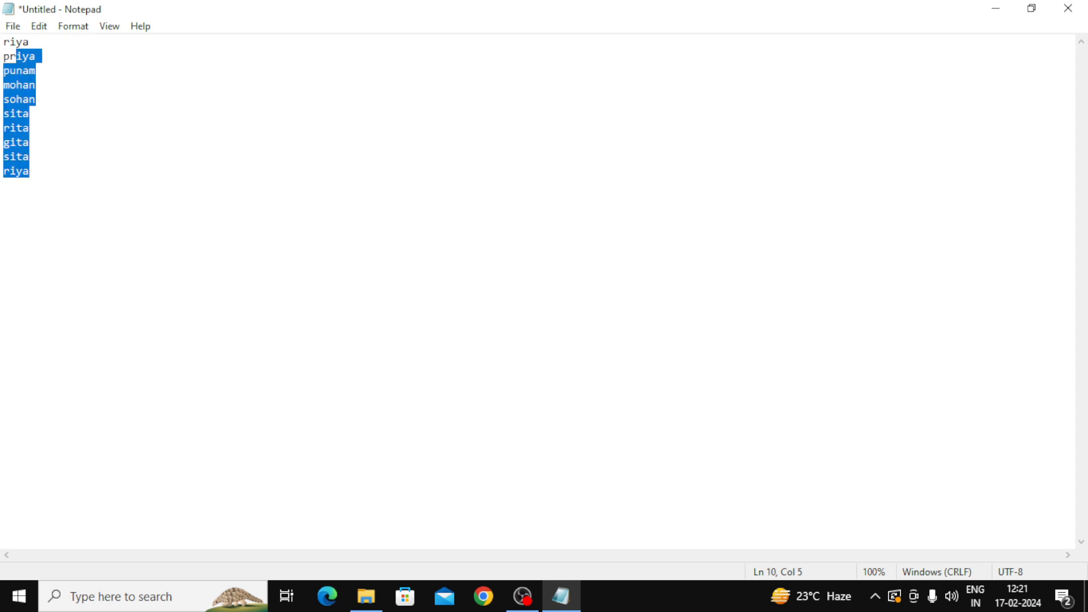
{"action": "left_click", "coordinate": [29, 113]}
Step: Add three lines below the last riya: sjkgfief, ljhfouiherfg and klhfgiu
{"action": "left_click", "coordinate": [29, 171]}
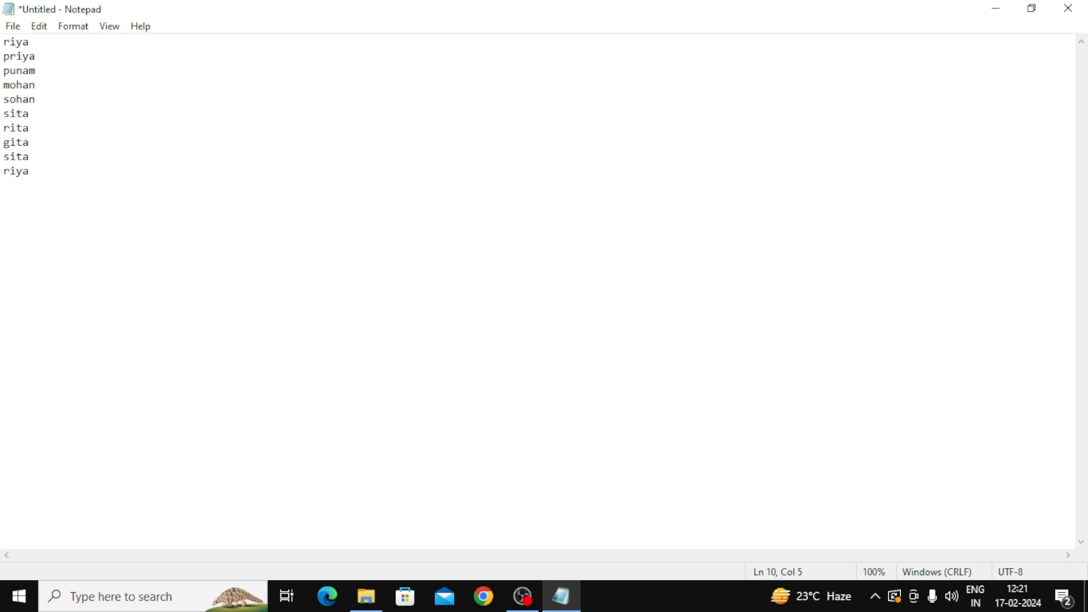
{"action": "key", "text": "Return"}
{"action": "type", "text": "sjkgfief"}
{"action": "key", "text": "Return"}
{"action": "type", "text": "ljhfouiherfg"}
{"action": "key", "text": "Return"}
{"action": "type", "text": "klhfgiu"}
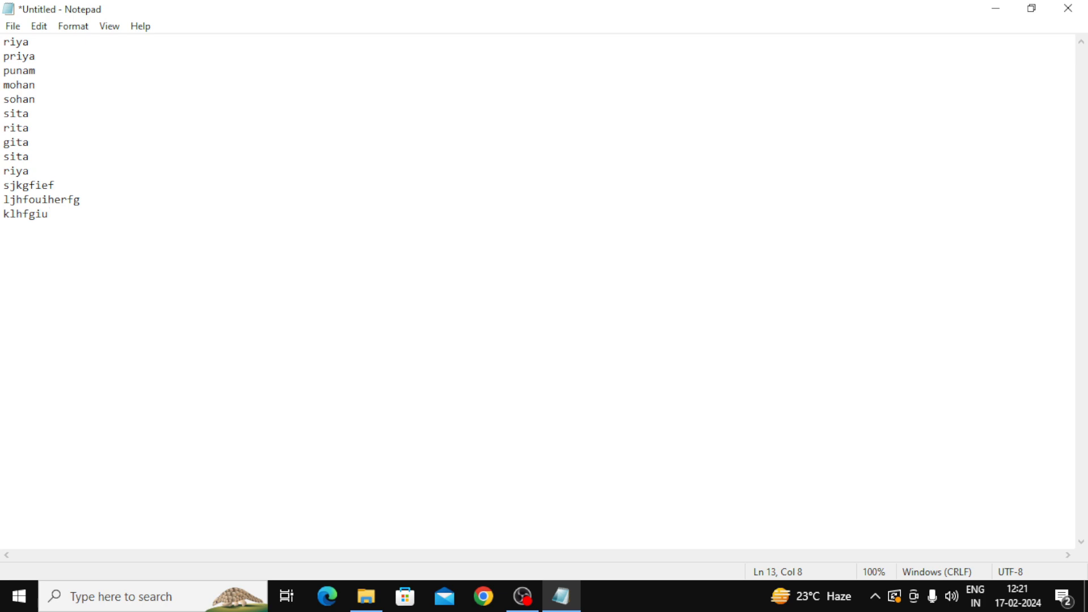
Step: Undo and redo the new typing so all thirteen lines remain, then deselect the text
{"action": "key", "text": "ctrl+z"}
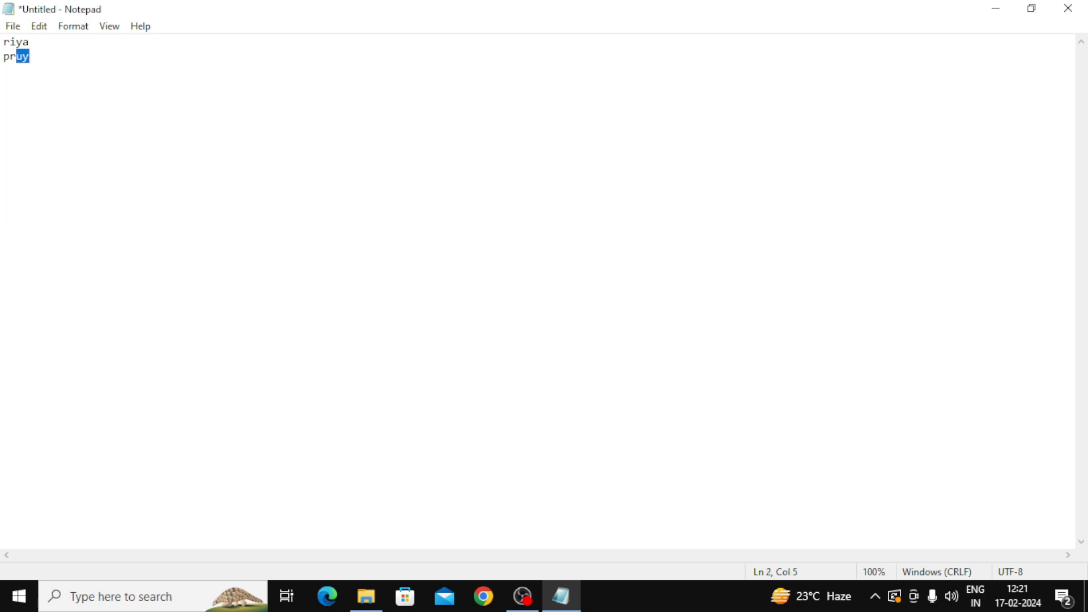
{"action": "key", "text": "ctrl+z"}
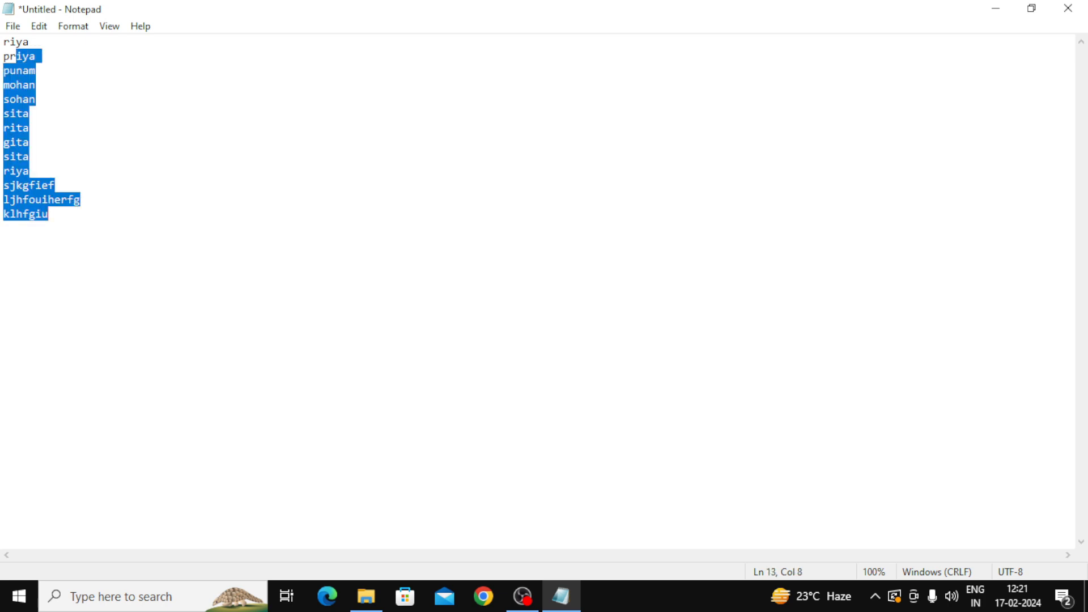
{"action": "left_click", "coordinate": [29, 156]}
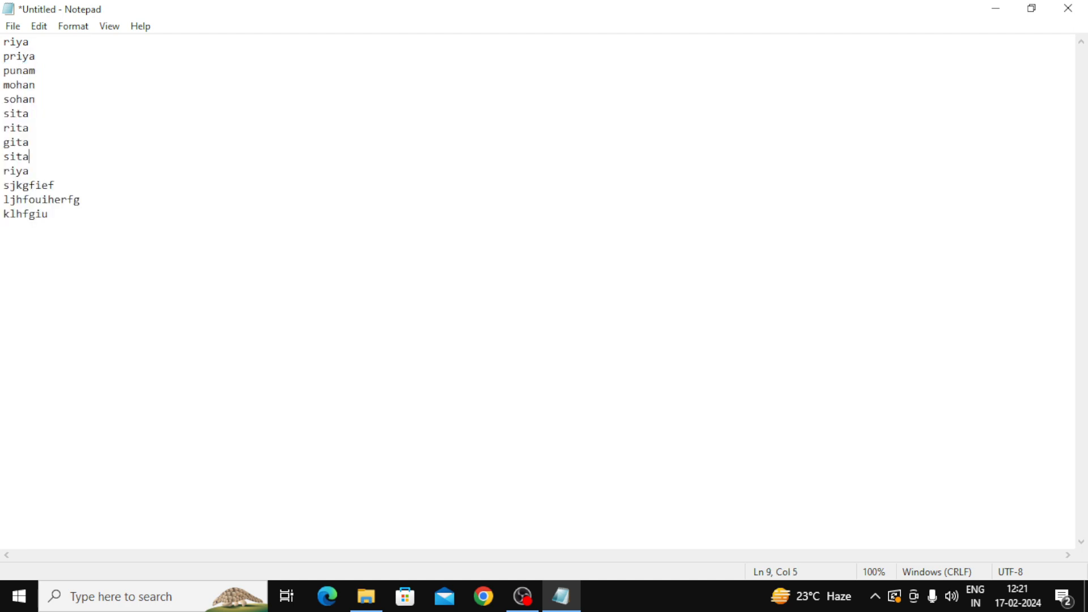
{"action": "left_click", "coordinate": [74, 26]}
{"action": "mouse_move", "coordinate": [39, 29]}
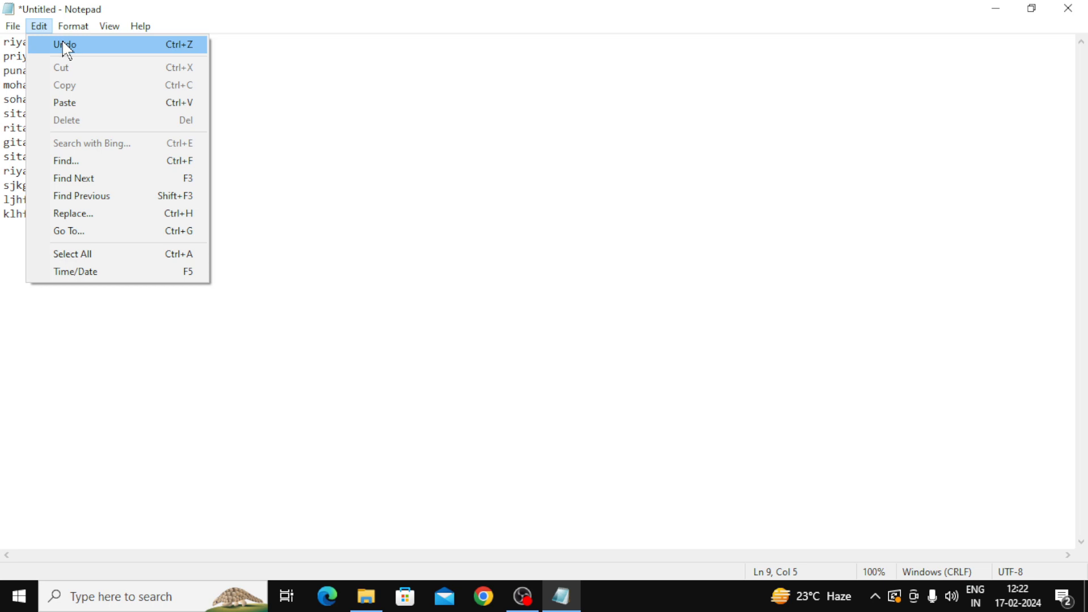
Step: Undo twice to bring back the full list of names
{"action": "left_click", "coordinate": [35, 99]}
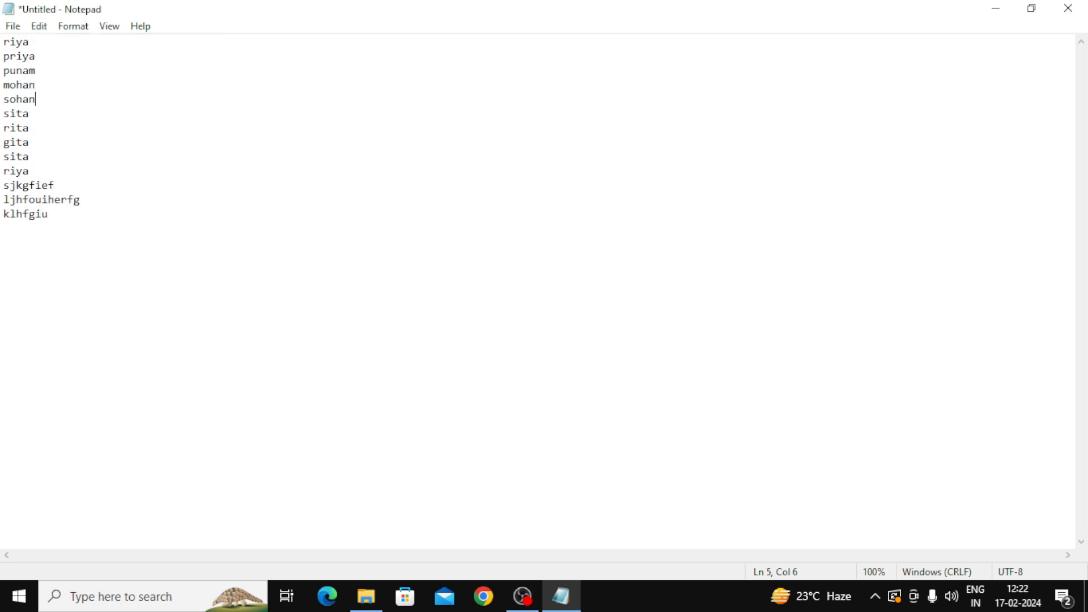
{"action": "key", "text": "ctrl+z"}
{"action": "key", "text": "ctrl+z"}
{"action": "key", "text": "ctrl+z"}
{"action": "key", "text": "ctrl+z"}
{"action": "key", "text": "ctrl+z"}
{"action": "key", "text": "ctrl+z"}
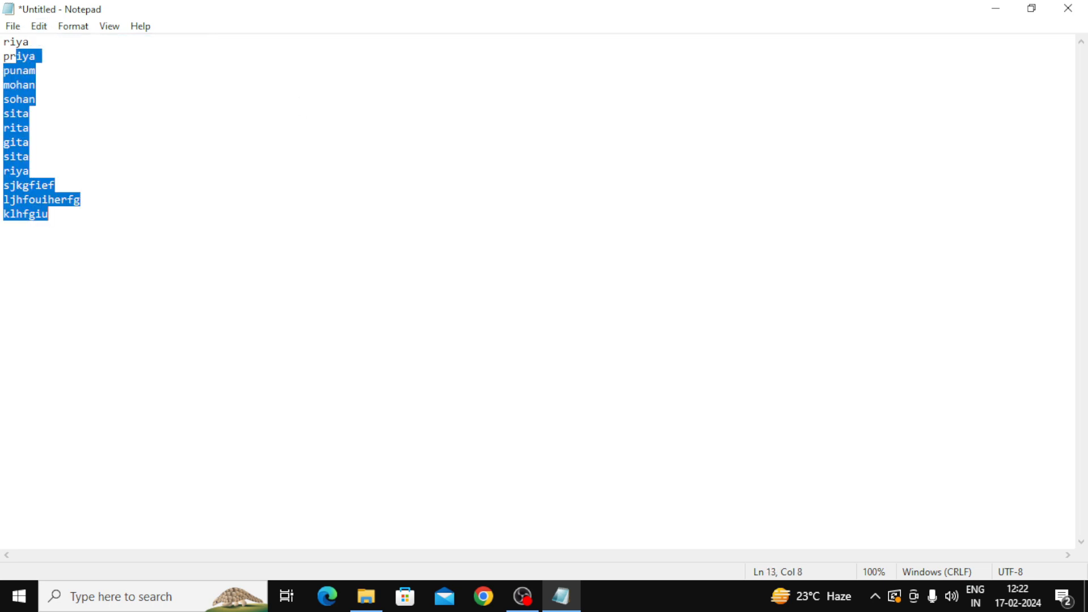
{"action": "key", "text": "ctrl+z"}
{"action": "key", "text": "ctrl+z"}
{"action": "left_click", "coordinate": [39, 26]}
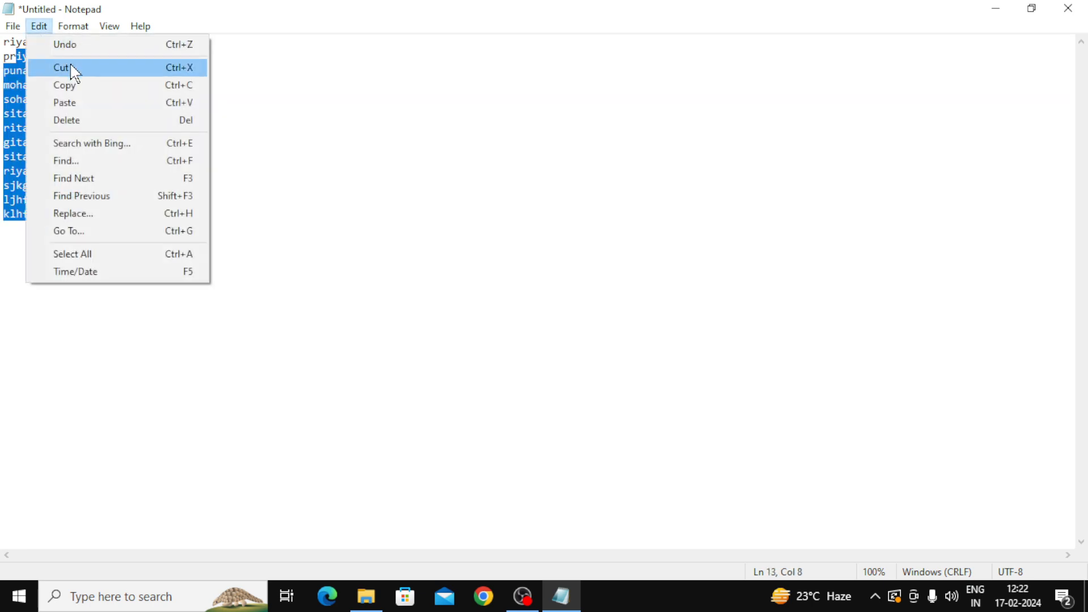
{"action": "left_click", "coordinate": [233, 112]}
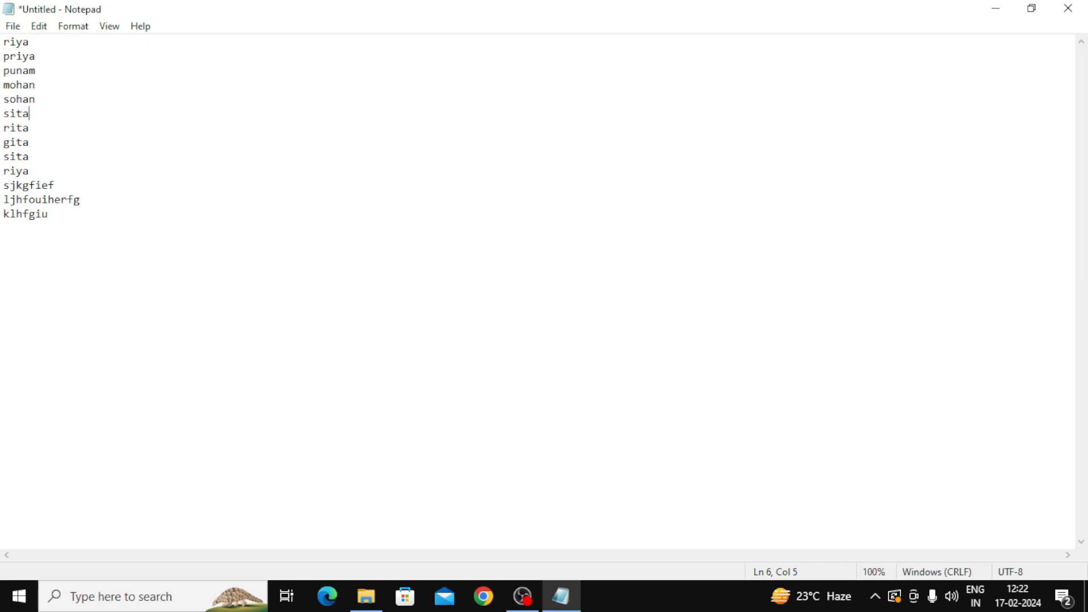
Step: Select sohan on line 5 and cut it with Edit > Cut
{"action": "key", "text": "Up"}
{"action": "key", "text": "End"}
{"action": "key", "text": "shift+Home"}
{"action": "key", "text": "super+c"}
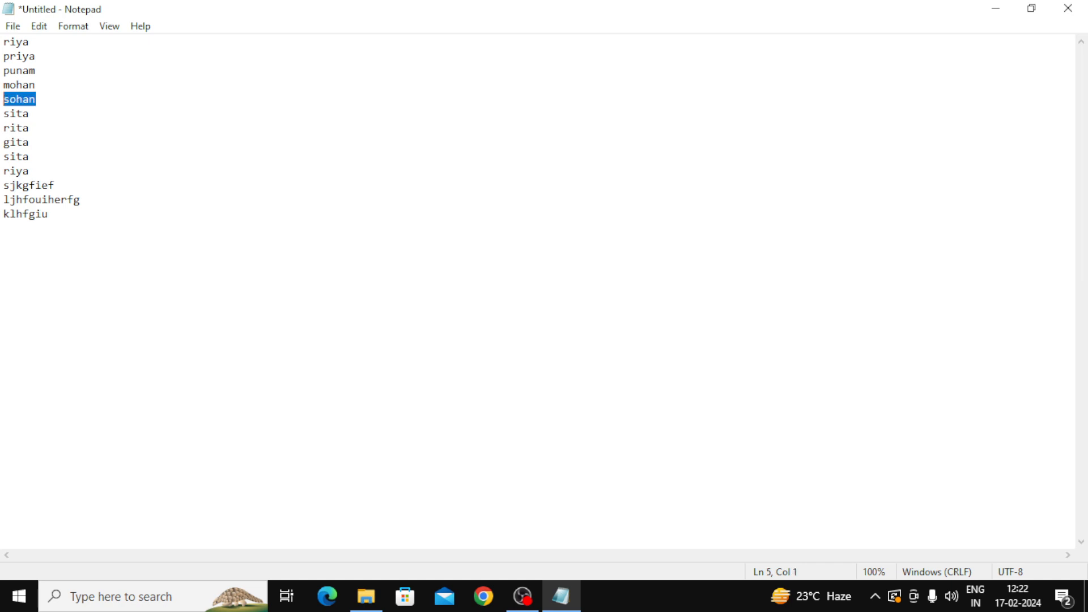
{"action": "left_click", "coordinate": [45, 29]}
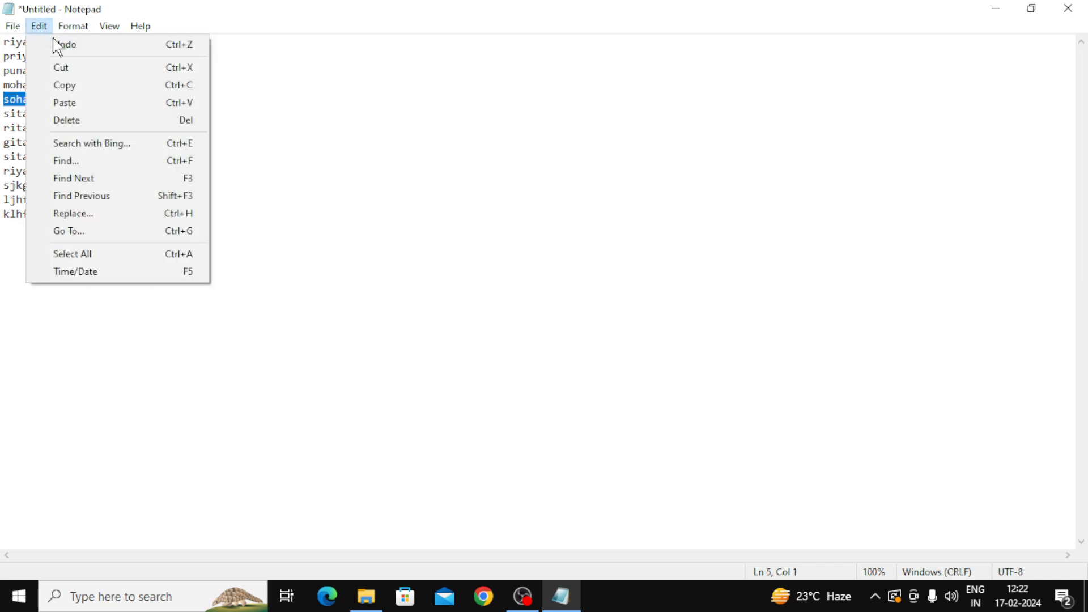
{"action": "left_click", "coordinate": [65, 68]}
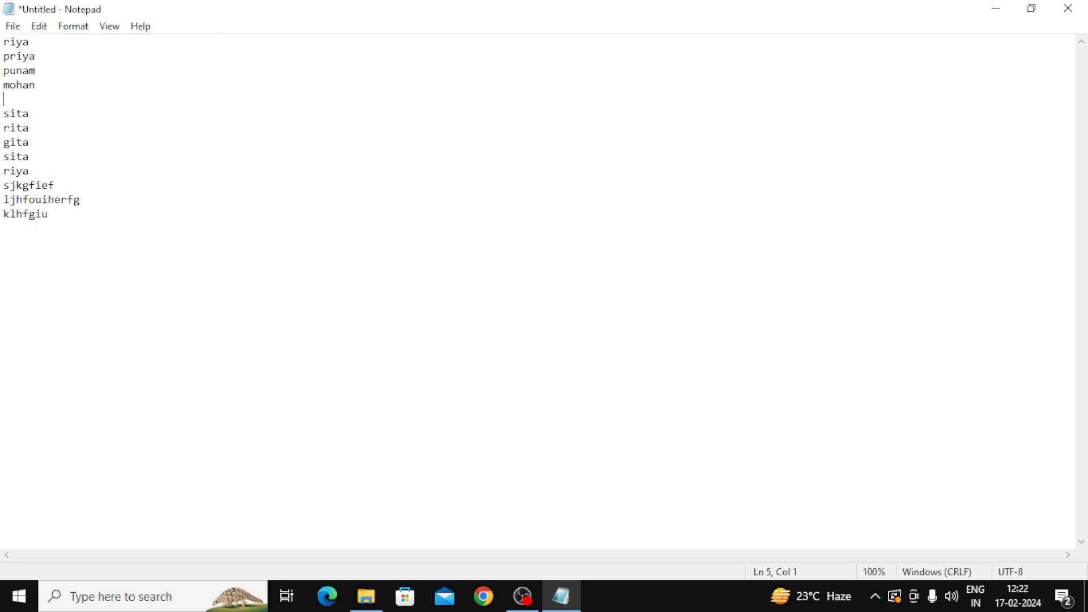
Step: Place the caret on the now-empty line 5 between mohan and sita
{"action": "left_click", "coordinate": [29, 113]}
{"action": "double_click", "coordinate": [27, 114]}
{"action": "left_click", "coordinate": [30, 113]}
{"action": "left_click", "coordinate": [5, 99]}
{"action": "left_click", "coordinate": [29, 113]}
{"action": "double_click", "coordinate": [27, 113]}
{"action": "left_click", "coordinate": [5, 99]}
Step: Paste sohan repeatedly onto line 5 with Edit > Paste and Ctrl+V, 23 copies in a row
{"action": "left_click", "coordinate": [39, 27]}
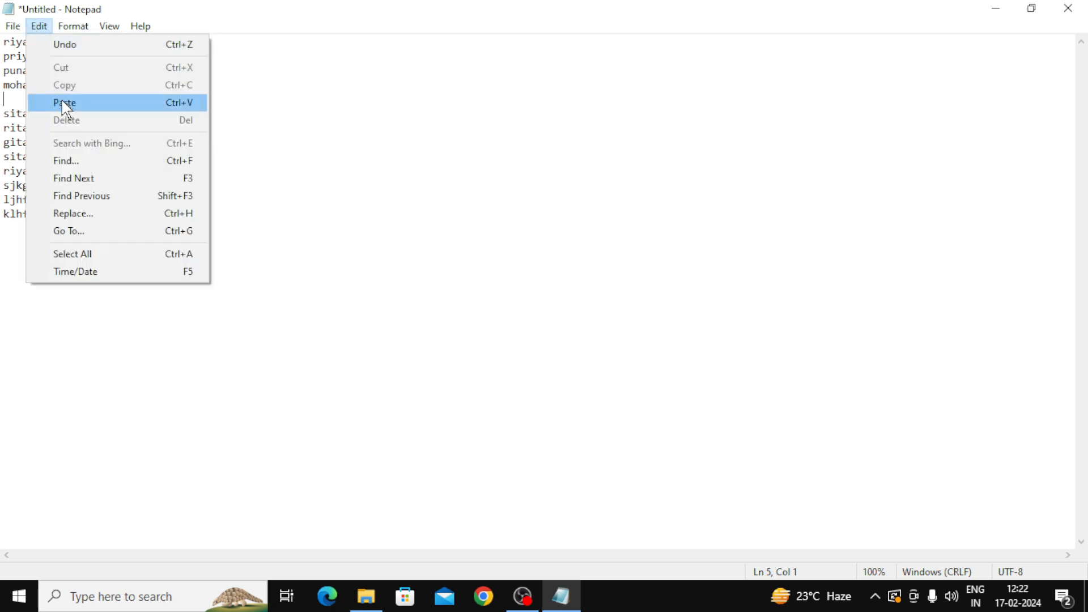
{"action": "left_click", "coordinate": [66, 105]}
{"action": "left_click", "coordinate": [40, 26]}
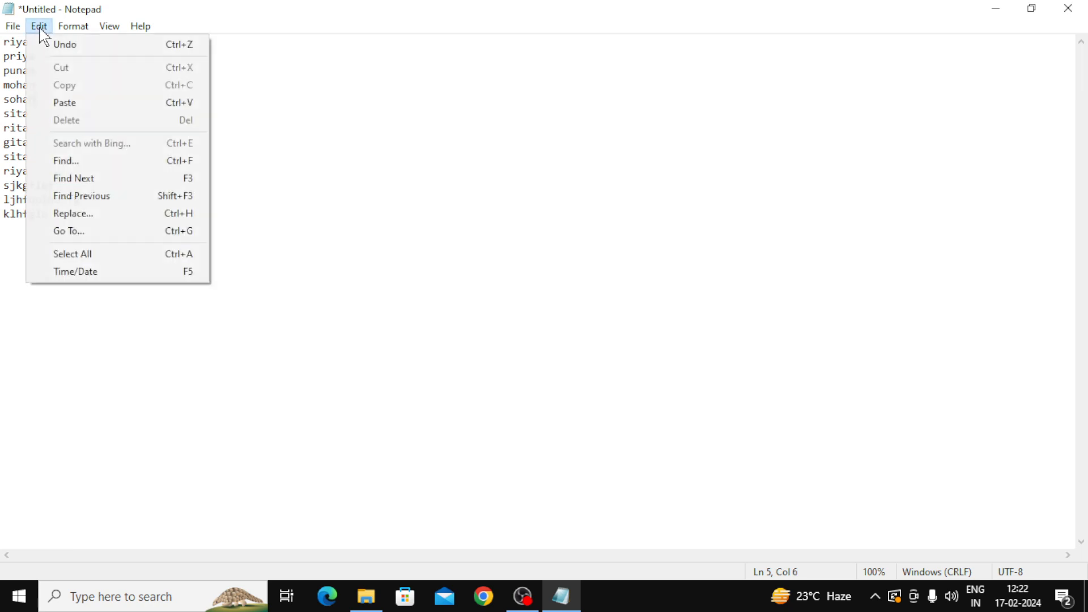
{"action": "left_click", "coordinate": [68, 104]}
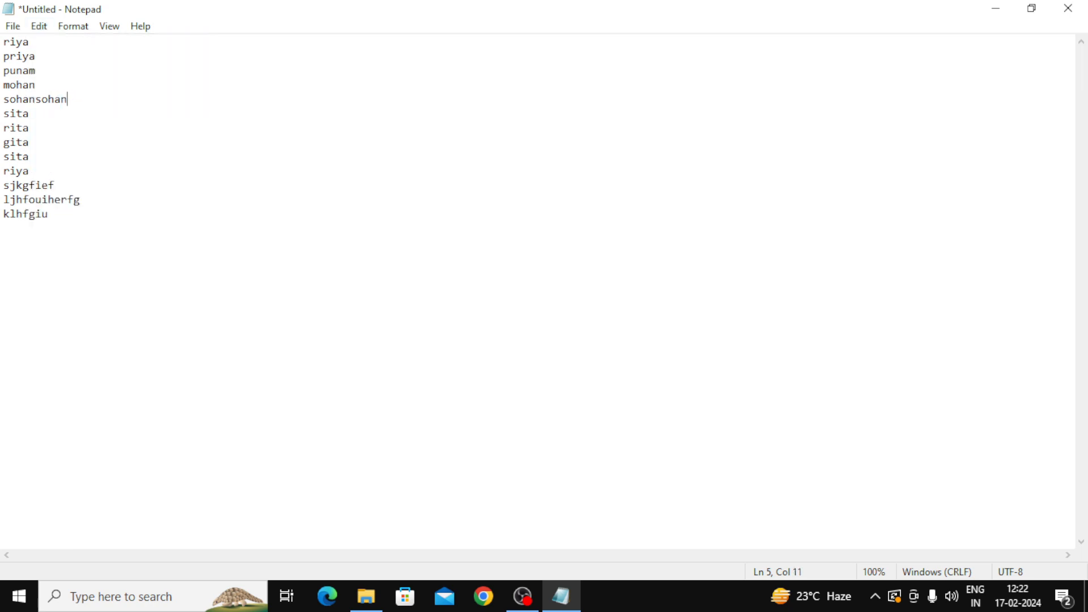
{"action": "key", "text": "ctrl+v"}
{"action": "key", "text": "ctrl+v"}
{"action": "key", "text": "ctrl+v"}
{"action": "key", "text": "ctrl+v"}
{"action": "key", "text": "ctrl+v"}
{"action": "key", "text": "ctrl+v"}
{"action": "key", "text": "ctrl+v"}
{"action": "key", "text": "ctrl+v"}
{"action": "key", "text": "ctrl+v"}
{"action": "key", "text": "ctrl+v"}
{"action": "key", "text": "ctrl+v"}
{"action": "key", "text": "ctrl+v"}
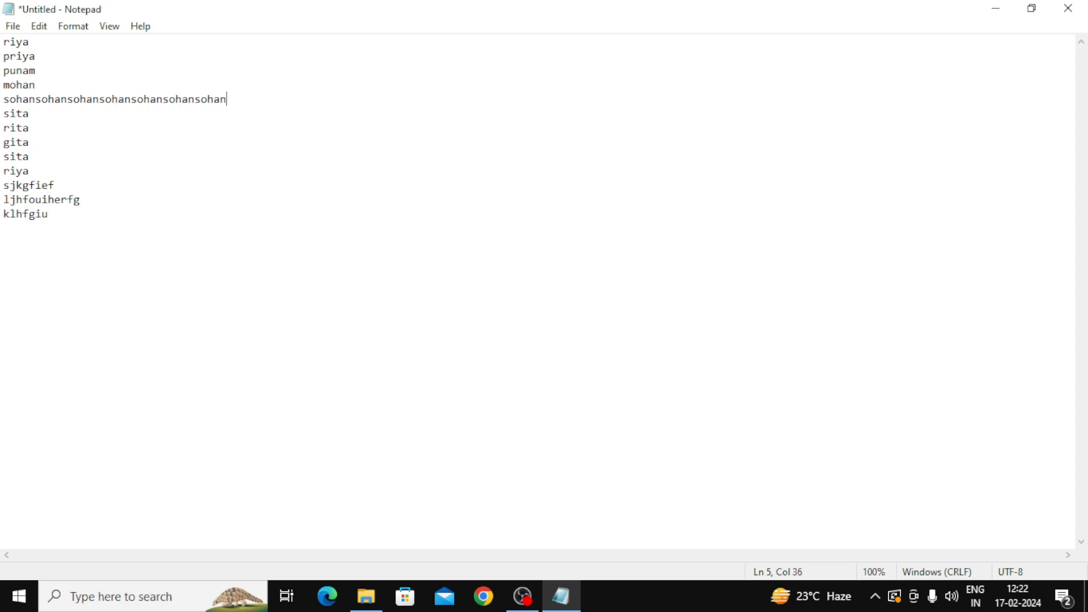
{"action": "key", "text": "ctrl+v"}
{"action": "key", "text": "ctrl+v"}
{"action": "key", "text": "ctrl+v"}
{"action": "key", "text": "ctrl+v"}
{"action": "key", "text": "ctrl+v"}
{"action": "key", "text": "ctrl+v"}
{"action": "key", "text": "ctrl+v"}
{"action": "key", "text": "ctrl+v"}
{"action": "key", "text": "ctrl+v"}
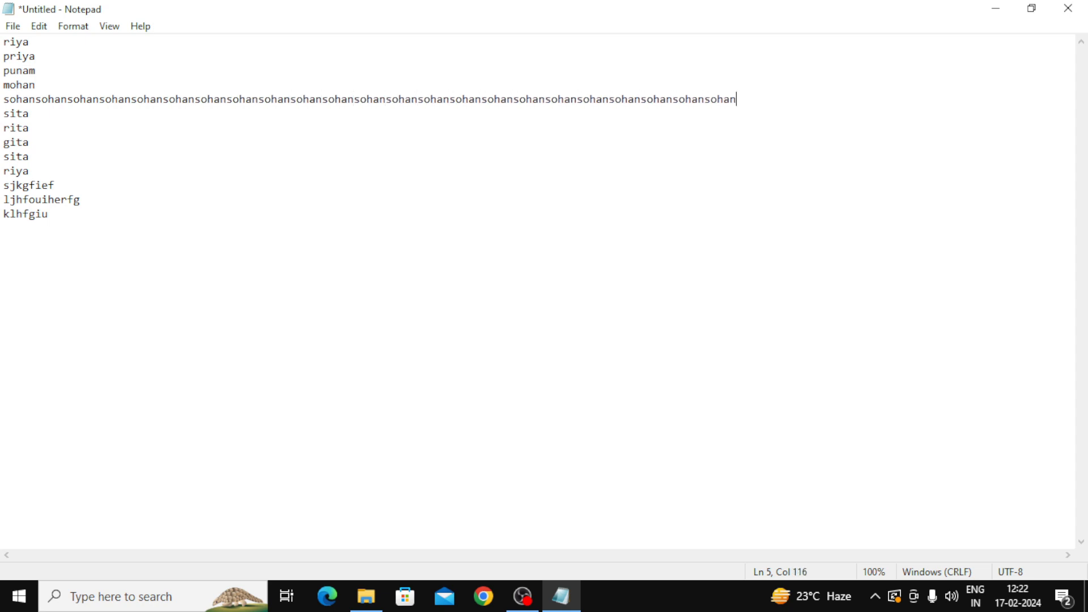
Step: Select rita on line 7 and copy it with Edit > Copy
{"action": "left_click", "coordinate": [43, 29]}
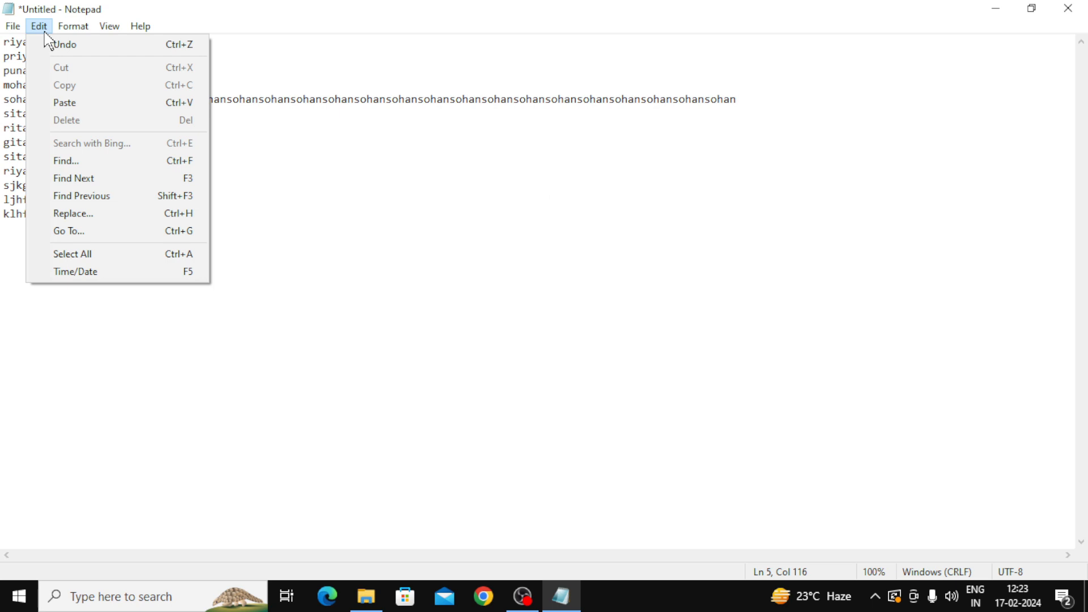
{"action": "left_click", "coordinate": [267, 232]}
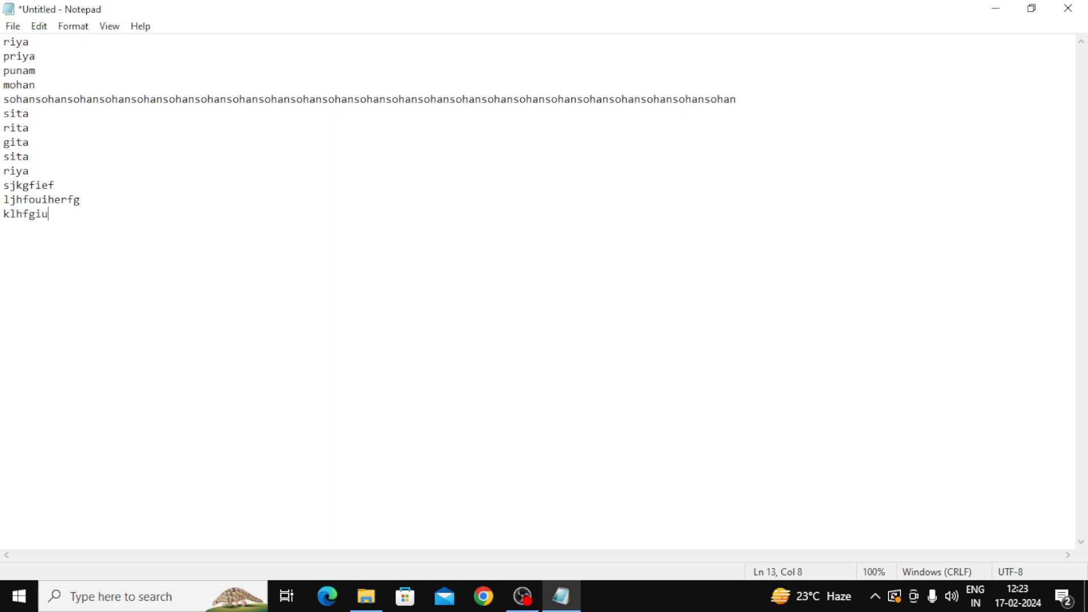
{"action": "left_click_drag", "start_coordinate": [31, 129], "coordinate": [3, 129]}
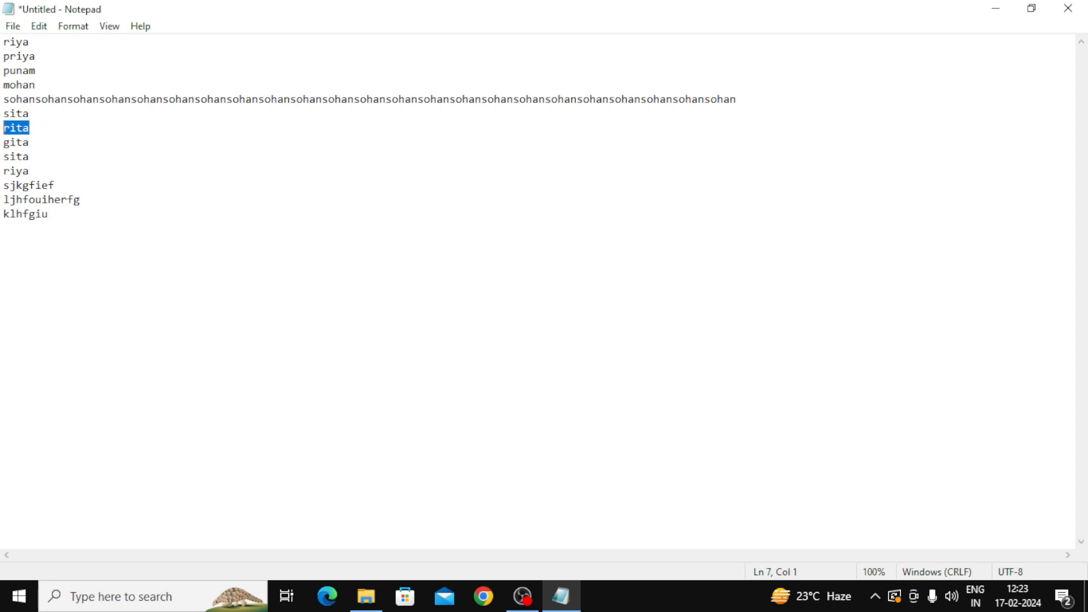
{"action": "left_click", "coordinate": [39, 29]}
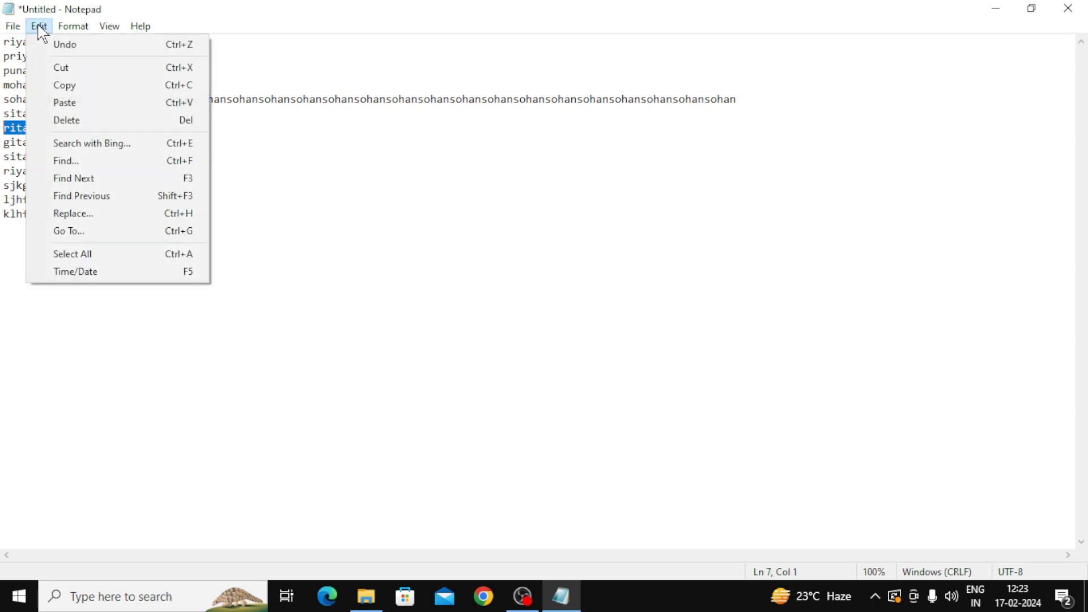
{"action": "left_click", "coordinate": [67, 87]}
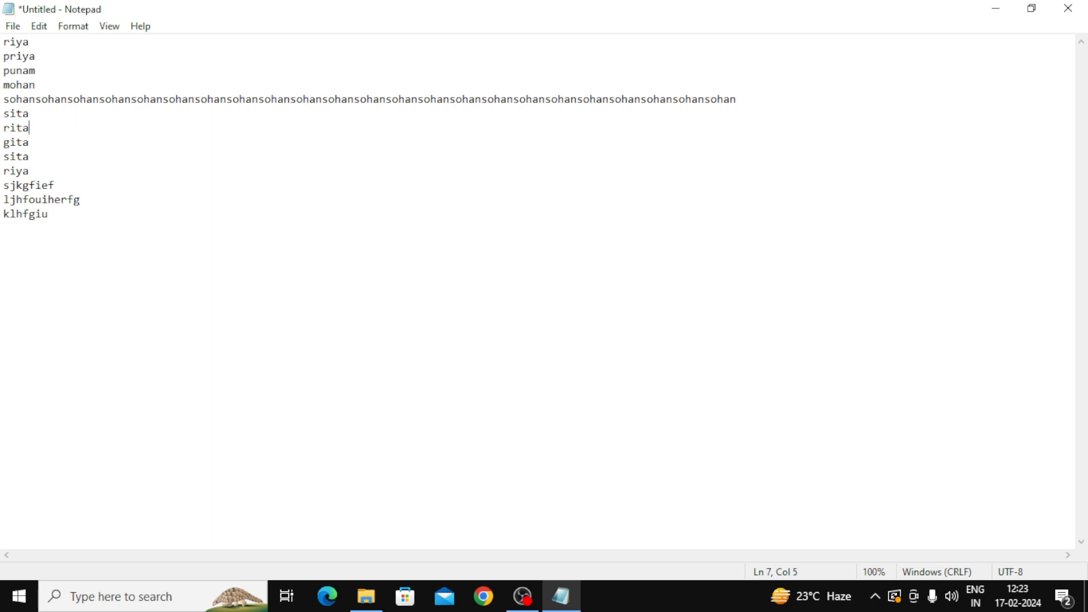
Step: Paste rita repeatedly at the end of line 7, 19 copies in total
{"action": "key", "text": "ctrl+v"}
{"action": "key", "text": "ctrl+v"}
{"action": "key", "text": "ctrl+v"}
{"action": "key", "text": "ctrl+v"}
{"action": "key", "text": "ctrl+v"}
{"action": "key", "text": "ctrl+v"}
{"action": "key", "text": "ctrl+v"}
{"action": "key", "text": "ctrl+v"}
{"action": "key", "text": "ctrl+v"}
{"action": "key", "text": "ctrl+v"}
{"action": "key", "text": "ctrl+v"}
{"action": "key", "text": "ctrl+v"}
{"action": "key", "text": "ctrl+v"}
{"action": "key", "text": "ctrl+v"}
{"action": "key", "text": "ctrl+v"}
{"action": "key", "text": "ctrl+v"}
{"action": "key", "text": "ctrl+v"}
{"action": "key", "text": "ctrl+v"}
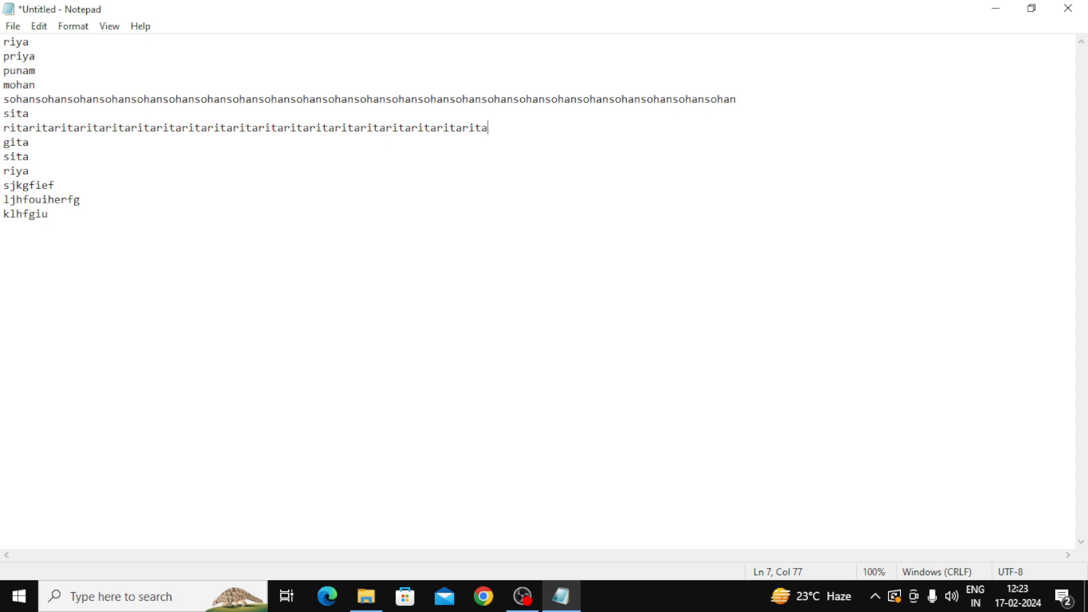
{"action": "left_click", "coordinate": [39, 27]}
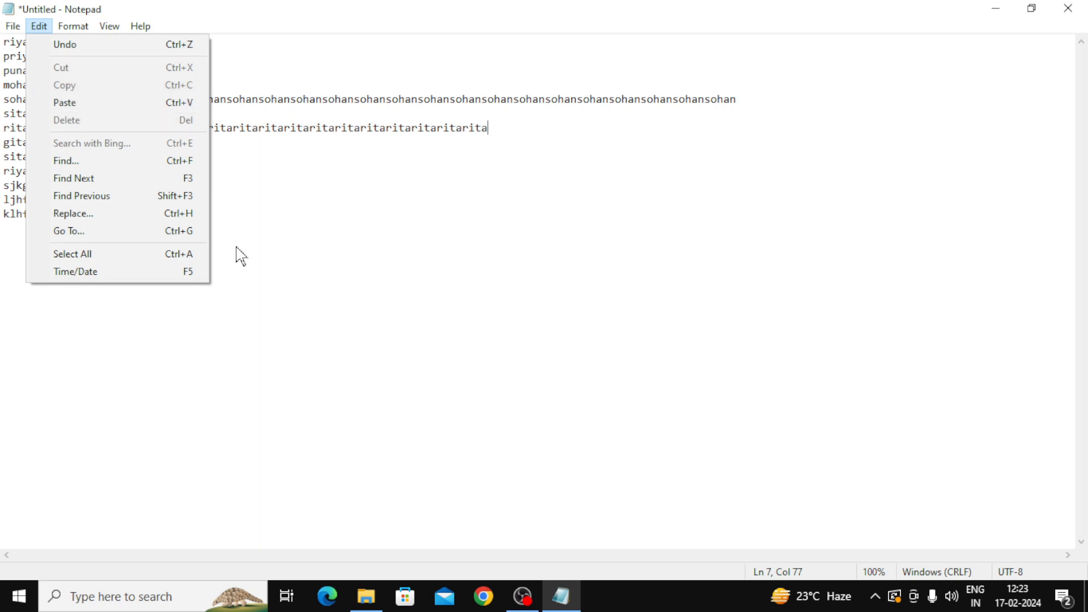
{"action": "left_click", "coordinate": [370, 310]}
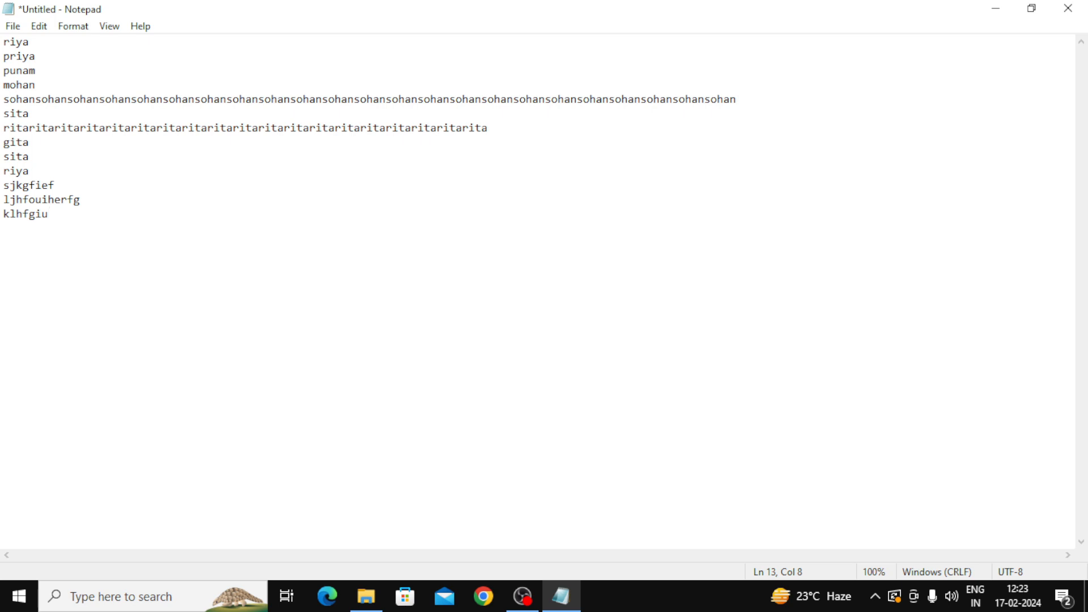
Step: Select from 'an' in mohan through the sohan run and remove it with Edit > Delete
{"action": "double_click", "coordinate": [16, 113]}
{"action": "left_click", "coordinate": [489, 128]}
{"action": "left_click_drag", "start_coordinate": [736, 99], "coordinate": [23, 85]}
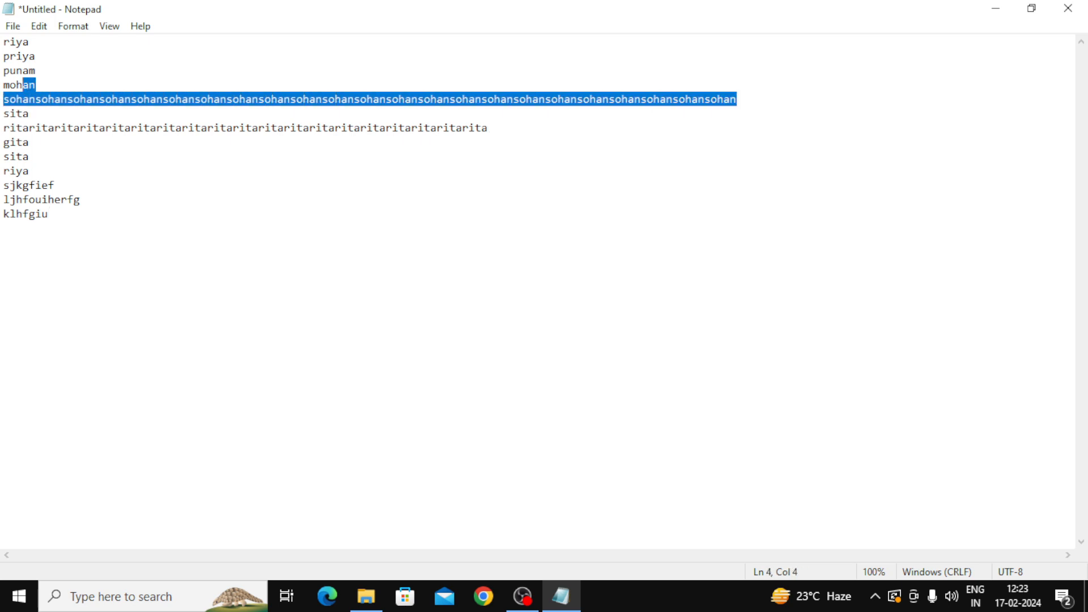
{"action": "left_click", "coordinate": [39, 26]}
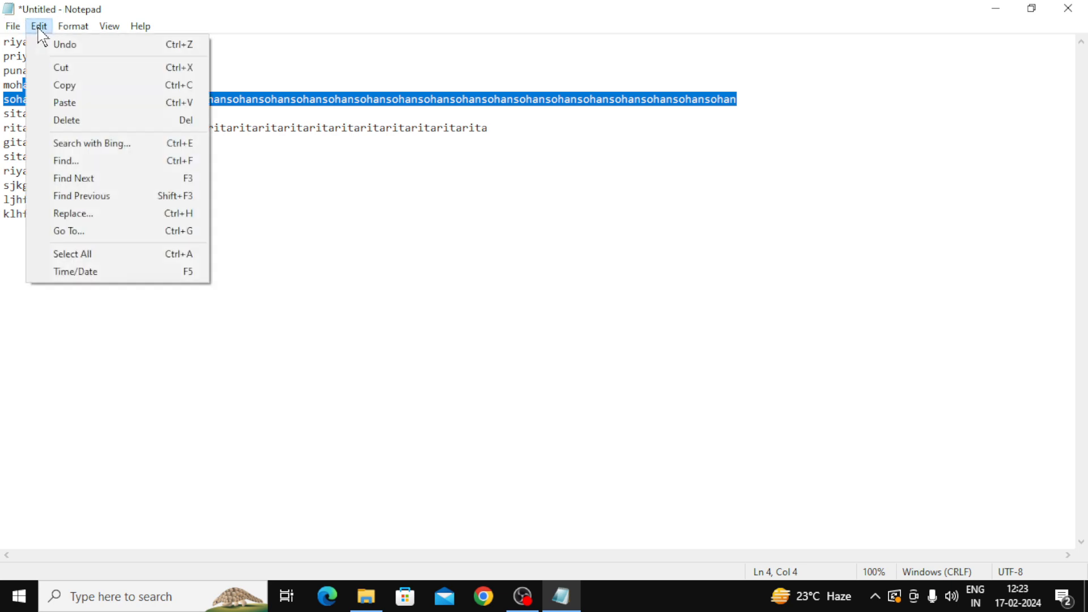
{"action": "left_click", "coordinate": [74, 122]}
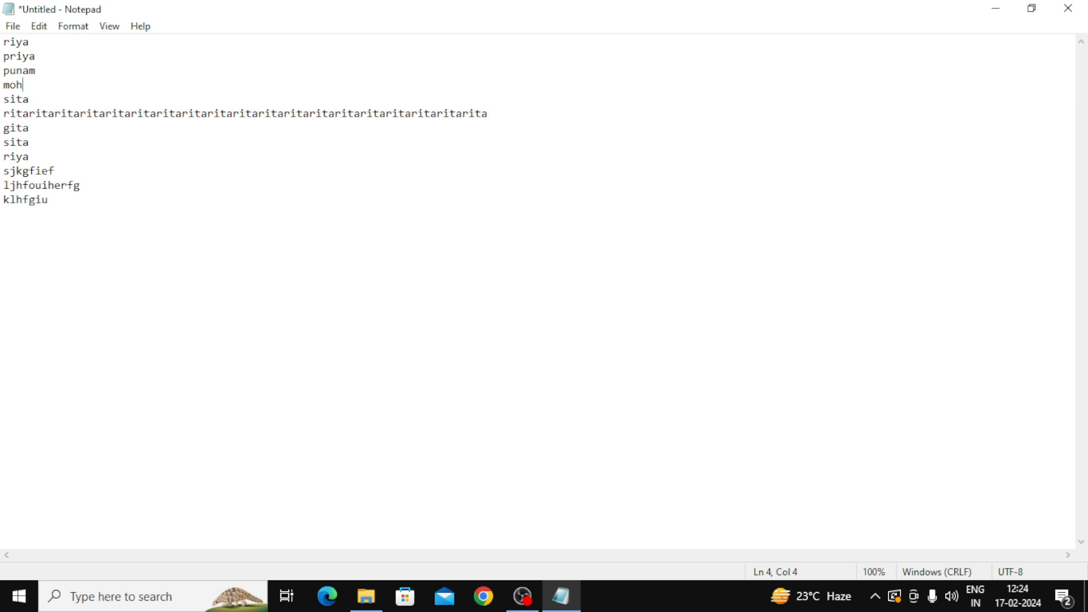
Step: Look through the Edit and Format menus without changing anything
{"action": "left_click", "coordinate": [39, 26]}
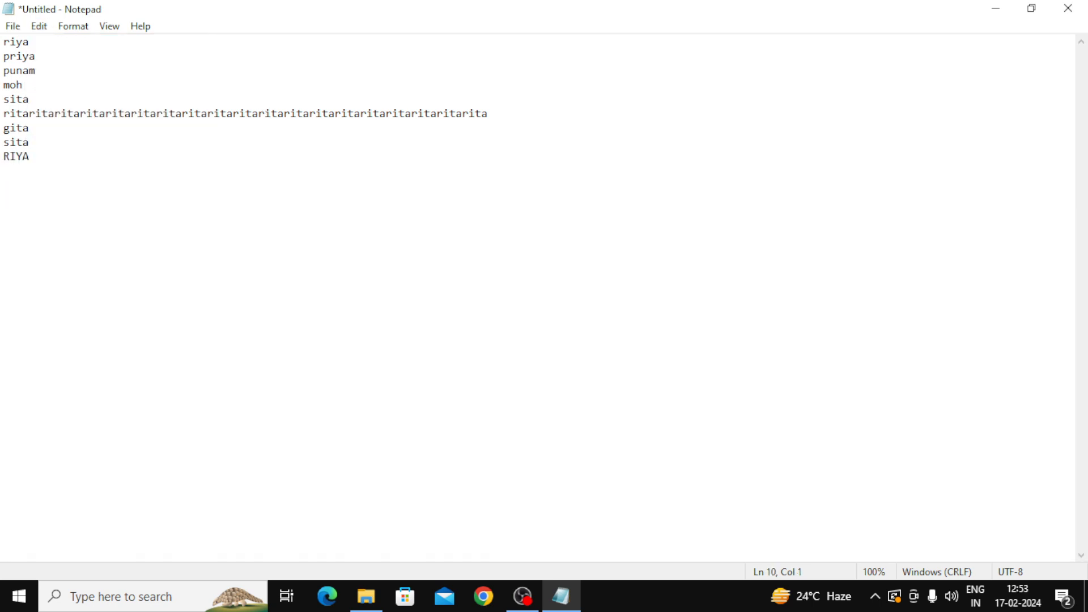
{"action": "left_click", "coordinate": [46, 32]}
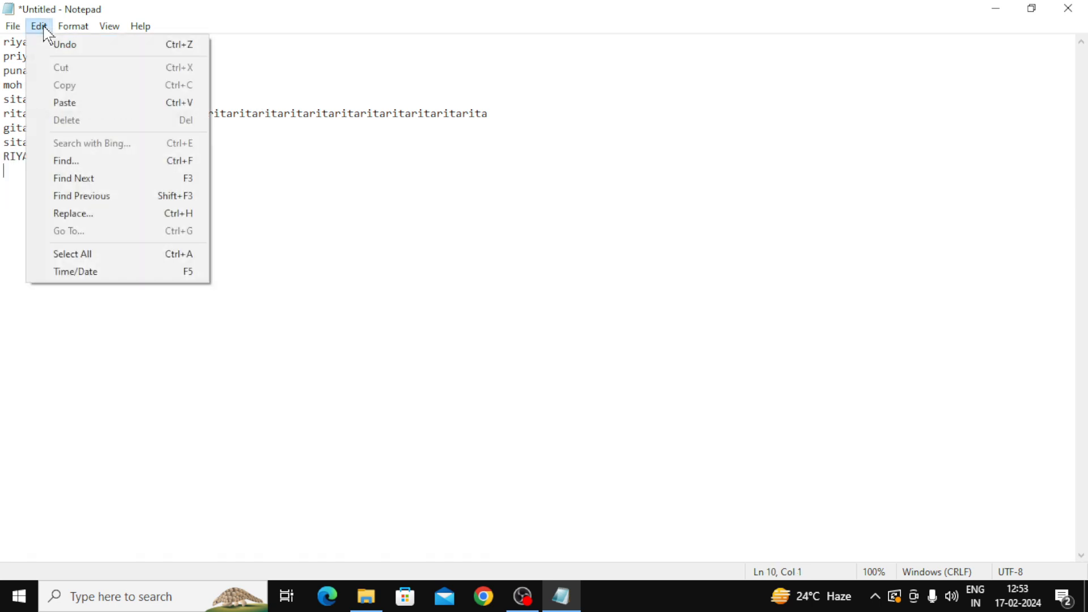
{"action": "left_click", "coordinate": [73, 27]}
{"action": "mouse_move", "coordinate": [40, 28]}
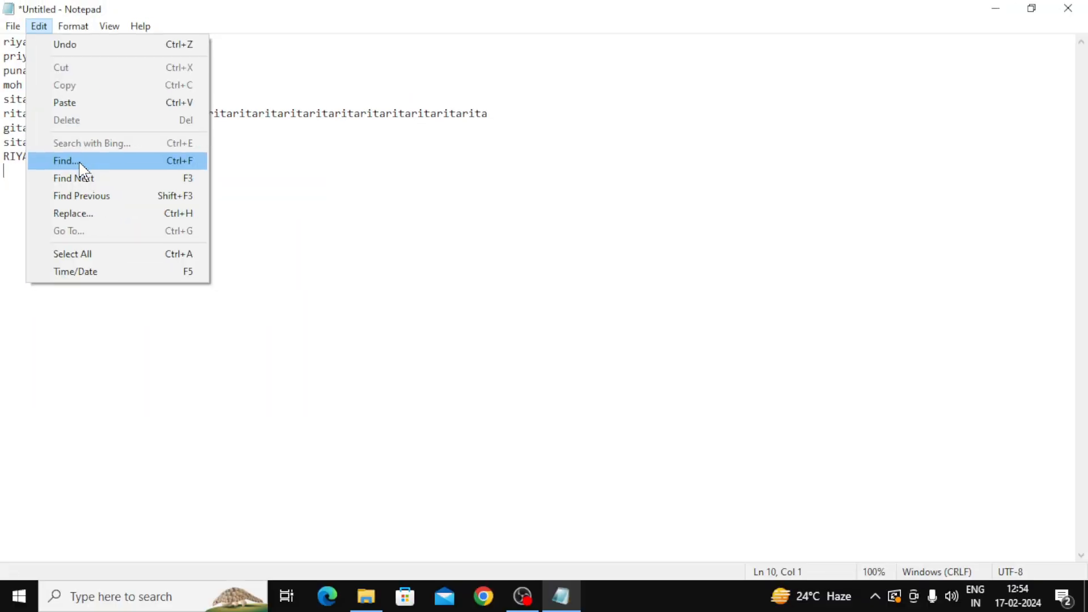
Step: Reopen and reposition the Find box, clear the RIYA search word, and close it
{"action": "left_click", "coordinate": [81, 165]}
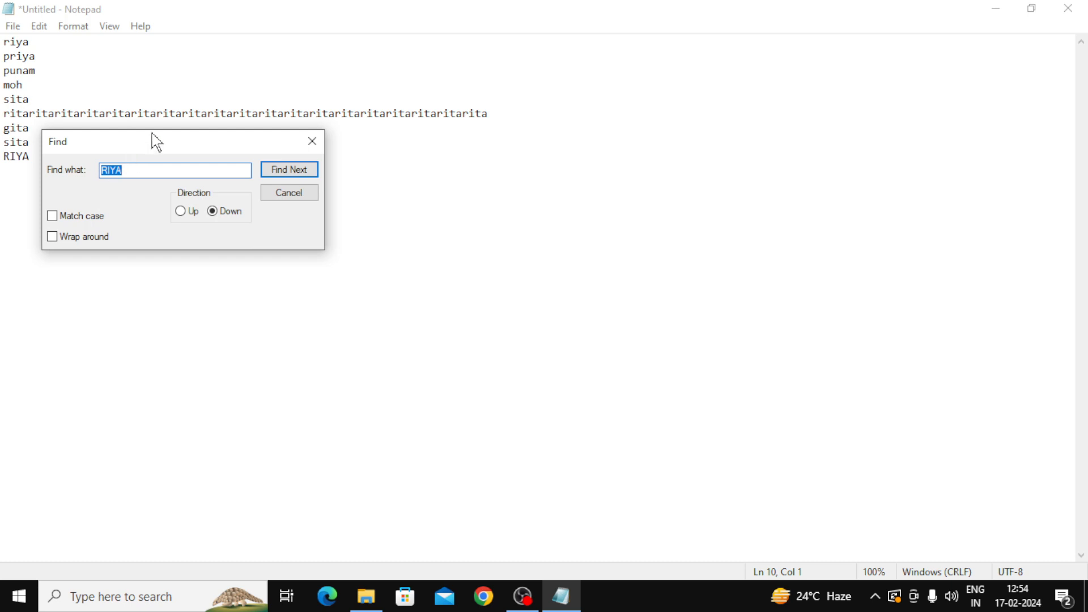
{"action": "left_click_drag", "start_coordinate": [157, 142], "coordinate": [649, 197]}
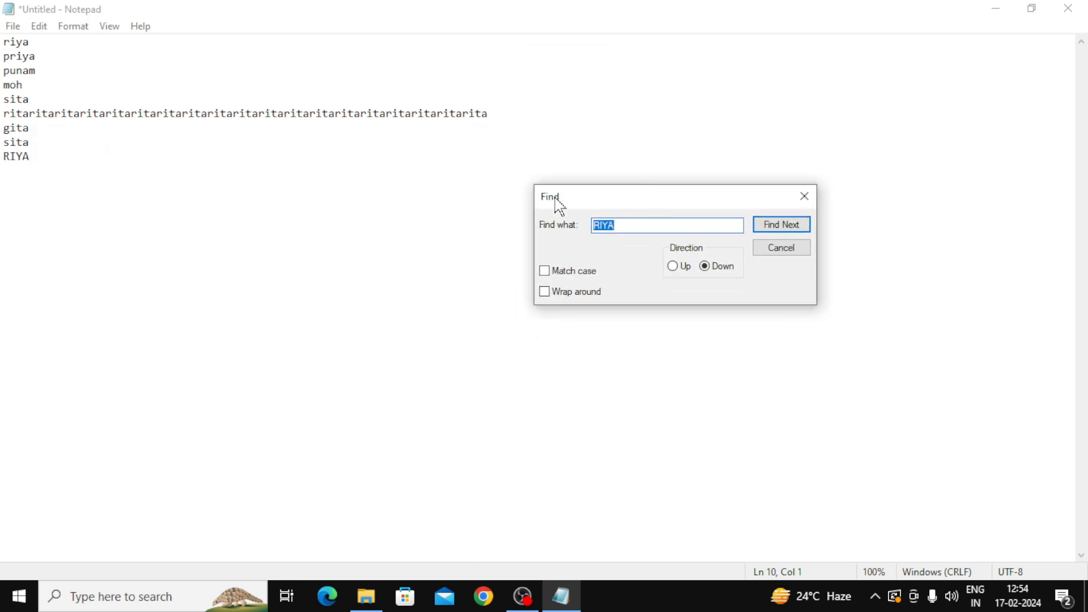
{"action": "left_click", "coordinate": [805, 196]}
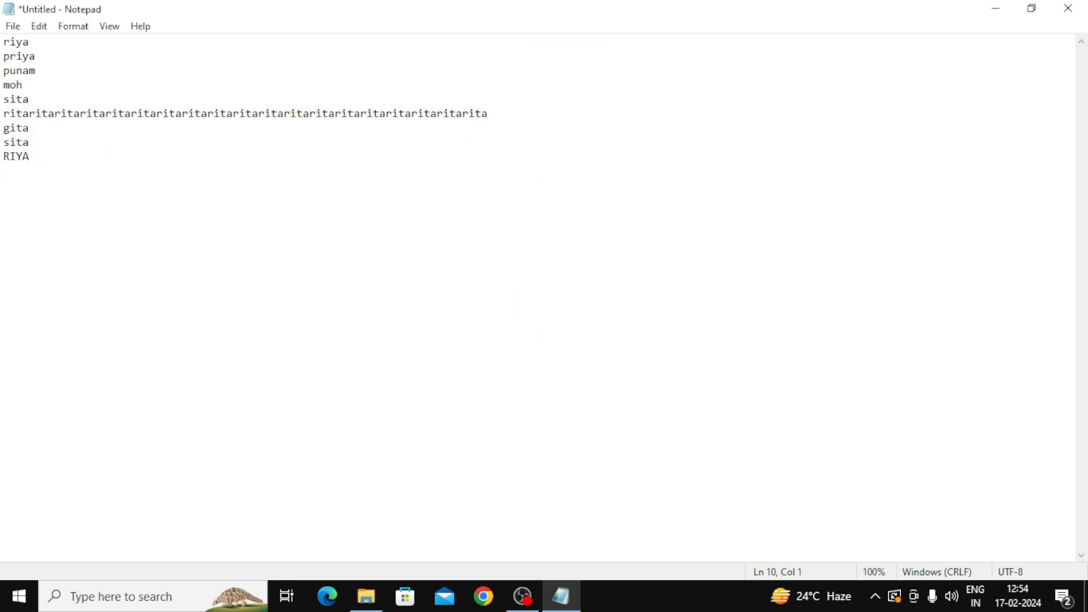
{"action": "key", "text": "ctrl+f"}
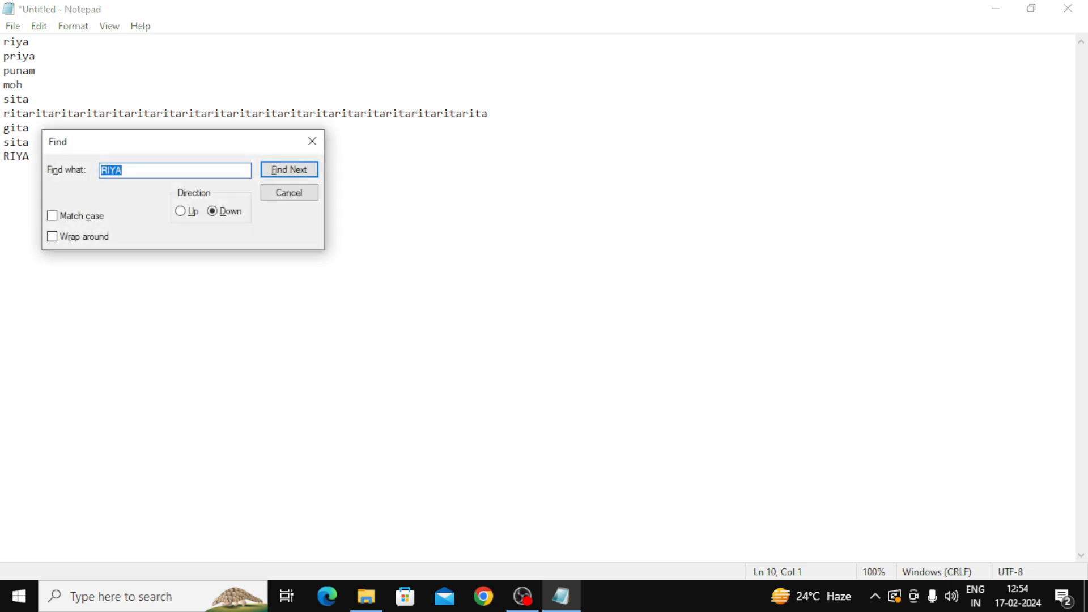
{"action": "left_click_drag", "start_coordinate": [193, 143], "coordinate": [548, 179]}
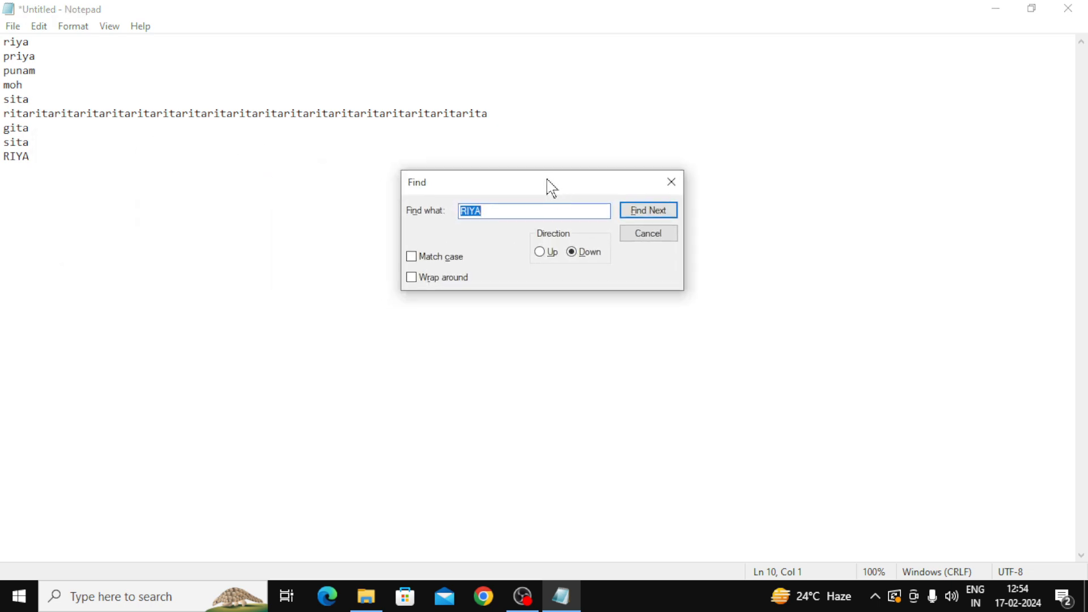
{"action": "left_click", "coordinate": [31, 26]}
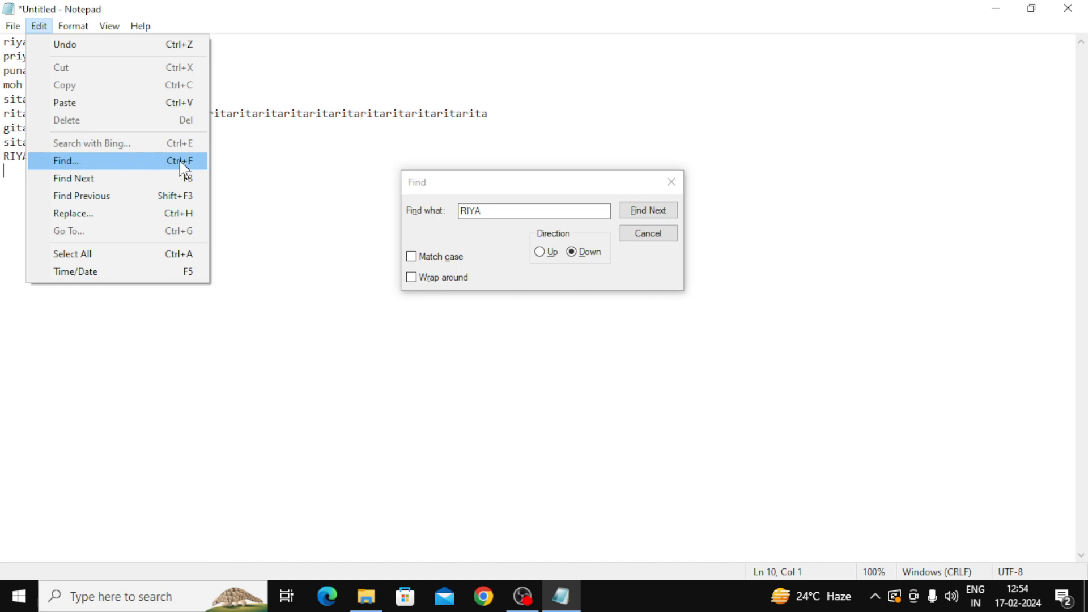
{"action": "left_click", "coordinate": [570, 115]}
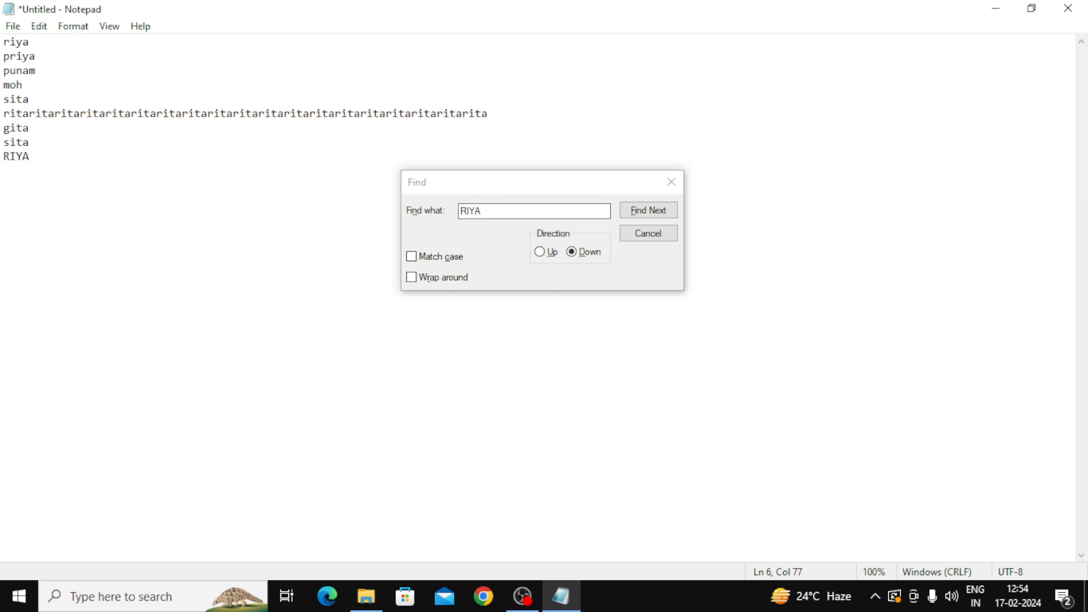
{"action": "left_click", "coordinate": [442, 223]}
{"action": "key", "text": "BackSpace"}
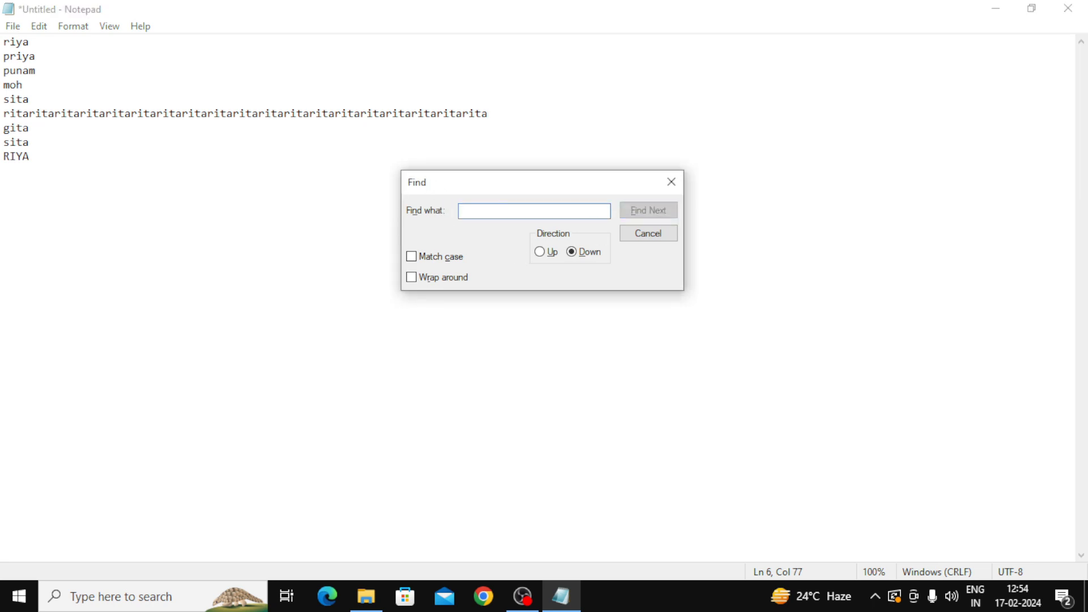
{"action": "left_click", "coordinate": [675, 183]}
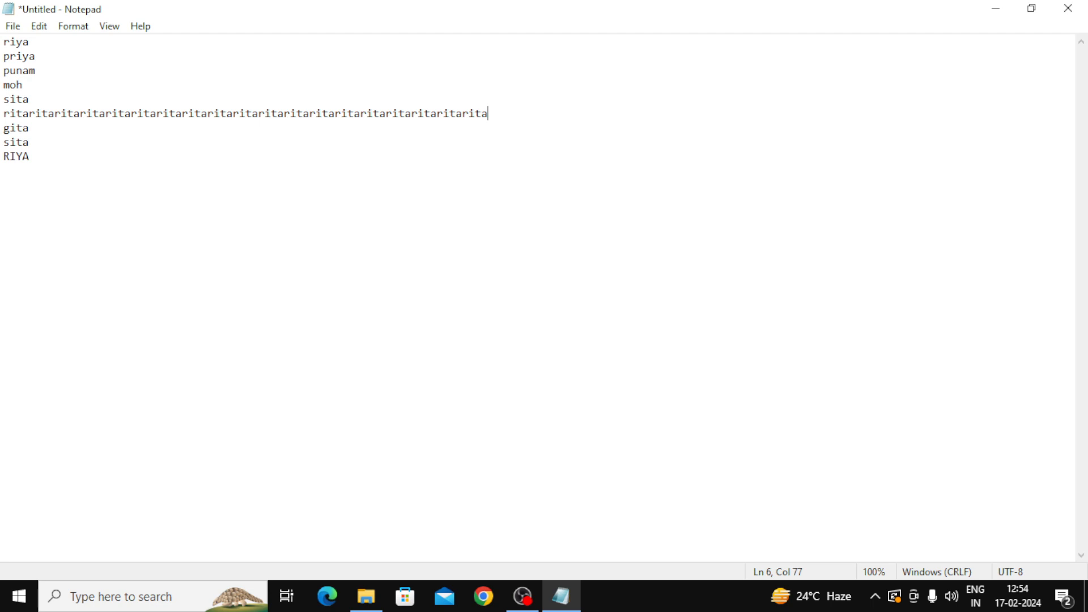
Step: Add SONAM, MONIKA and RAHUL on new lines below RIYA on line 9
{"action": "left_click", "coordinate": [29, 141]}
{"action": "left_click", "coordinate": [29, 156]}
{"action": "key", "text": "Return"}
{"action": "type", "text": "SONAM"}
{"action": "key", "text": "Return"}
{"action": "type", "text": "MONIKA"}
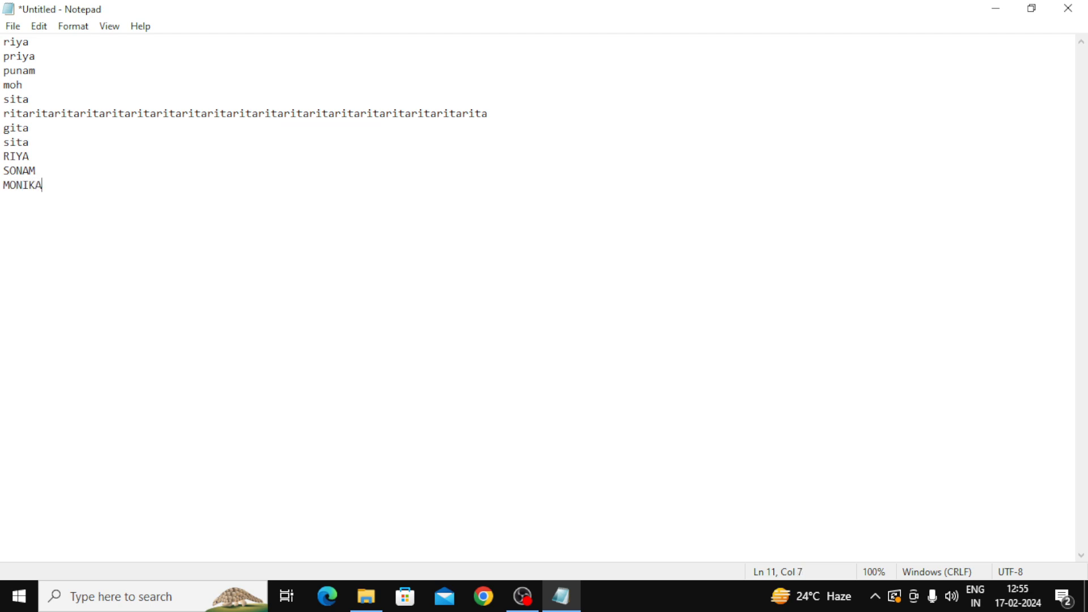
{"action": "key", "text": "Return"}
{"action": "type", "text": "RAHUL"}
Step: Add MOHAN, RIYA, PRIYA and two more RIYA lines to the end of the list
{"action": "key", "text": "Return"}
{"action": "type", "text": "MOHAN"}
{"action": "key", "text": "Return"}
{"action": "type", "text": "RIYA"}
{"action": "key", "text": "Return"}
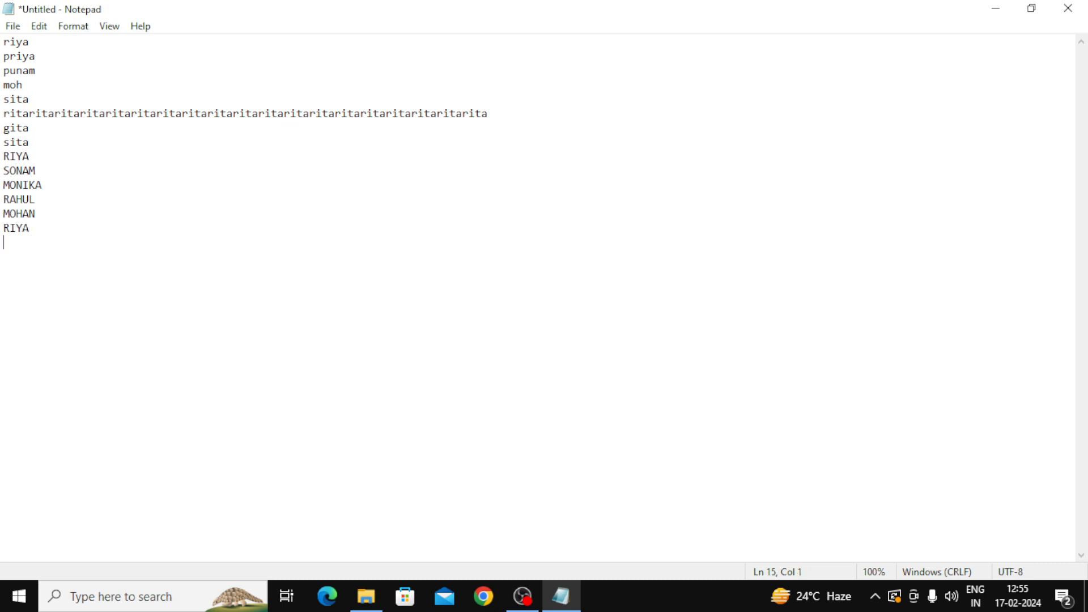
{"action": "type", "text": "PRIYA"}
{"action": "key", "text": "Return"}
{"action": "type", "text": "RIYA RIYA"}
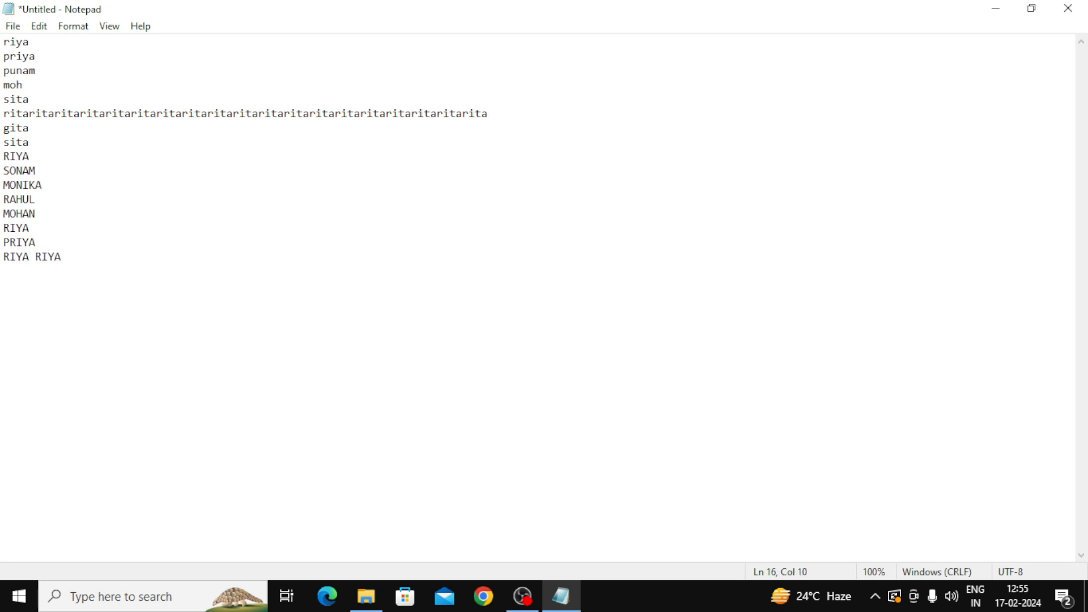
{"action": "key", "text": "ctrl+Left"}
{"action": "key", "text": "Return"}
Step: Search downward for RIYA until Notepad reports no further match, then dismiss the message
{"action": "left_click", "coordinate": [41, 28]}
{"action": "left_click", "coordinate": [83, 162]}
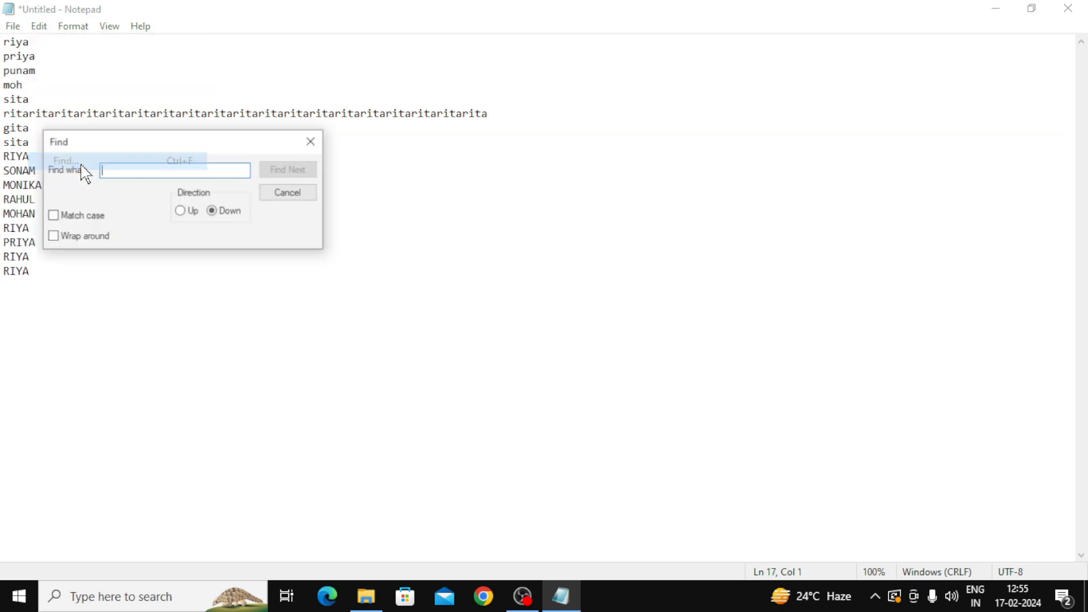
{"action": "left_click_drag", "start_coordinate": [155, 140], "coordinate": [520, 232]}
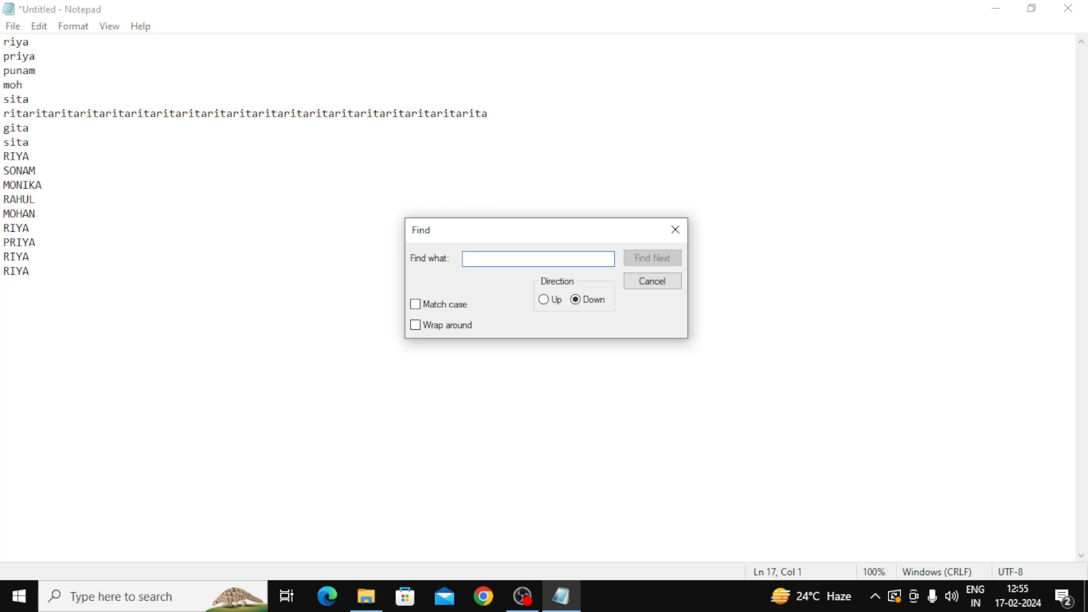
{"action": "type", "text": "RIYA"}
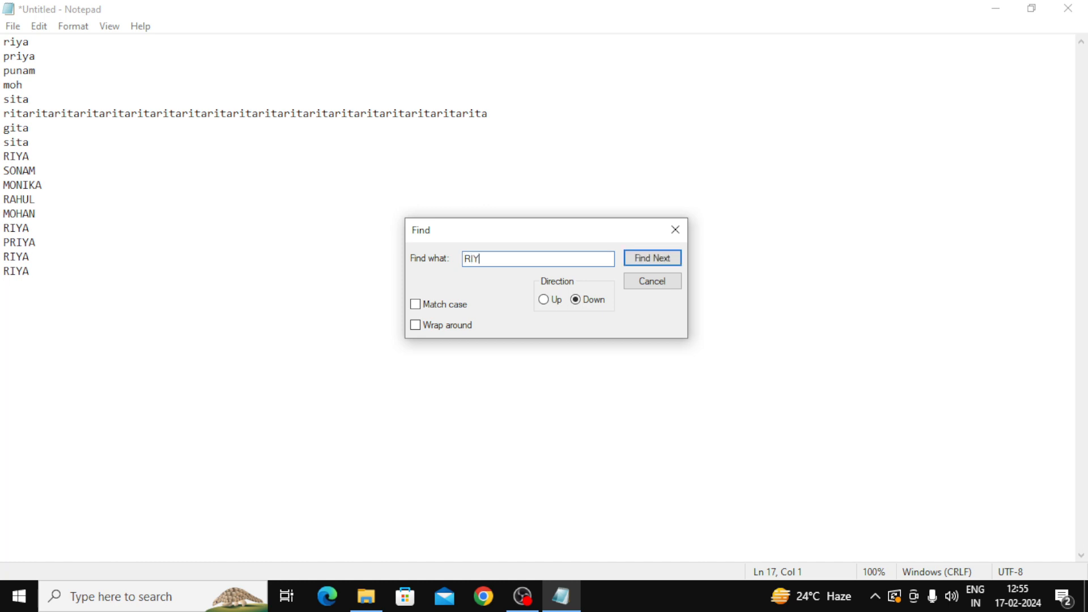
{"action": "left_click", "coordinate": [651, 260]}
{"action": "left_click", "coordinate": [657, 264]}
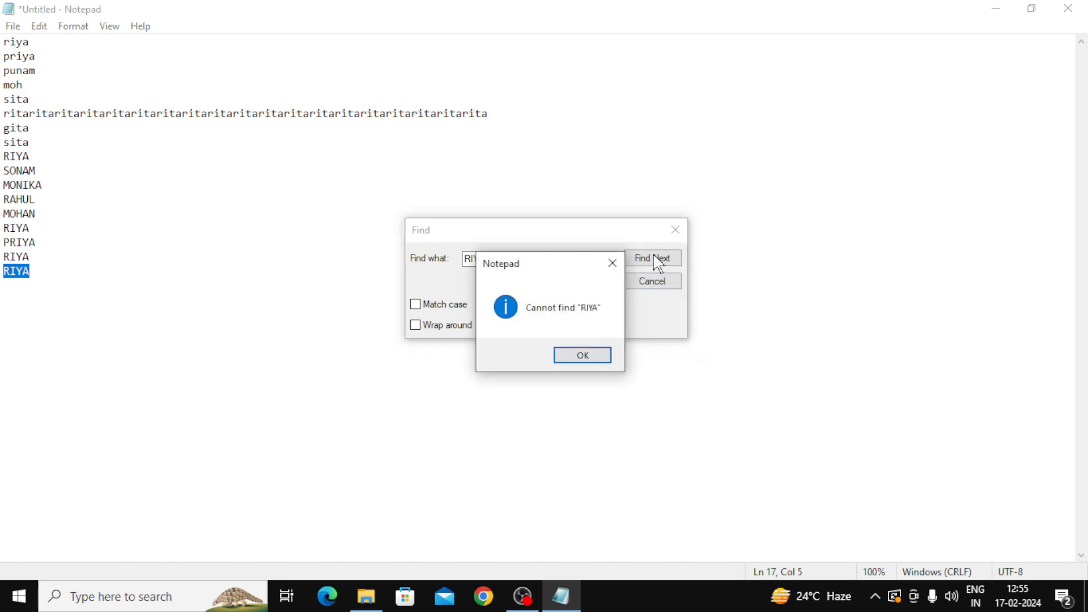
{"action": "left_click", "coordinate": [612, 264]}
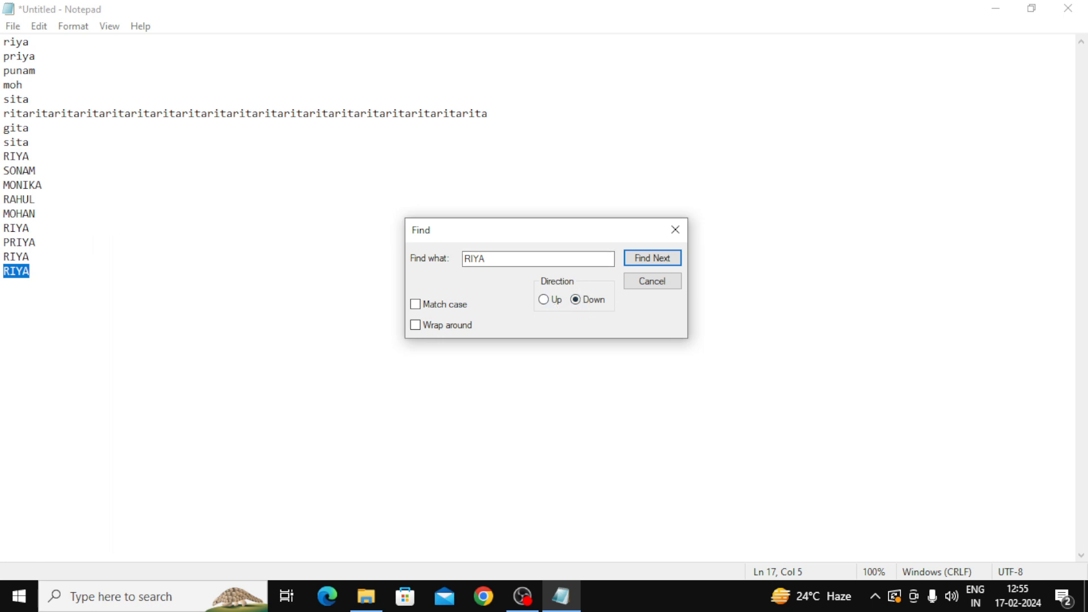
Step: Search upward for RIYA through every match to the riya on line 1, then dismiss the not-found message
{"action": "left_click", "coordinate": [544, 301]}
{"action": "left_click", "coordinate": [656, 264]}
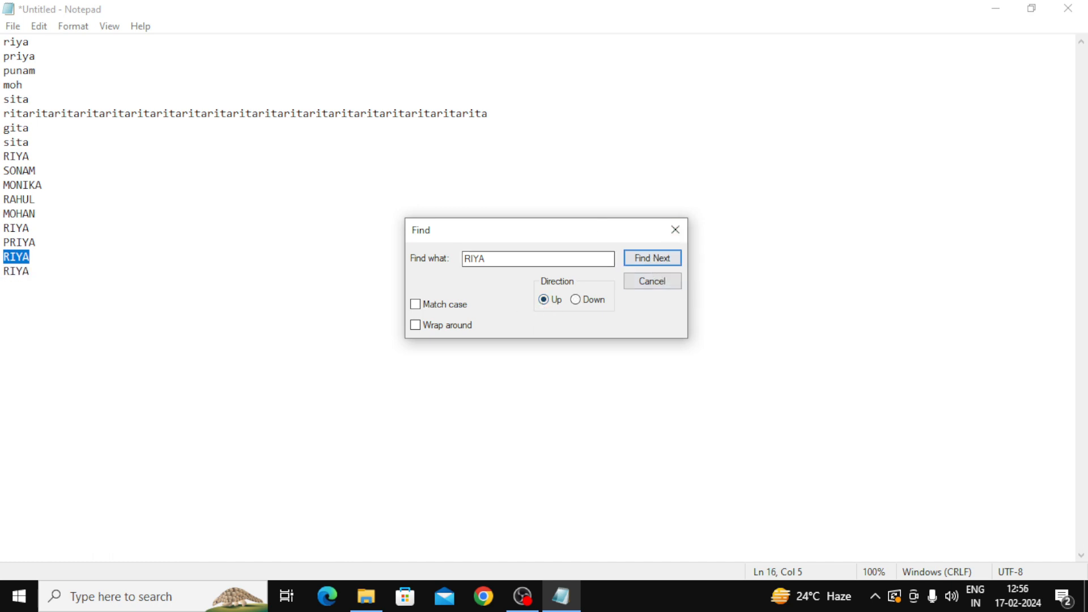
{"action": "left_click", "coordinate": [669, 266]}
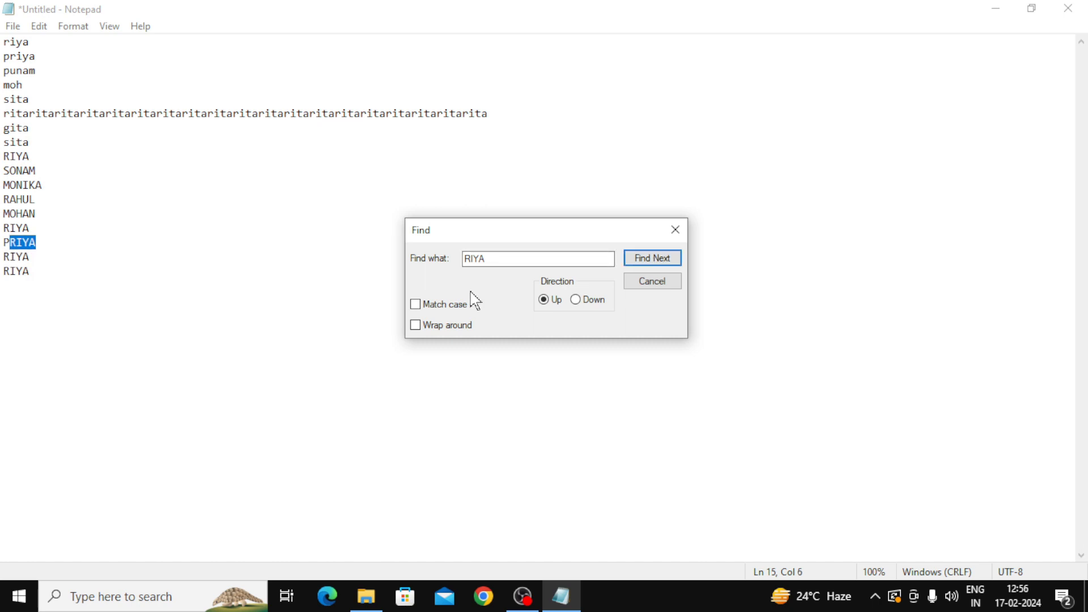
{"action": "left_click", "coordinate": [651, 267]}
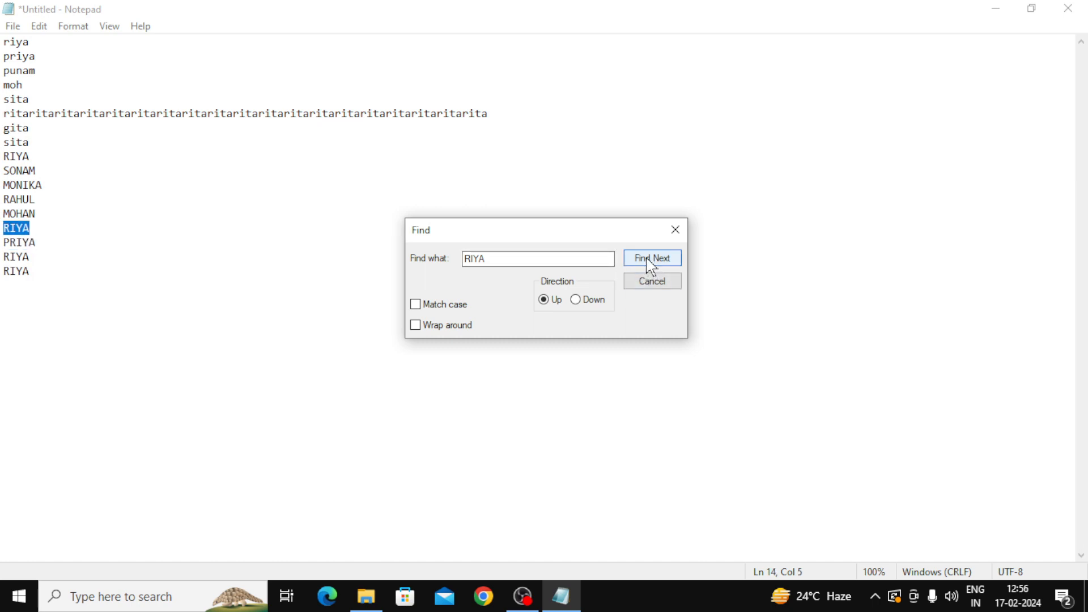
{"action": "left_click", "coordinate": [650, 265]}
{"action": "key", "text": "Return"}
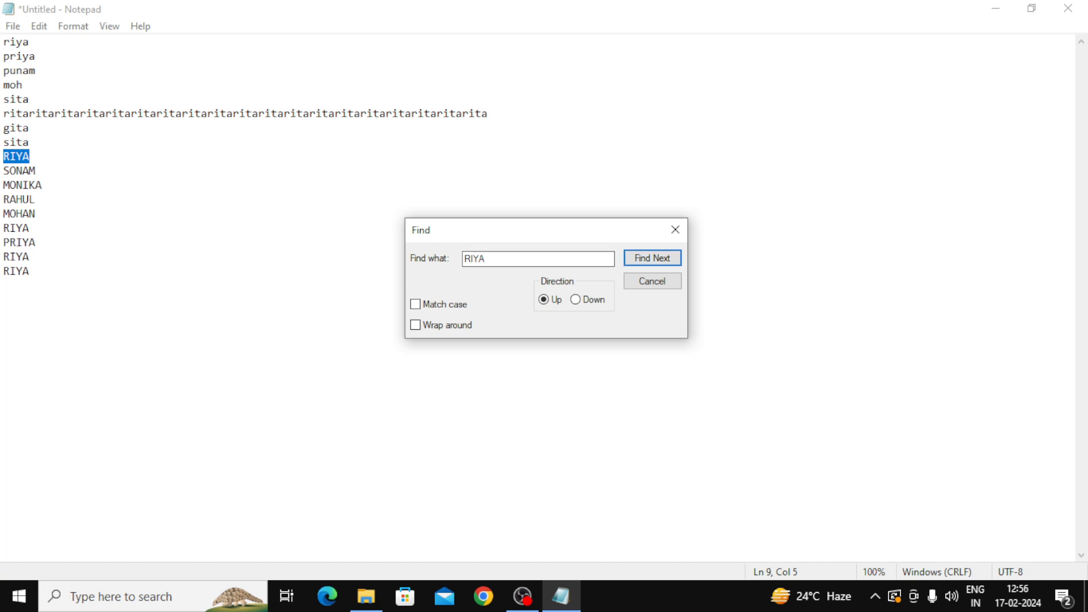
{"action": "left_click", "coordinate": [667, 262]}
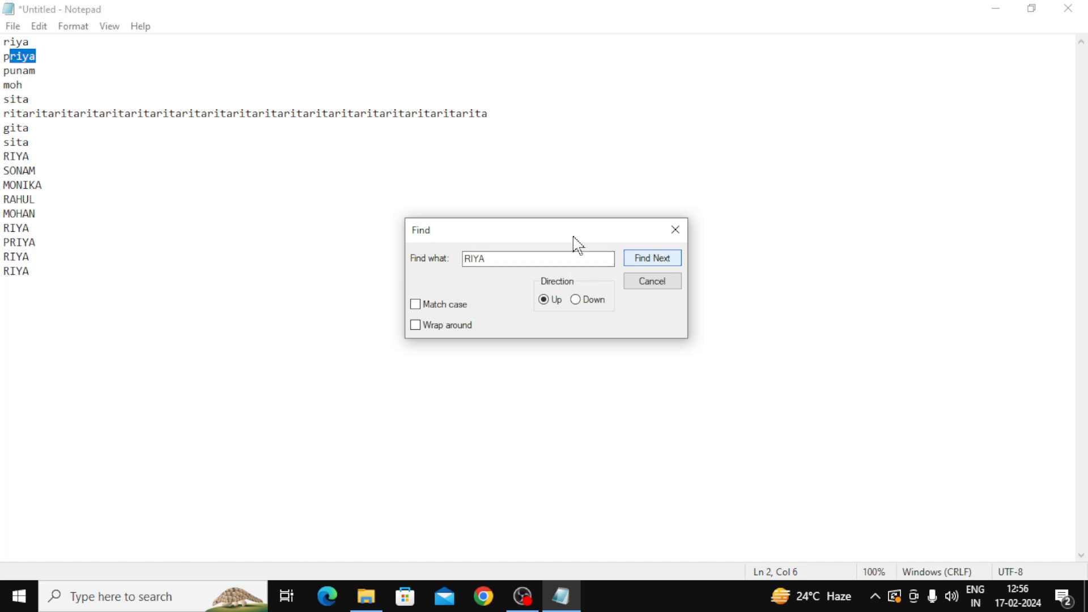
{"action": "left_click", "coordinate": [665, 262]}
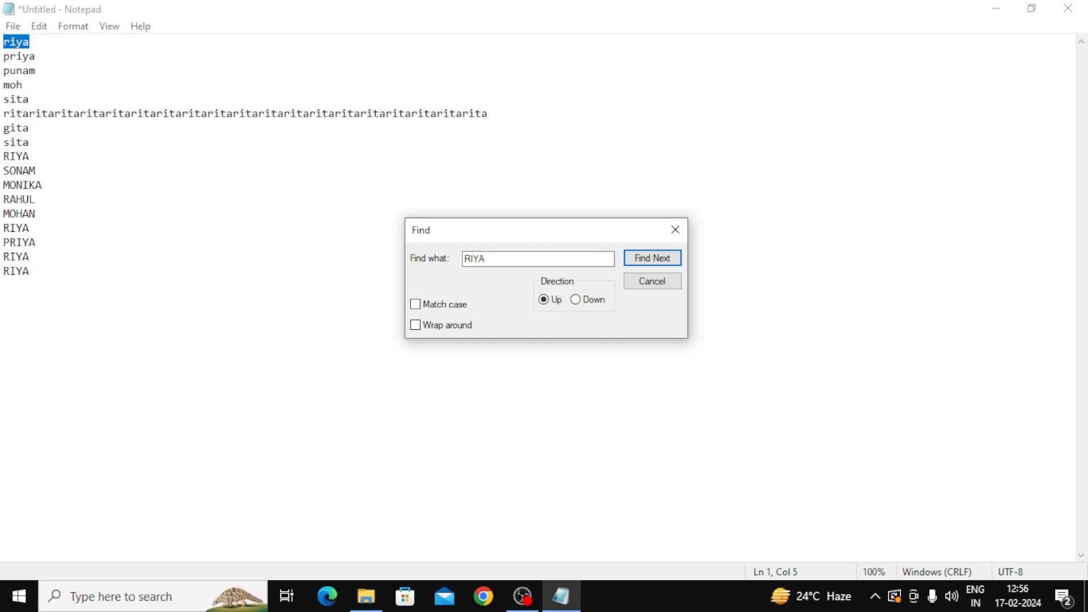
{"action": "left_click", "coordinate": [637, 259]}
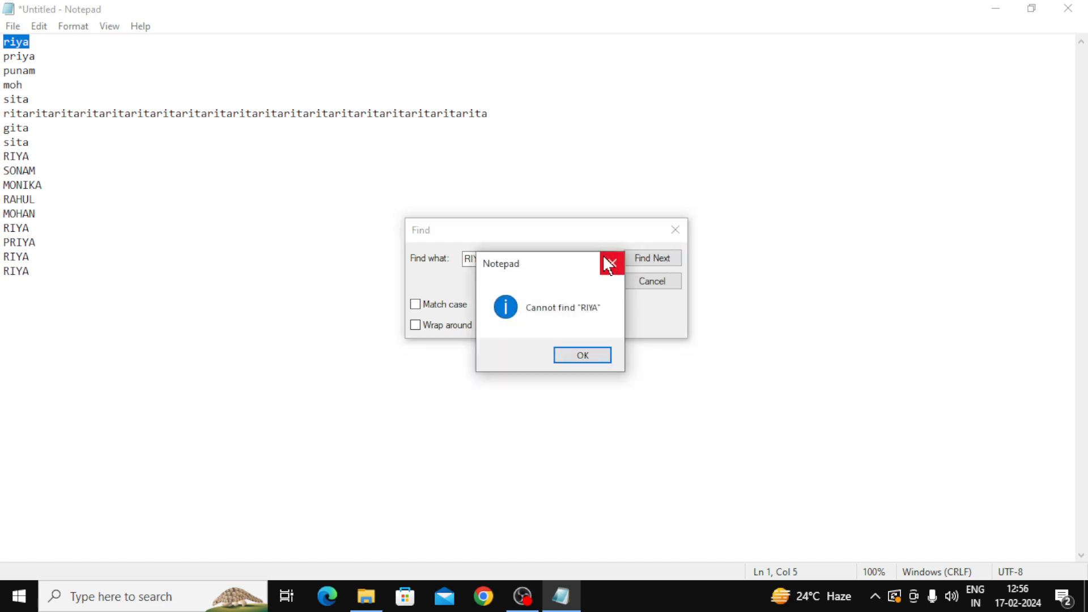
{"action": "left_click", "coordinate": [604, 256]}
Step: Set the direction to Down, step through each RIYA to line 17, and close Find
{"action": "left_click", "coordinate": [575, 300]}
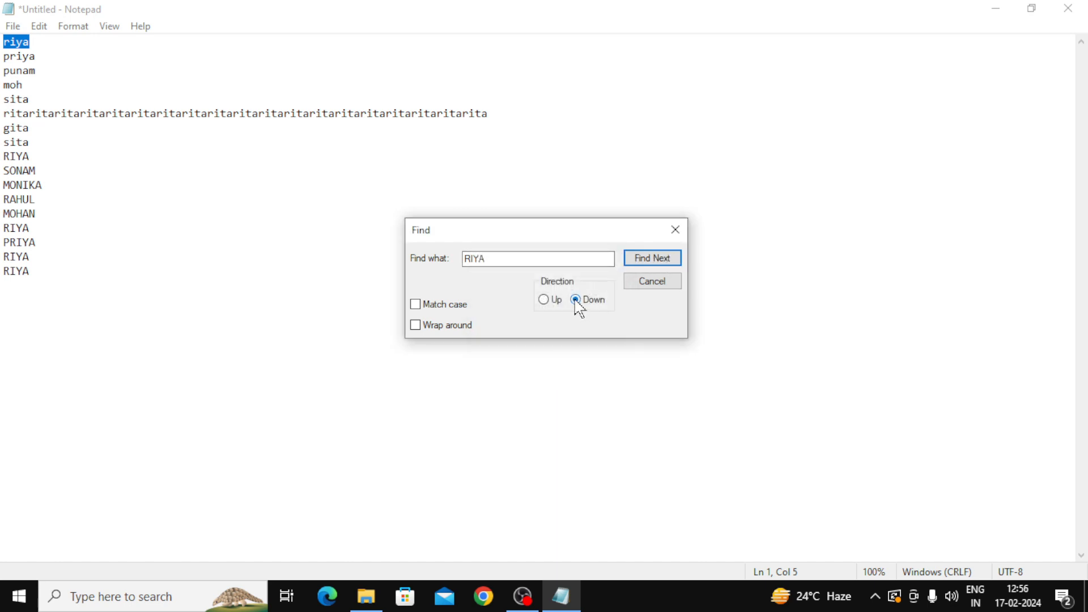
{"action": "left_click", "coordinate": [659, 264]}
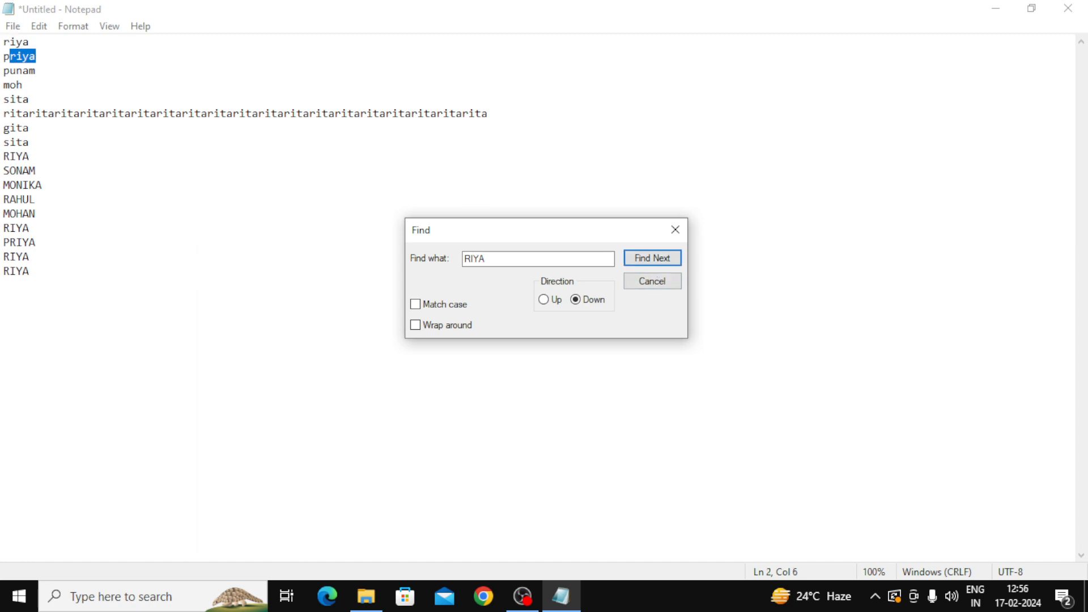
{"action": "left_click", "coordinate": [659, 259]}
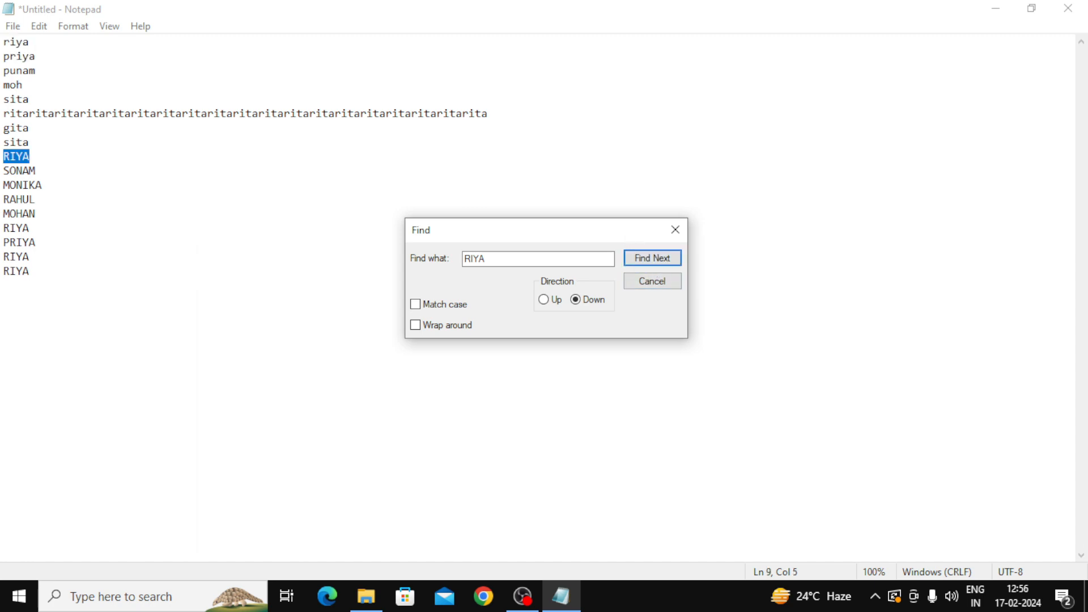
{"action": "left_click", "coordinate": [662, 264]}
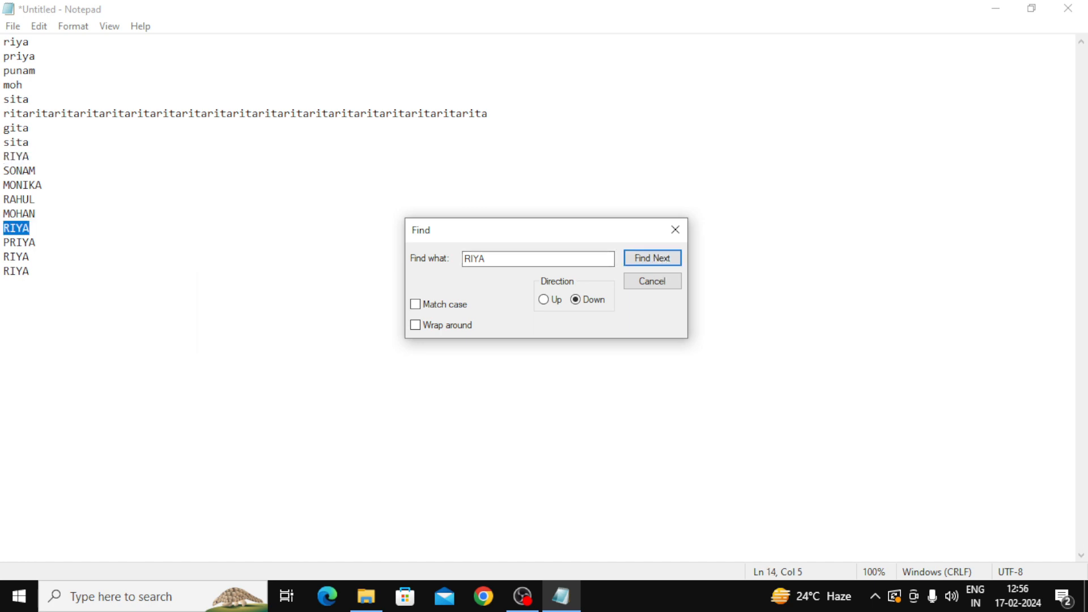
{"action": "left_click", "coordinate": [646, 262]}
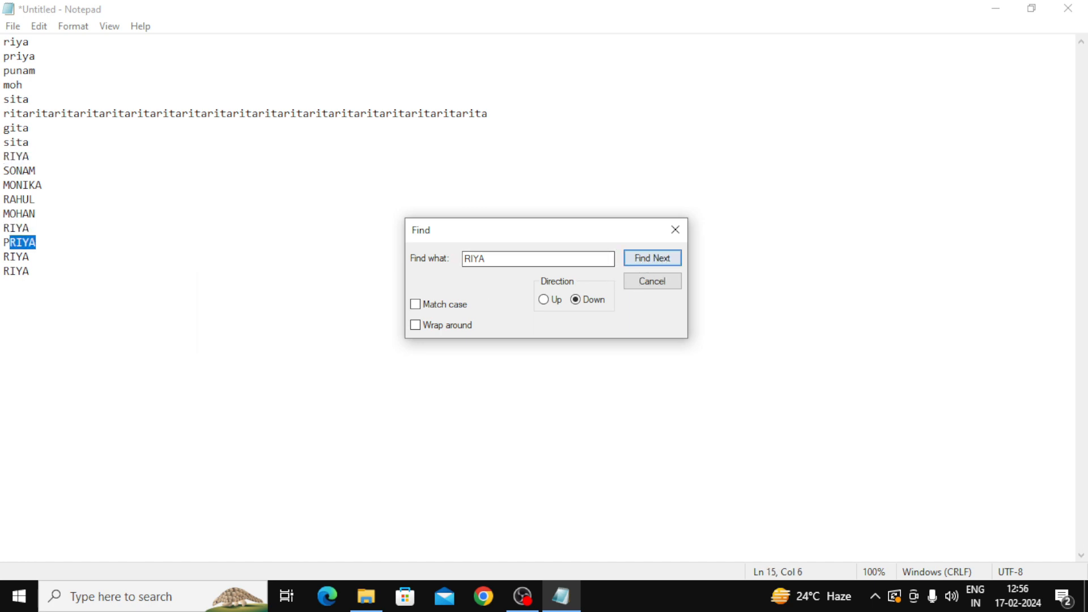
{"action": "left_click", "coordinate": [657, 262]}
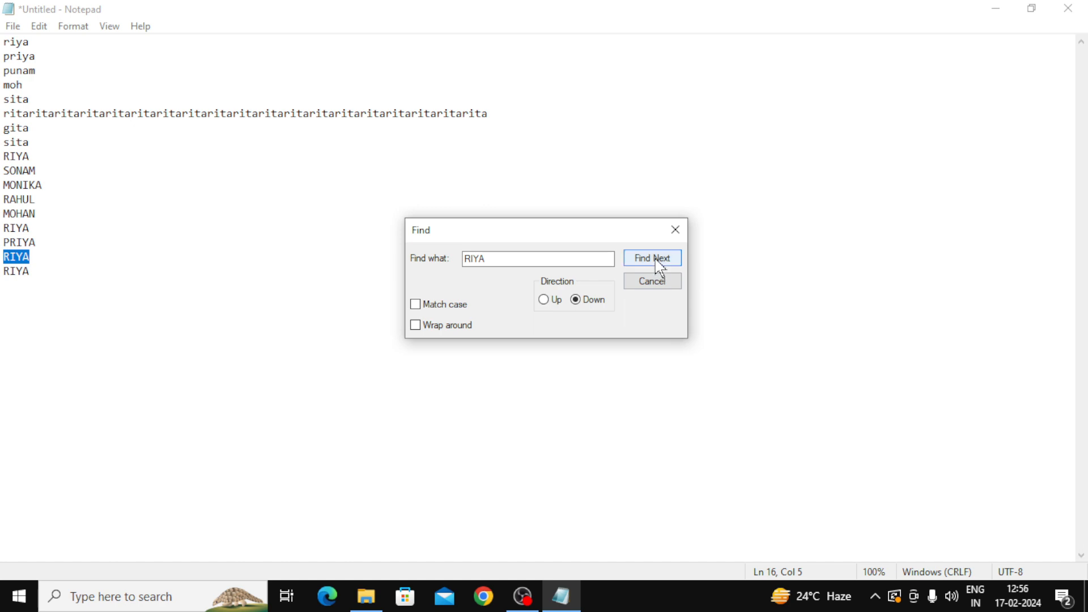
{"action": "left_click", "coordinate": [659, 262]}
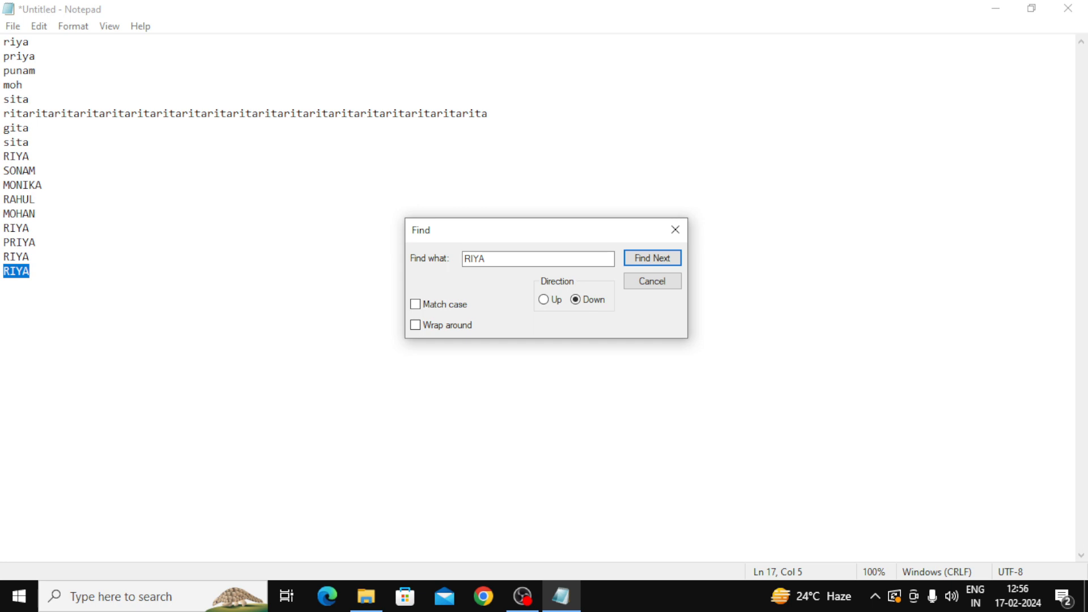
{"action": "left_click", "coordinate": [657, 283]}
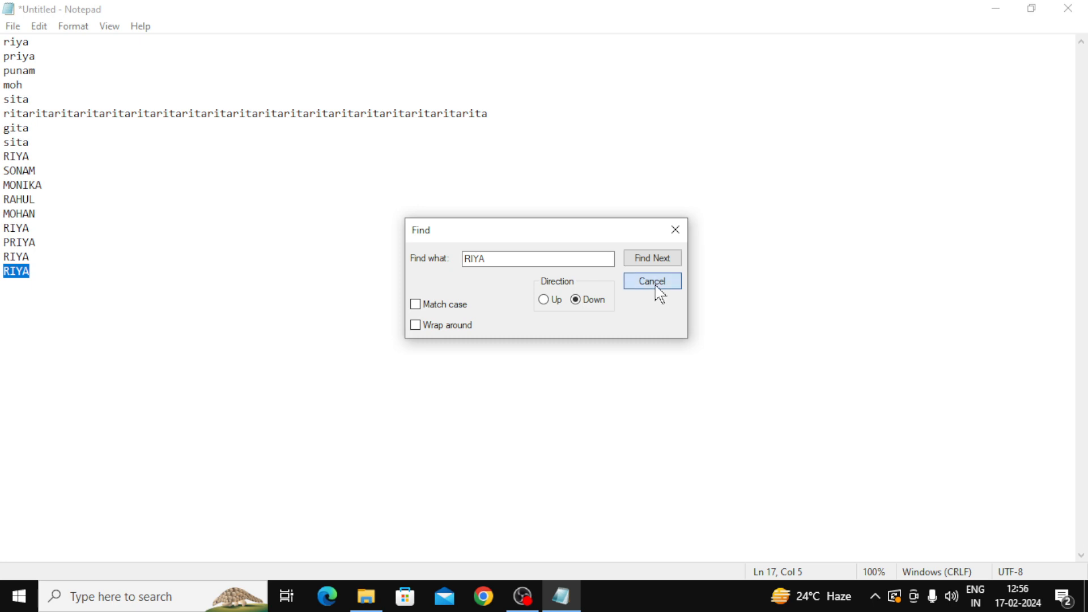
{"action": "left_click", "coordinate": [40, 27]}
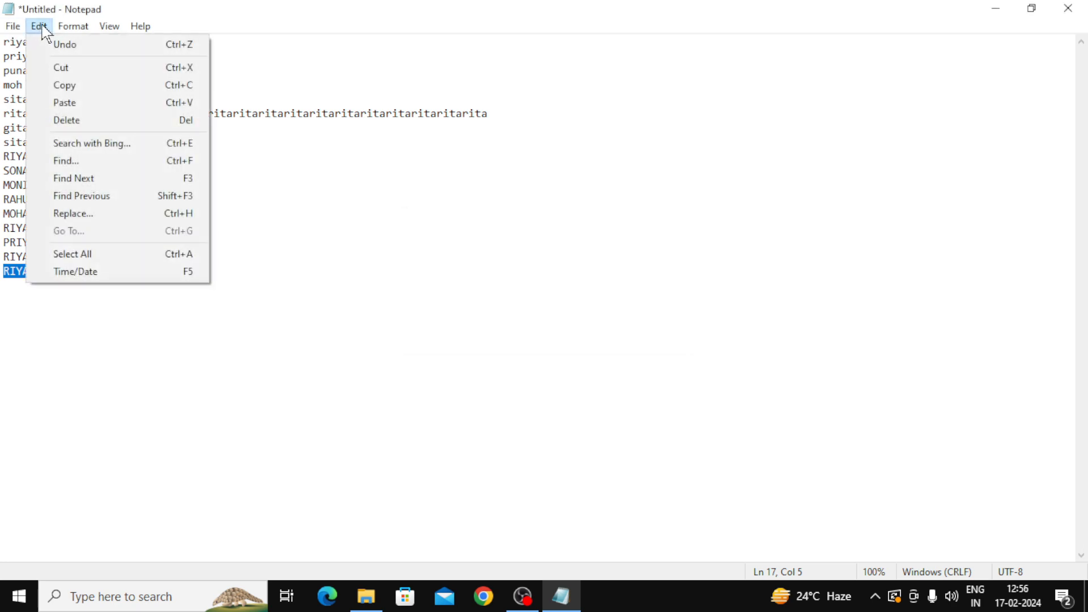
Step: Reopen and close Find, then use Find Previous to reach the RIYA matches on lines 16, 15 and 14
{"action": "left_click", "coordinate": [71, 162]}
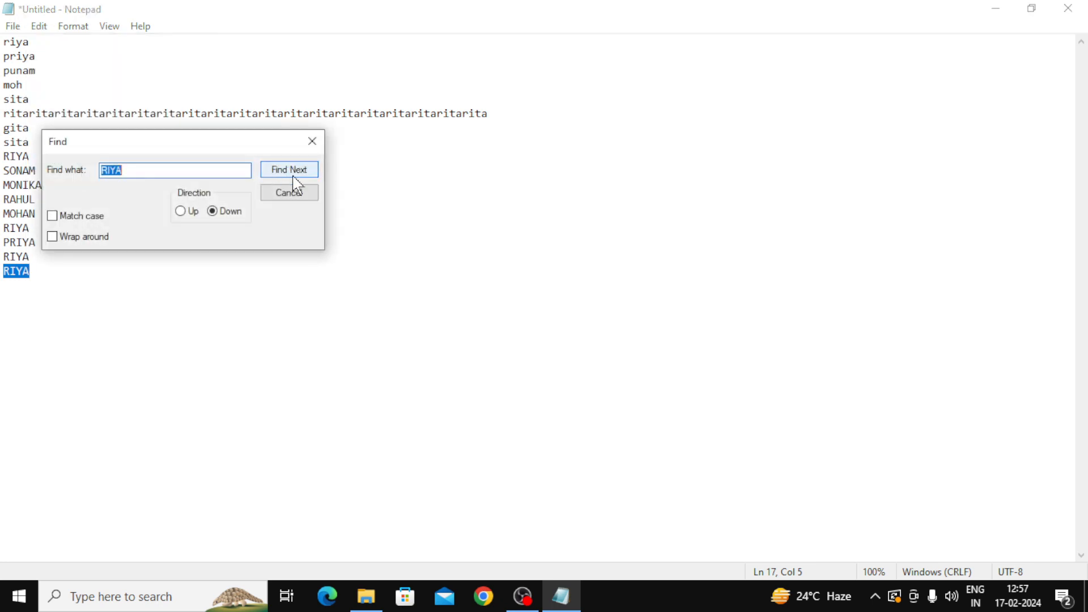
{"action": "left_click", "coordinate": [315, 147]}
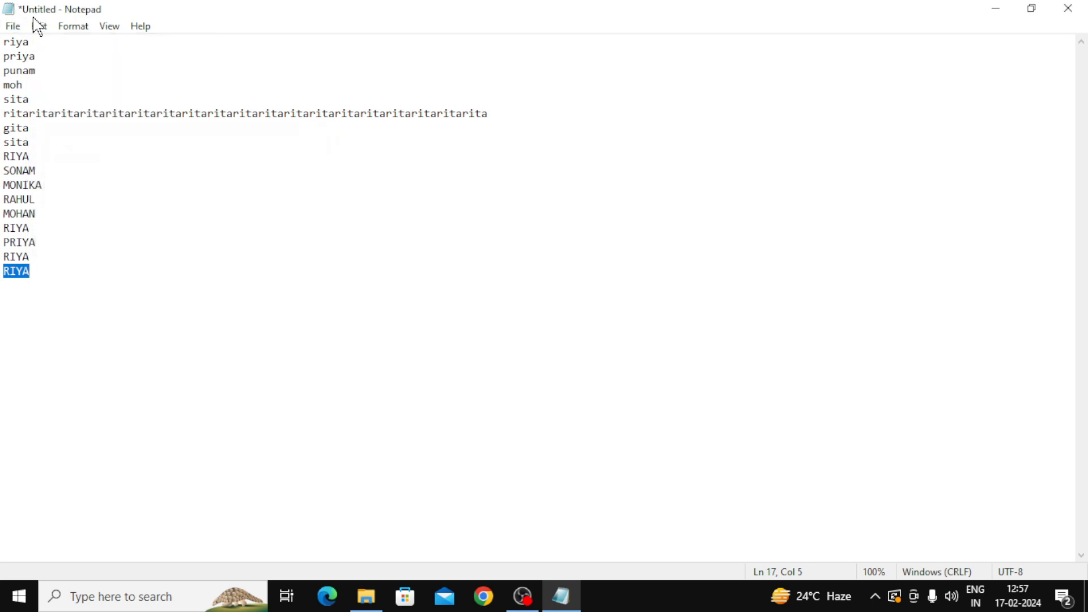
{"action": "left_click", "coordinate": [40, 26]}
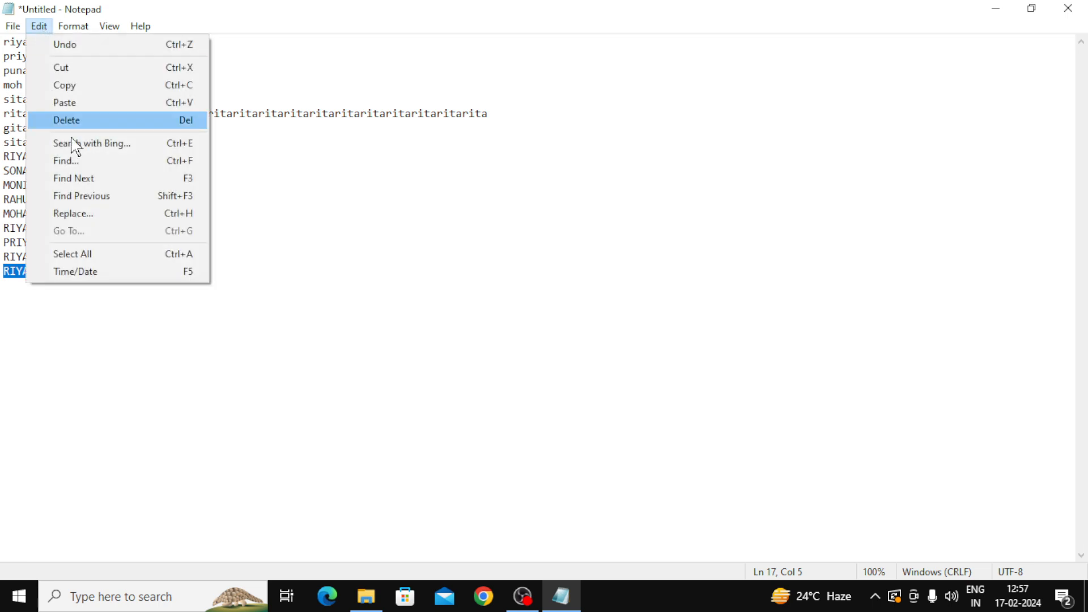
{"action": "left_click", "coordinate": [95, 197]}
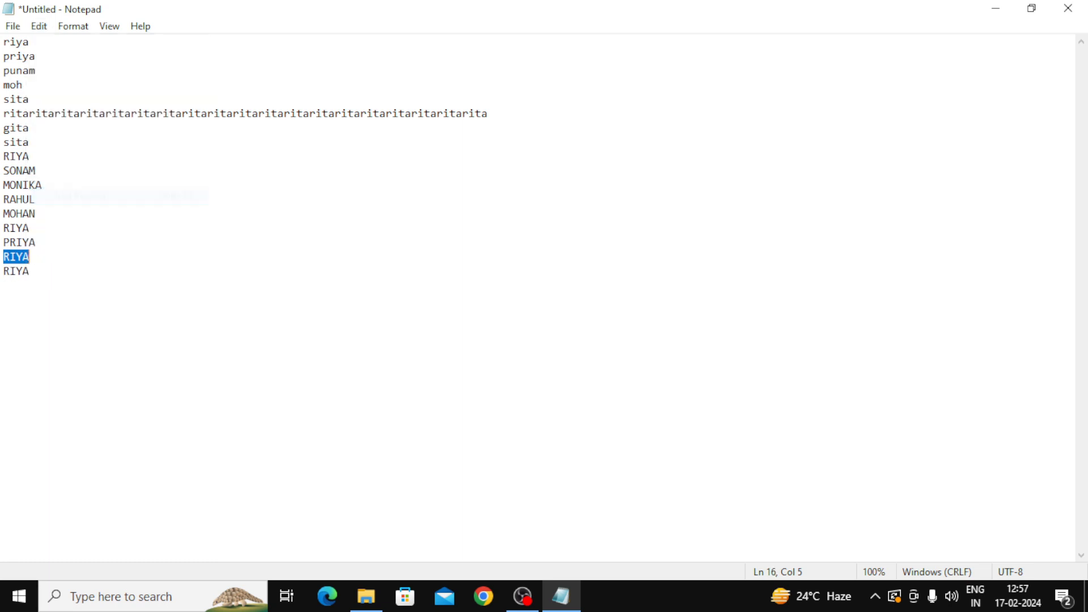
{"action": "left_click", "coordinate": [40, 26]}
{"action": "left_click", "coordinate": [84, 197]}
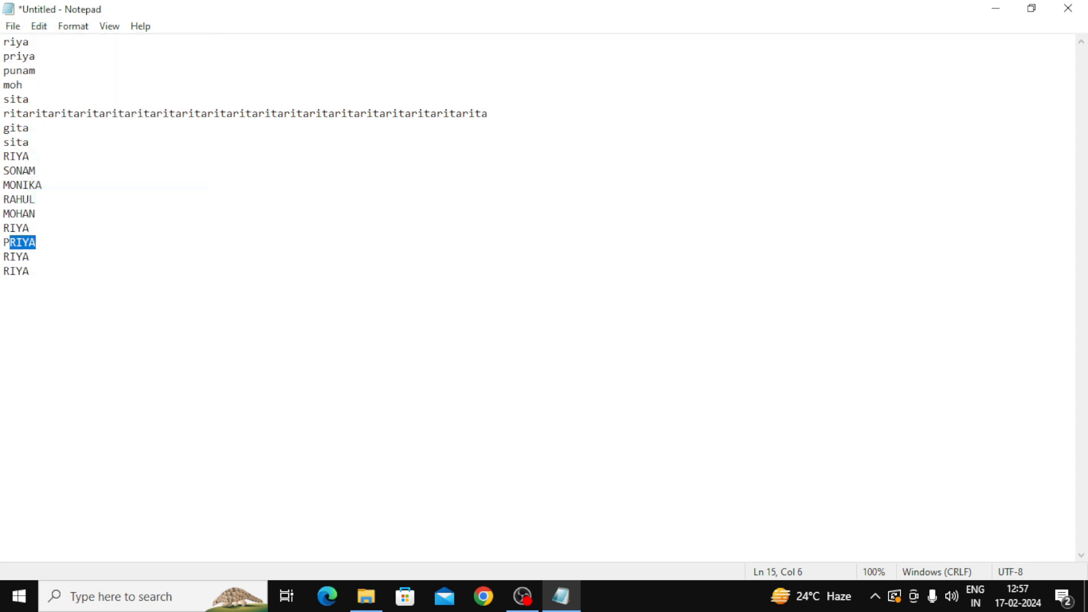
{"action": "left_click", "coordinate": [41, 27]}
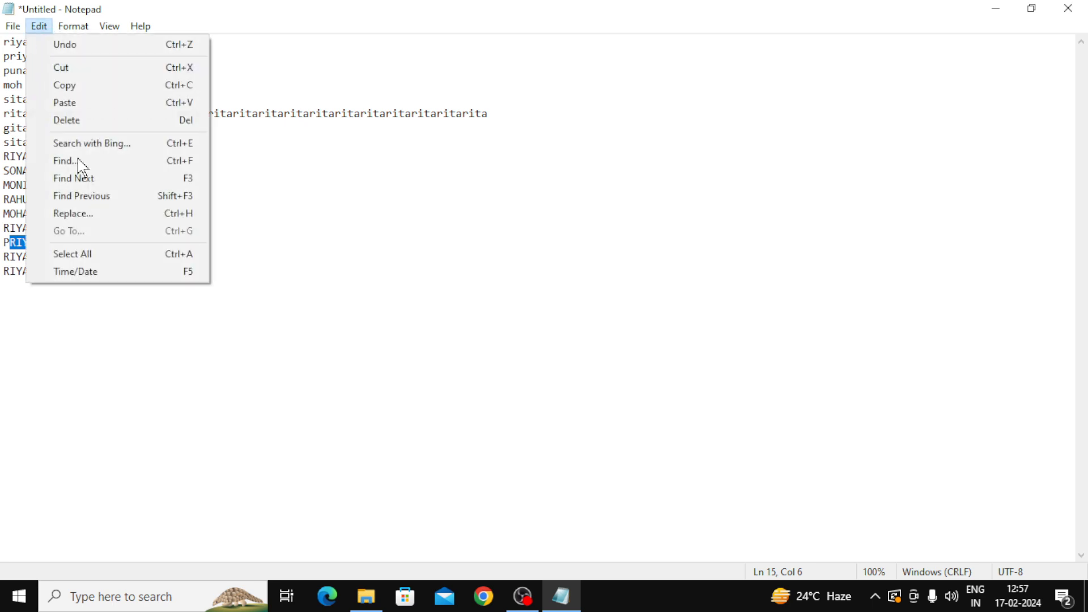
{"action": "left_click", "coordinate": [89, 199]}
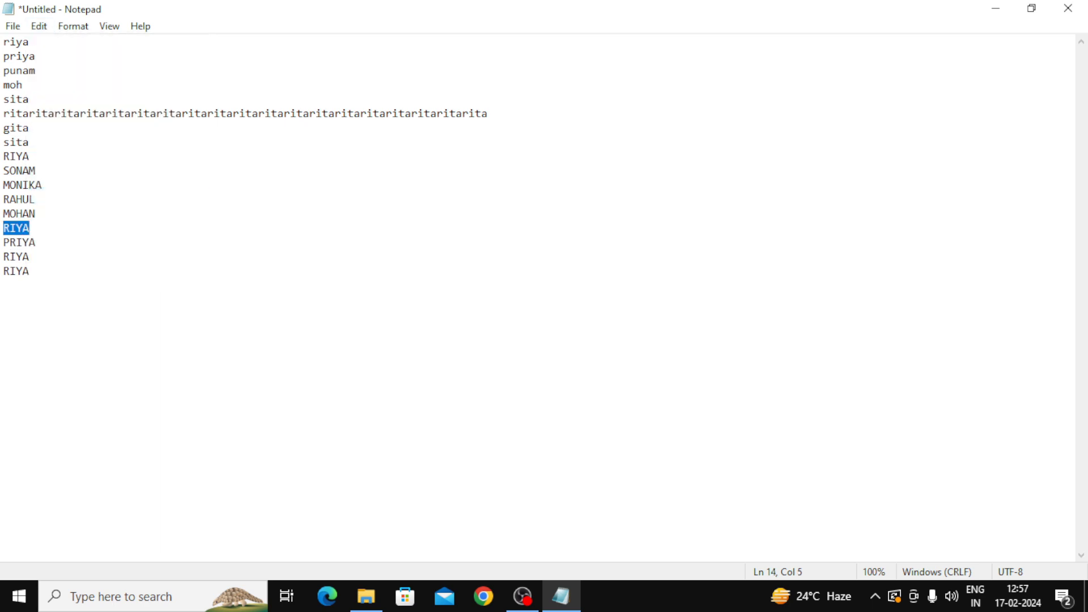
Step: Continue Find Previous through the RIYA on line 9 and priya on line 2 to riya on line 1
{"action": "left_click", "coordinate": [39, 26]}
{"action": "left_click", "coordinate": [89, 196]}
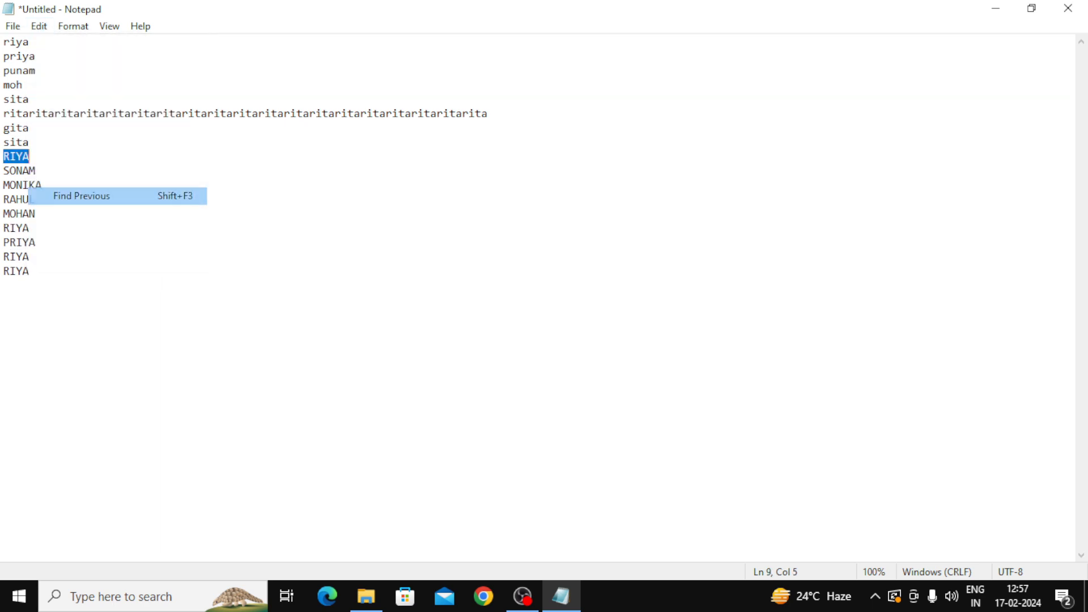
{"action": "left_click", "coordinate": [40, 26]}
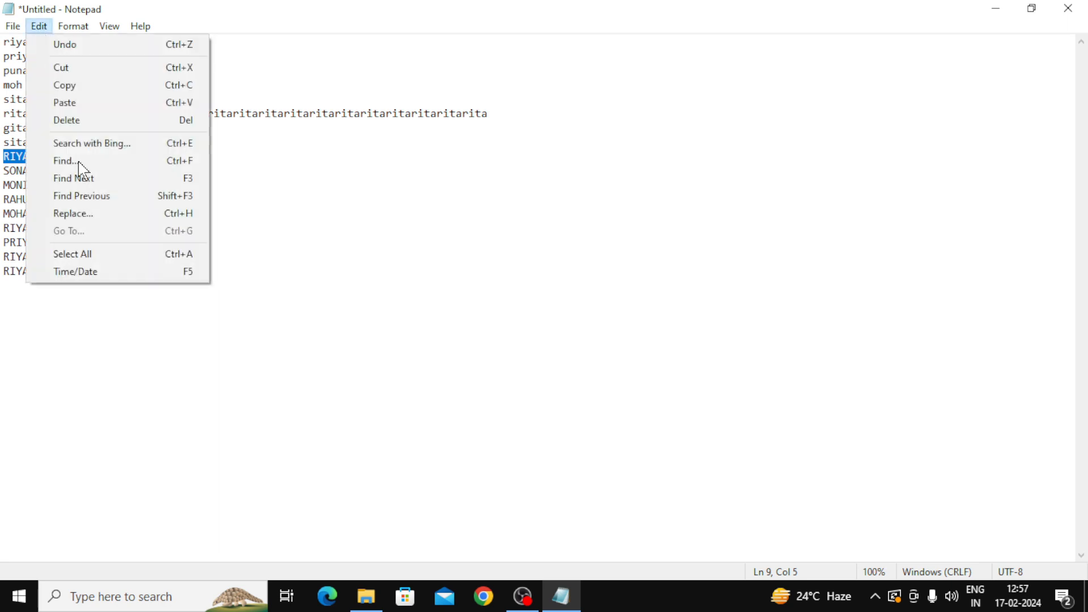
{"action": "left_click", "coordinate": [94, 200]}
{"action": "left_click", "coordinate": [39, 26]}
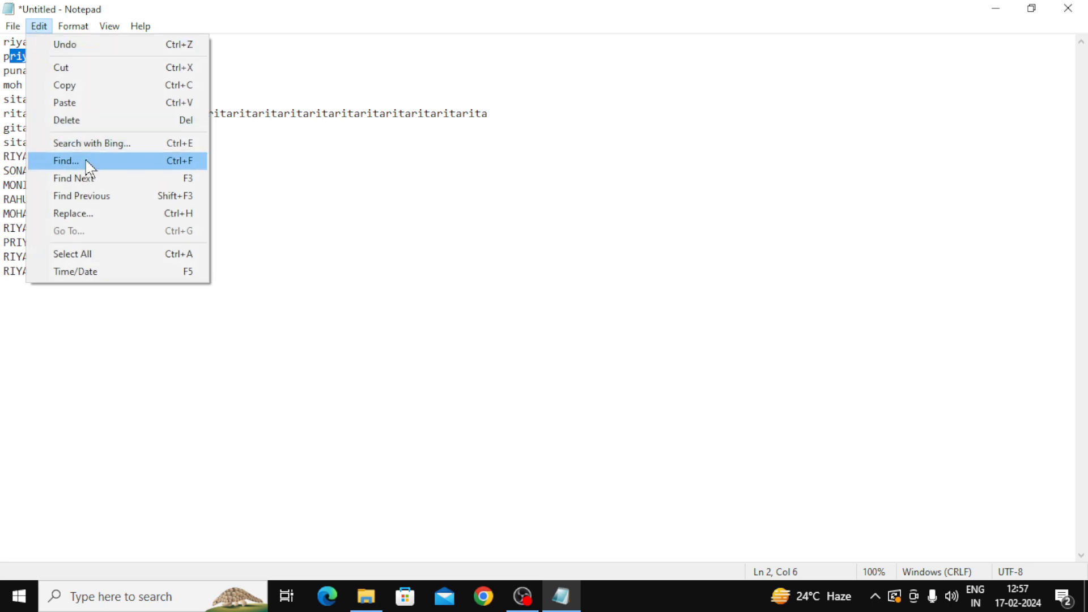
{"action": "left_click", "coordinate": [90, 198]}
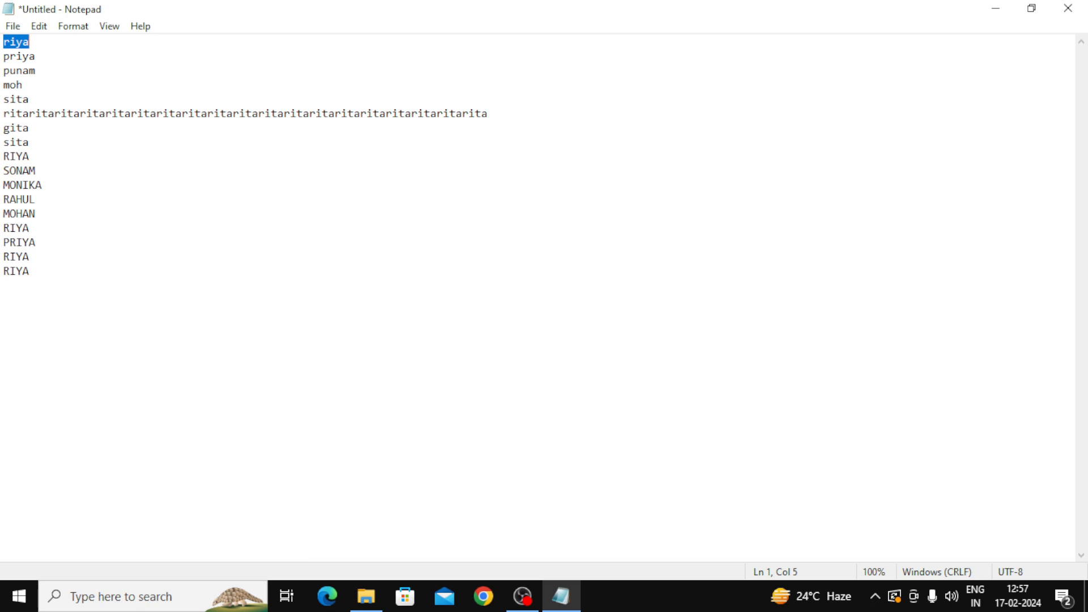
Step: Open the Replace dialog with Ctrl+H, move it aside, and set Find what to RIYA
{"action": "left_click", "coordinate": [39, 27]}
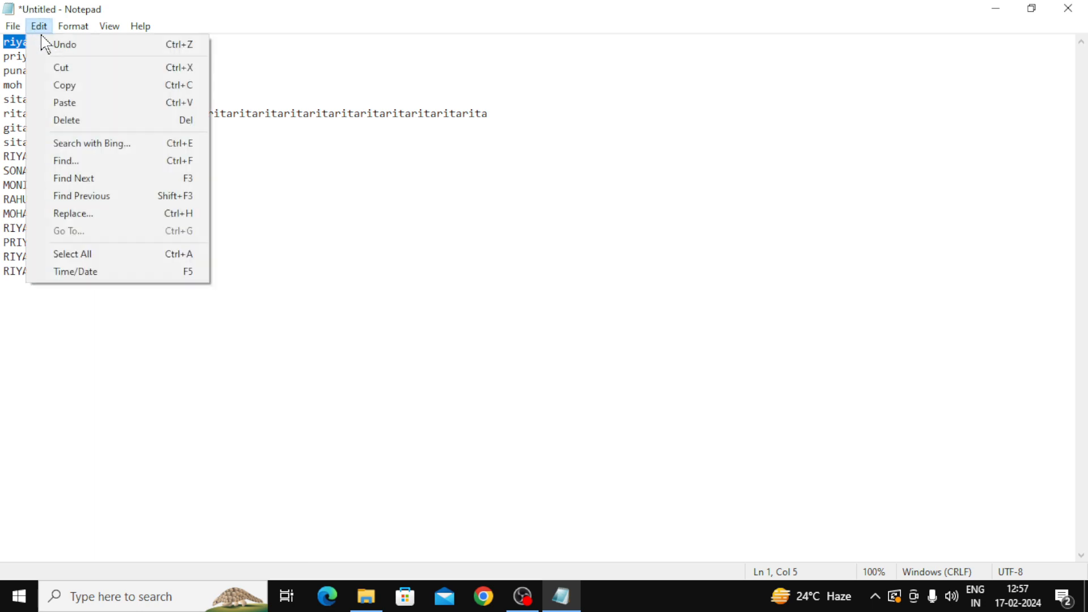
{"action": "left_click", "coordinate": [102, 216]}
{"action": "left_click_drag", "start_coordinate": [181, 97], "coordinate": [646, 155]}
{"action": "left_click", "coordinate": [777, 162]}
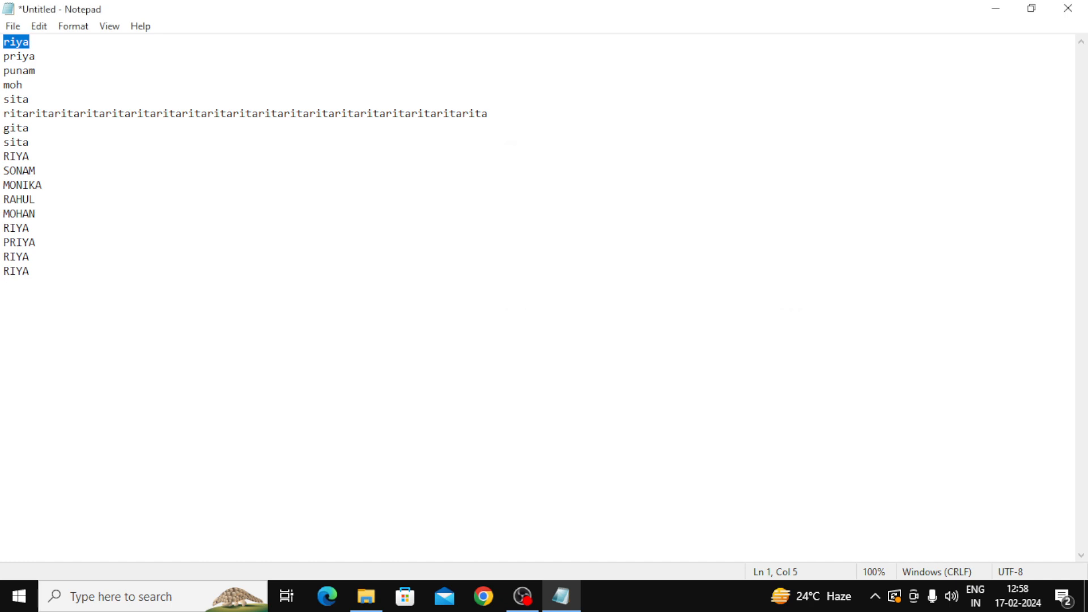
{"action": "key", "text": "ctrl+h"}
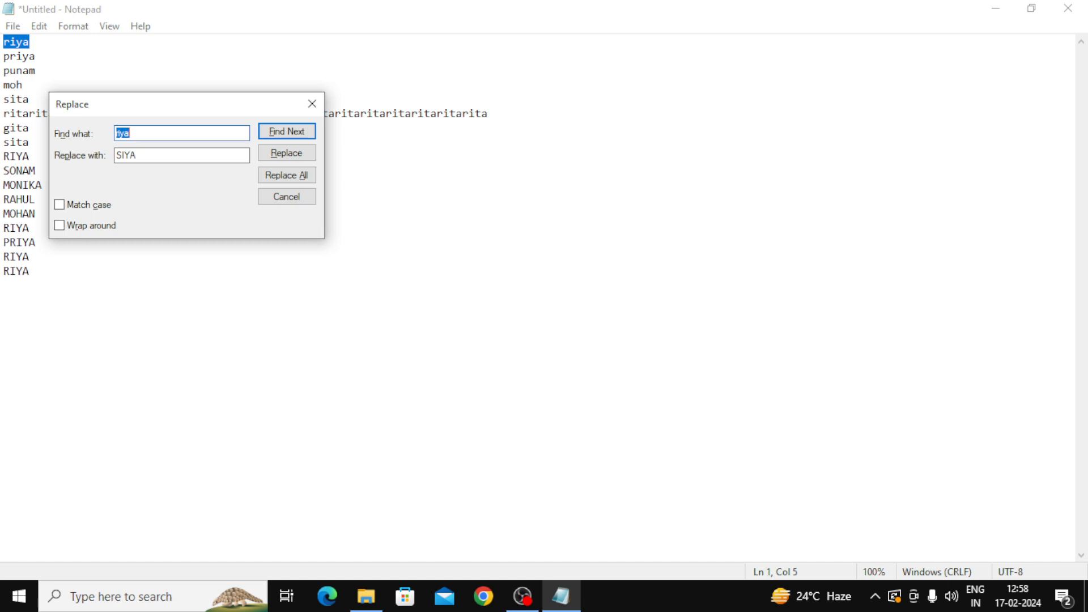
{"action": "left_click_drag", "start_coordinate": [190, 107], "coordinate": [633, 185]}
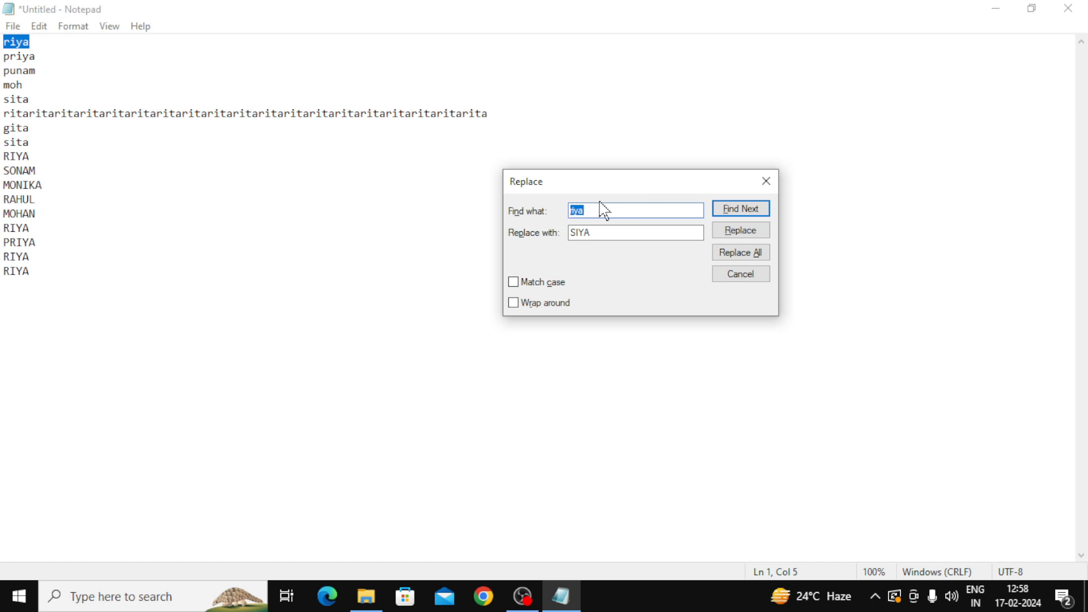
{"action": "key", "text": "BackSpace"}
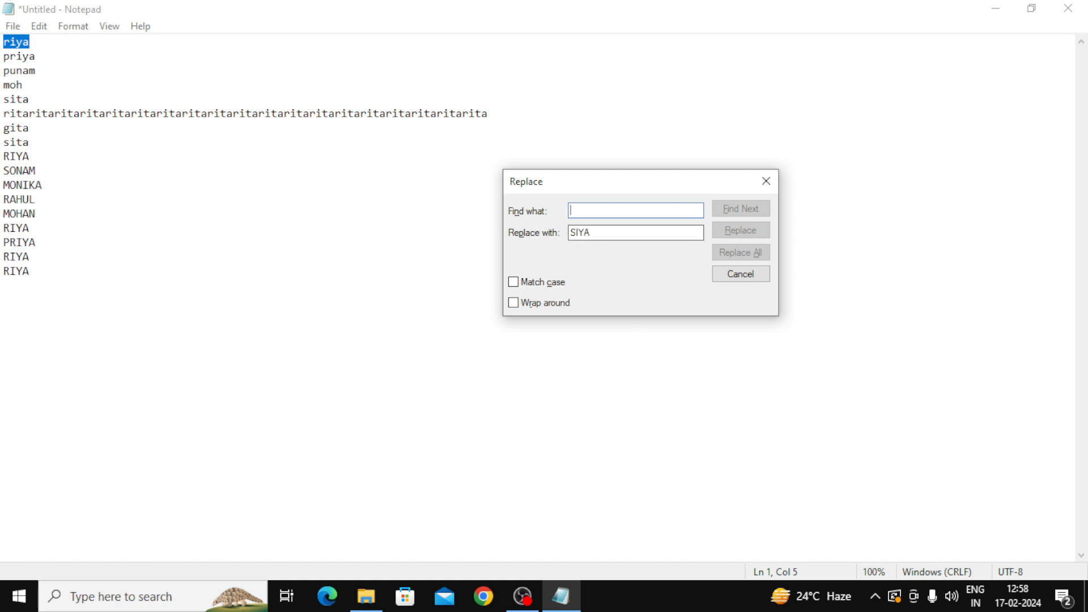
{"action": "type", "text": "RI"}
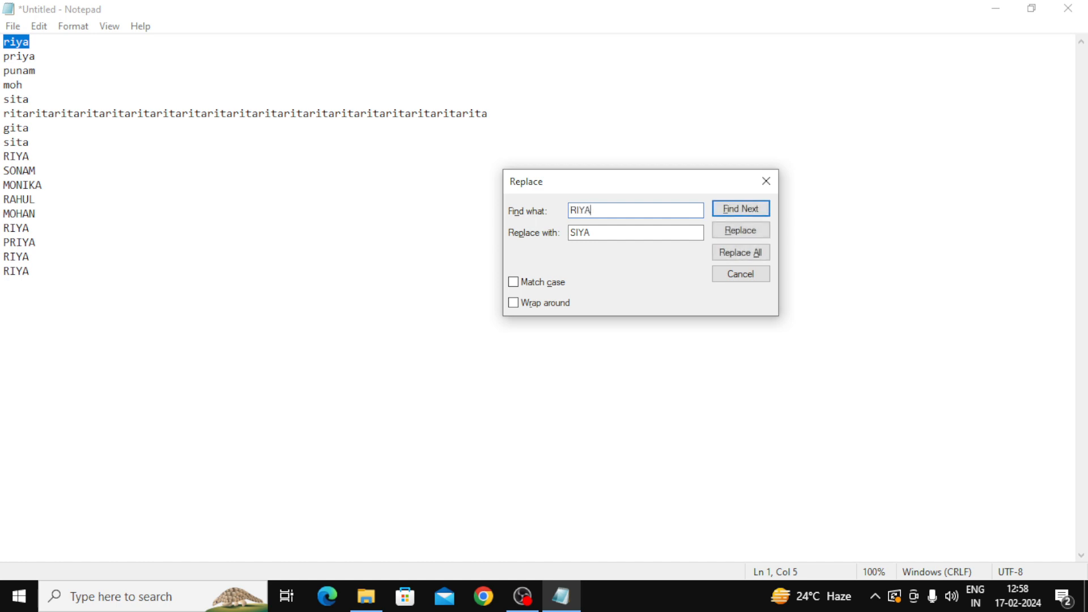
{"action": "type", "text": "YA"}
{"action": "key", "text": "Tab"}
Step: Replace the first riya with PRIYA, then Replace All RIYA with PRIYA
{"action": "type", "text": "P"}
{"action": "left_click", "coordinate": [742, 231]}
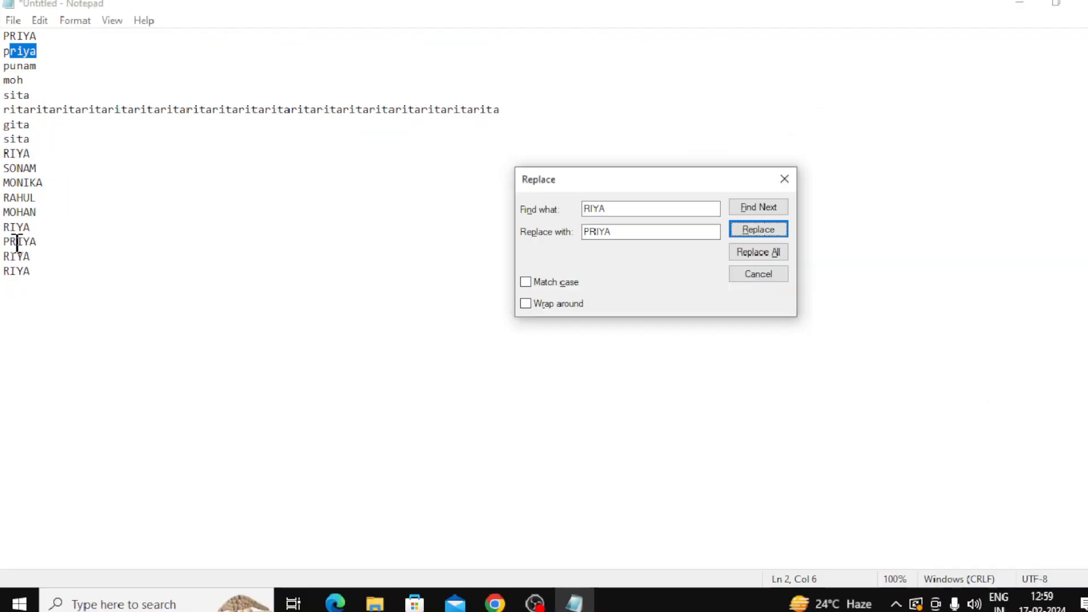
{"action": "left_click", "coordinate": [737, 255]}
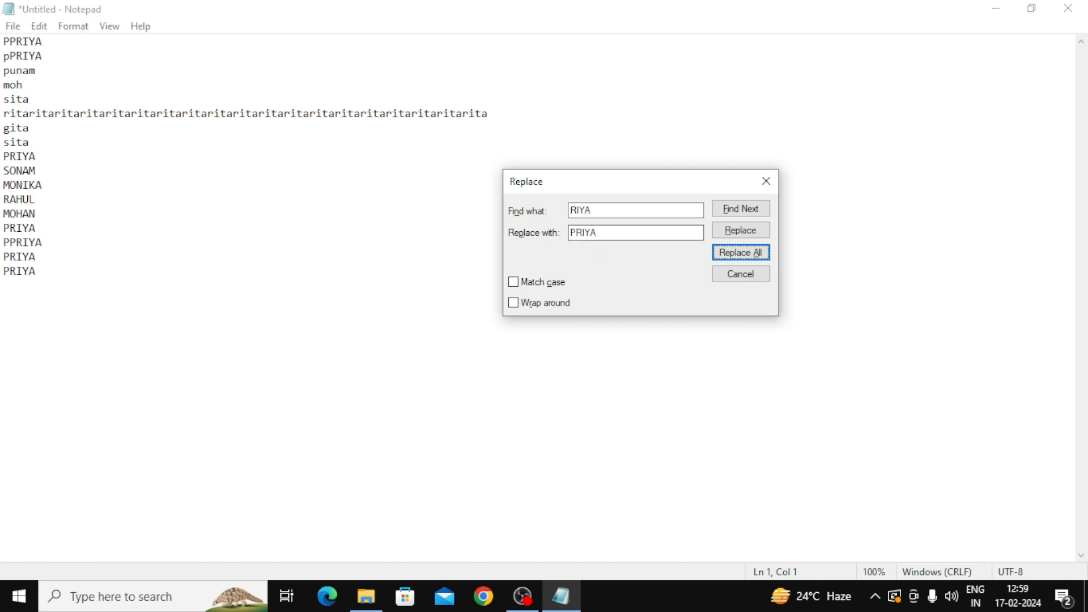
{"action": "double_click", "coordinate": [583, 232]}
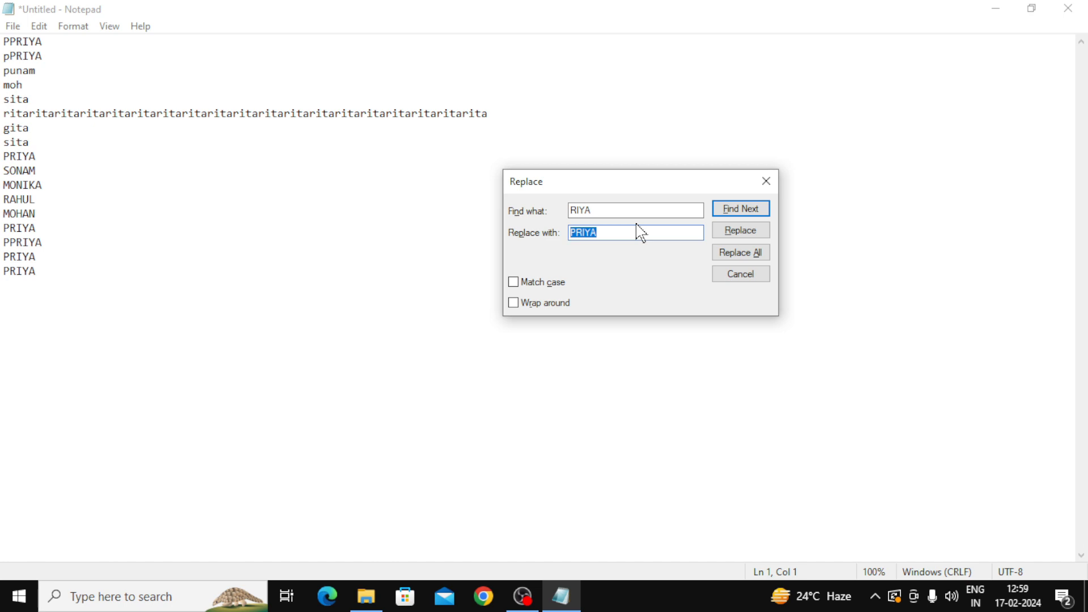
Step: Change the replacement to AMAN, replace the first RIYA, Replace All, and close the dialog
{"action": "type", "text": "AMAN"}
{"action": "left_click", "coordinate": [750, 235]}
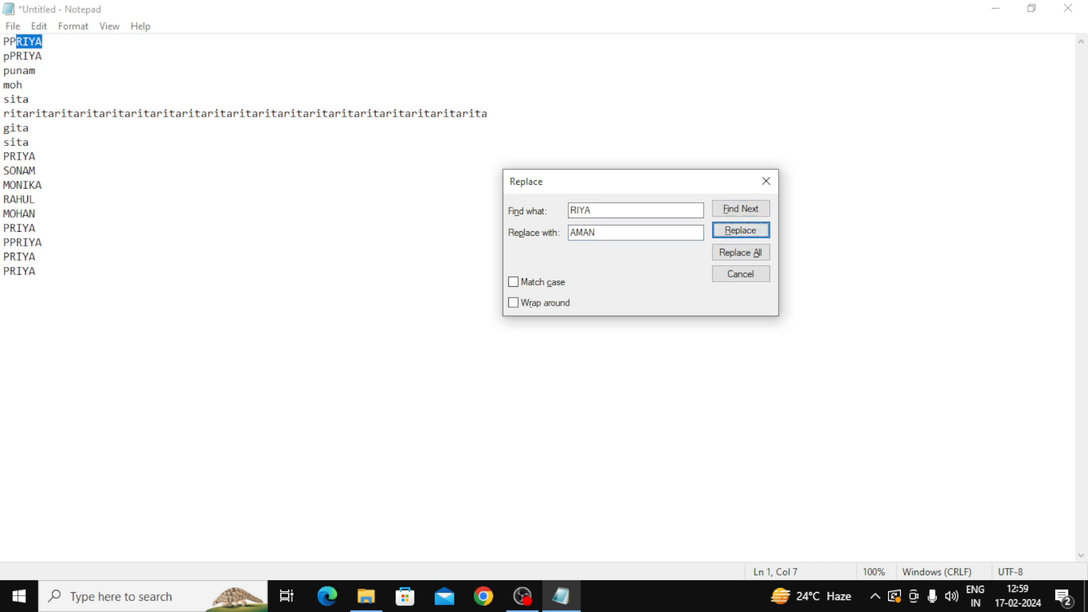
{"action": "left_click", "coordinate": [753, 231]}
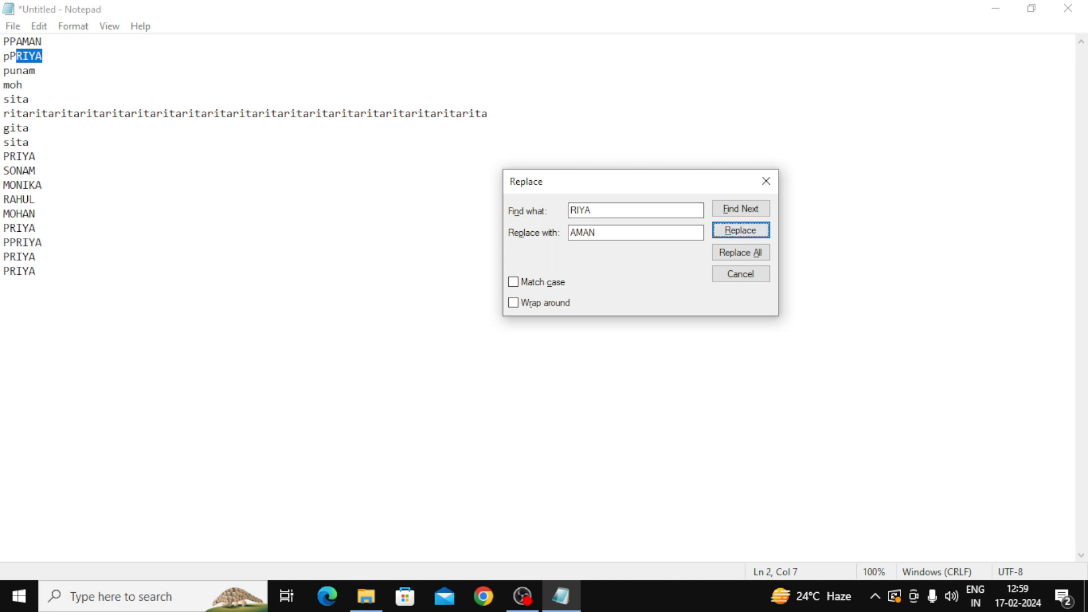
{"action": "left_click", "coordinate": [751, 259]}
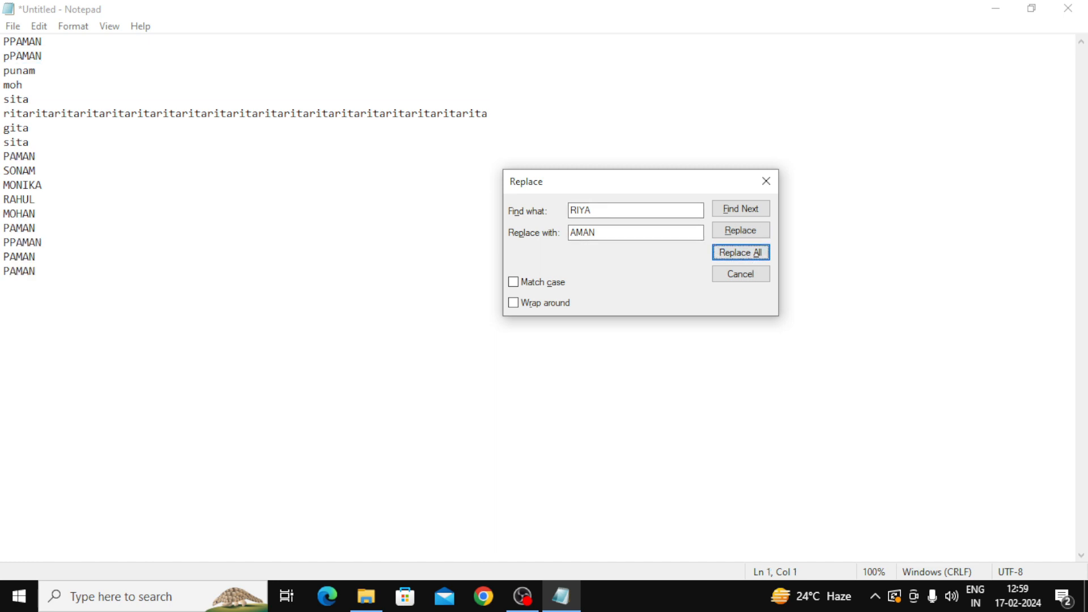
{"action": "left_click", "coordinate": [766, 181]}
{"action": "left_click", "coordinate": [39, 26]}
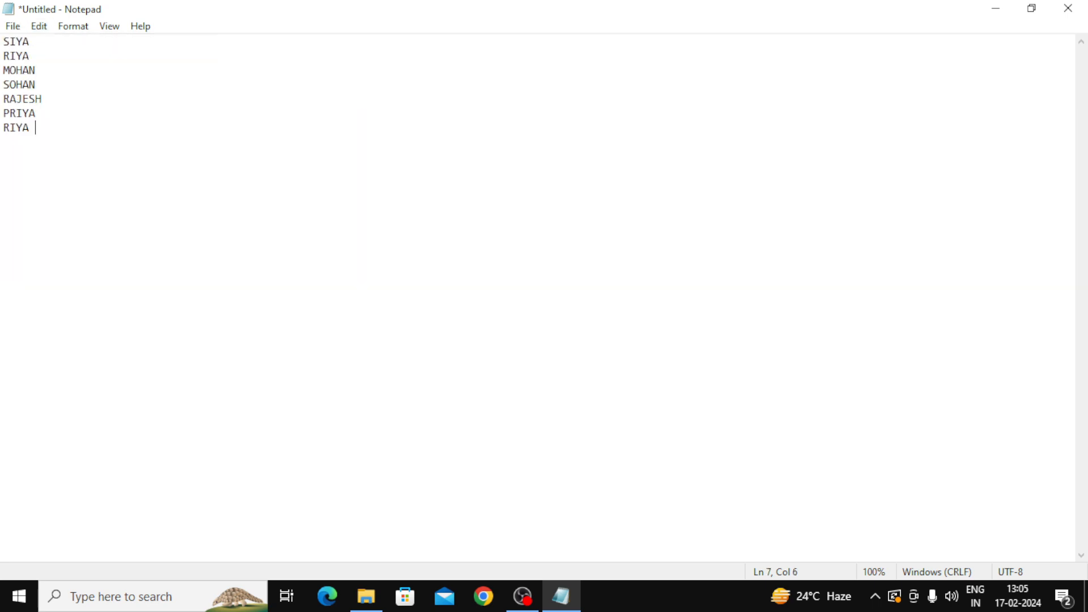
{"action": "left_click", "coordinate": [39, 26]}
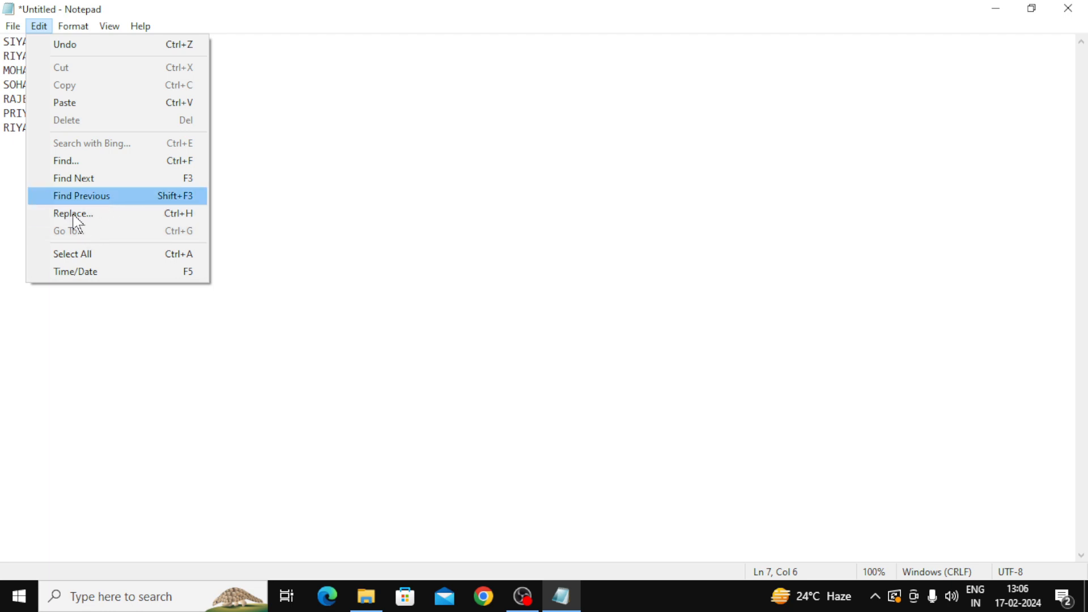
Step: Select all seven names using Edit > Select All and Ctrl+A
{"action": "left_click", "coordinate": [86, 259]}
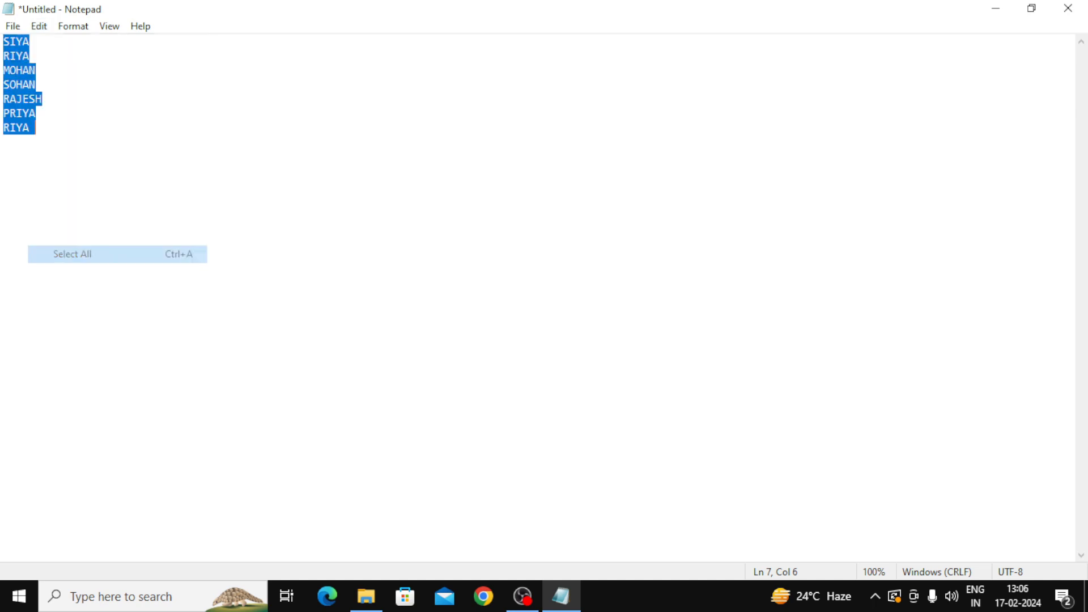
{"action": "left_click", "coordinate": [41, 29]}
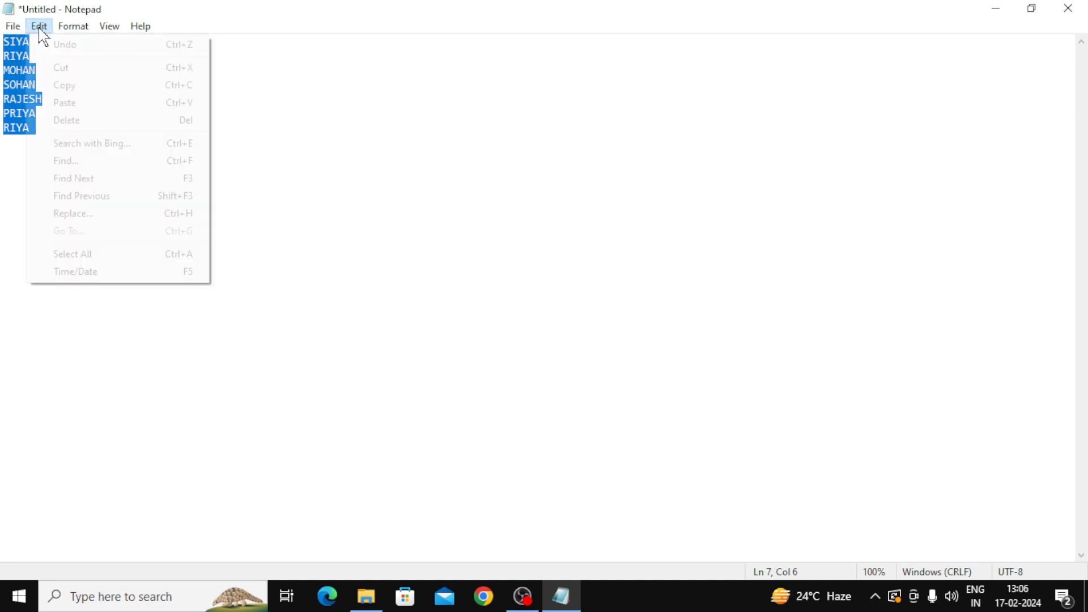
{"action": "left_click", "coordinate": [109, 259]}
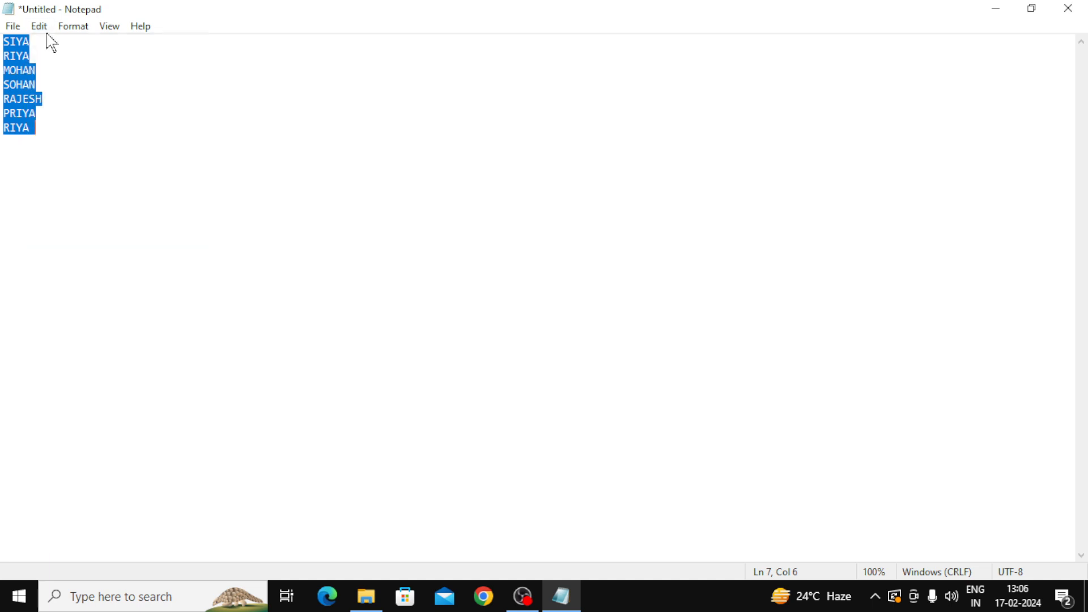
{"action": "key", "text": "Right"}
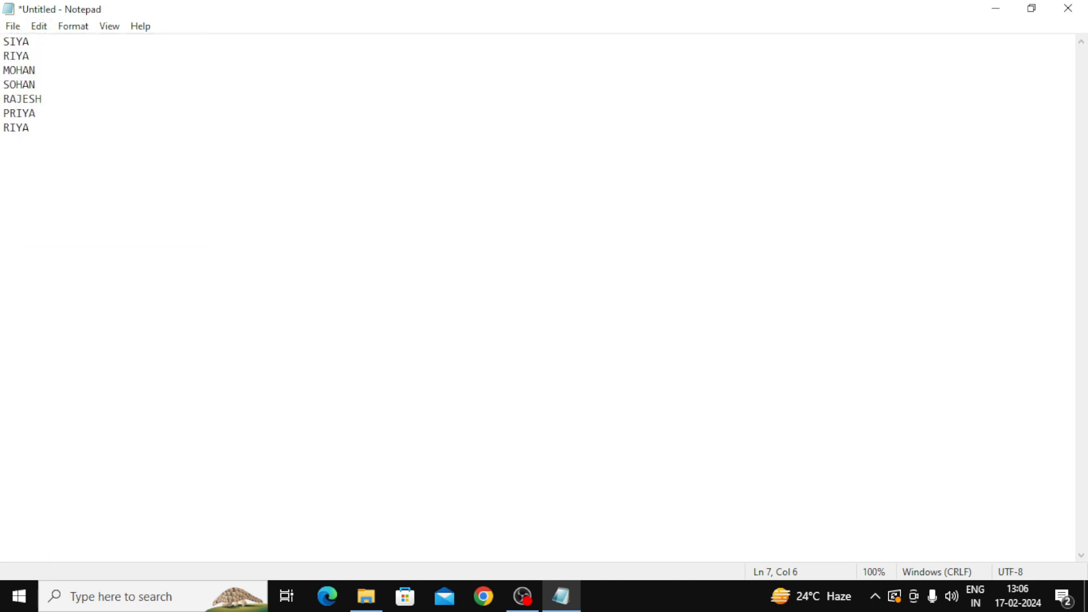
{"action": "key", "text": "ctrl+a"}
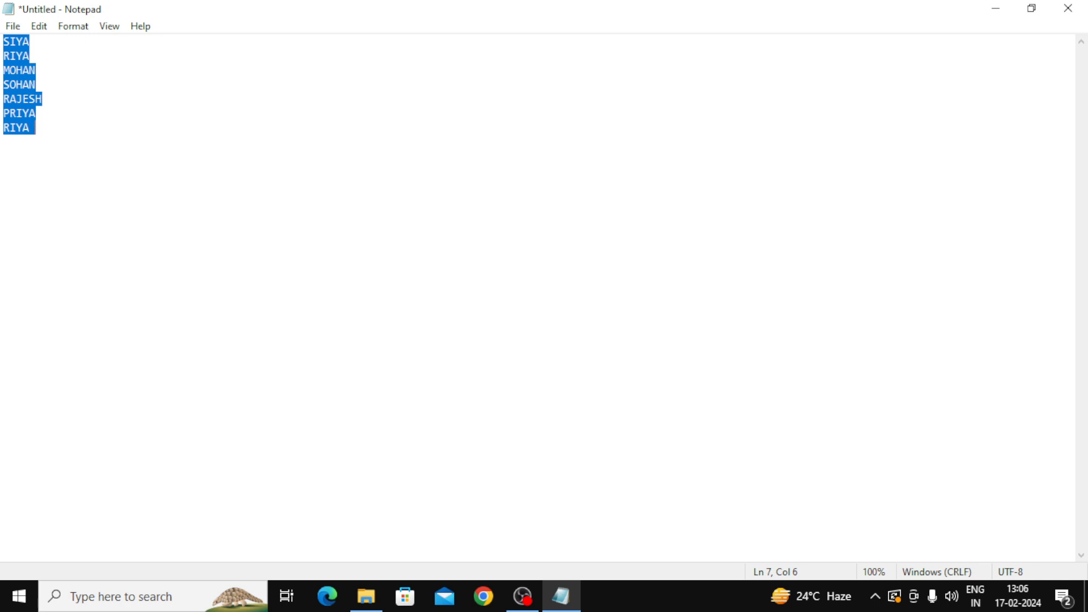
{"action": "key", "text": "Right"}
{"action": "left_click", "coordinate": [41, 27]}
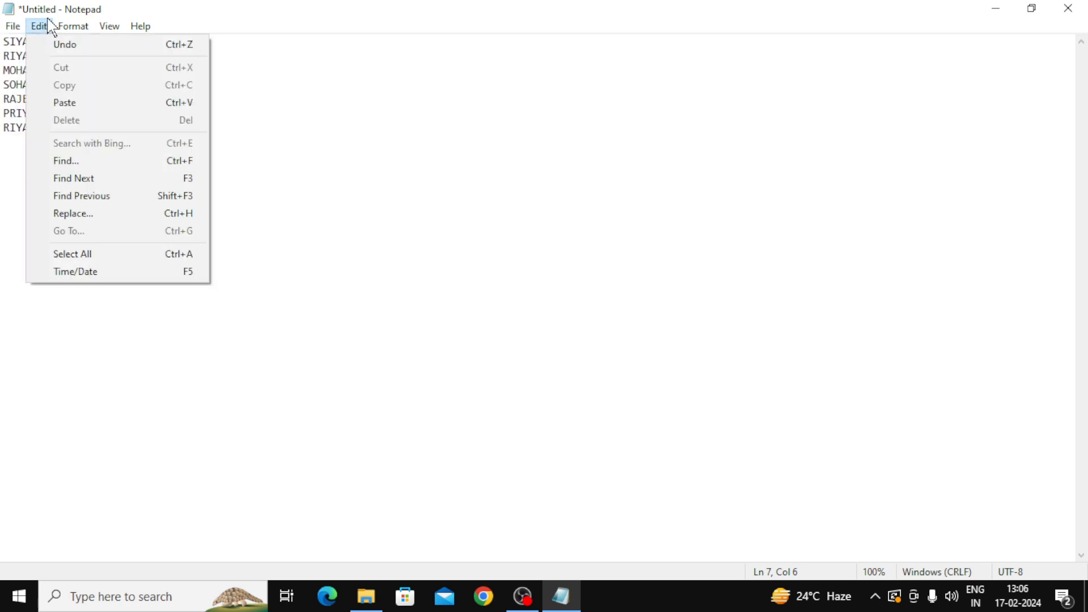
{"action": "left_click", "coordinate": [332, 298]}
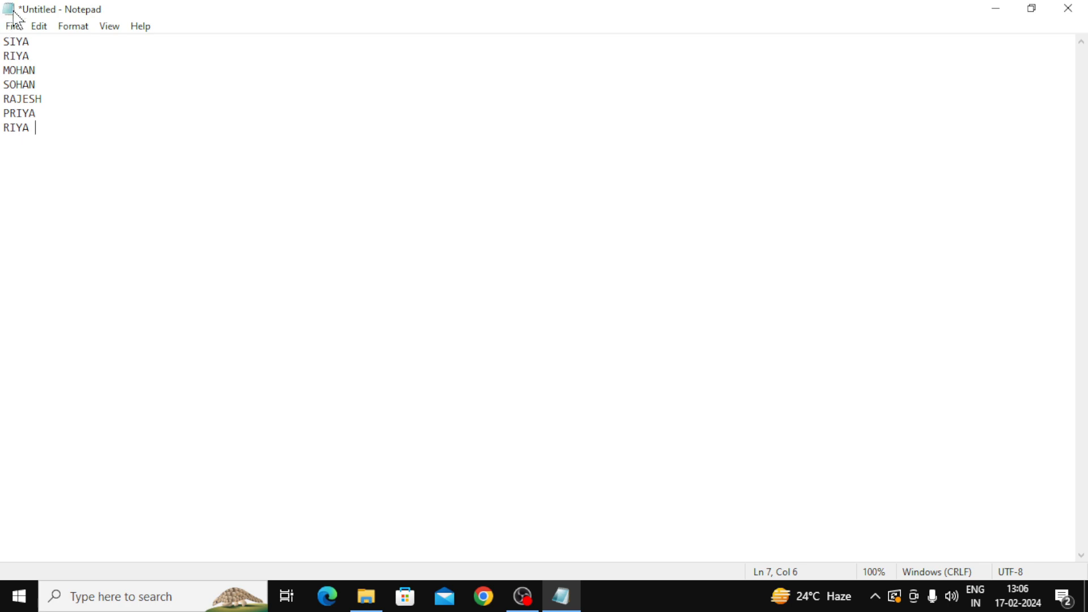
{"action": "key", "text": "ctrl+a"}
{"action": "key", "text": "Delete"}
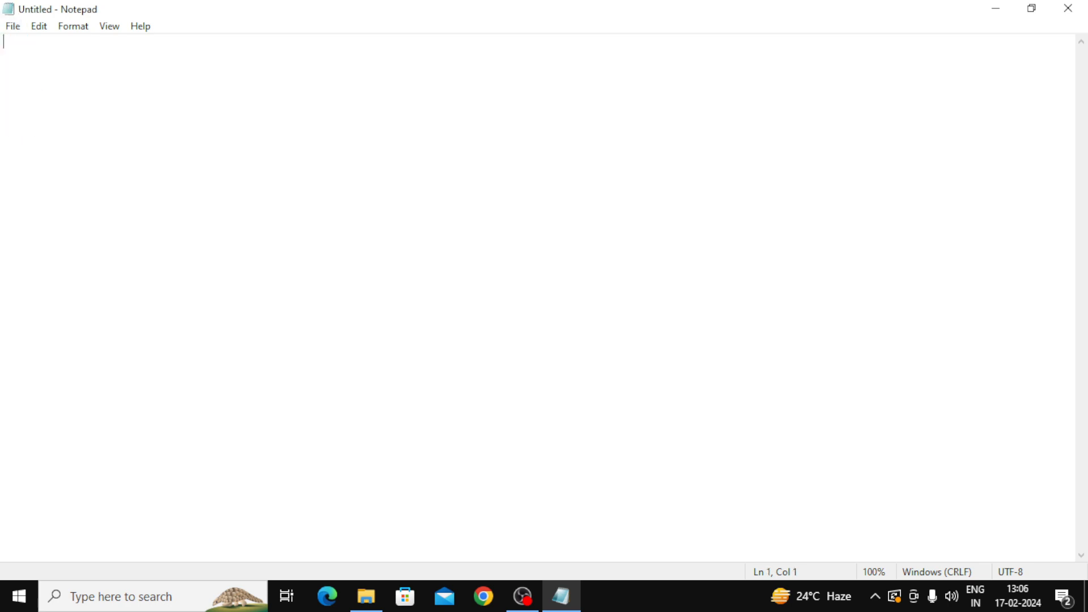
{"action": "left_click", "coordinate": [40, 30]}
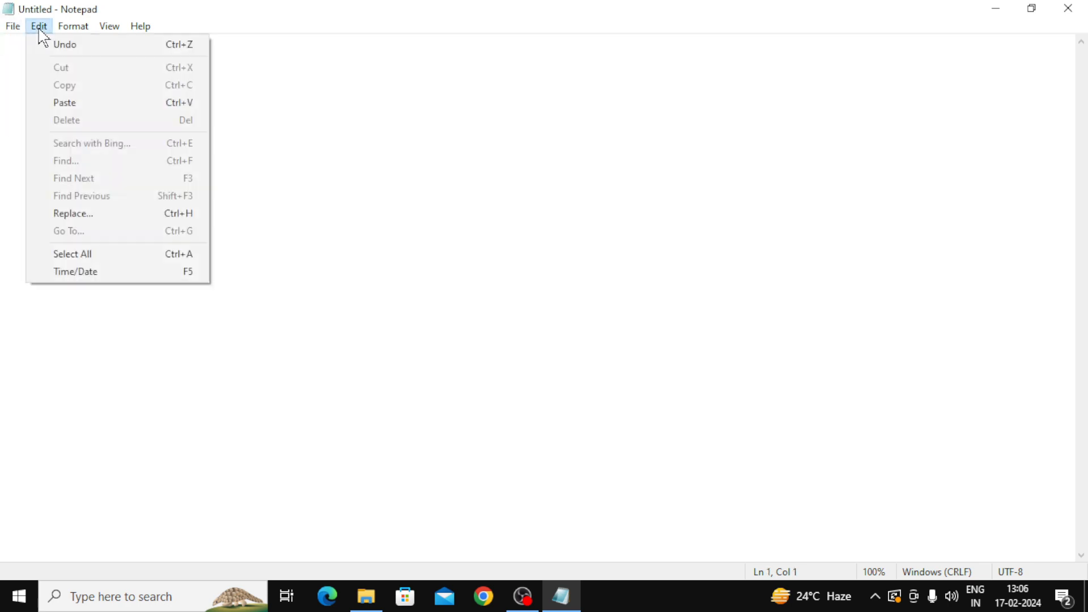
{"action": "left_click", "coordinate": [102, 272]}
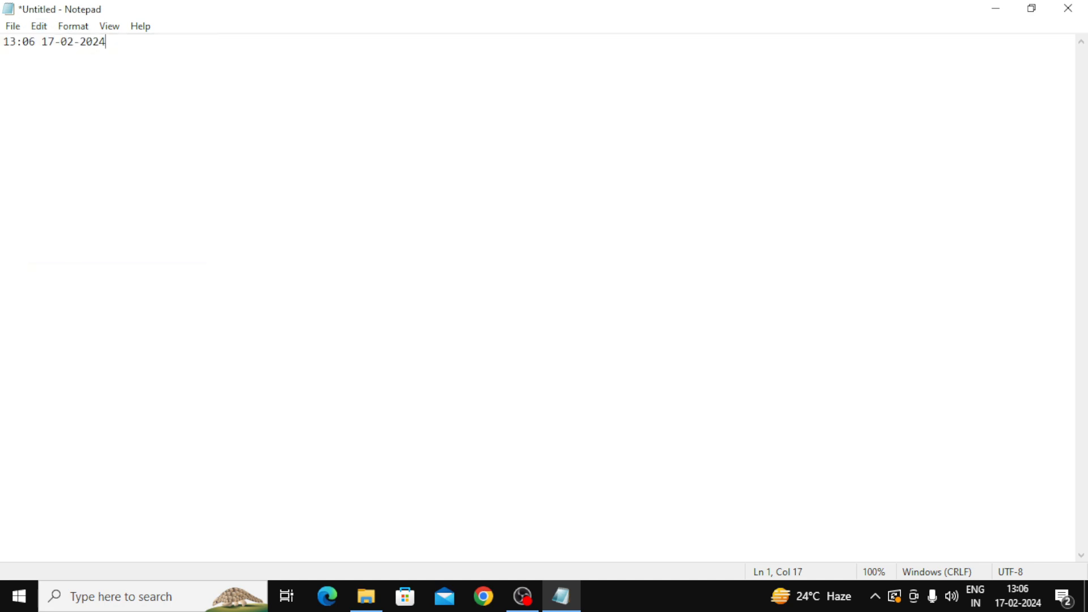
{"action": "key", "text": "F5"}
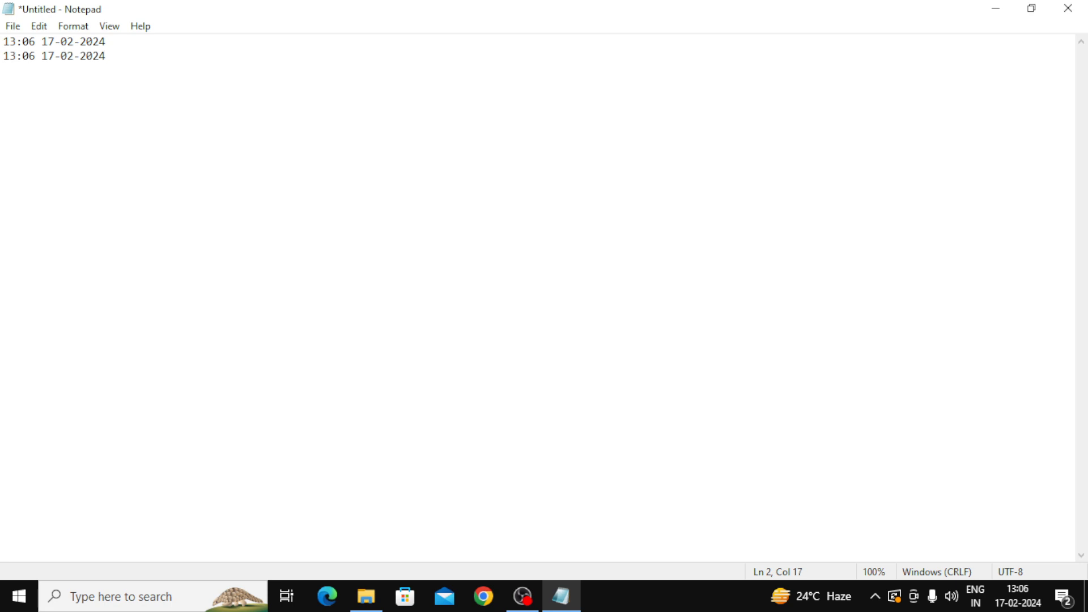
{"action": "key", "text": "F5"}
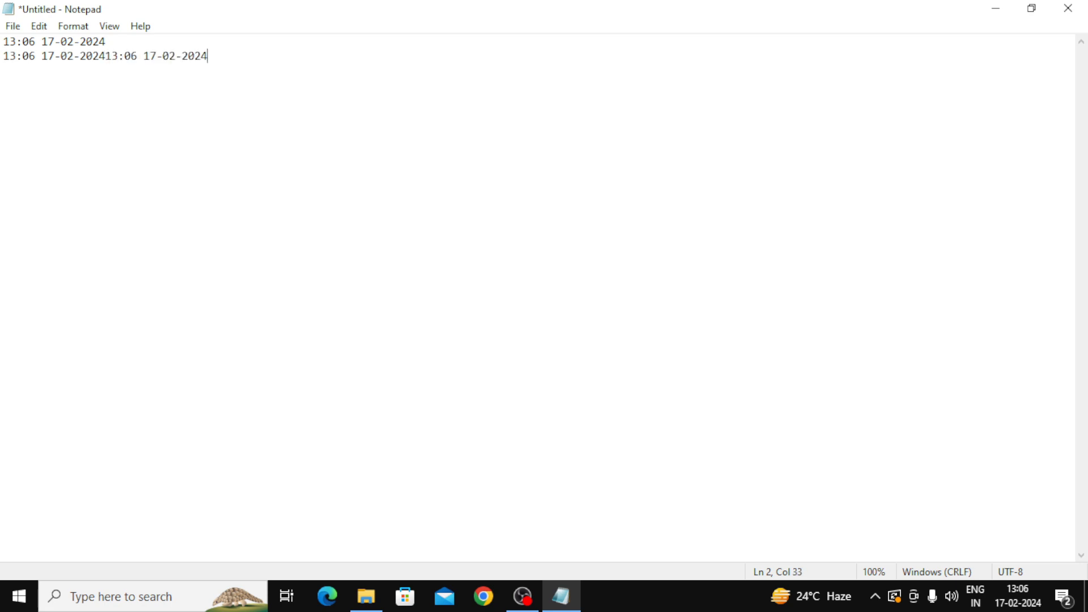
{"action": "key", "text": "Return"}
{"action": "key", "text": "F5"}
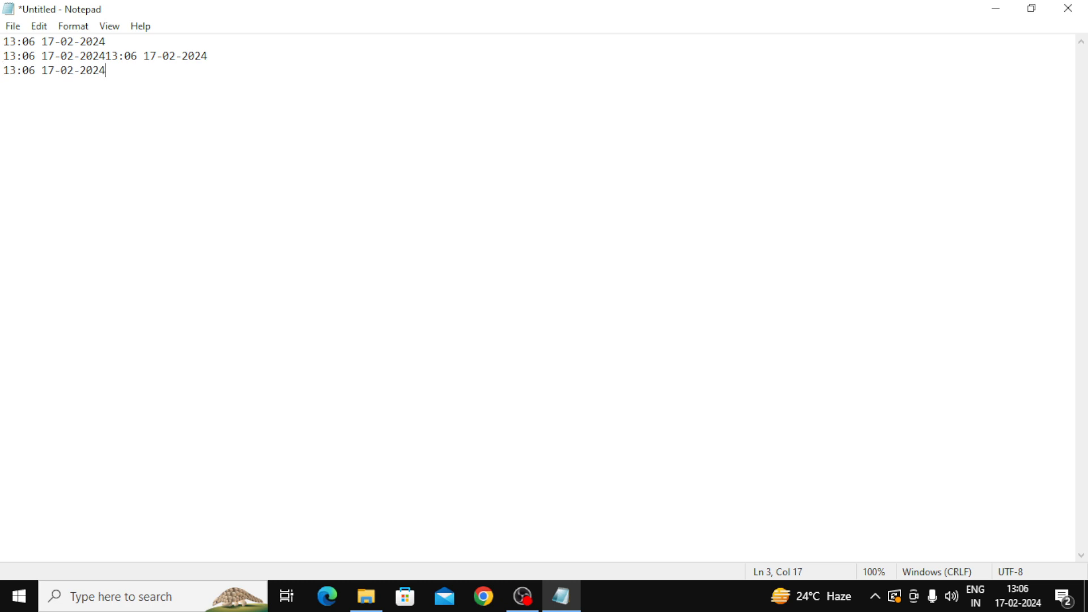
{"action": "left_click", "coordinate": [39, 26]}
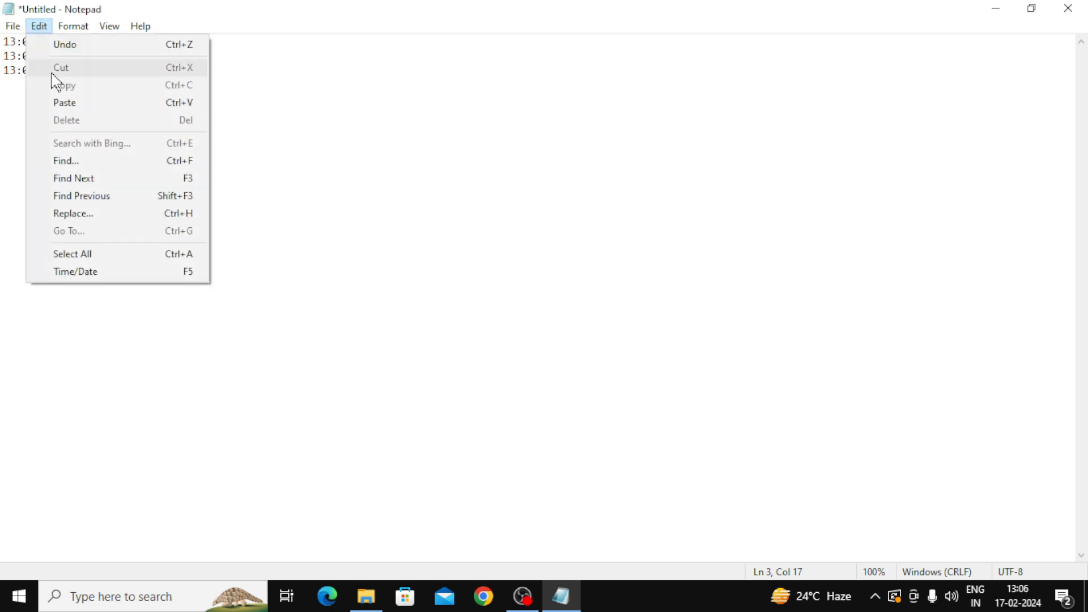
{"action": "left_click", "coordinate": [76, 275]}
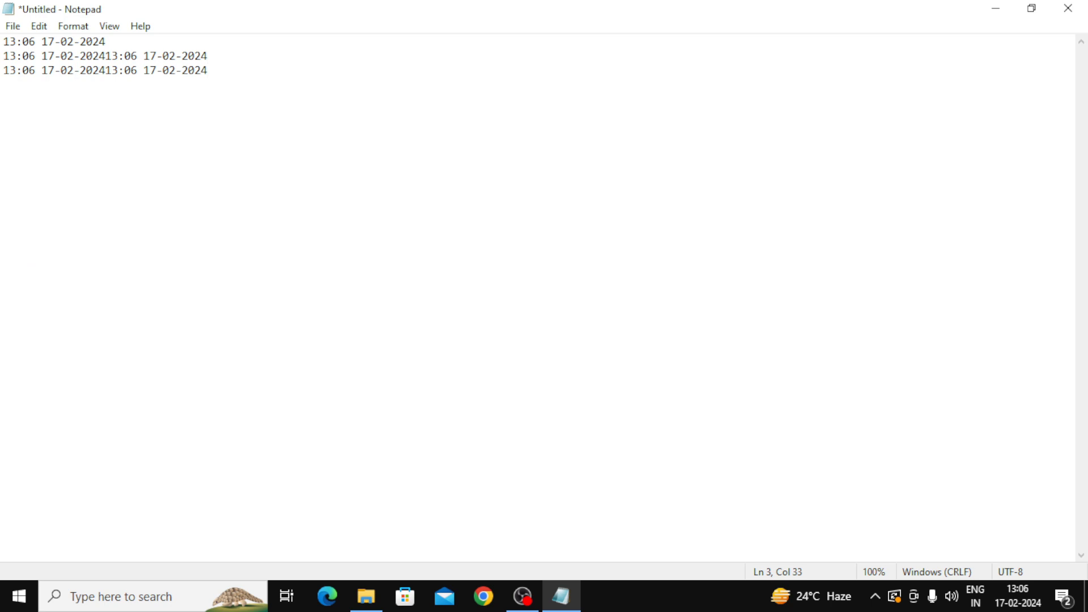
{"action": "left_click", "coordinate": [39, 27]}
{"action": "mouse_move", "coordinate": [60, 32]}
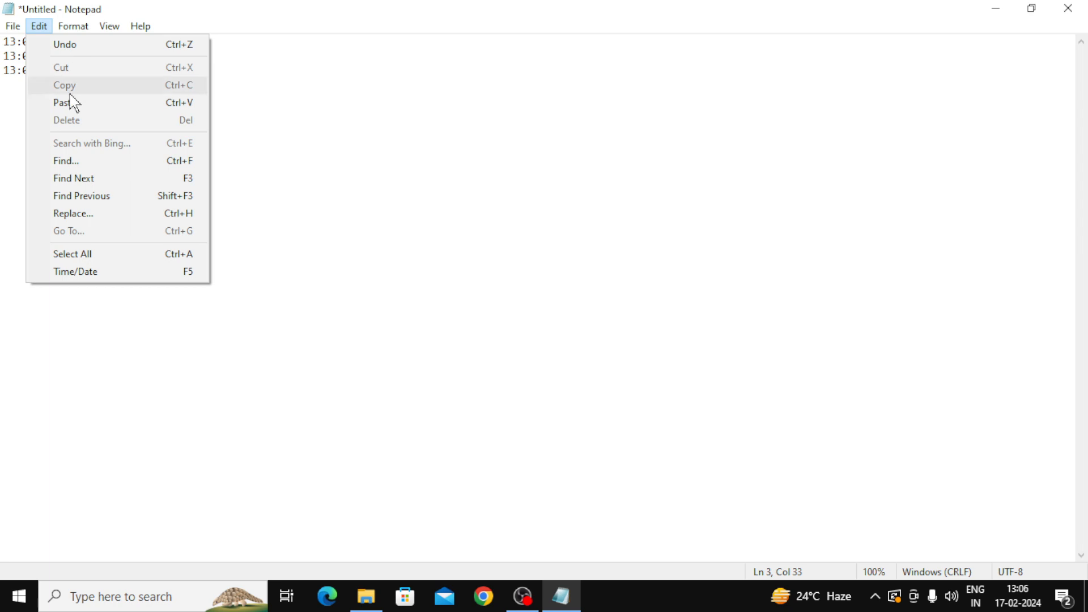
Step: Select all three timestamp lines and delete them, leaving the document empty
{"action": "key", "text": "Escape"}
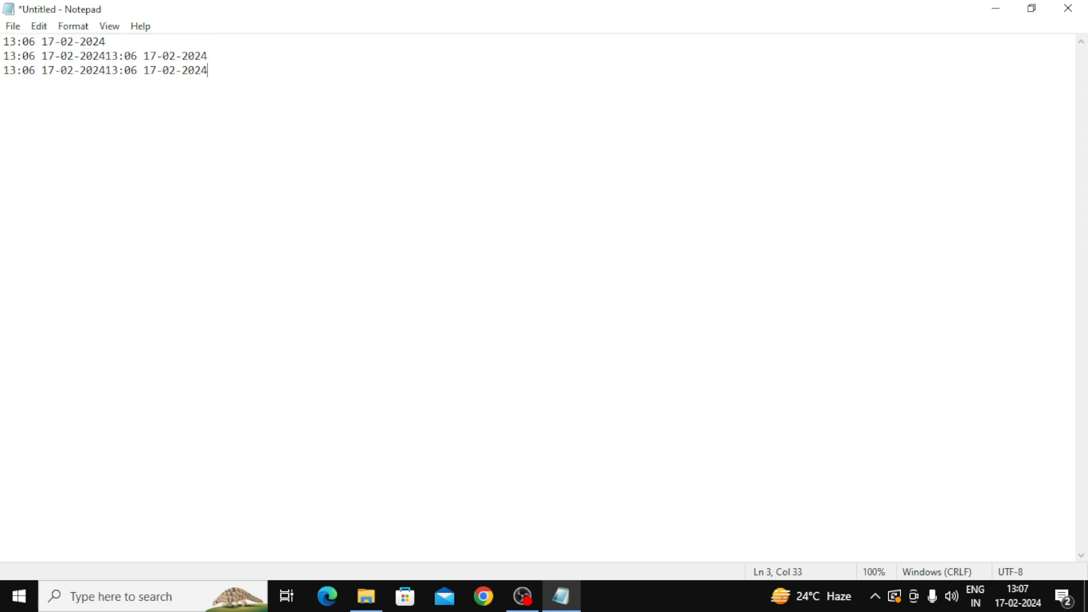
{"action": "left_click", "coordinate": [77, 32]}
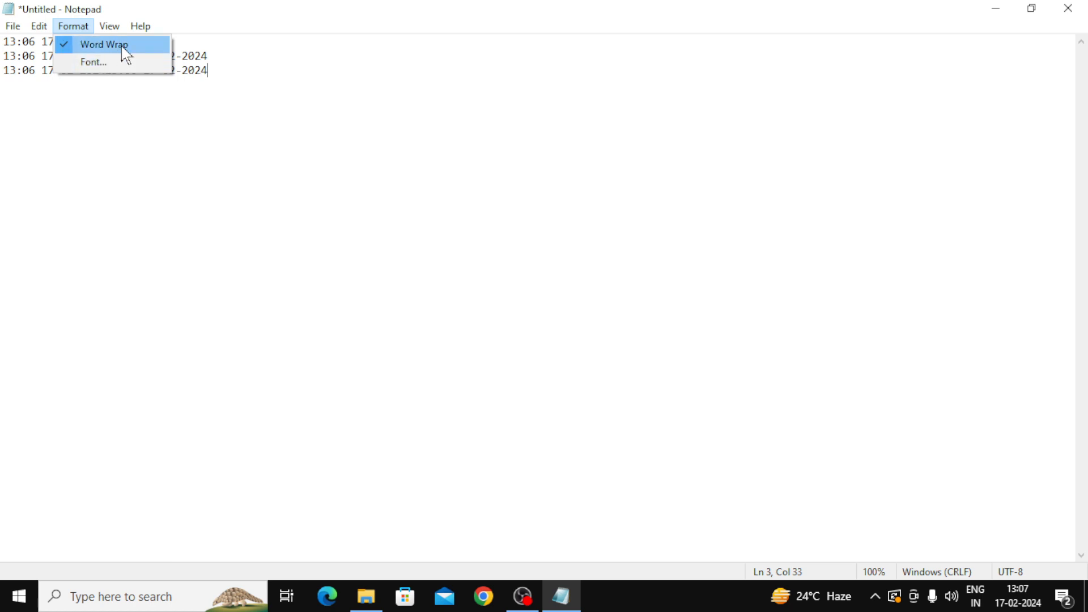
{"action": "left_click", "coordinate": [105, 46]}
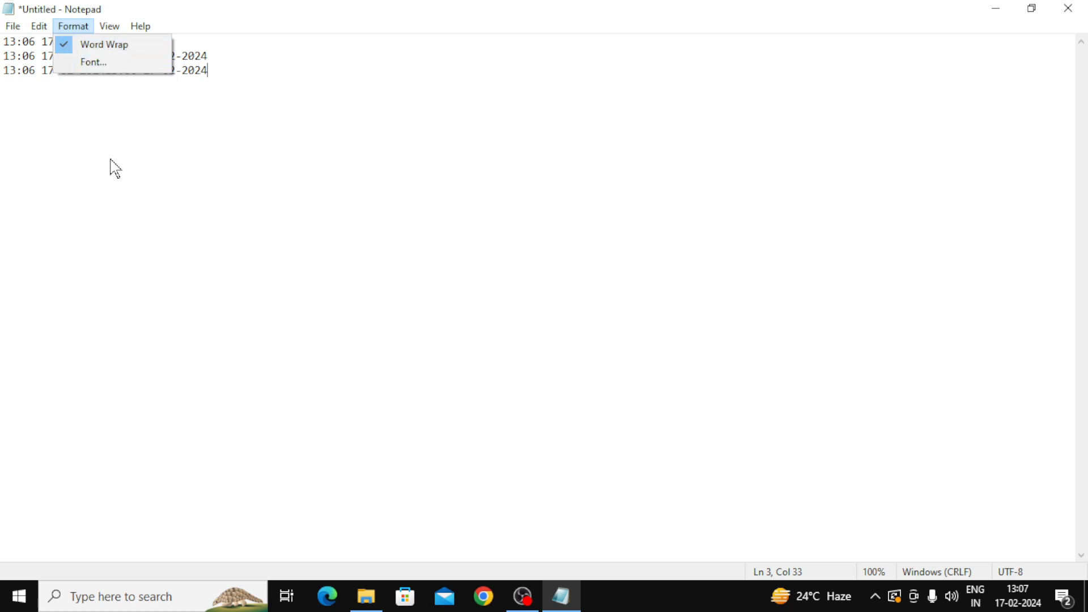
{"action": "left_click", "coordinate": [112, 71]}
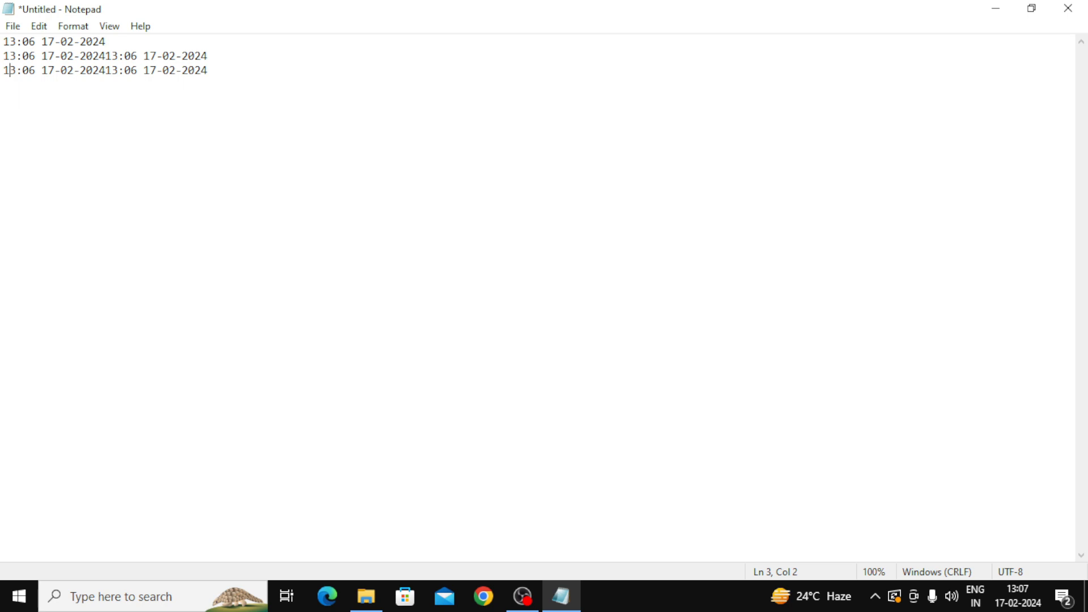
{"action": "left_click_drag", "start_coordinate": [208, 70], "coordinate": [5, 37]}
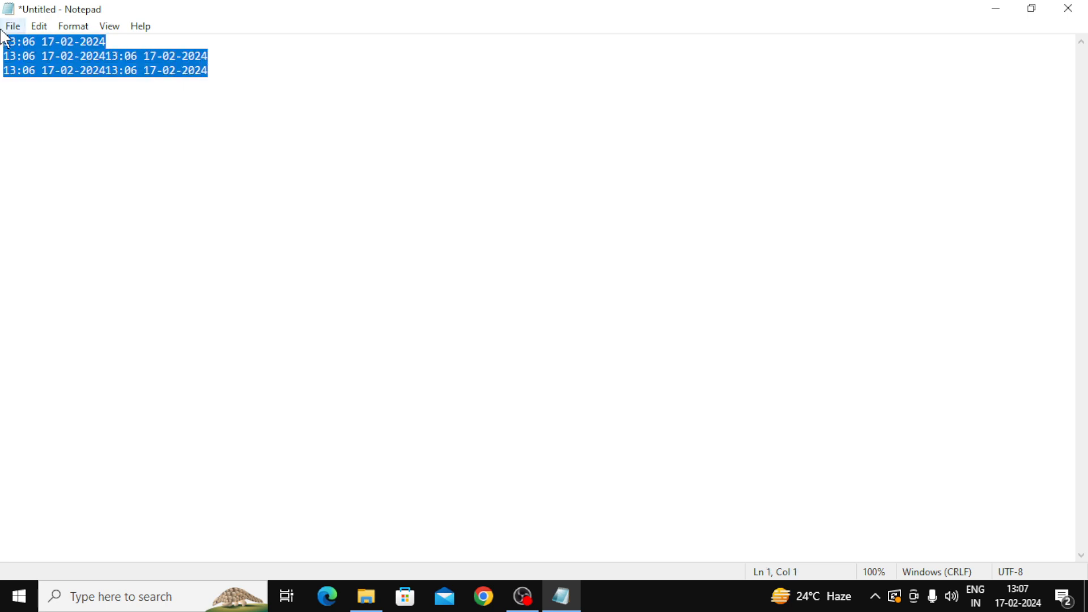
{"action": "key", "text": "Delete"}
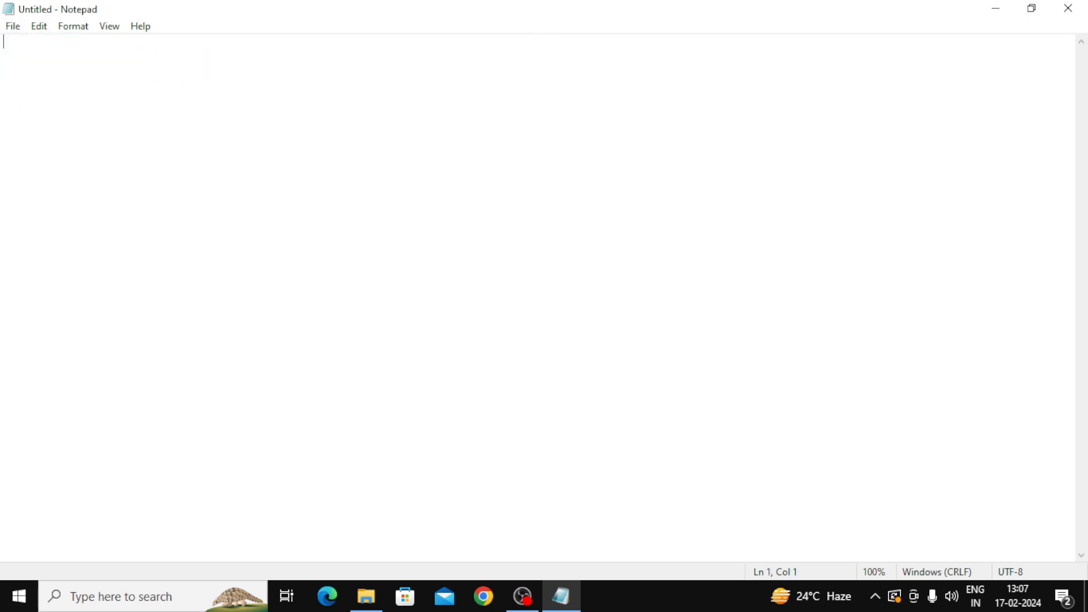
Step: Type a long string of random uppercase letters that wraps onto a second line
{"action": "type", "text": "UYYAWGRFI IUWGFIUERUTGI "}
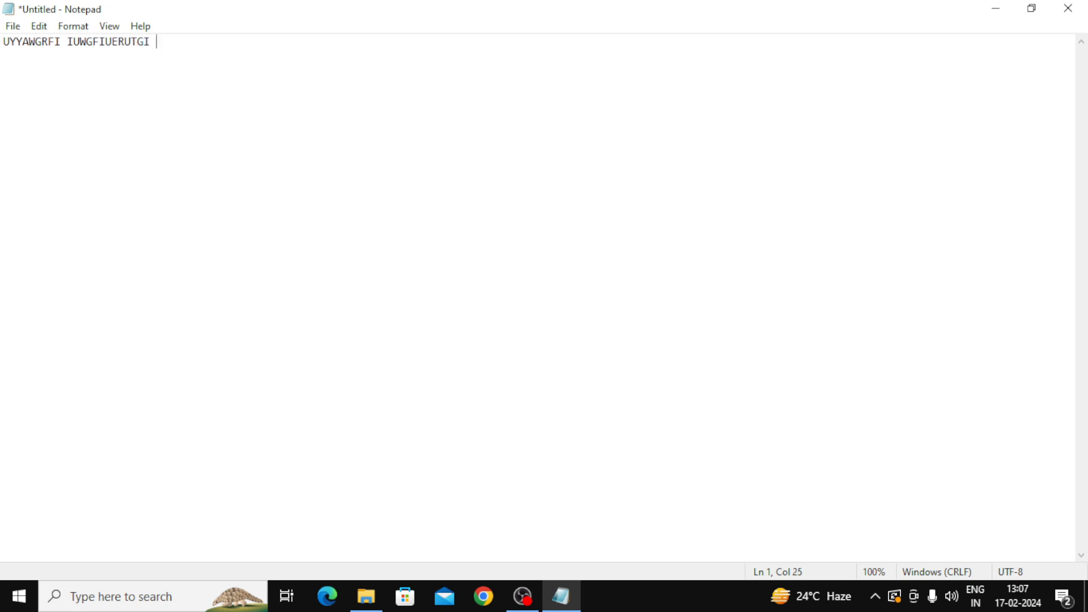
{"action": "type", "text": "YHWFGRQWER YWEGRIUWQEHROLQWHT "}
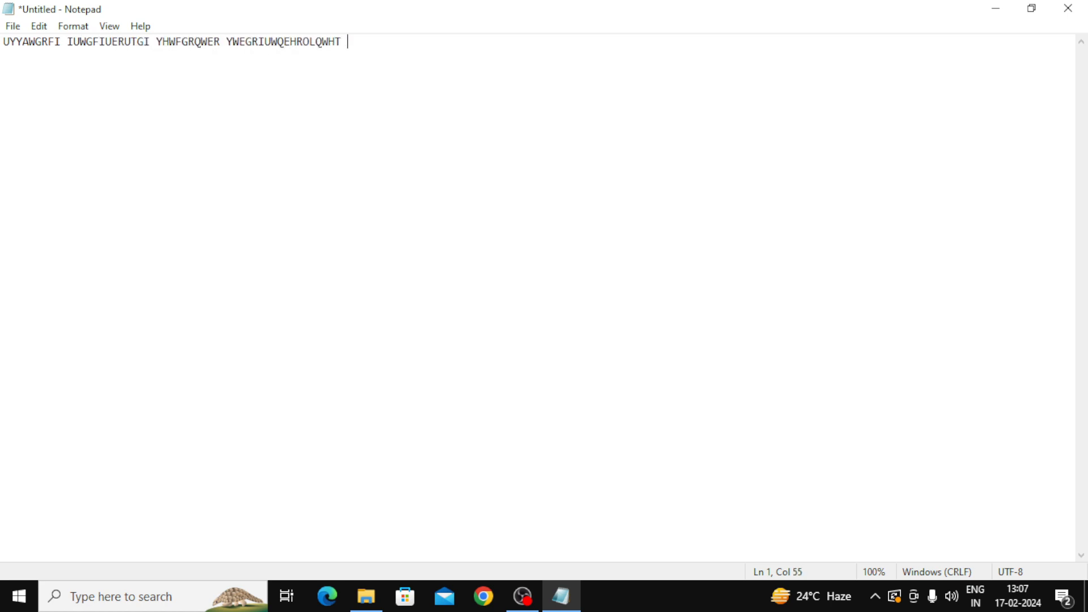
{"action": "type", "text": "WIUERGIWEURY9WYOQHEIRH UIWERG8QWE7YIRW"}
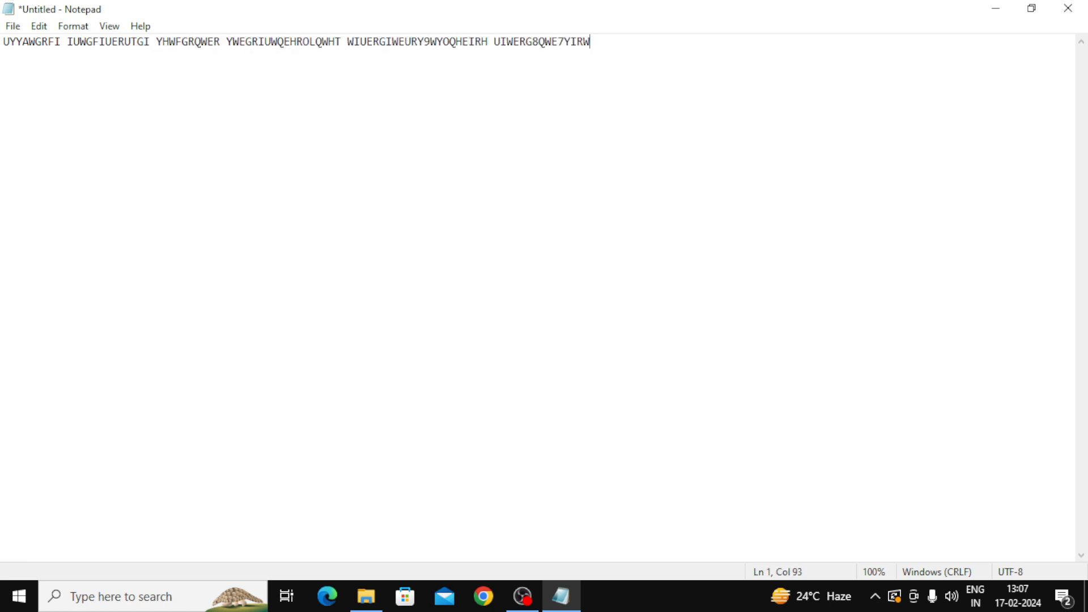
{"action": "type", "text": "EHF UYGFRISUDHKLAS USGRFISUADH"}
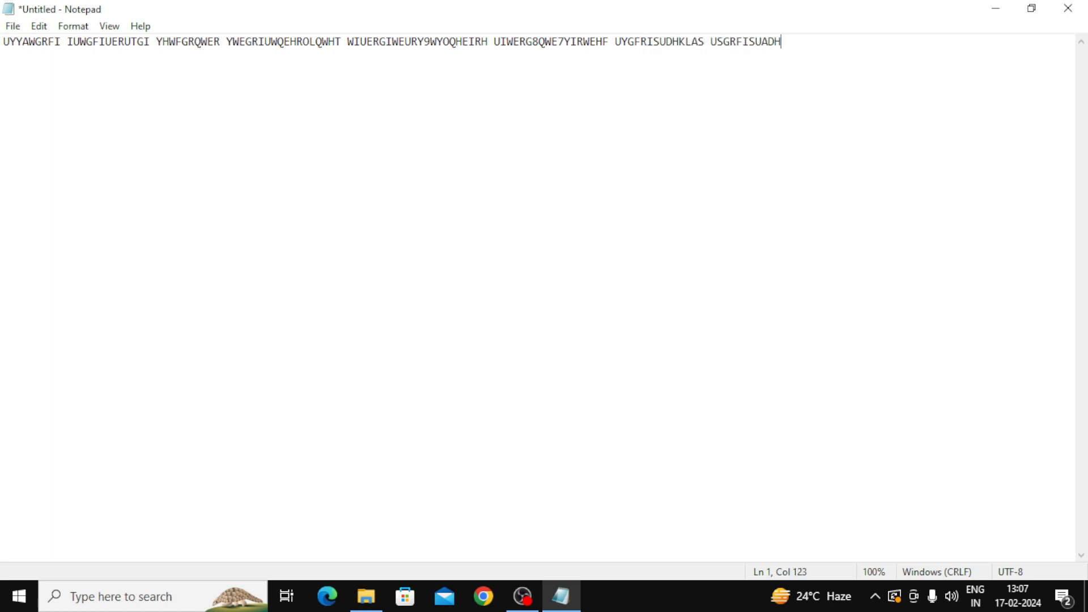
{"action": "type", "text": "GIKHFLAD SNMFVBWEUIWEUHDFSDJBFKLAS "}
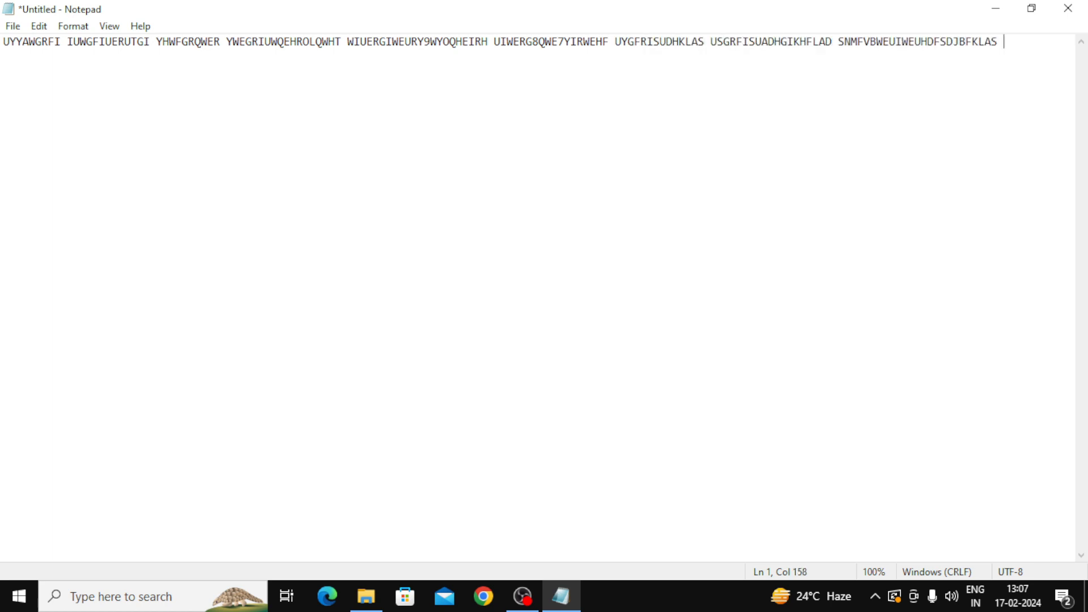
{"action": "type", "text": "KSGHFIRUWERFYIUSAH FKIYHFRUIEWSYFHSAN"}
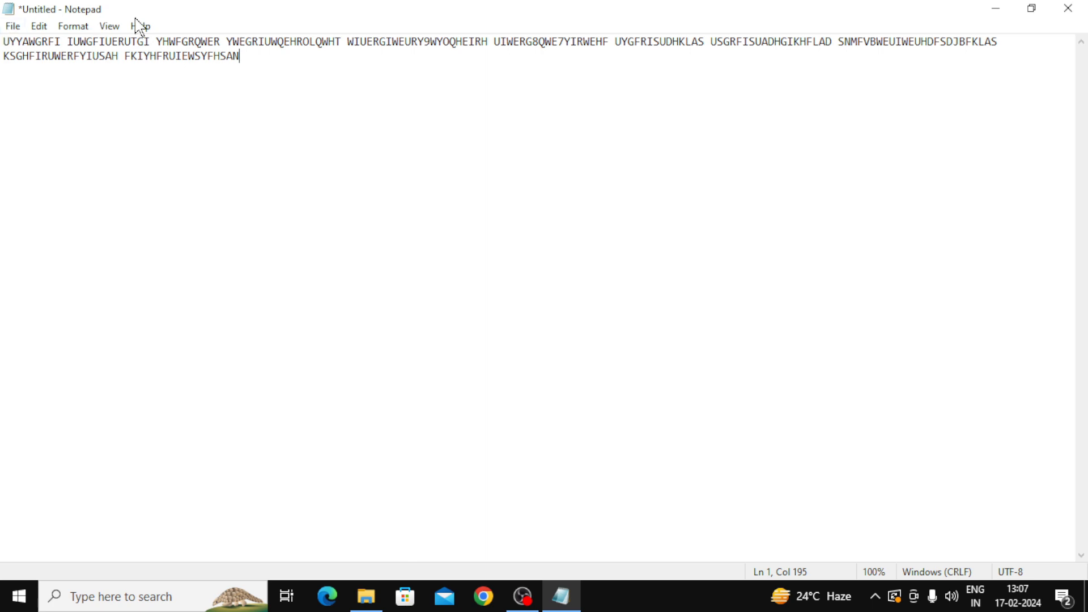
{"action": "left_click", "coordinate": [79, 29]}
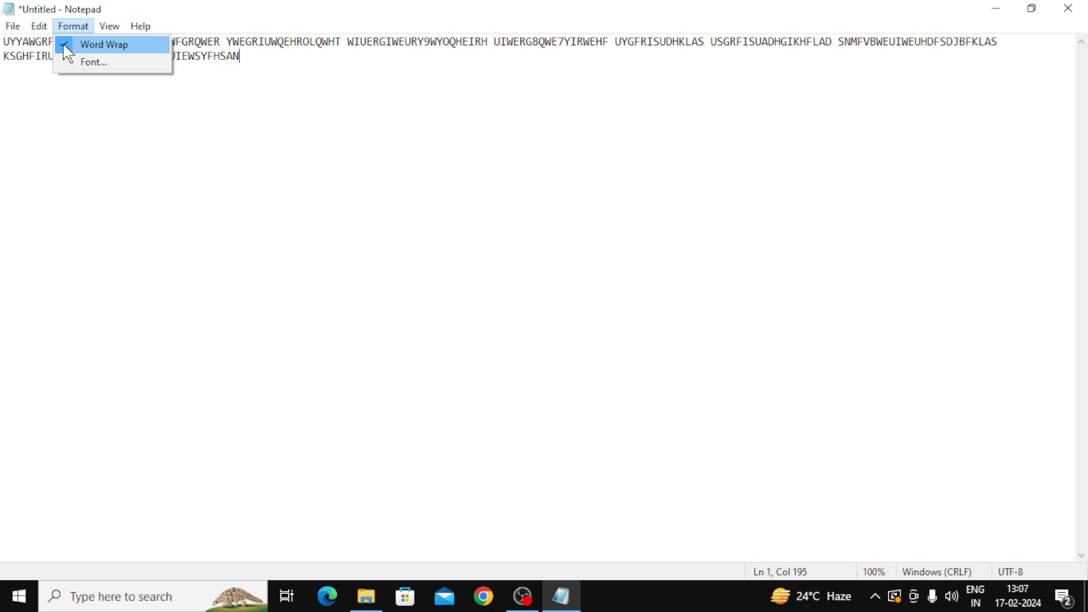
Step: Turn Word Wrap off, scroll along the single long line, then turn wrapping back on
{"action": "left_click", "coordinate": [67, 52]}
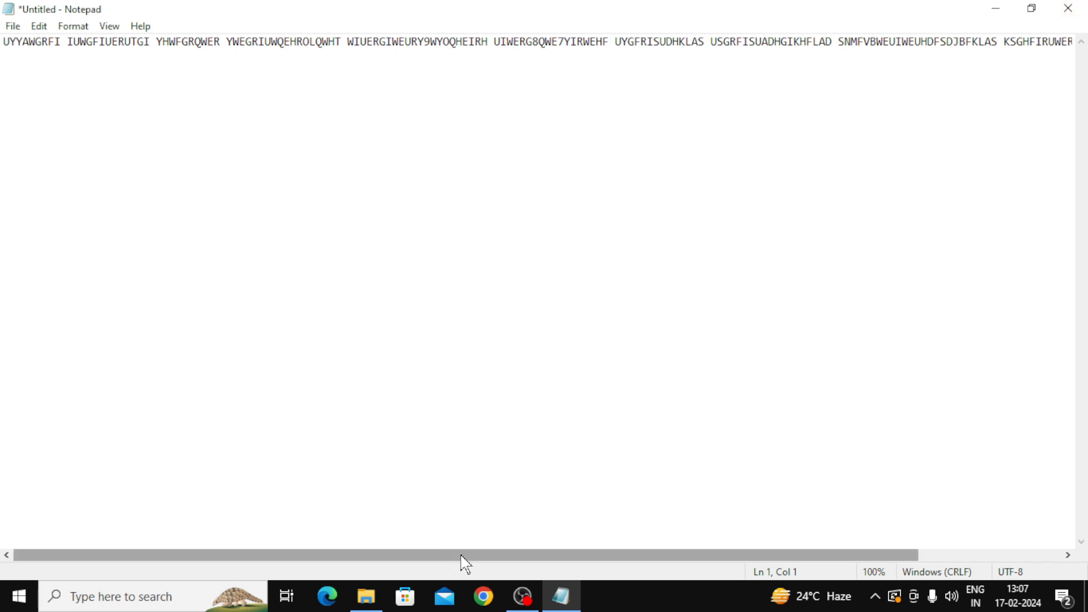
{"action": "left_click_drag", "start_coordinate": [461, 555], "coordinate": [526, 558]}
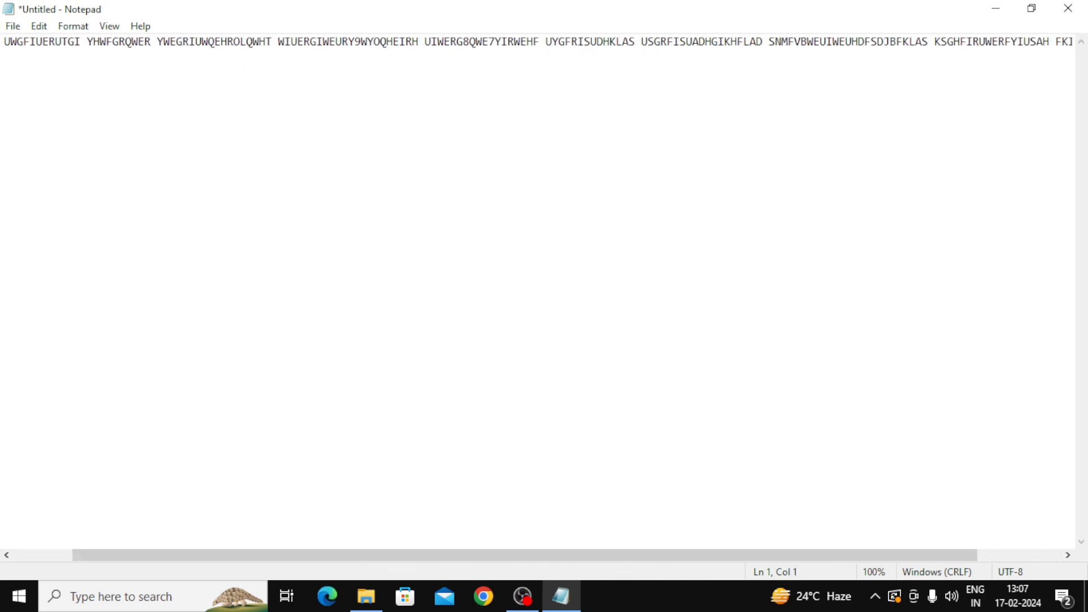
{"action": "left_click", "coordinate": [73, 26]}
{"action": "left_click", "coordinate": [69, 49]}
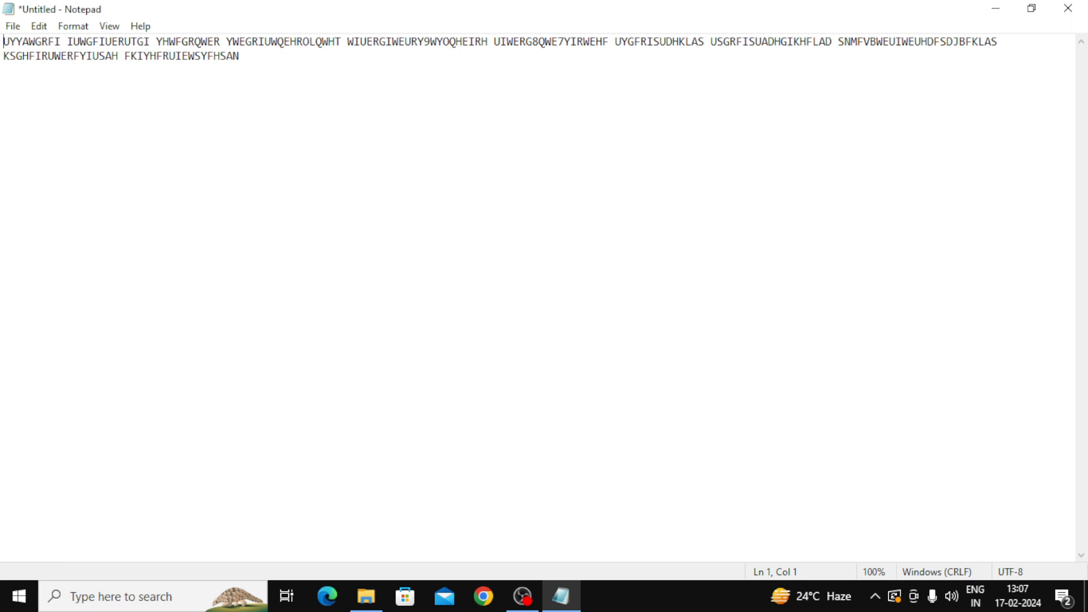
Step: Switch Word Wrap off a second time, scroll the line, and re-enable wrapping
{"action": "left_click", "coordinate": [106, 27]}
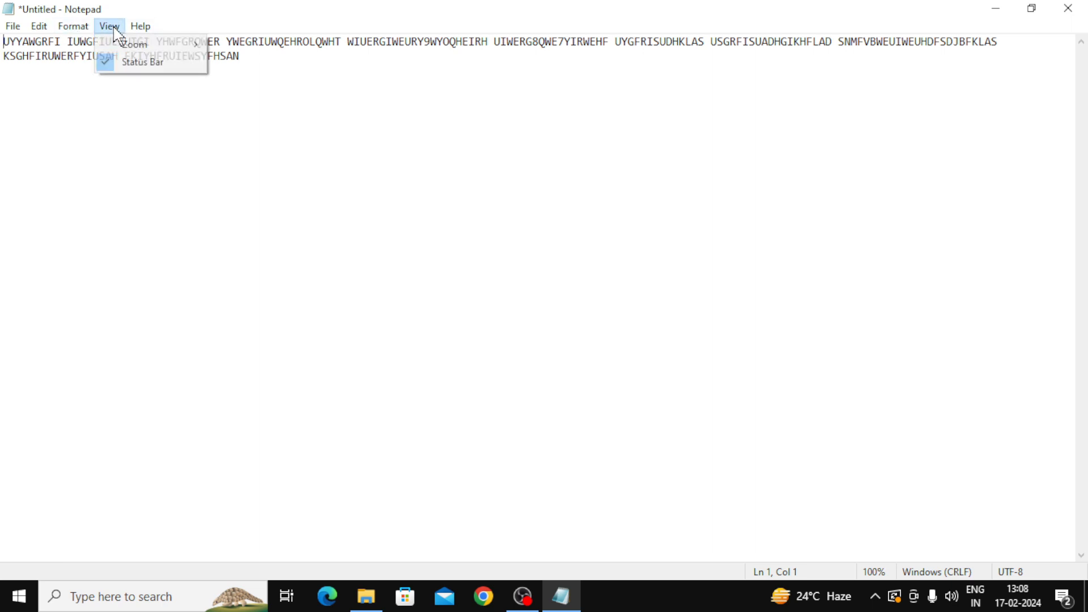
{"action": "left_click", "coordinate": [68, 28]}
{"action": "left_click", "coordinate": [65, 29]}
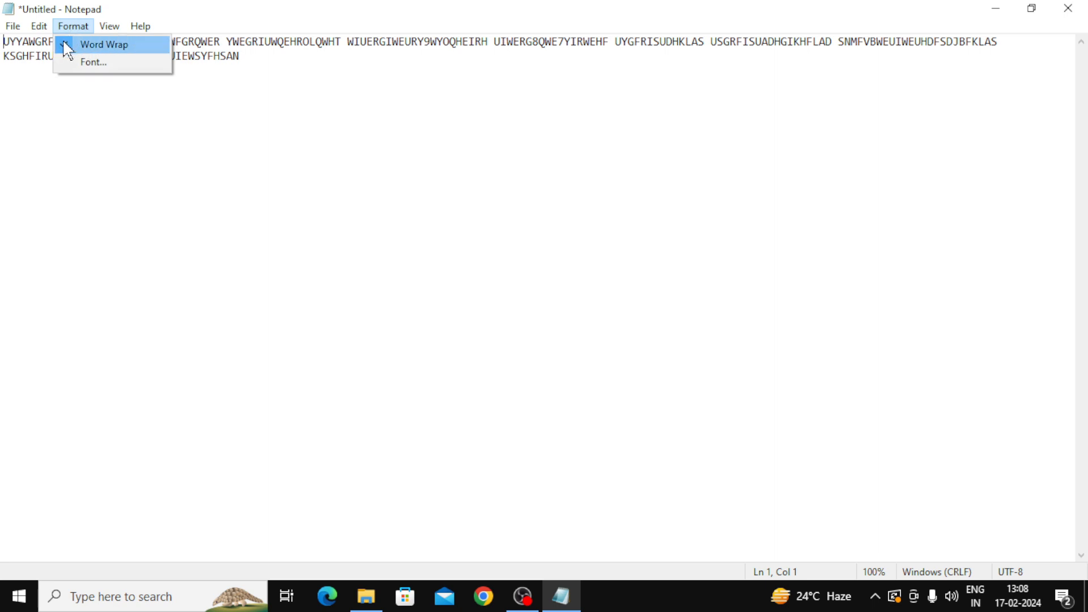
{"action": "left_click", "coordinate": [62, 41]}
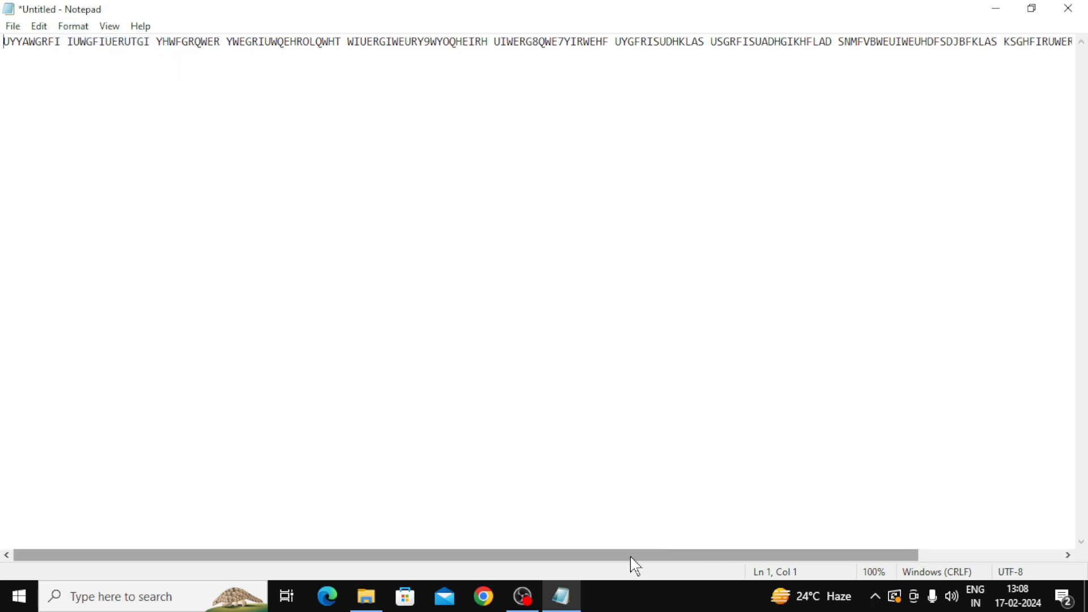
{"action": "left_click_drag", "start_coordinate": [631, 558], "coordinate": [850, 557]}
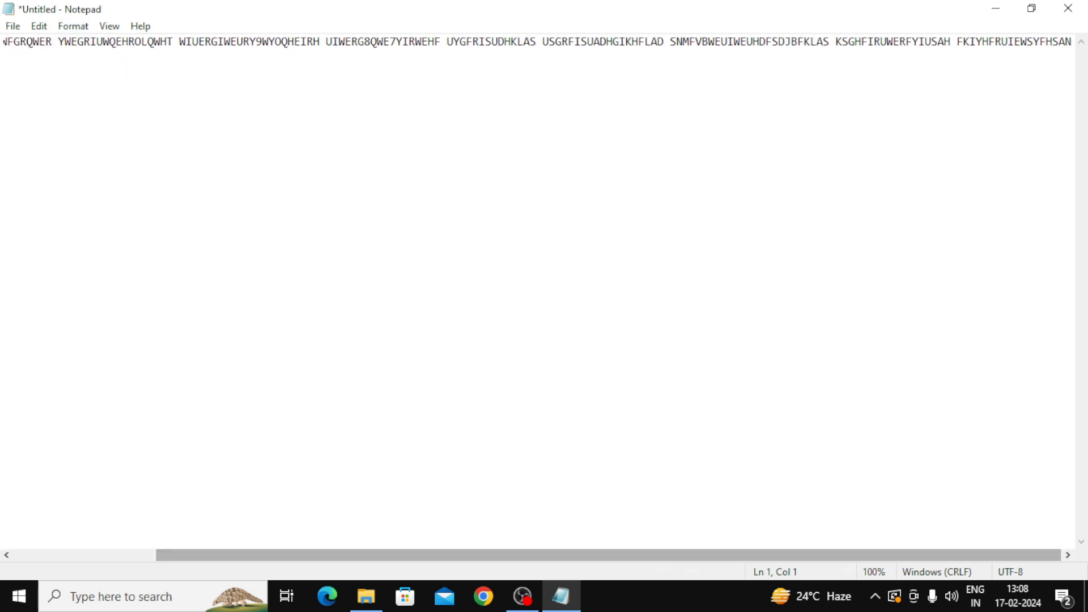
{"action": "left_click", "coordinate": [69, 28]}
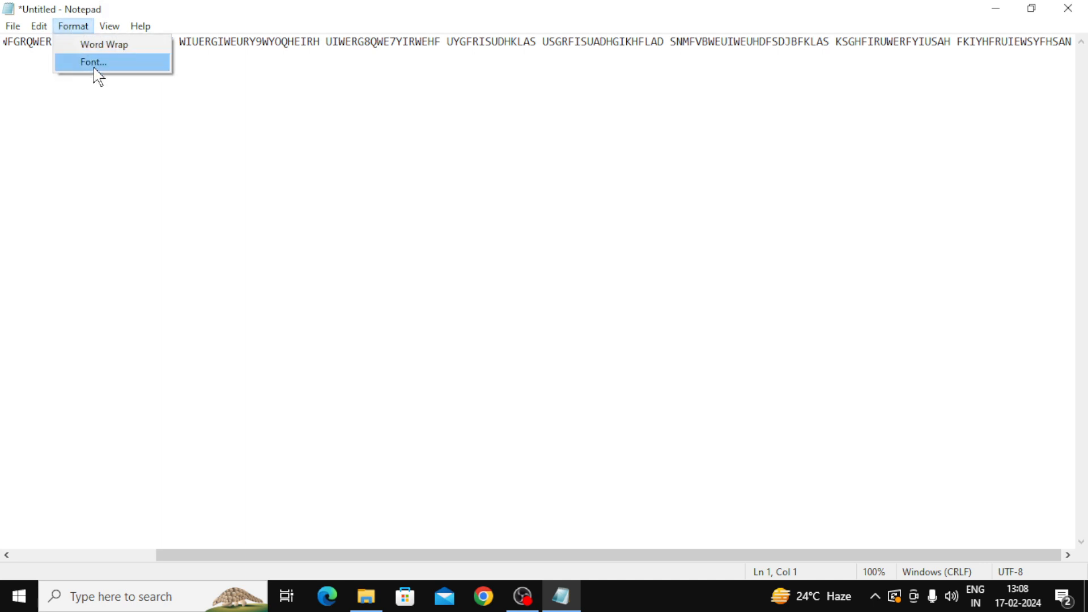
{"action": "left_click", "coordinate": [83, 45]}
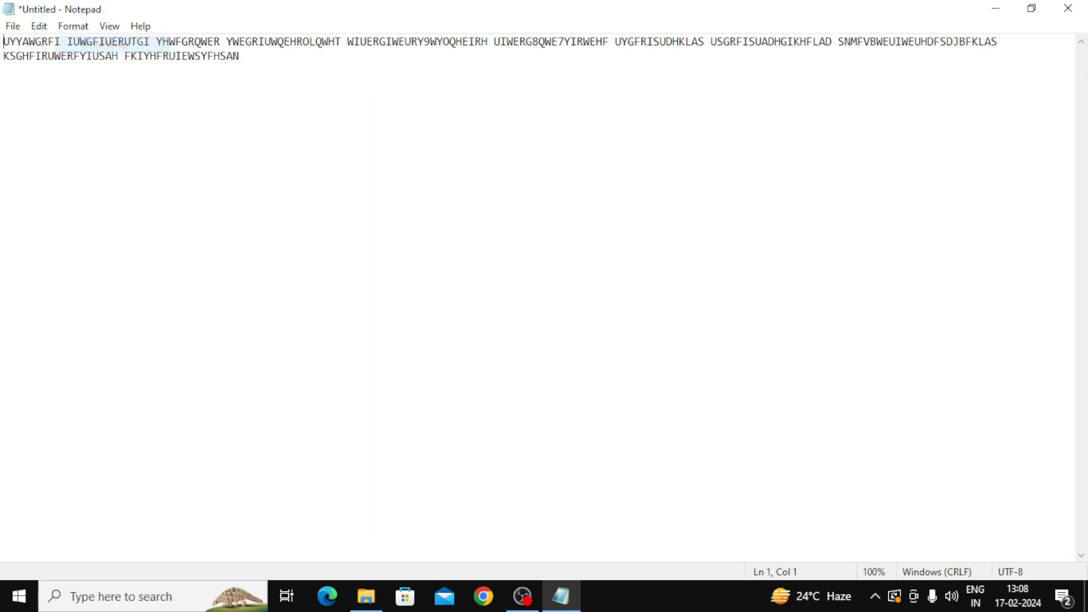
{"action": "left_click", "coordinate": [75, 27]}
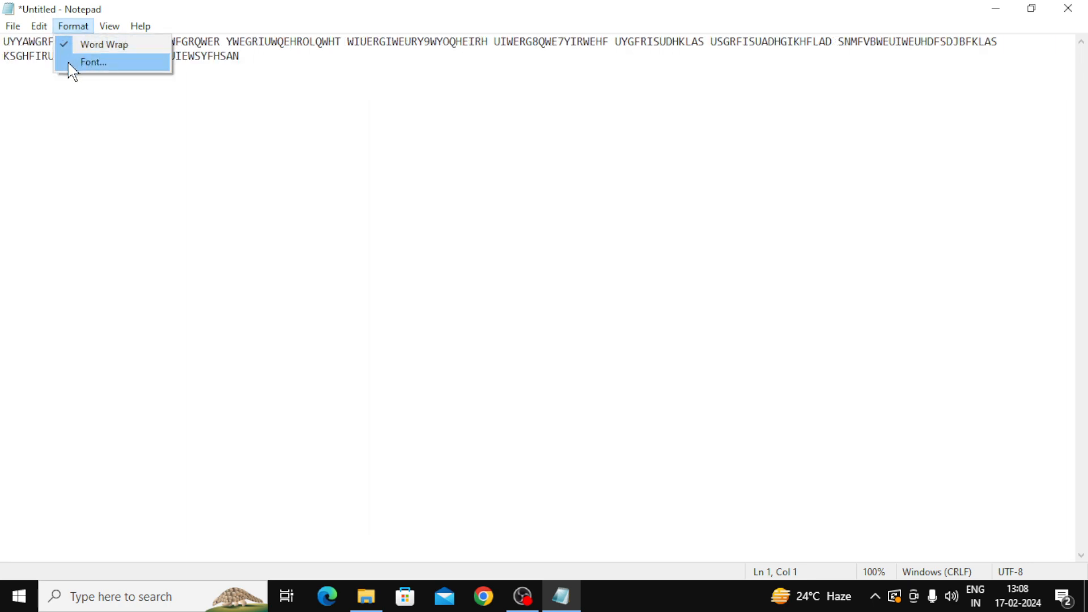
Step: Change the text font to Cooper Black, then reopen and close the Font dialog unchanged
{"action": "left_click", "coordinate": [72, 63]}
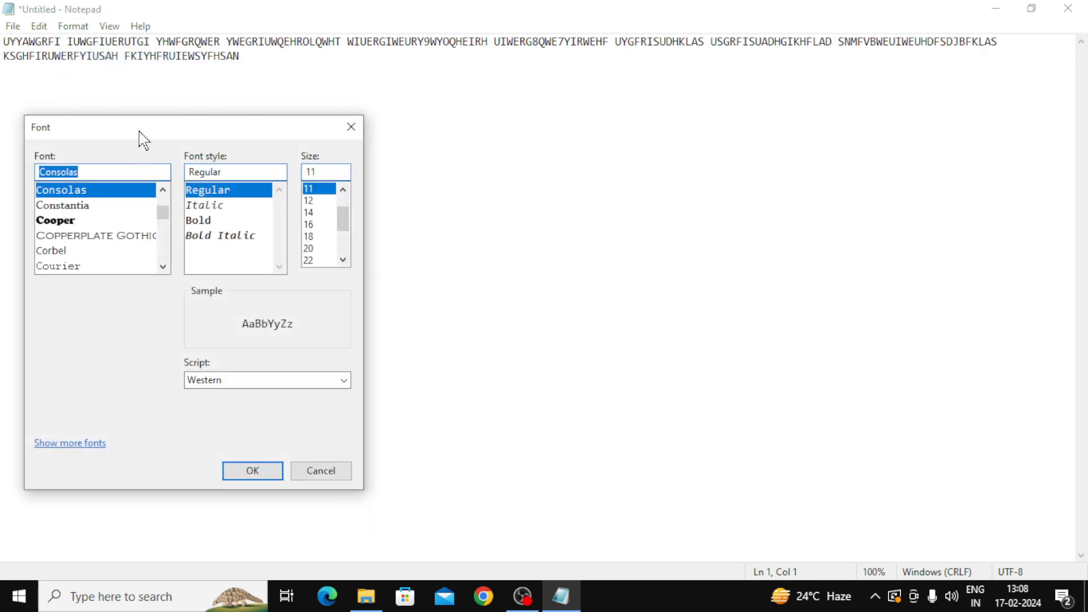
{"action": "left_click_drag", "start_coordinate": [140, 131], "coordinate": [481, 107]}
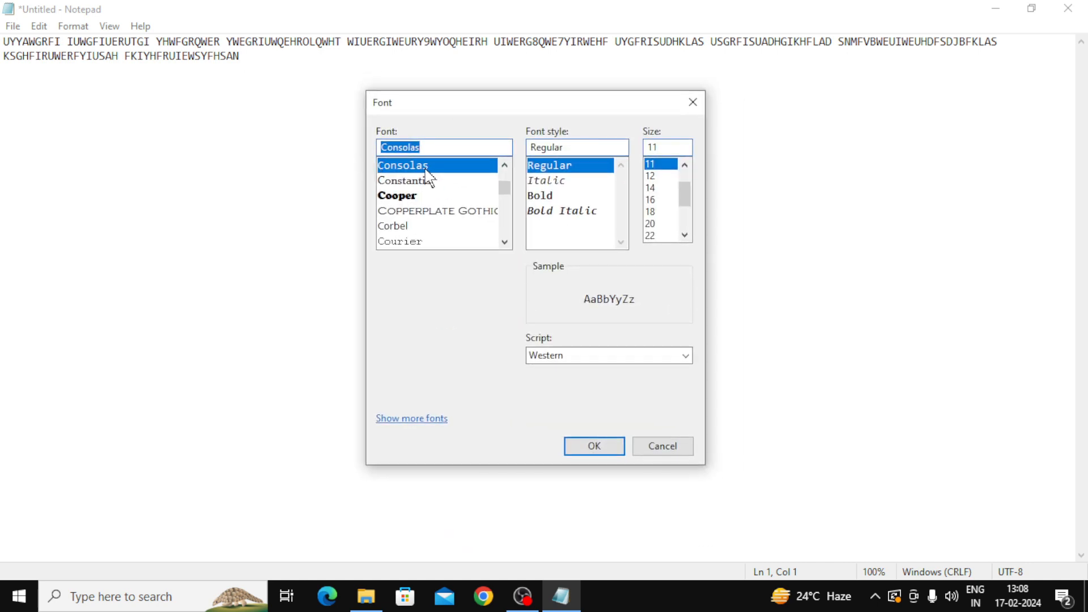
{"action": "left_click", "coordinate": [405, 197]}
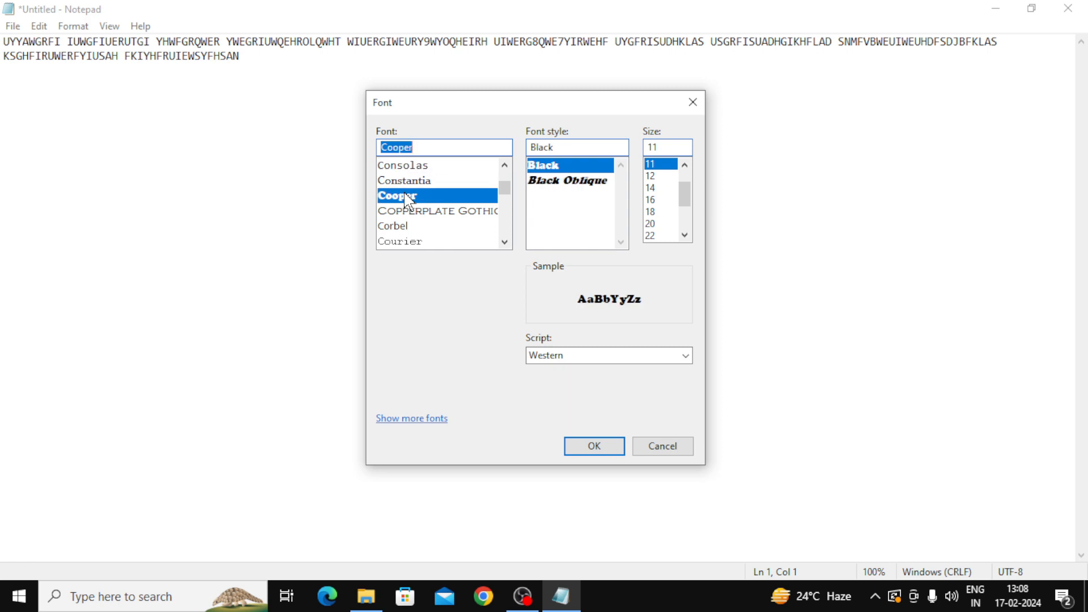
{"action": "left_click", "coordinate": [594, 446]}
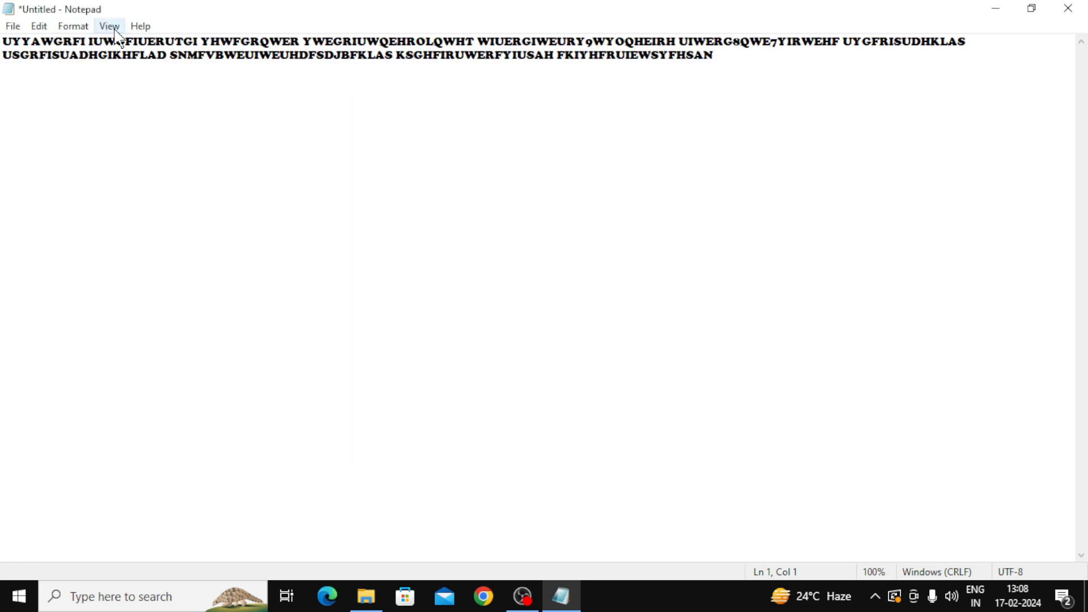
{"action": "left_click", "coordinate": [84, 31]}
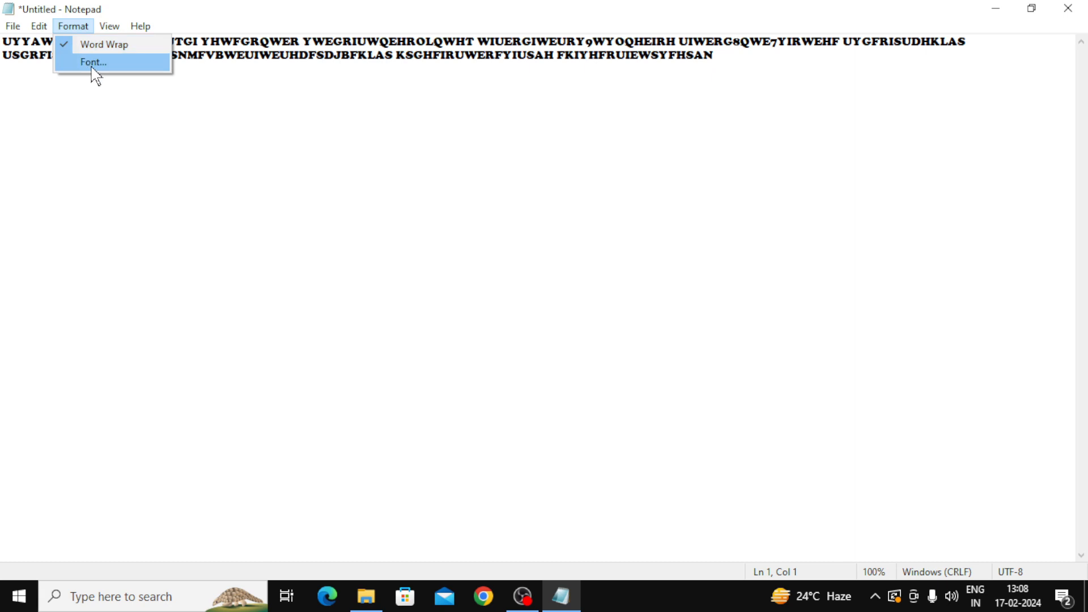
{"action": "left_click", "coordinate": [93, 64]}
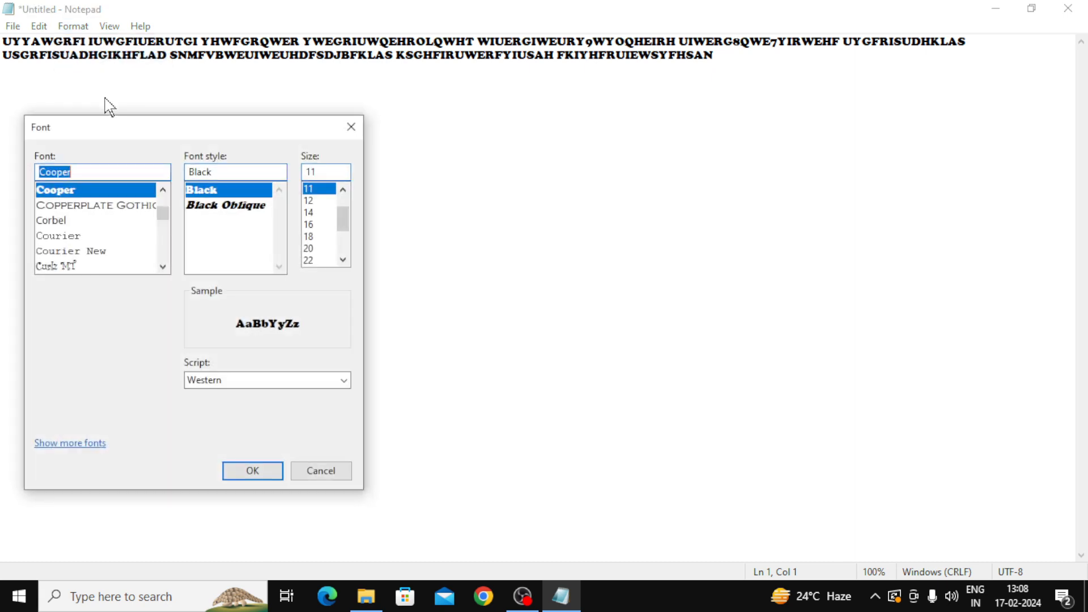
{"action": "left_click", "coordinate": [352, 127]}
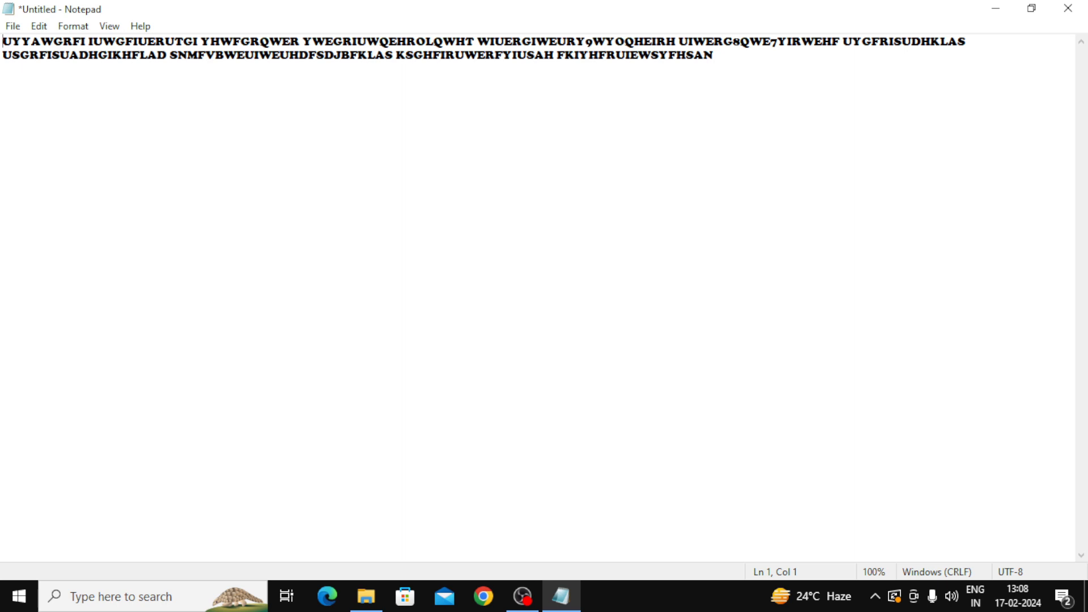
Step: Change the text font to Corbel
{"action": "key", "text": "shift+Left"}
{"action": "key", "text": "shift+Left"}
{"action": "key", "text": "shift+Left"}
{"action": "key", "text": "shift+Left"}
{"action": "key", "text": "shift+Left"}
{"action": "key", "text": "shift+Left"}
{"action": "key", "text": "shift+Left"}
{"action": "key", "text": "shift+Left"}
{"action": "key", "text": "shift+Left"}
{"action": "key", "text": "shift+Left"}
{"action": "key", "text": "shift+Left"}
{"action": "key", "text": "shift+Left"}
{"action": "key", "text": "shift+Left"}
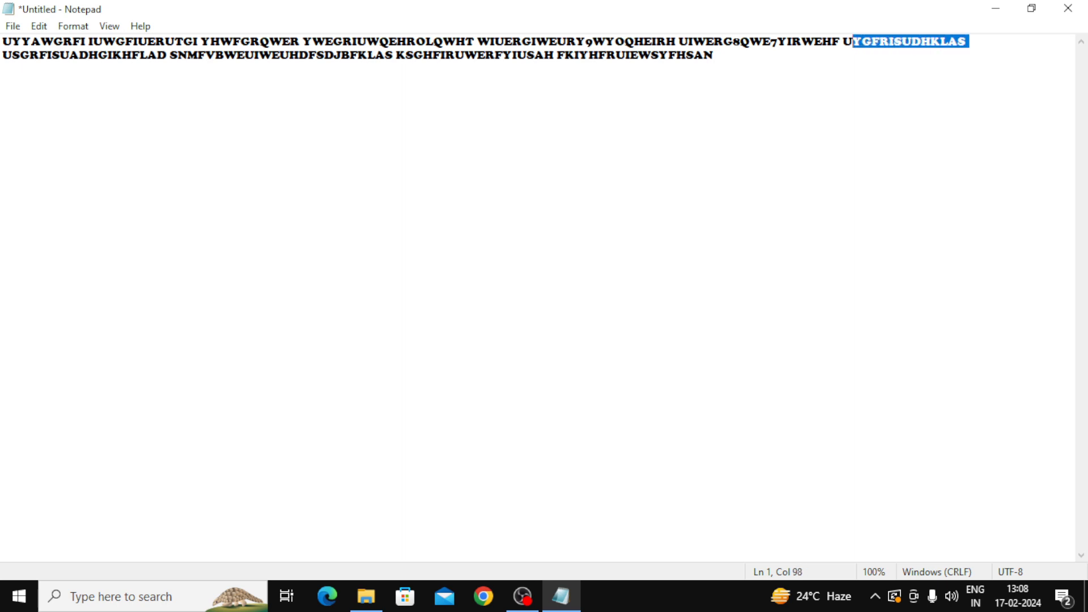
{"action": "left_click", "coordinate": [74, 27]}
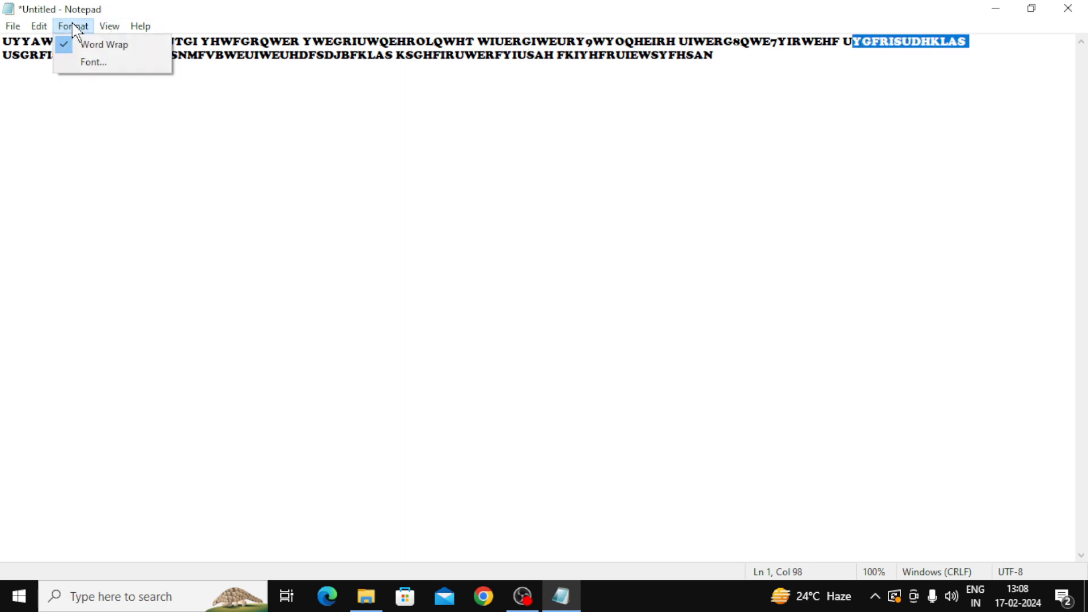
{"action": "left_click", "coordinate": [90, 62]}
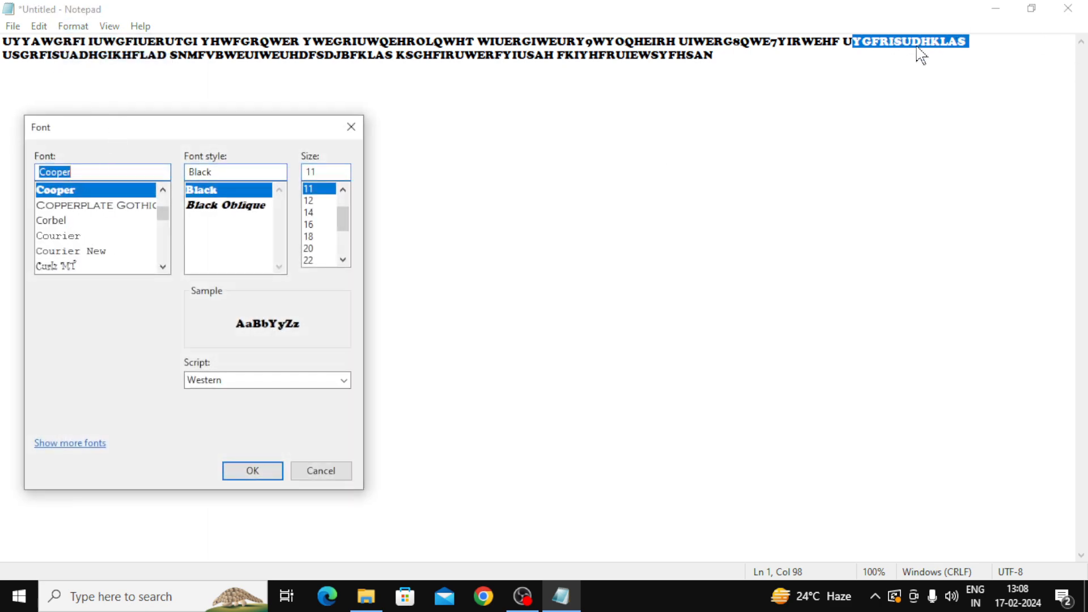
{"action": "left_click", "coordinate": [51, 225]}
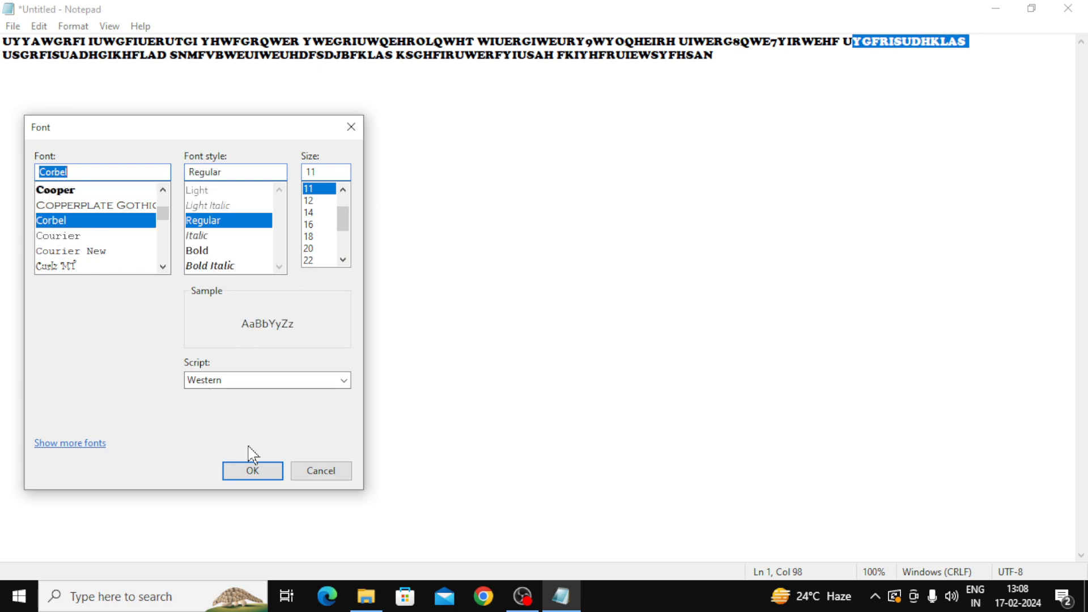
{"action": "left_click", "coordinate": [244, 472]}
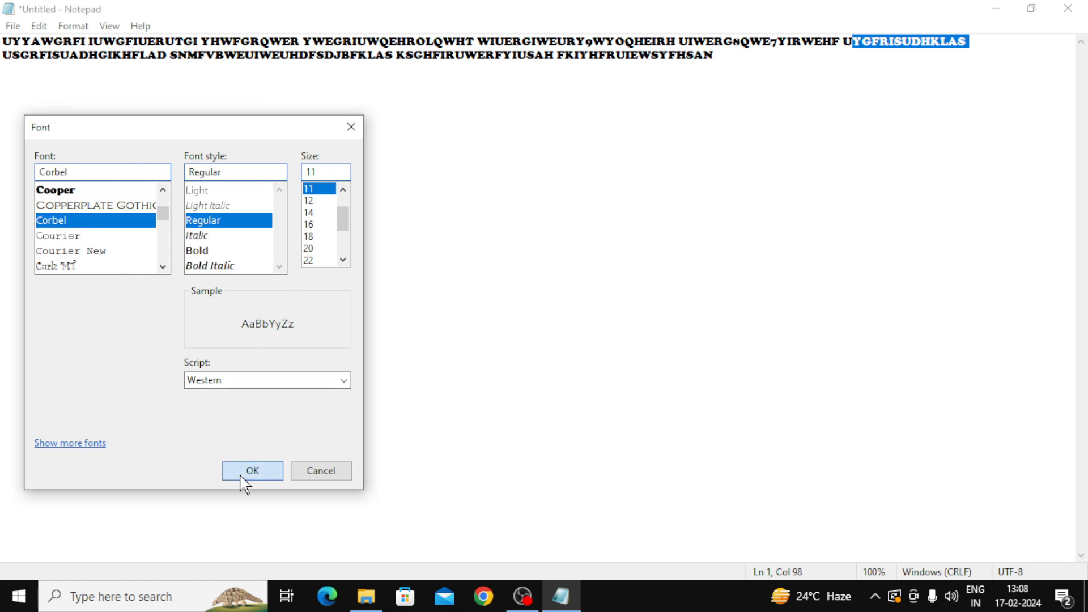
Step: Set the Corbel font size to 20
{"action": "key", "text": "ctrl+End"}
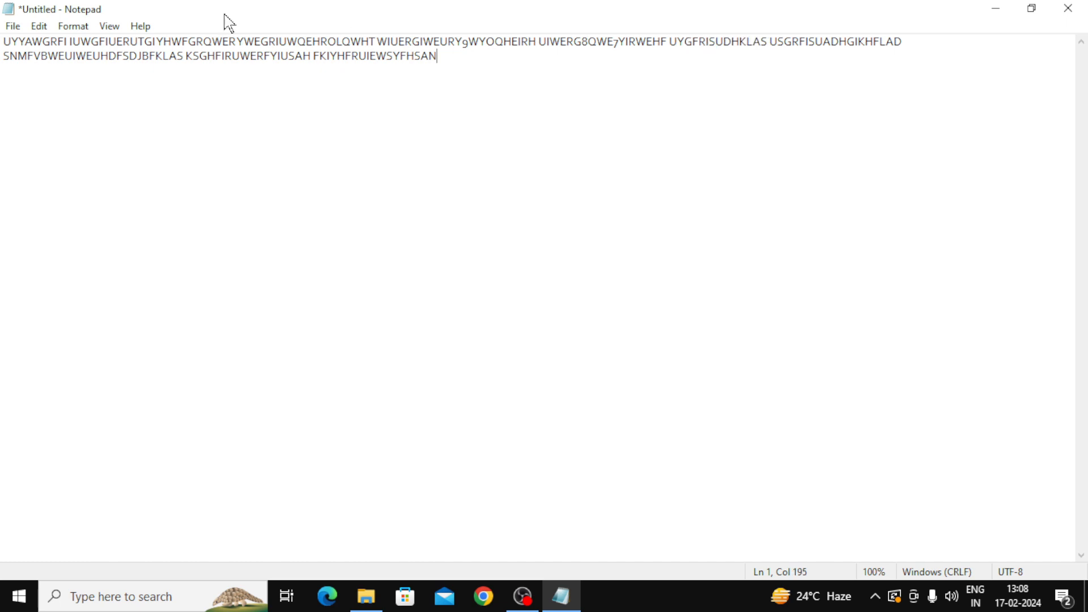
{"action": "left_click", "coordinate": [74, 26]}
{"action": "left_click", "coordinate": [98, 62]}
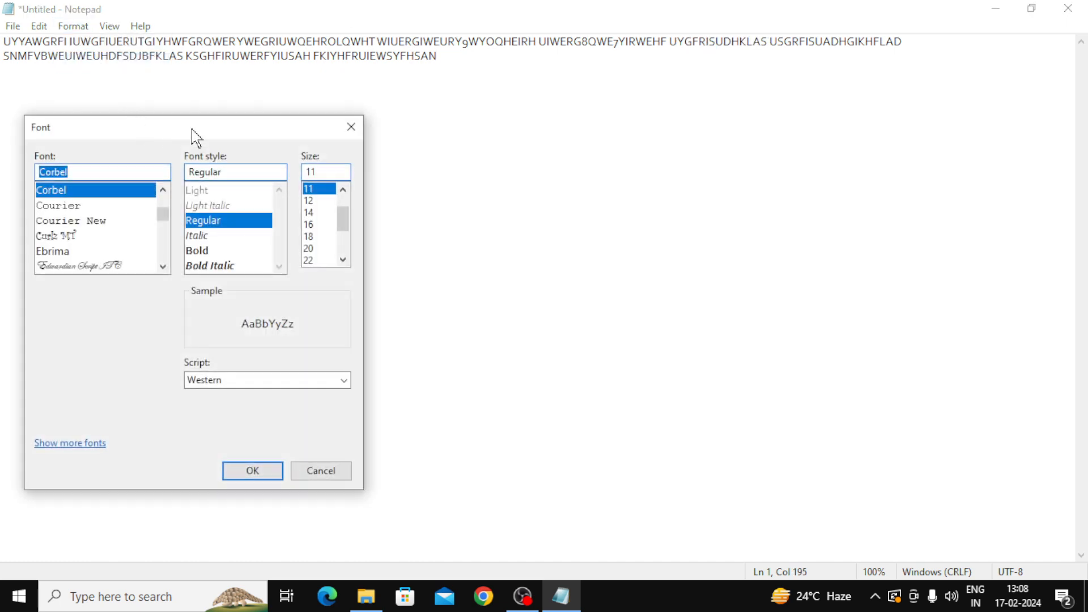
{"action": "left_click_drag", "start_coordinate": [194, 136], "coordinate": [468, 125]}
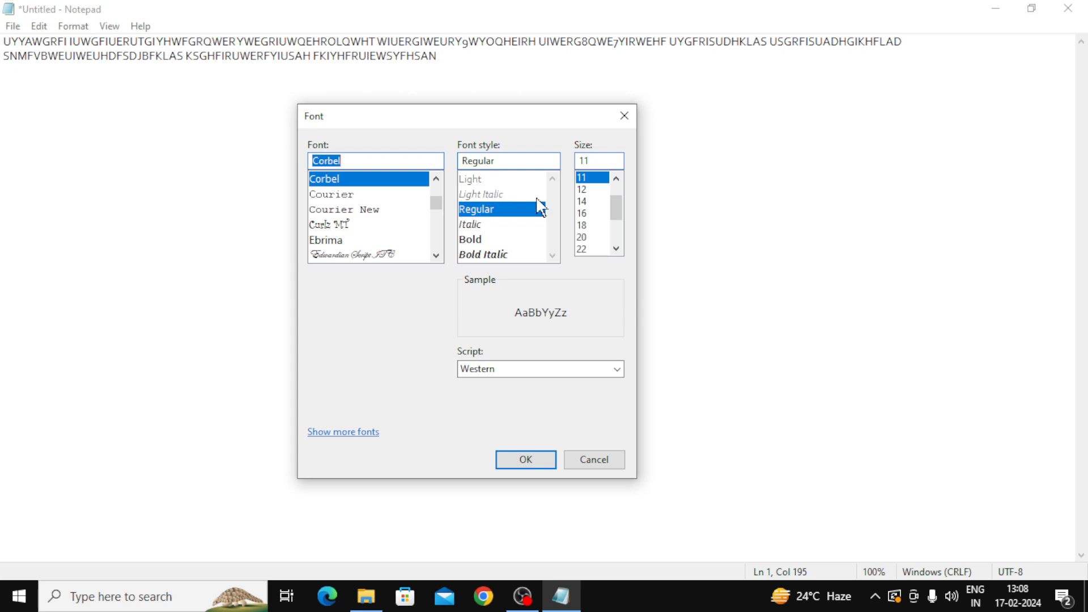
{"action": "left_click", "coordinate": [585, 238]}
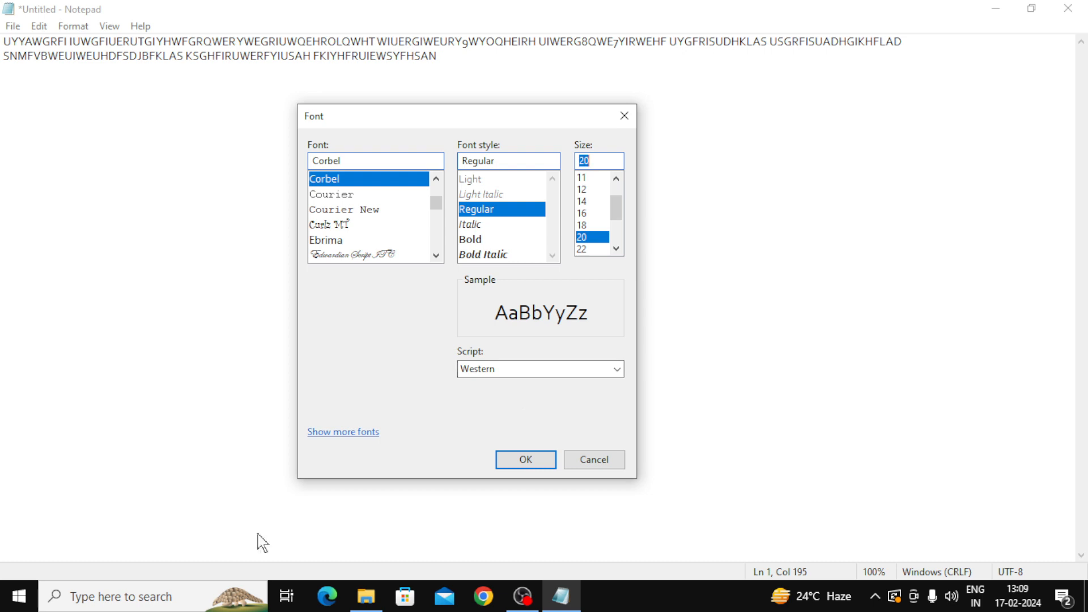
{"action": "left_click", "coordinate": [522, 470]}
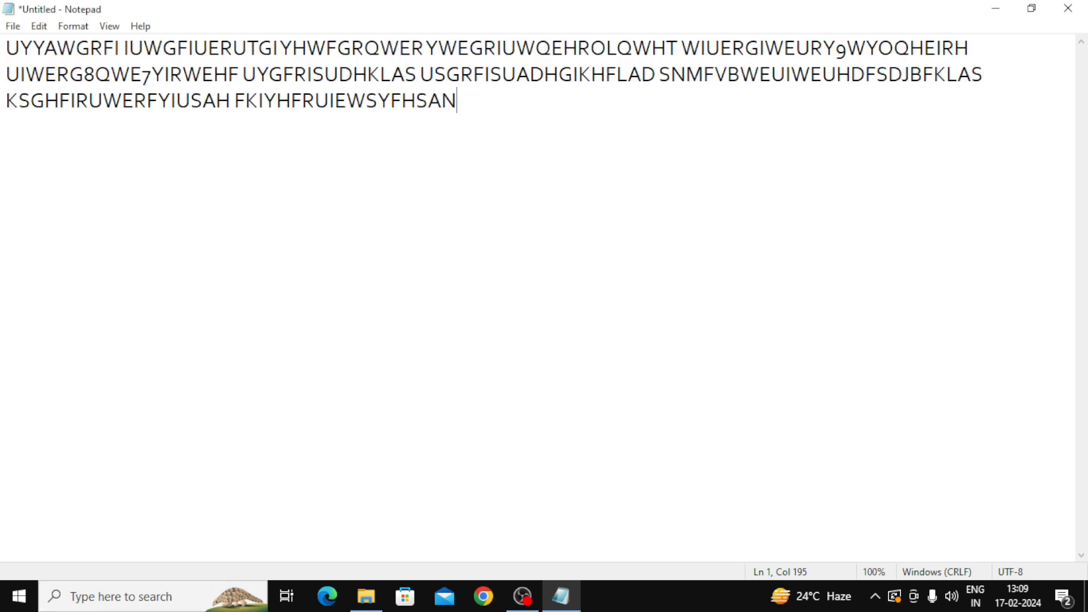
Step: Reopen the Font dialog to check Corbel size 20, then close it without changes
{"action": "left_click", "coordinate": [73, 26]}
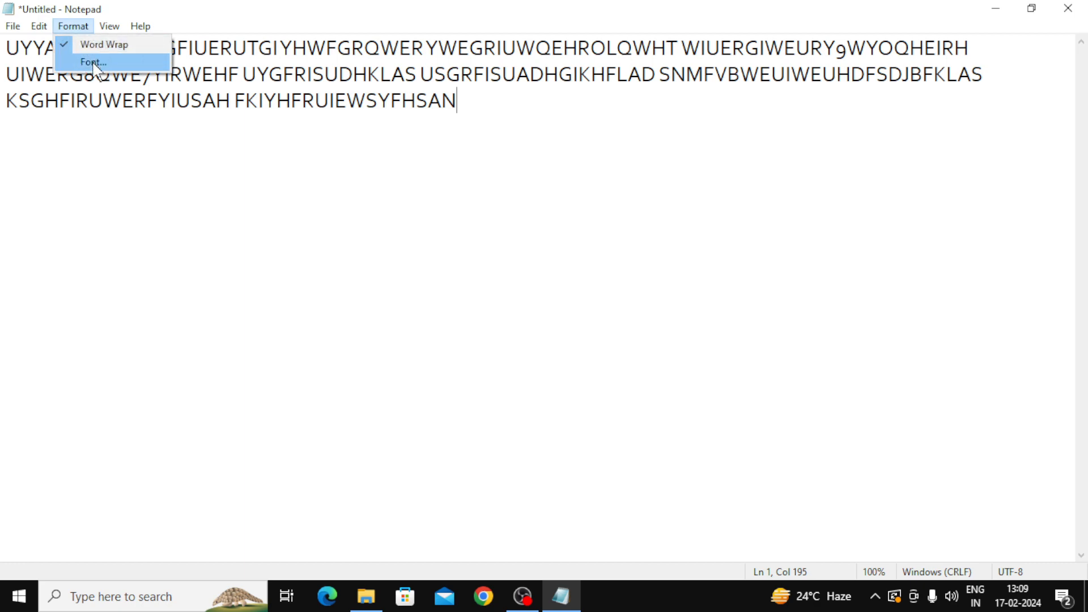
{"action": "left_click", "coordinate": [90, 60]}
{"action": "left_click_drag", "start_coordinate": [227, 132], "coordinate": [558, 64]}
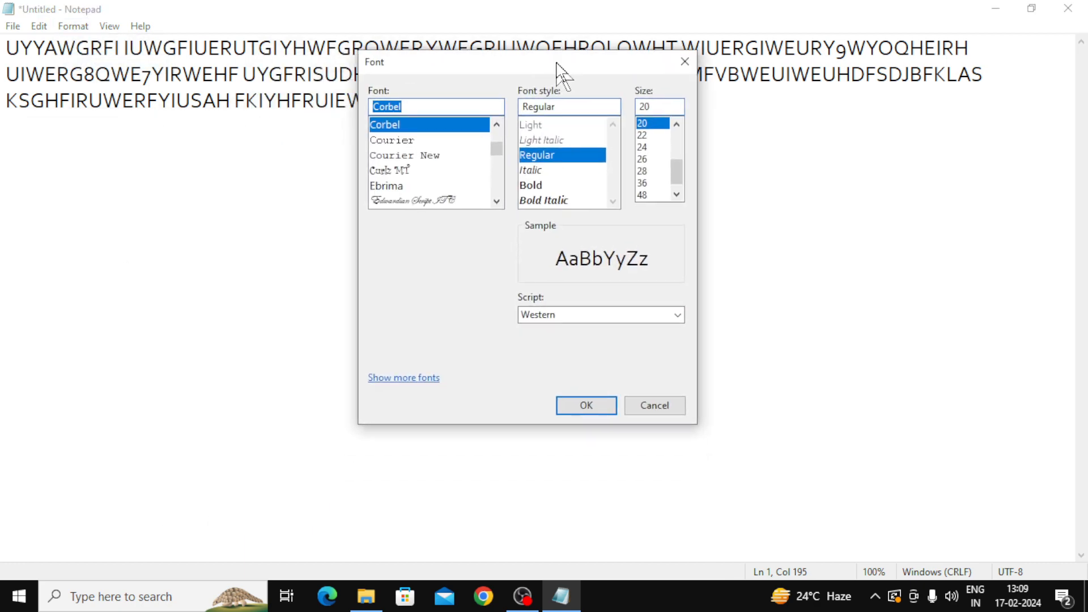
{"action": "left_click", "coordinate": [684, 63]}
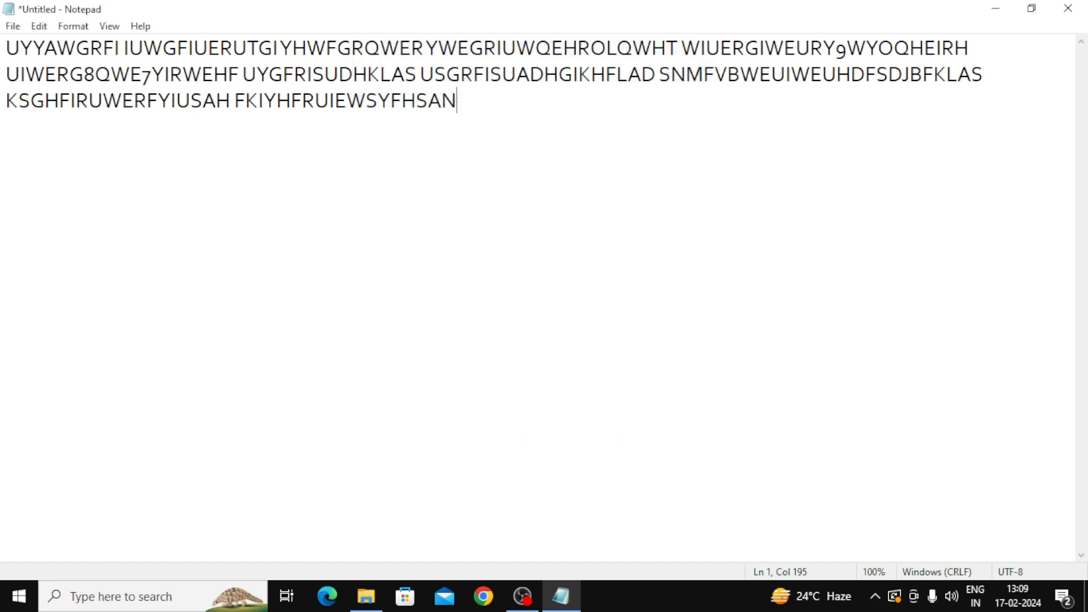
Step: Zoom in to 110% and then 220%, then zoom back out to 120%
{"action": "left_click", "coordinate": [110, 26]}
{"action": "mouse_move", "coordinate": [121, 46]}
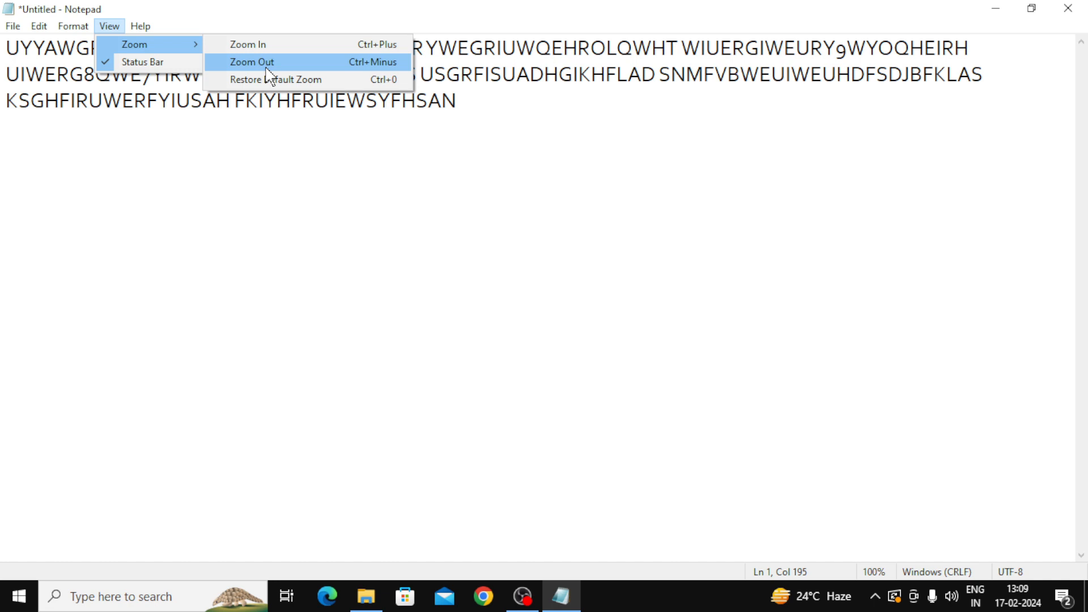
{"action": "left_click", "coordinate": [262, 48]}
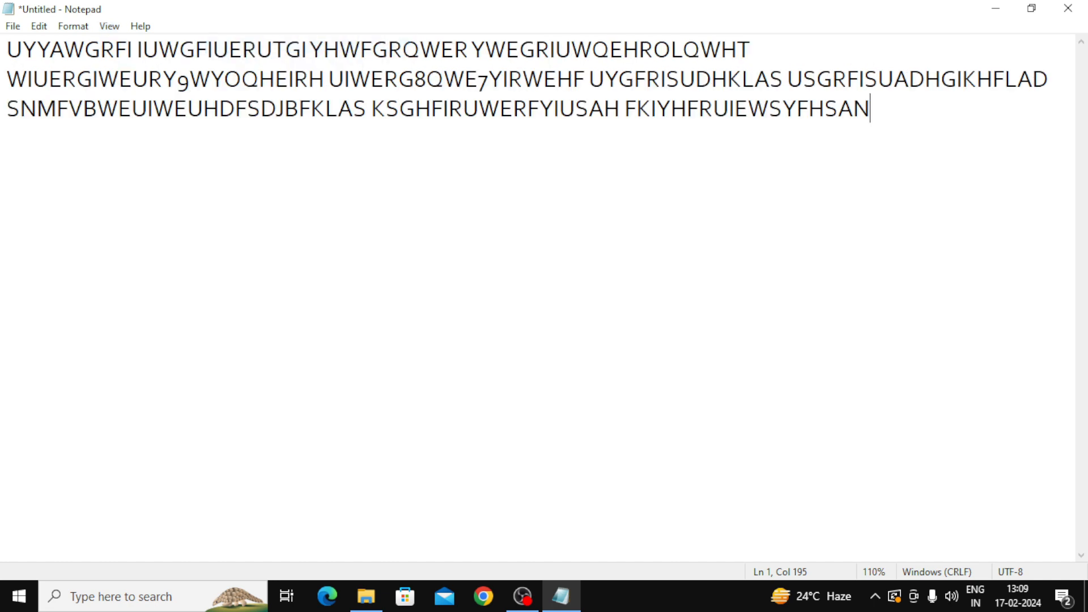
{"action": "key", "text": "ctrl+plus"}
{"action": "key", "text": "ctrl+plus"}
{"action": "key", "text": "ctrl+plus"}
{"action": "key", "text": "ctrl+plus"}
{"action": "key", "text": "ctrl+plus"}
{"action": "key", "text": "ctrl+plus"}
{"action": "key", "text": "ctrl+plus"}
{"action": "key", "text": "ctrl+plus"}
{"action": "key", "text": "ctrl+plus"}
{"action": "key", "text": "ctrl+plus"}
{"action": "key", "text": "ctrl+plus"}
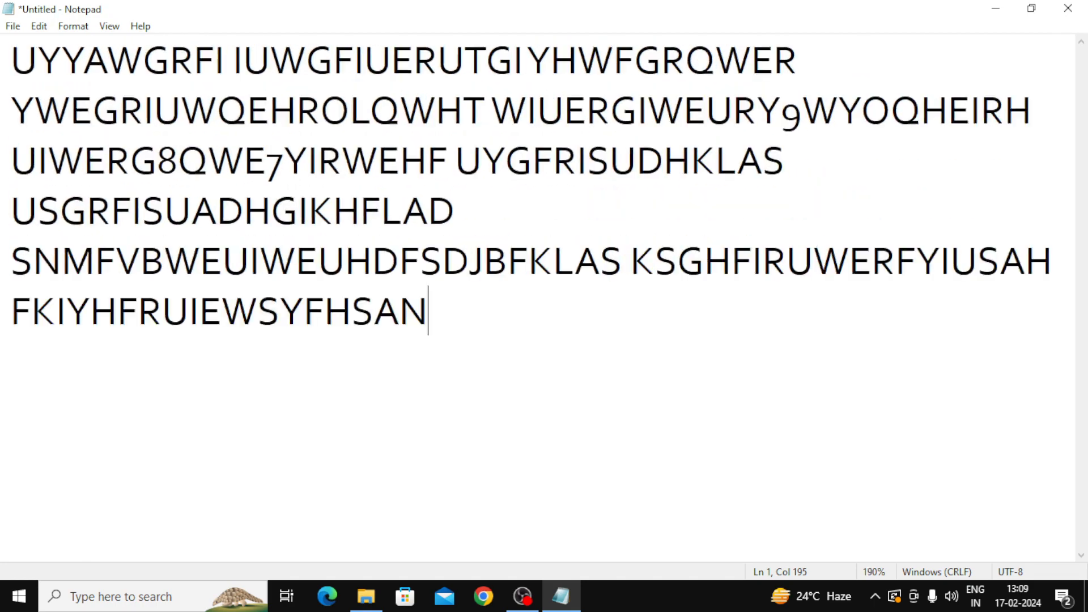
{"action": "key", "text": "ctrl+minus"}
{"action": "key", "text": "ctrl+minus"}
{"action": "key", "text": "ctrl+minus"}
{"action": "key", "text": "ctrl+minus"}
{"action": "key", "text": "ctrl+minus"}
{"action": "key", "text": "ctrl+minus"}
{"action": "key", "text": "ctrl+minus"}
{"action": "key", "text": "ctrl+minus"}
{"action": "key", "text": "ctrl+minus"}
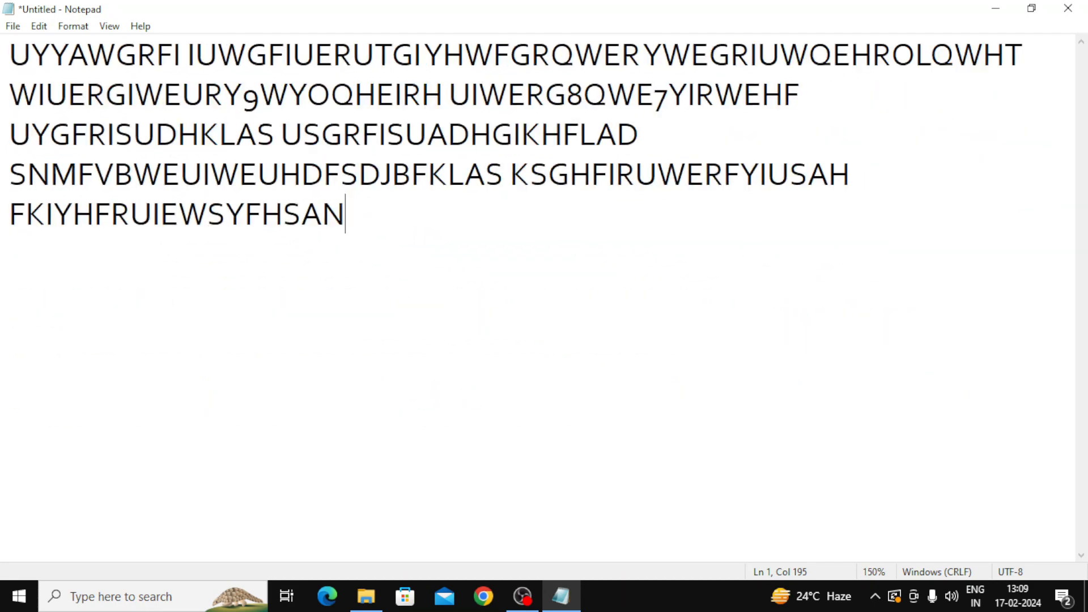
{"action": "key", "text": "ctrl+minus"}
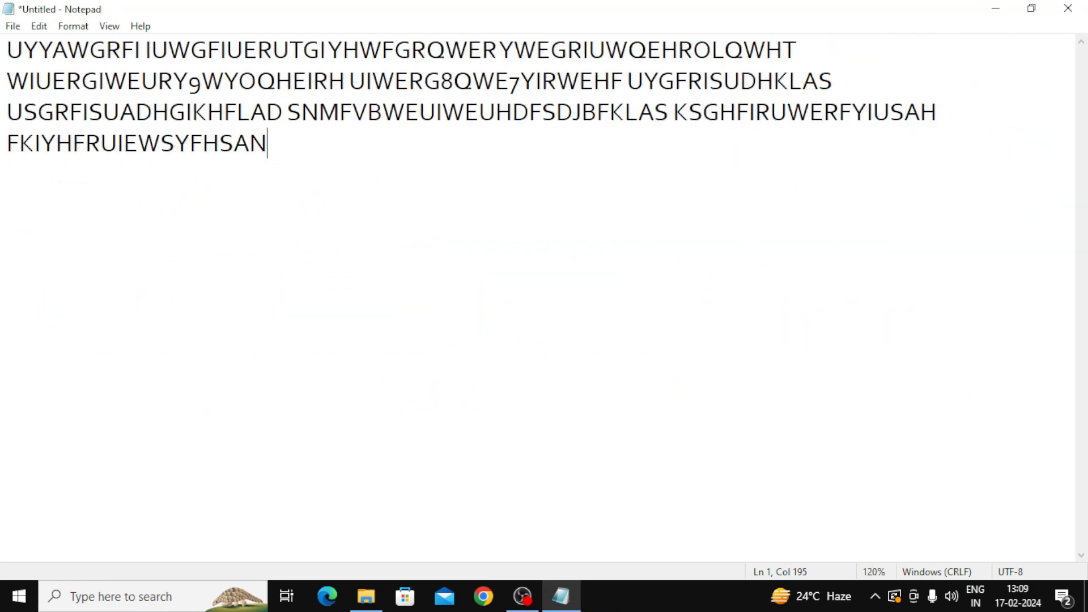
Step: Restore the default 100% zoom from View > Zoom
{"action": "left_click", "coordinate": [109, 26]}
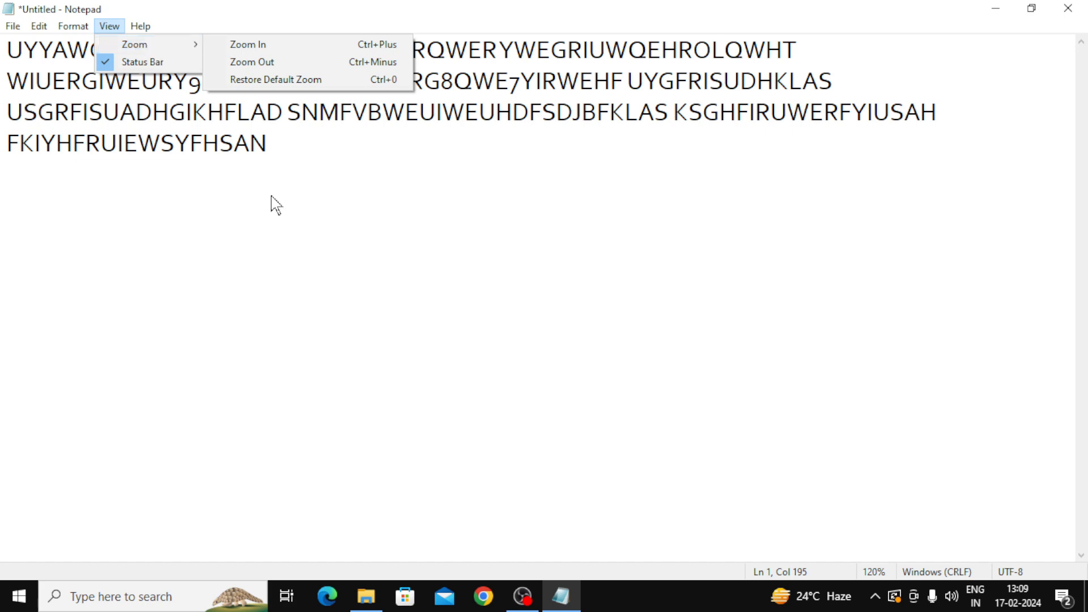
{"action": "left_click", "coordinate": [354, 262]}
{"action": "left_click", "coordinate": [109, 26]}
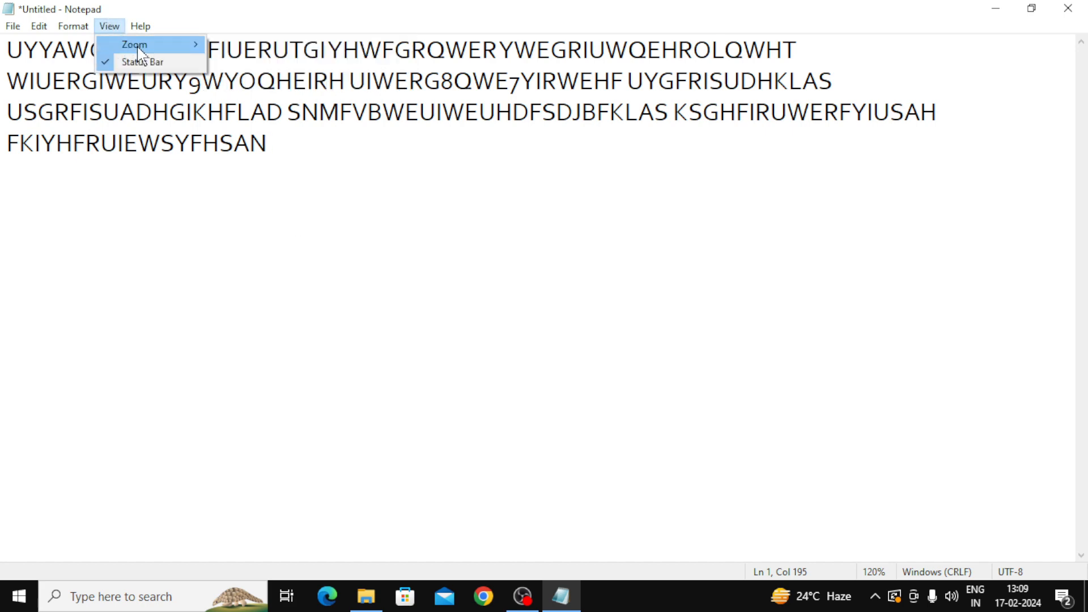
{"action": "mouse_move", "coordinate": [170, 44]}
{"action": "left_click", "coordinate": [303, 80]}
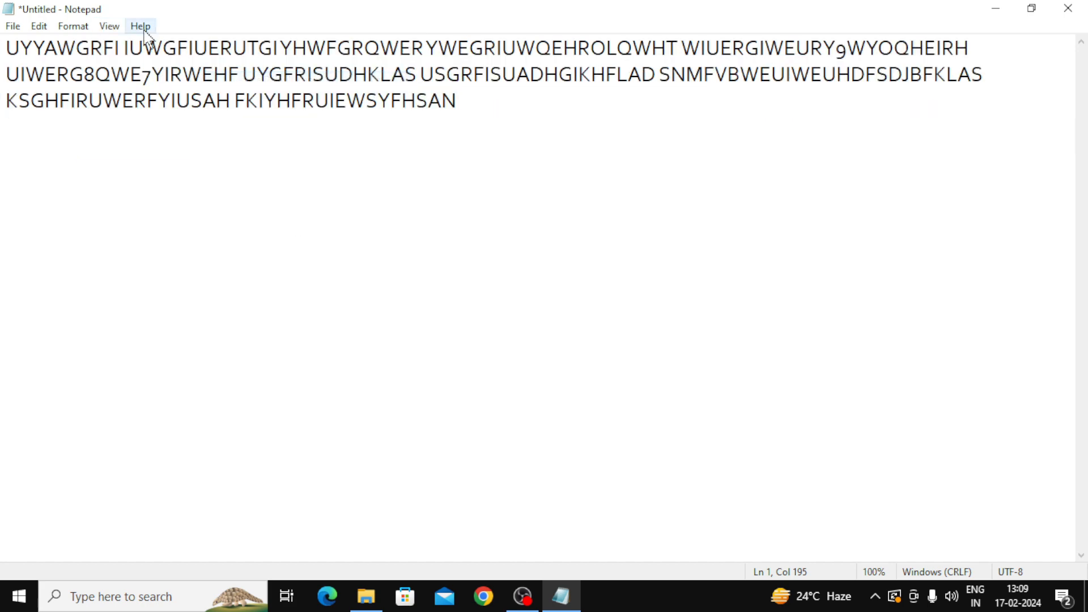
{"action": "left_click", "coordinate": [110, 26]}
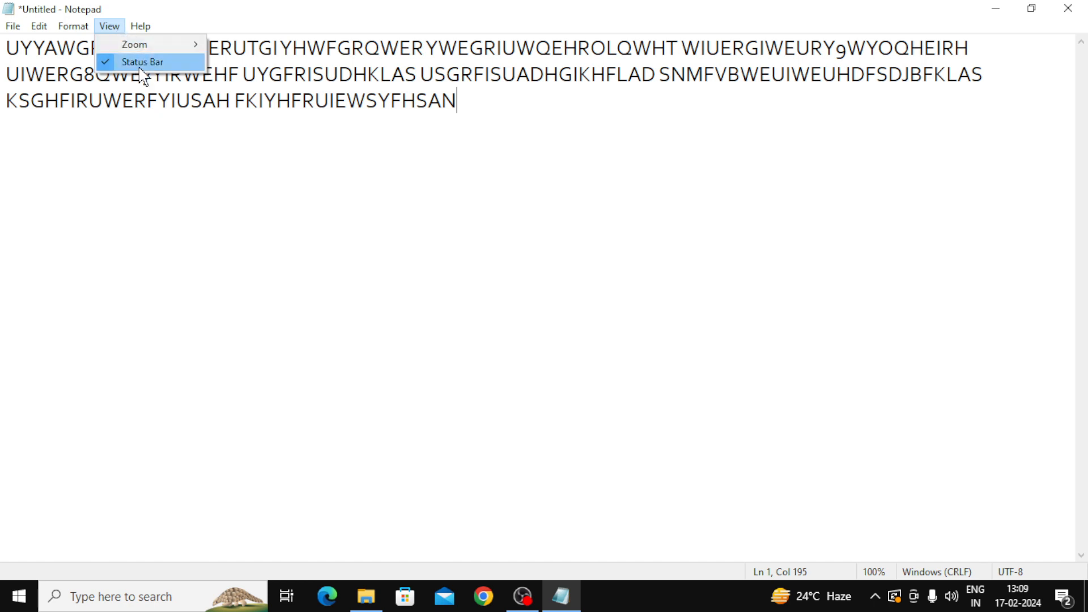
{"action": "left_click", "coordinate": [189, 230]}
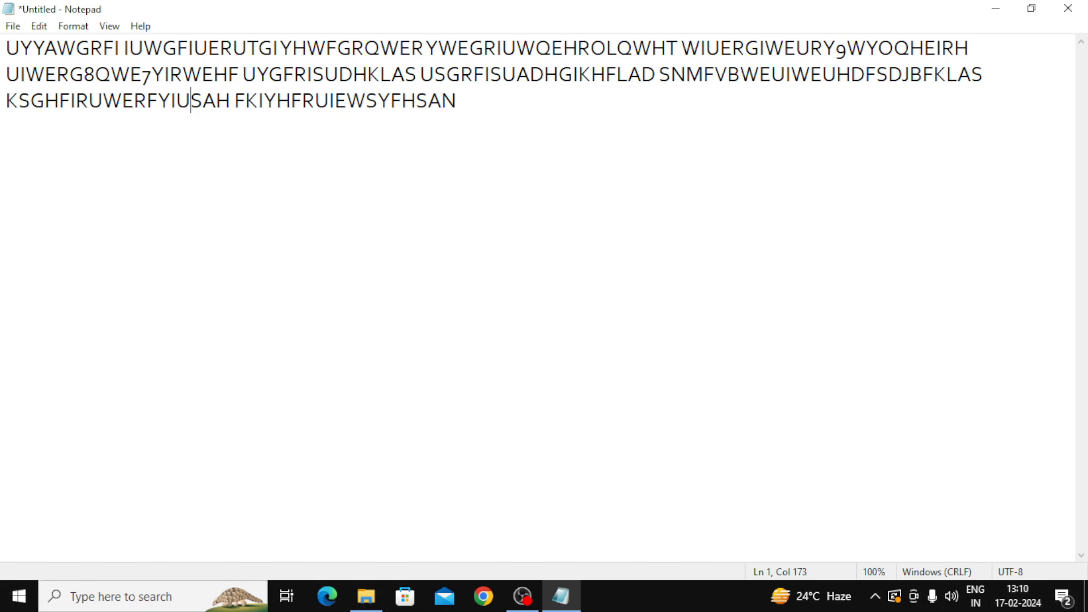
{"action": "left_click", "coordinate": [109, 26]}
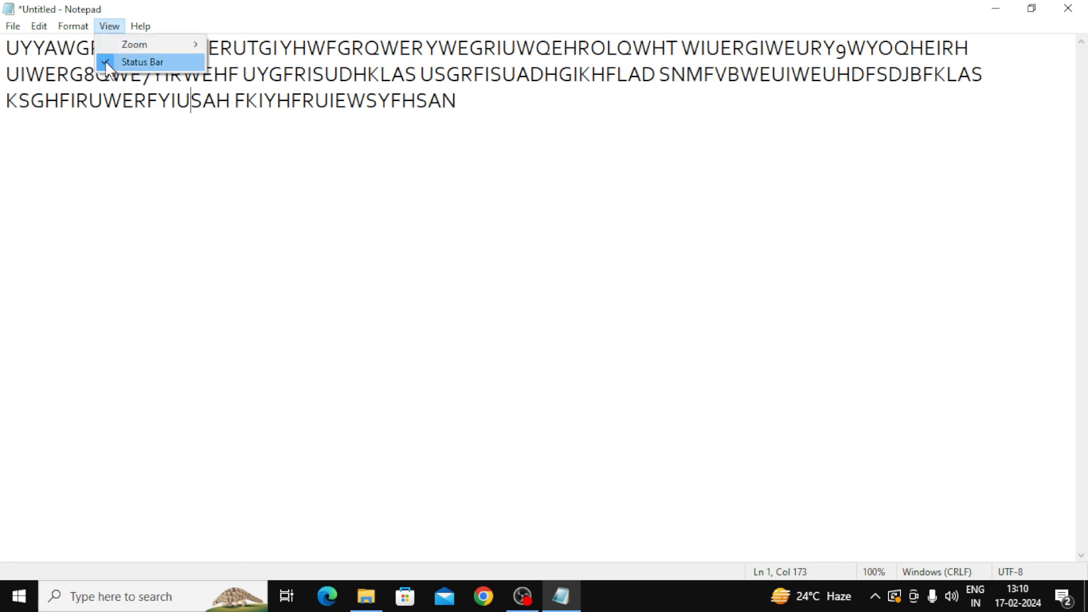
{"action": "left_click", "coordinate": [142, 62]}
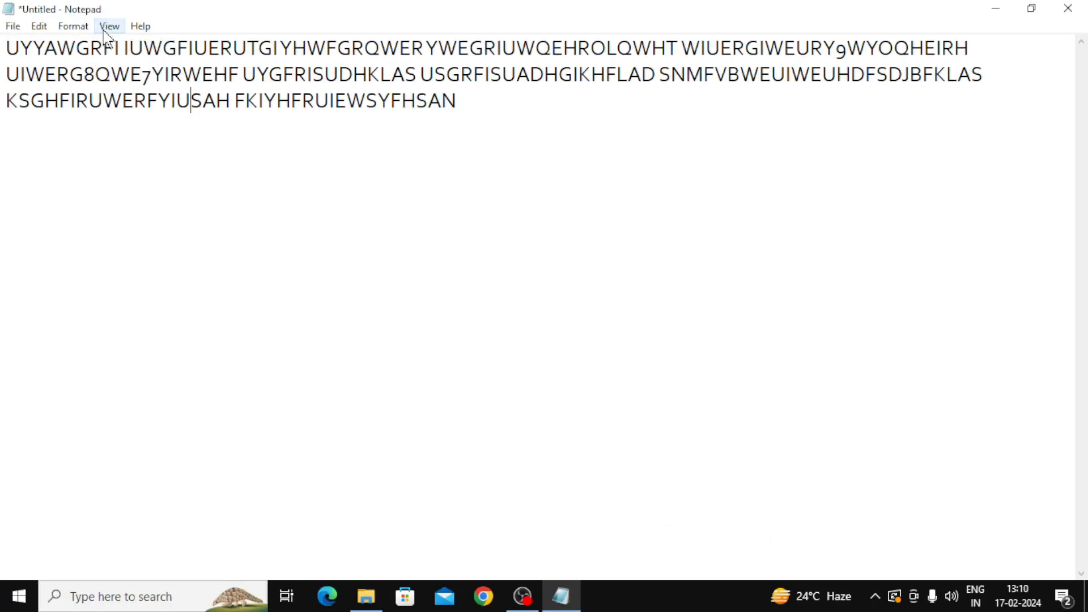
{"action": "left_click", "coordinate": [107, 28]}
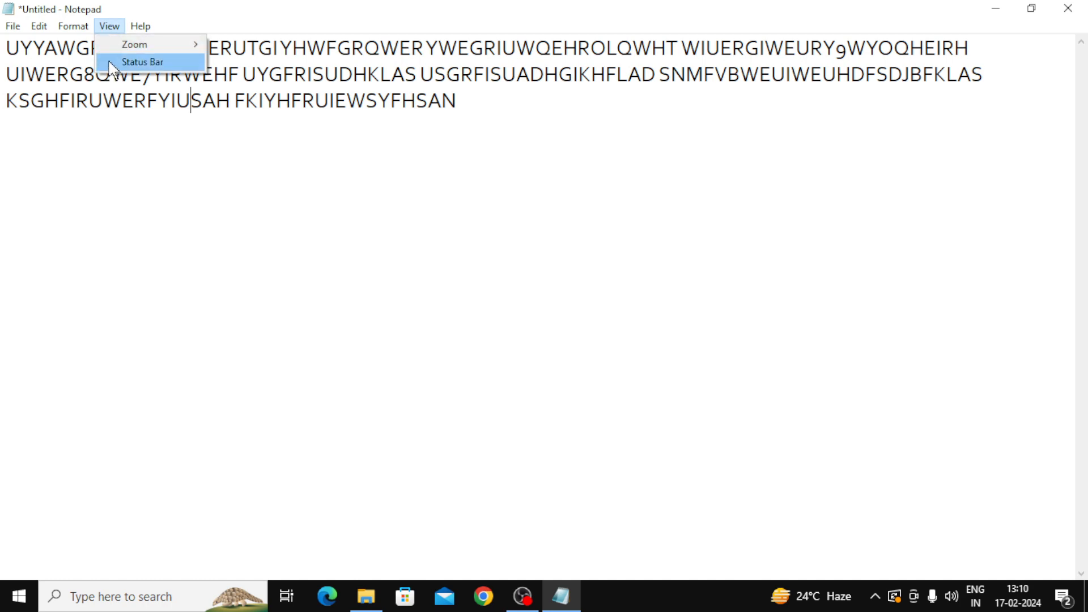
{"action": "left_click", "coordinate": [111, 67]}
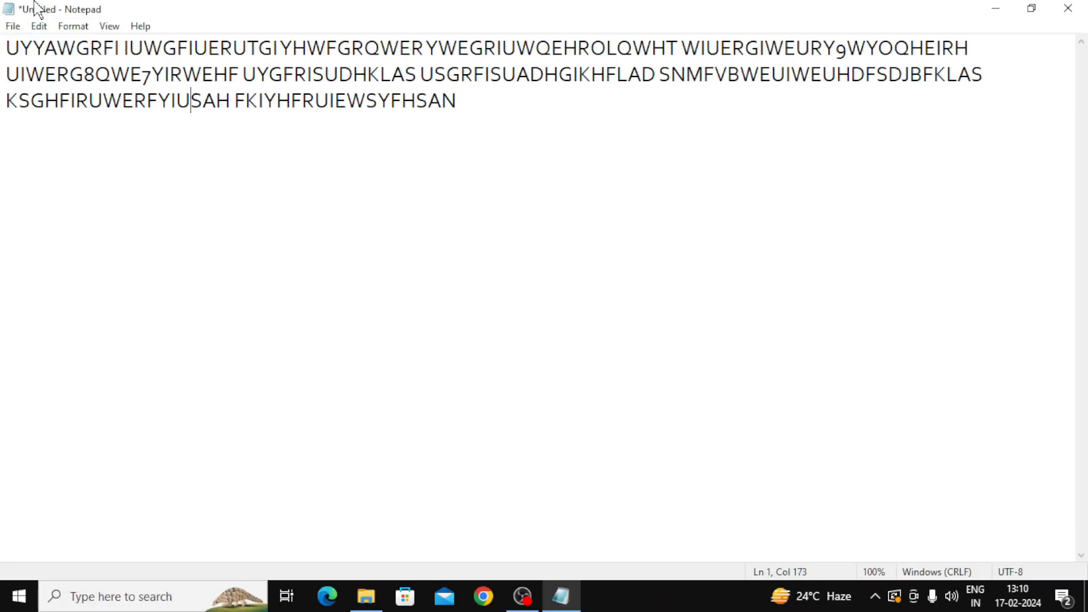
{"action": "left_click", "coordinate": [109, 26]}
{"action": "left_click", "coordinate": [113, 61]}
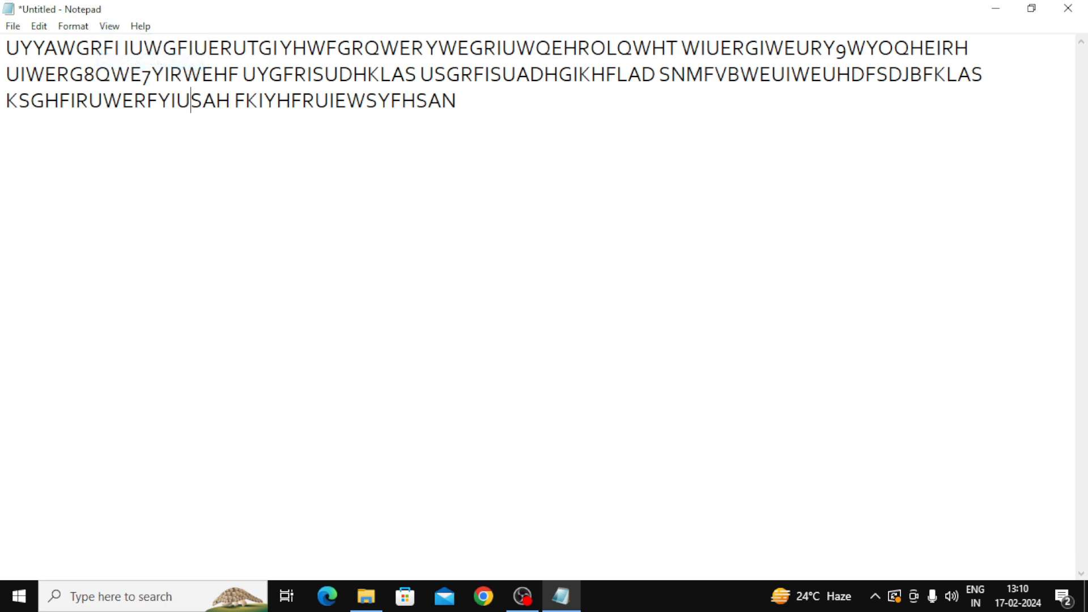
{"action": "left_click", "coordinate": [109, 26]}
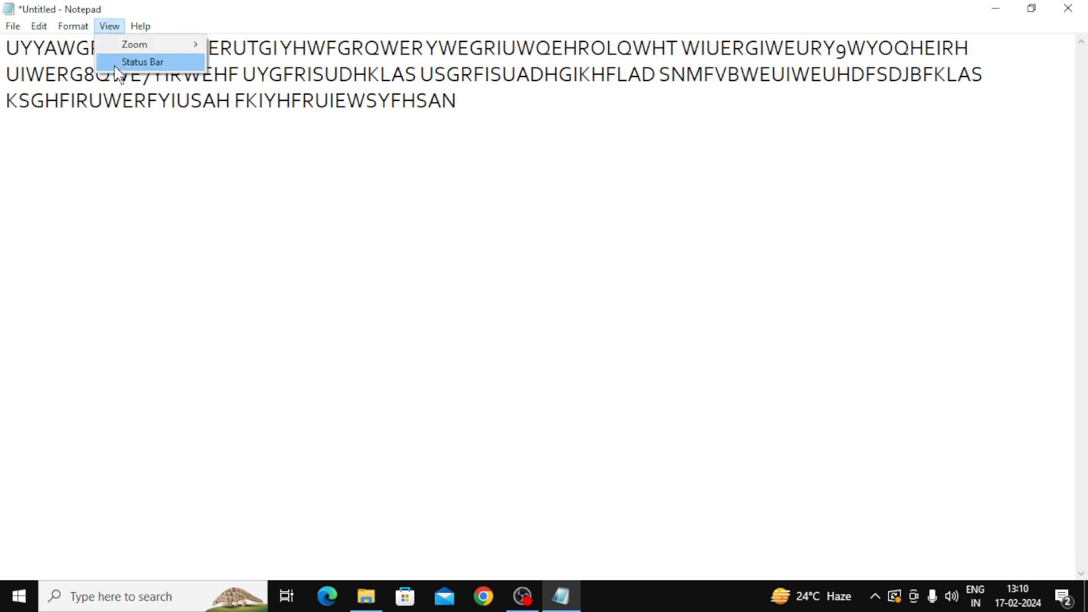
{"action": "left_click", "coordinate": [110, 63]}
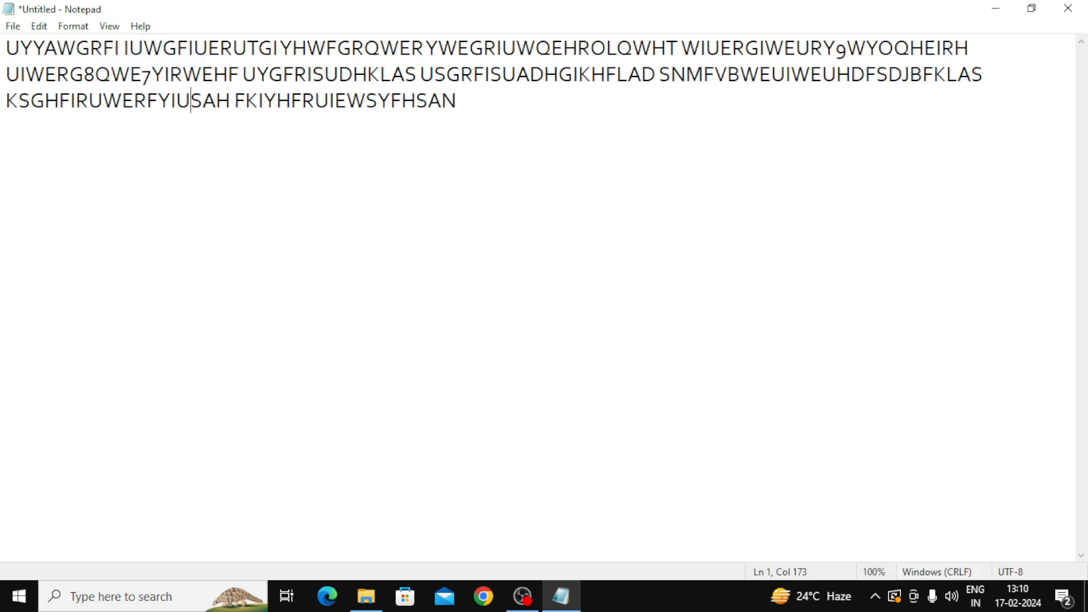
{"action": "left_click", "coordinate": [144, 31]}
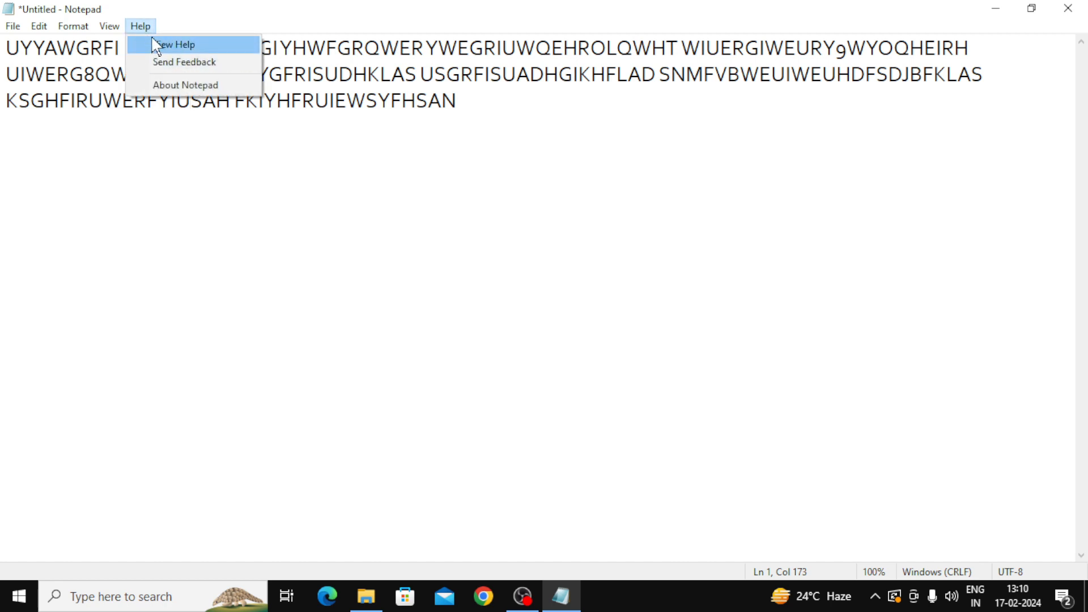
{"action": "left_click", "coordinate": [178, 47]}
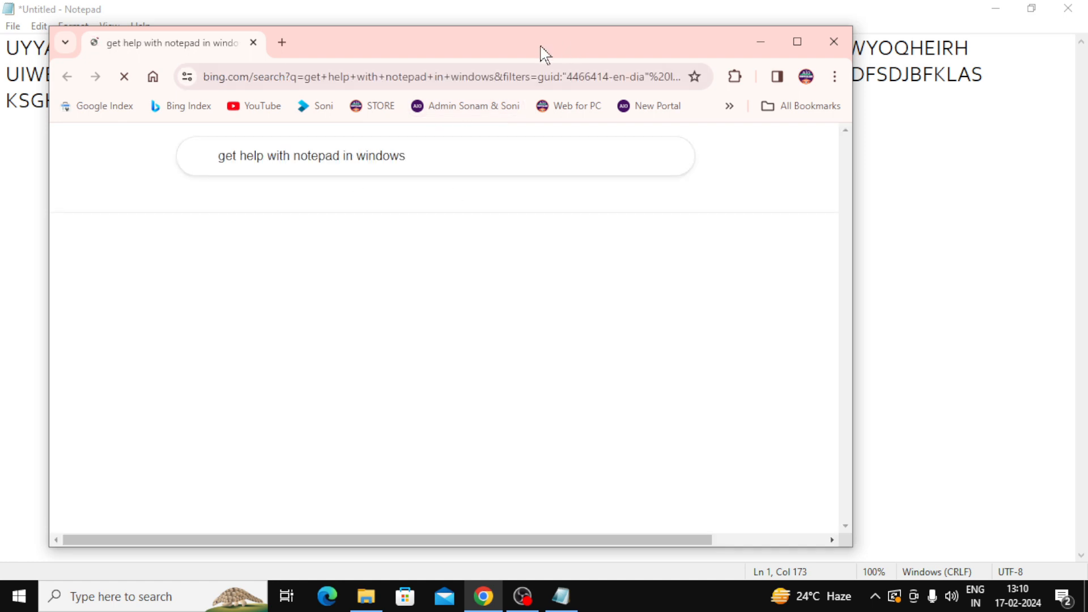
{"action": "left_click", "coordinate": [798, 42]}
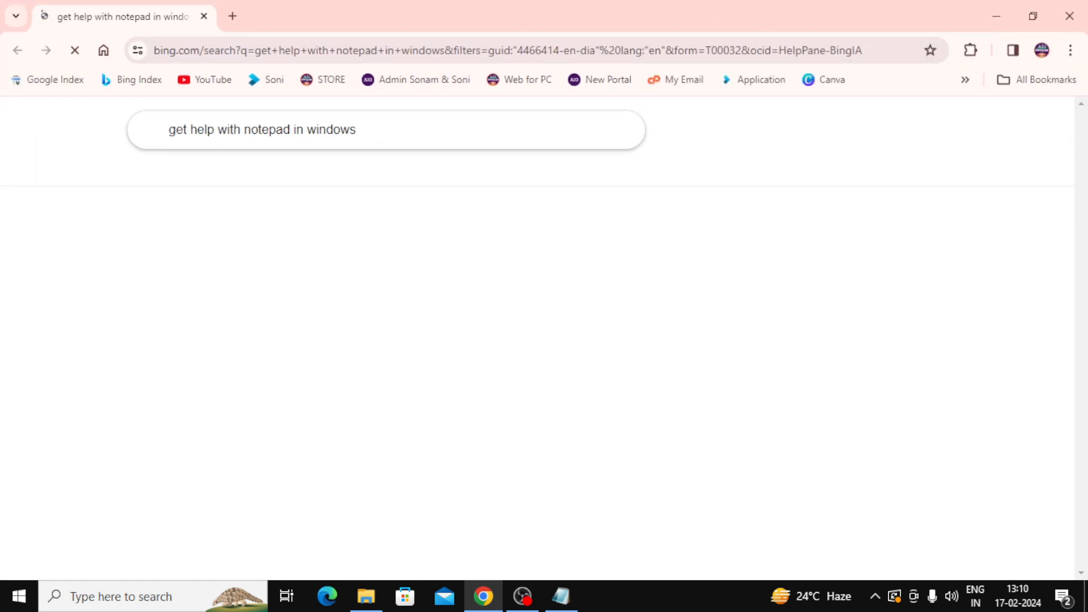
{"action": "left_click", "coordinate": [1072, 15]}
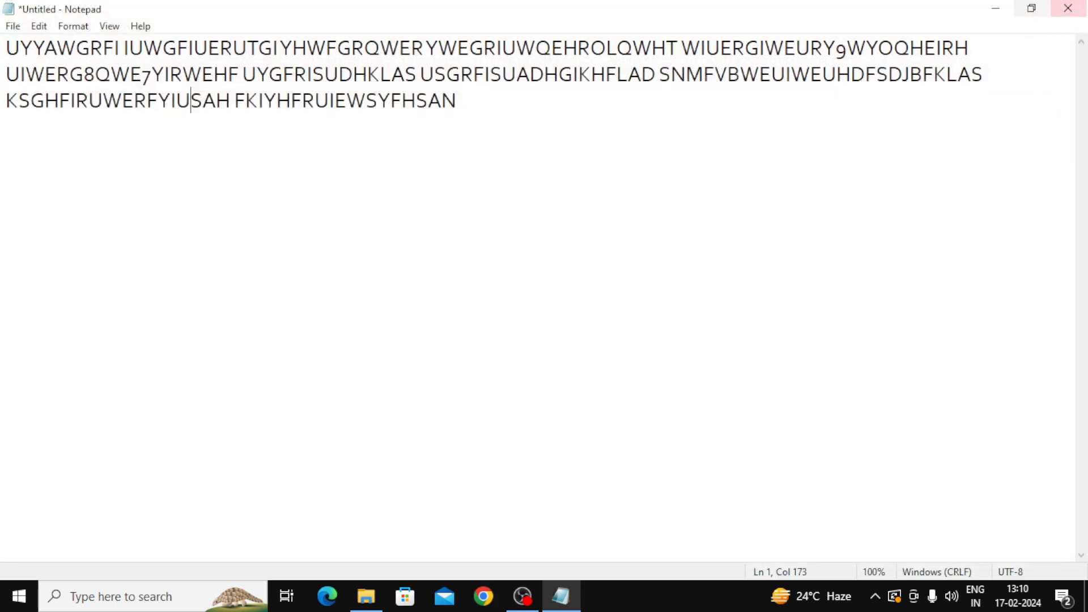
{"action": "left_click", "coordinate": [141, 27]}
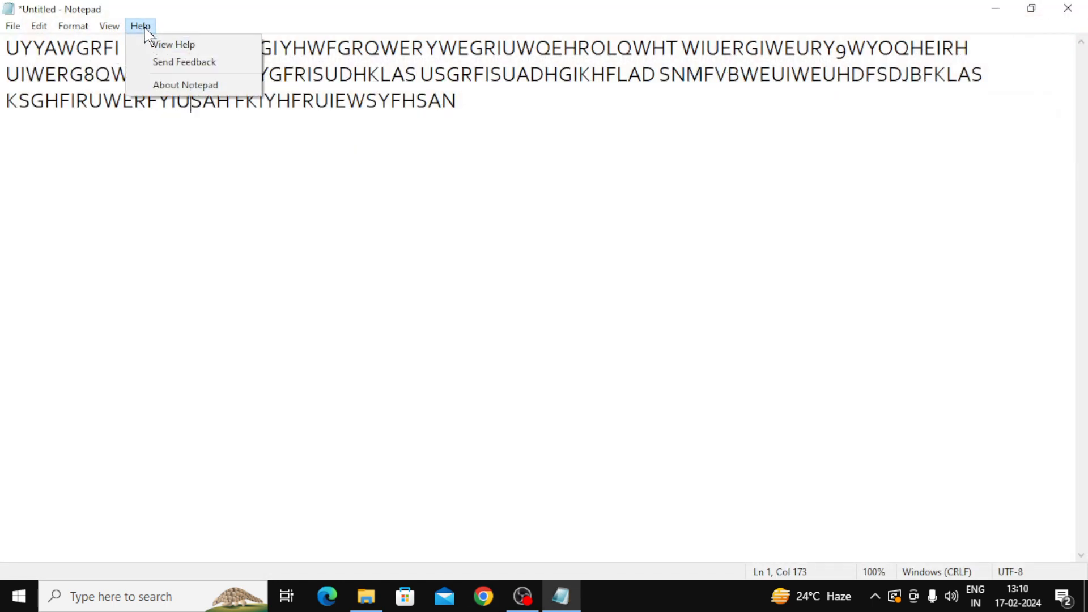
{"action": "left_click", "coordinate": [181, 63]}
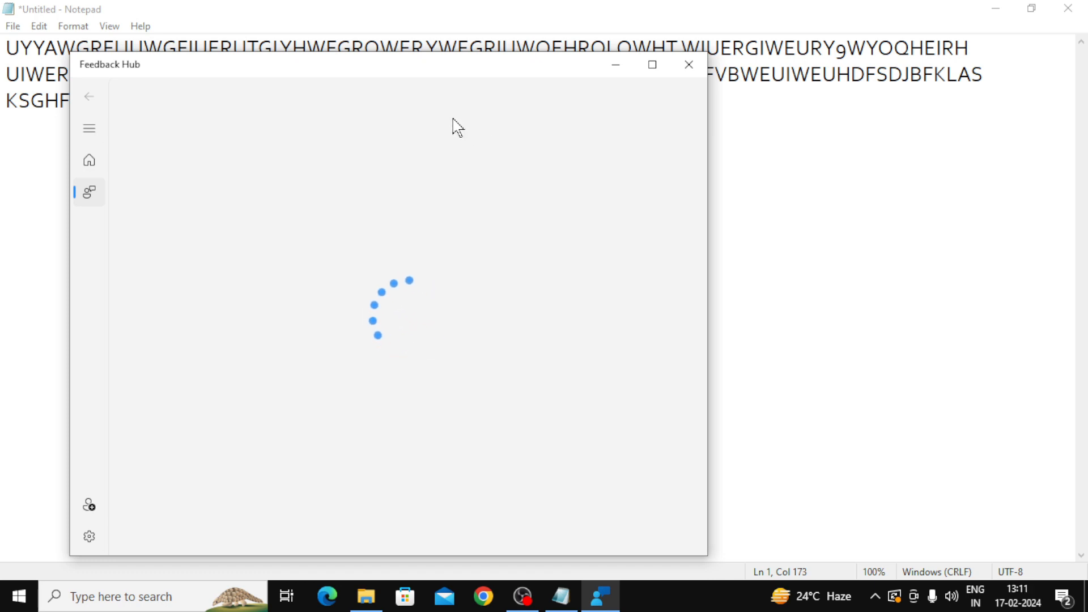
{"action": "left_click", "coordinate": [687, 64]}
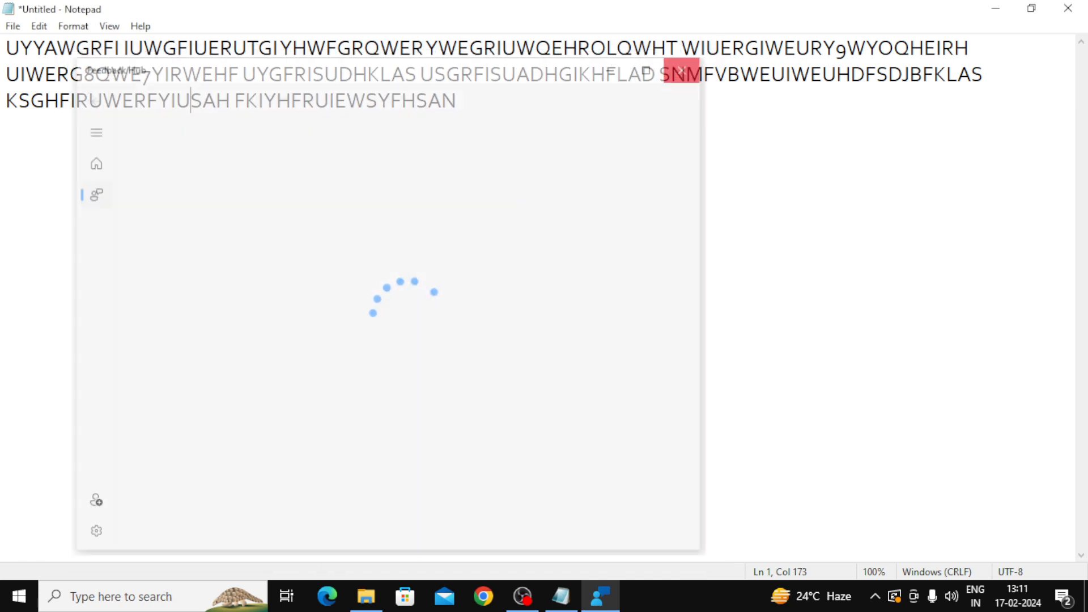
{"action": "left_click", "coordinate": [140, 26]}
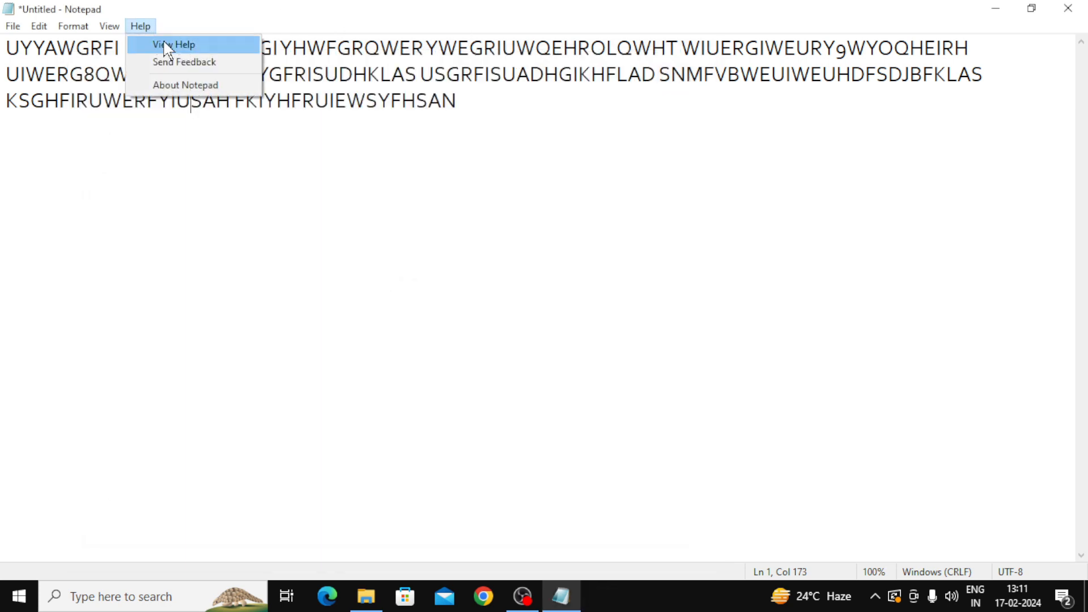
{"action": "left_click", "coordinate": [189, 86]}
{"action": "left_click_drag", "start_coordinate": [170, 74], "coordinate": [490, 79]}
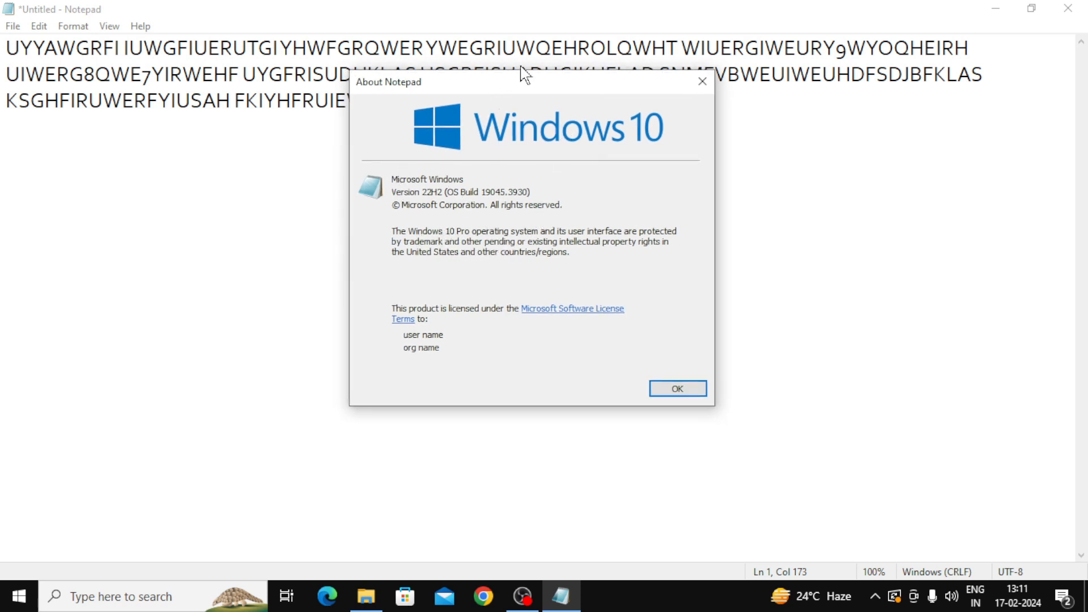
{"action": "left_click_drag", "start_coordinate": [536, 85], "coordinate": [573, 114]}
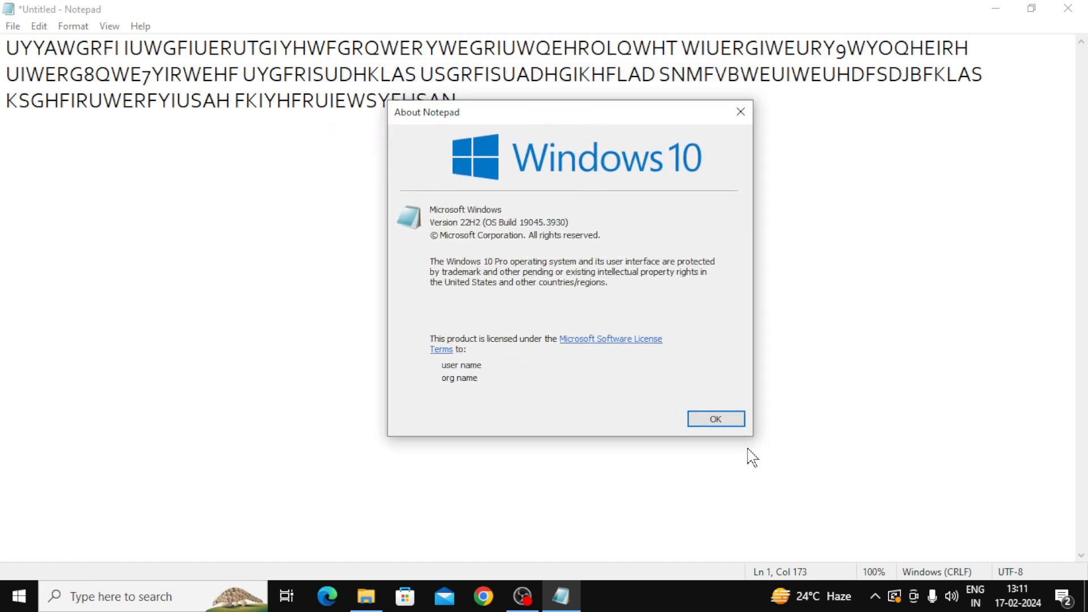
{"action": "left_click", "coordinate": [716, 421]}
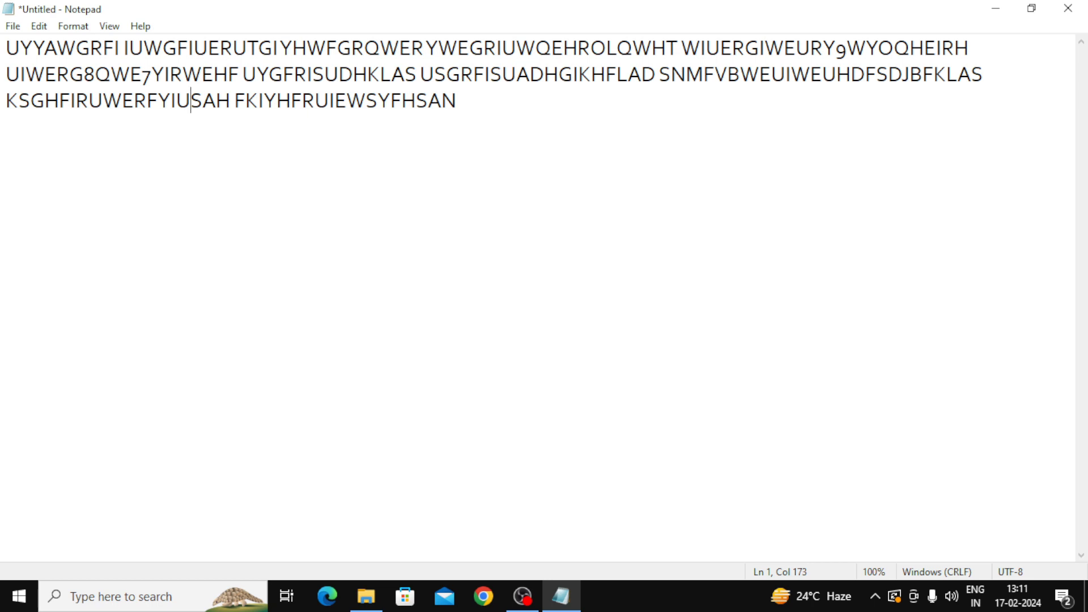